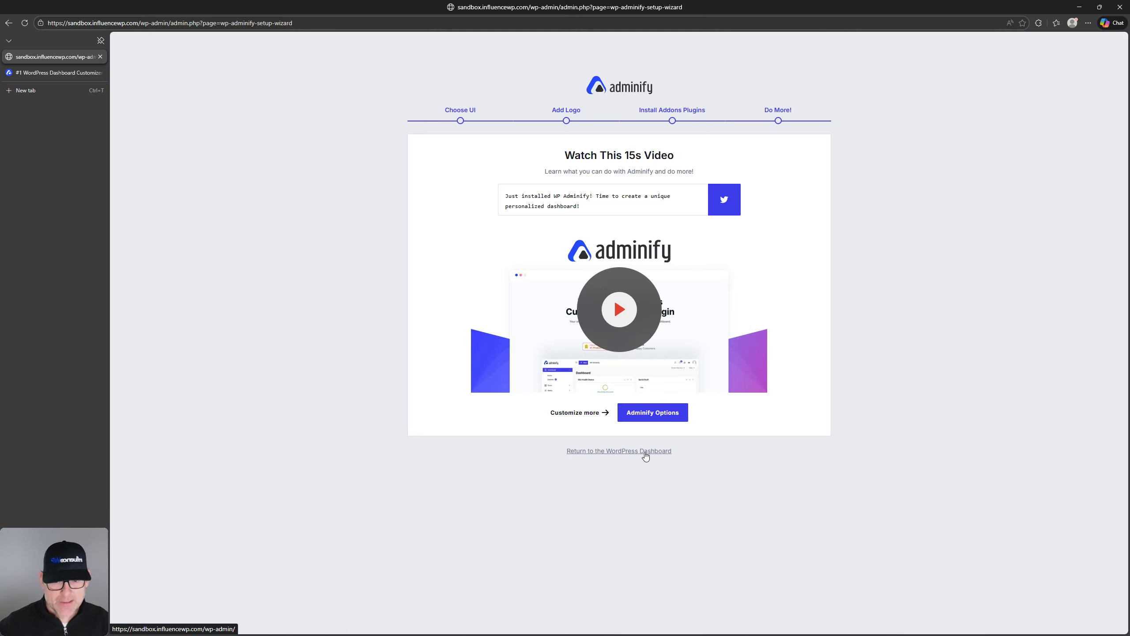
# Leave the setup wizard and open the Adminify options page
pyautogui.click(641, 455)
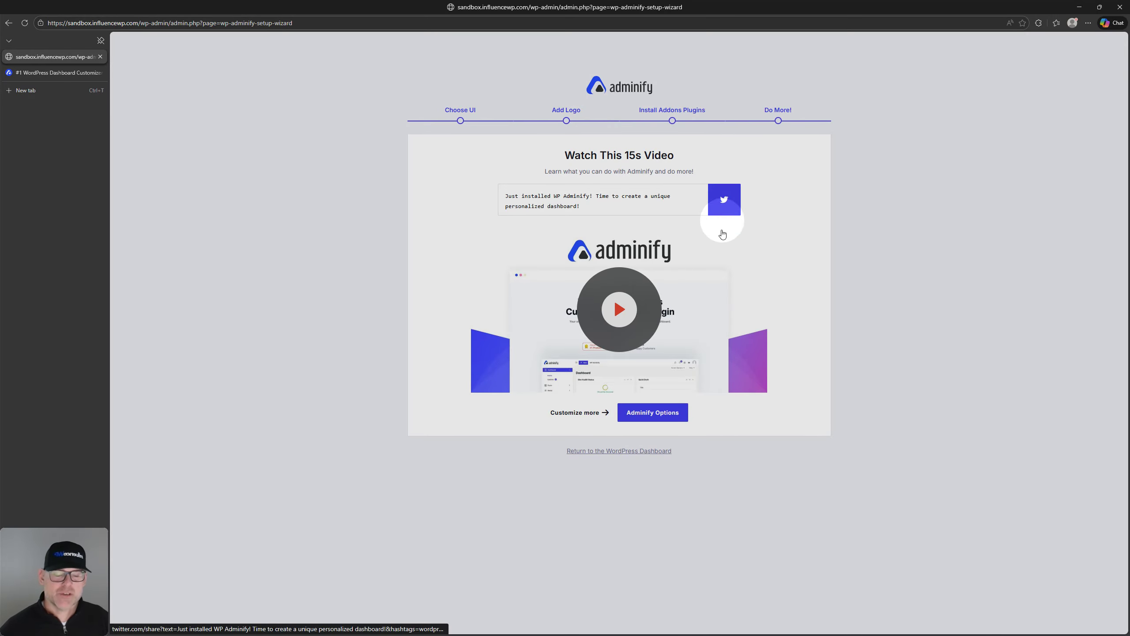
pyautogui.click(659, 422)
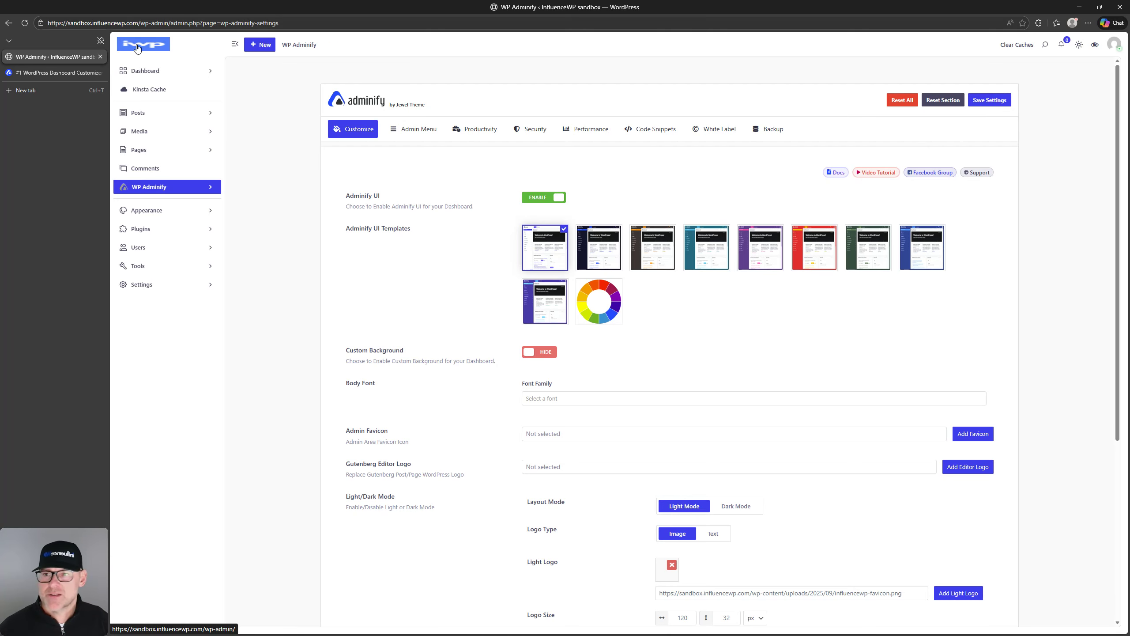
pyautogui.press('ctrl')
pyautogui.press('ctrl')
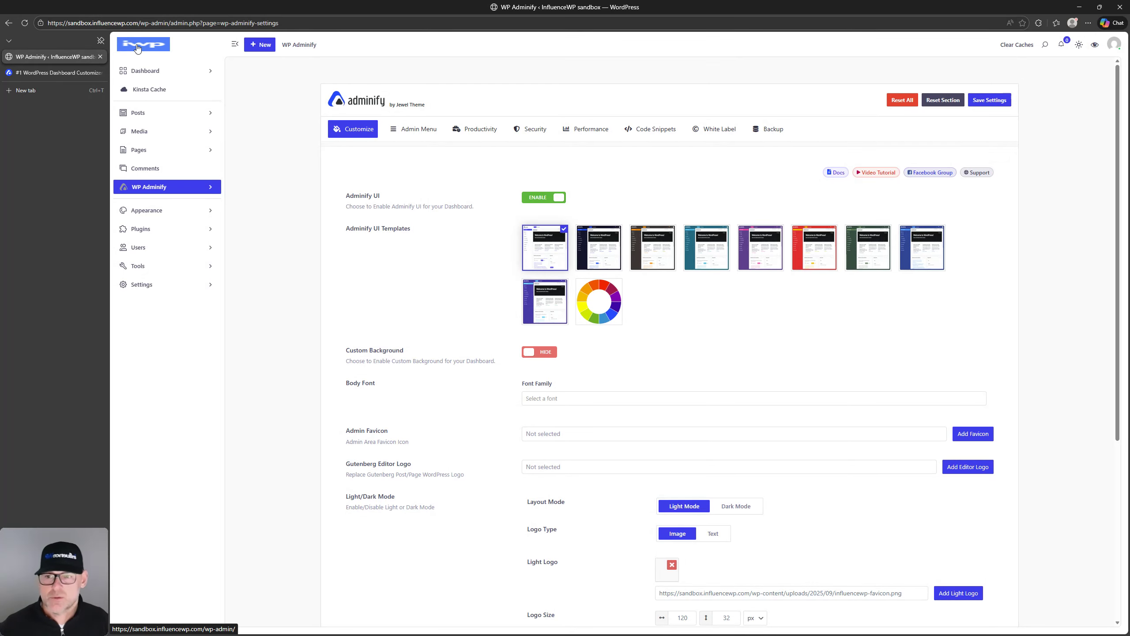
# Go to the WordPress dashboard and reopen the WP Adminify settings from there
pyautogui.click(137, 48)
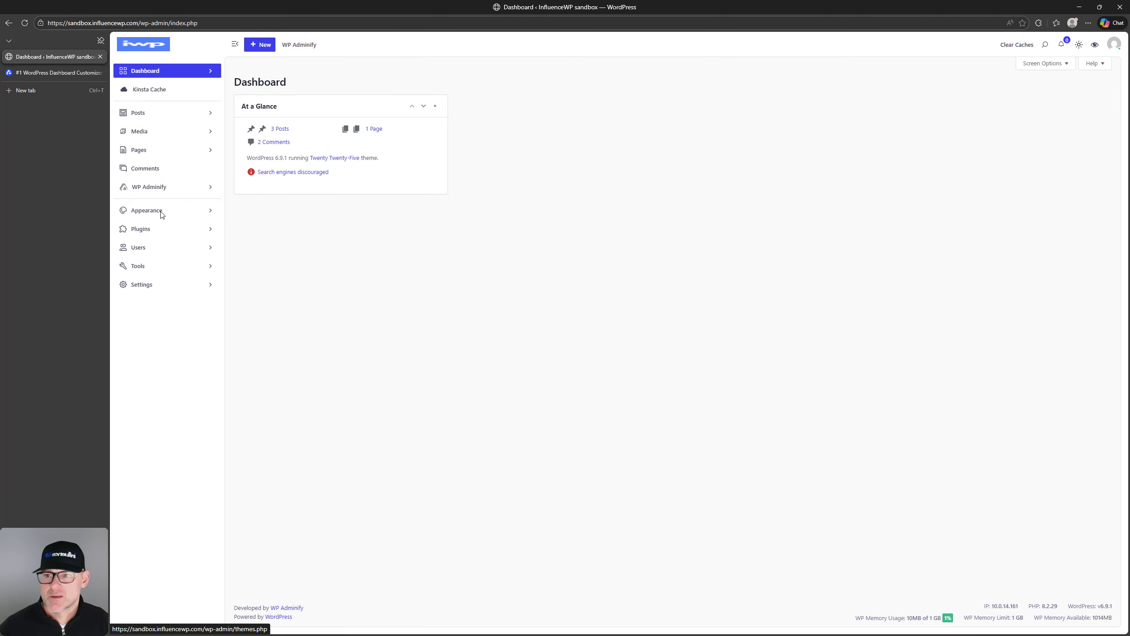
pyautogui.click(164, 193)
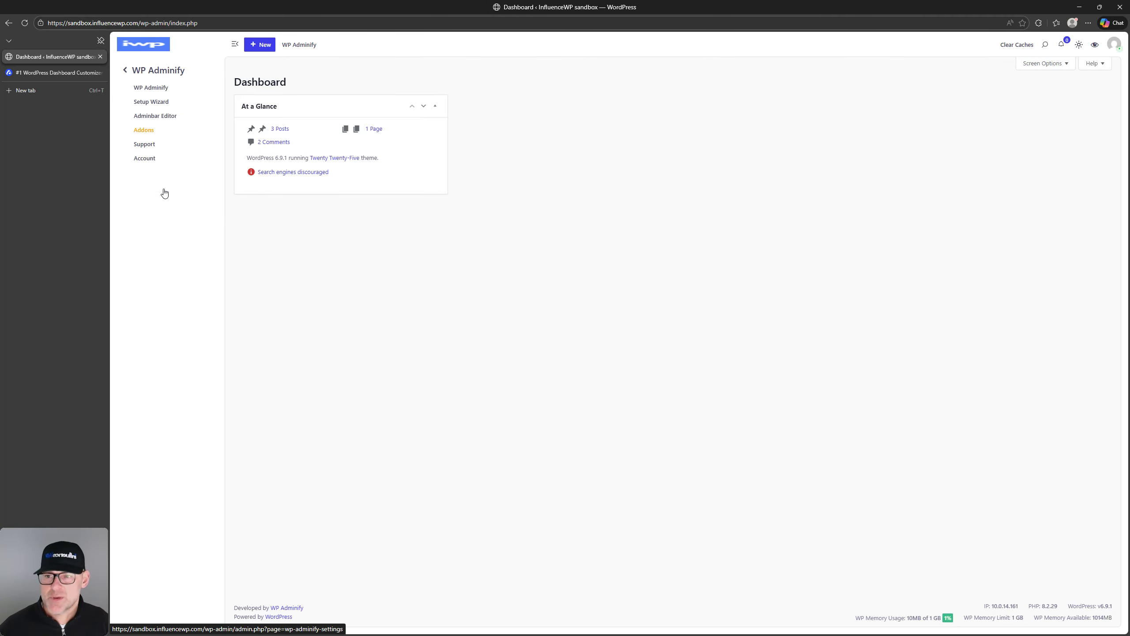
pyautogui.click(161, 90)
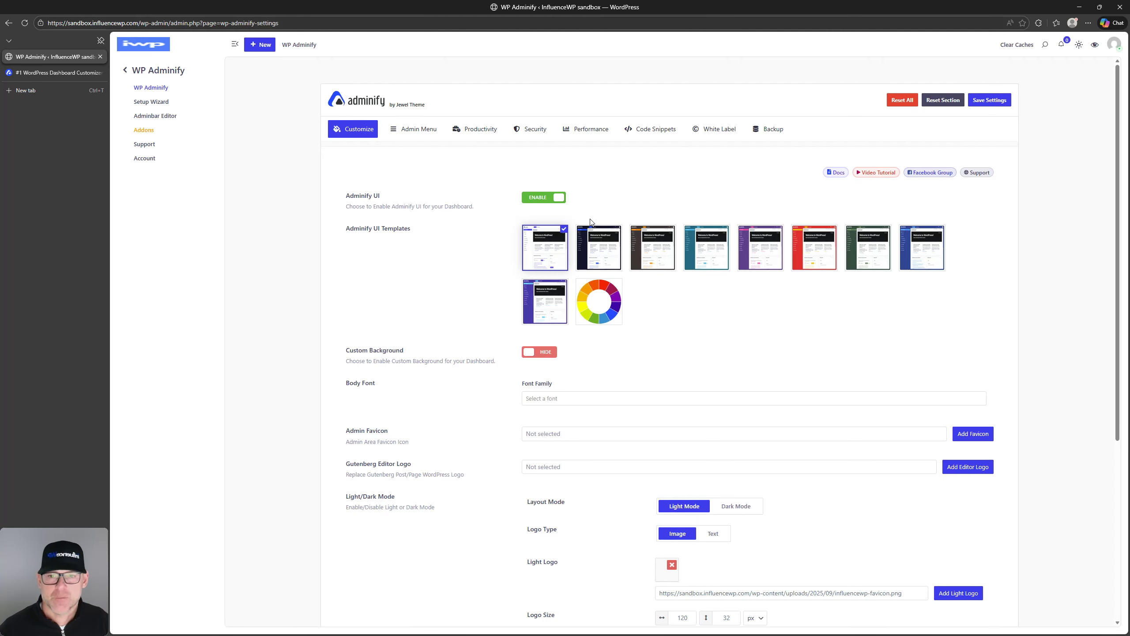
# Disable the Adminify UI, save the settings and reload the page to show the default WordPress admin
pyautogui.click(529, 200)
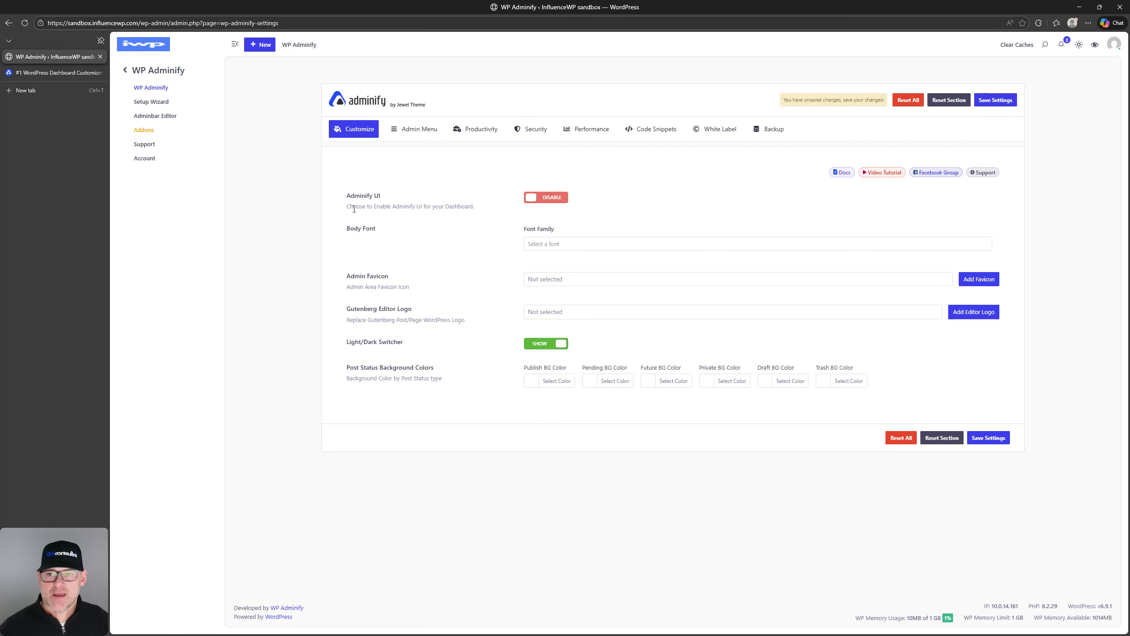
pyautogui.click(991, 437)
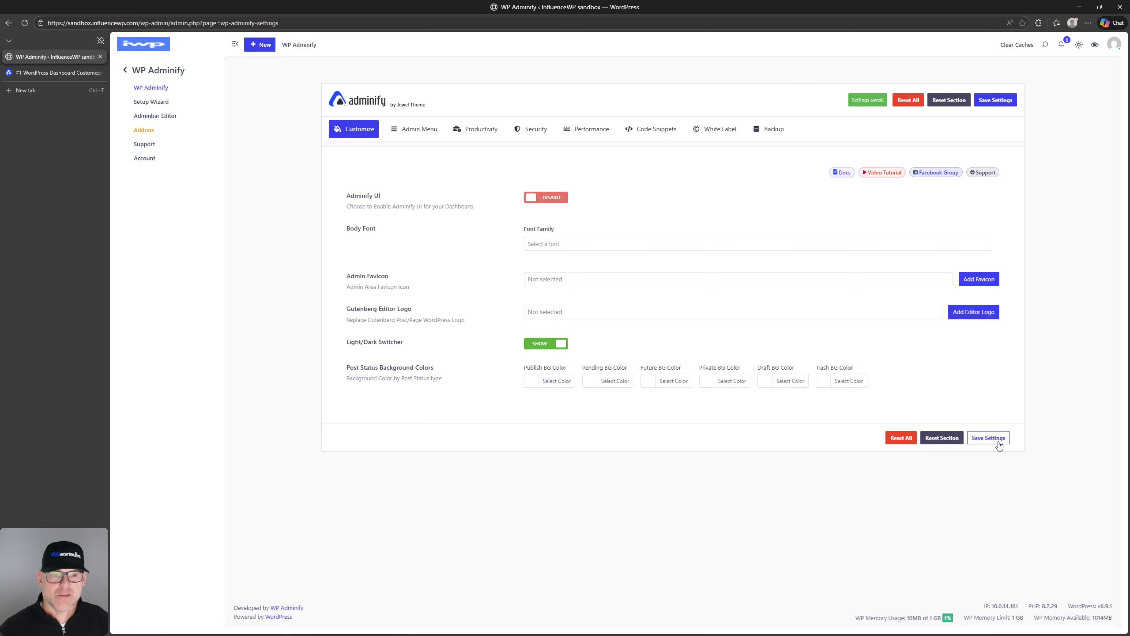
pyautogui.click(24, 22)
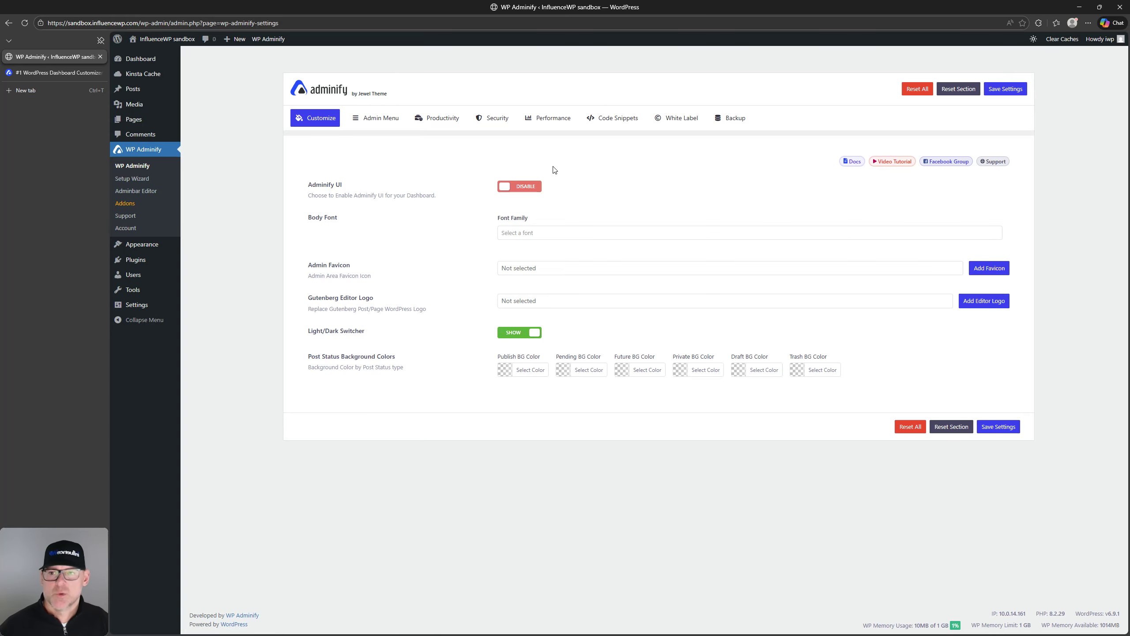
# Enable the Adminify UI again and save the settings
pyautogui.click(529, 186)
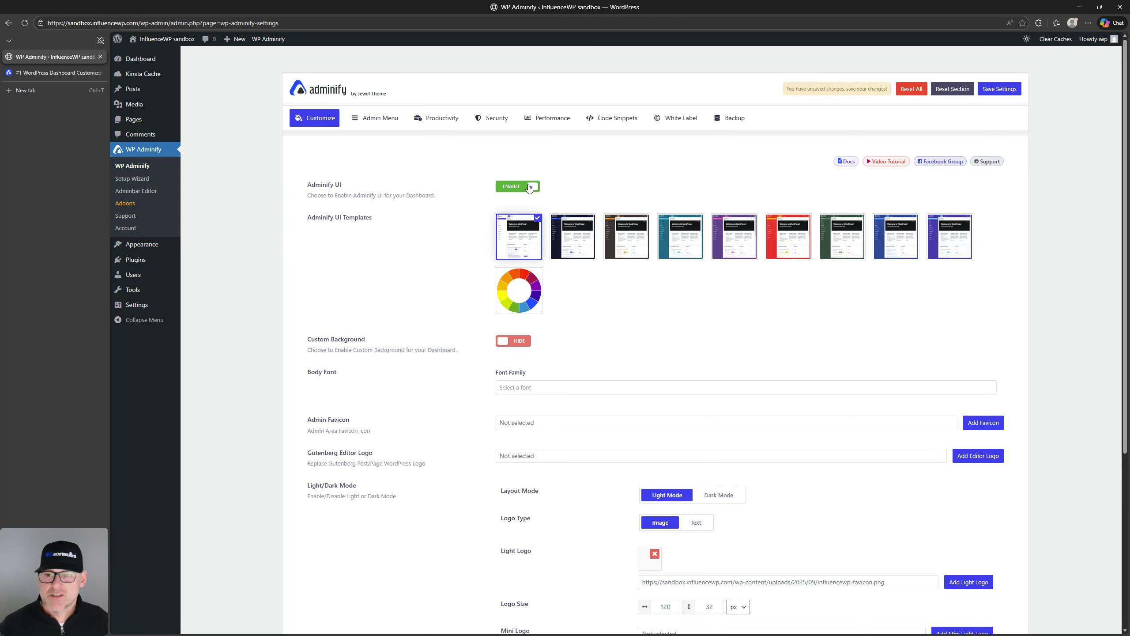
pyautogui.scroll(-3, 920, 539)
pyautogui.scroll(3, 783, 463)
pyautogui.scroll(-6, 651, 386)
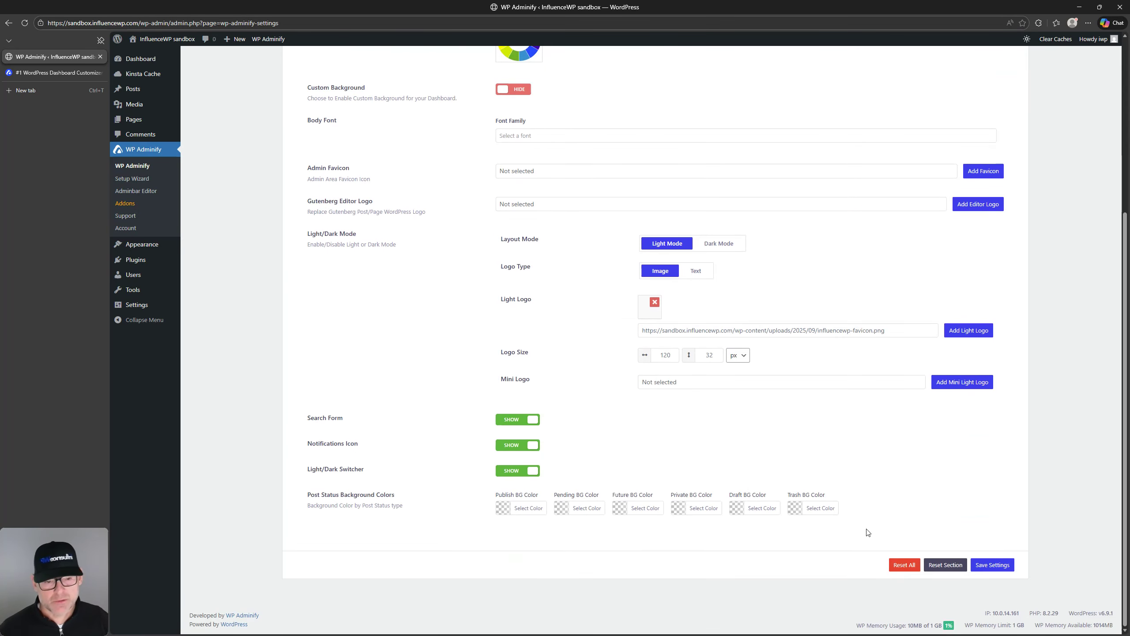
pyautogui.click(988, 566)
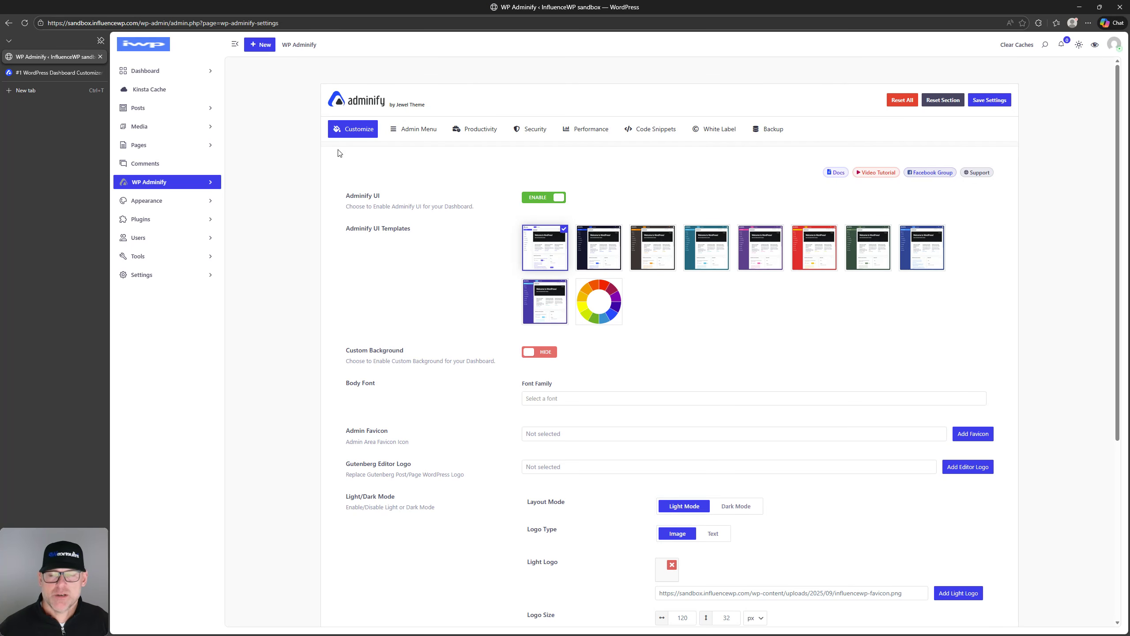
# Preview several coloured Adminify UI templates and the custom color preset, and reselect the first white template
pyautogui.click(350, 132)
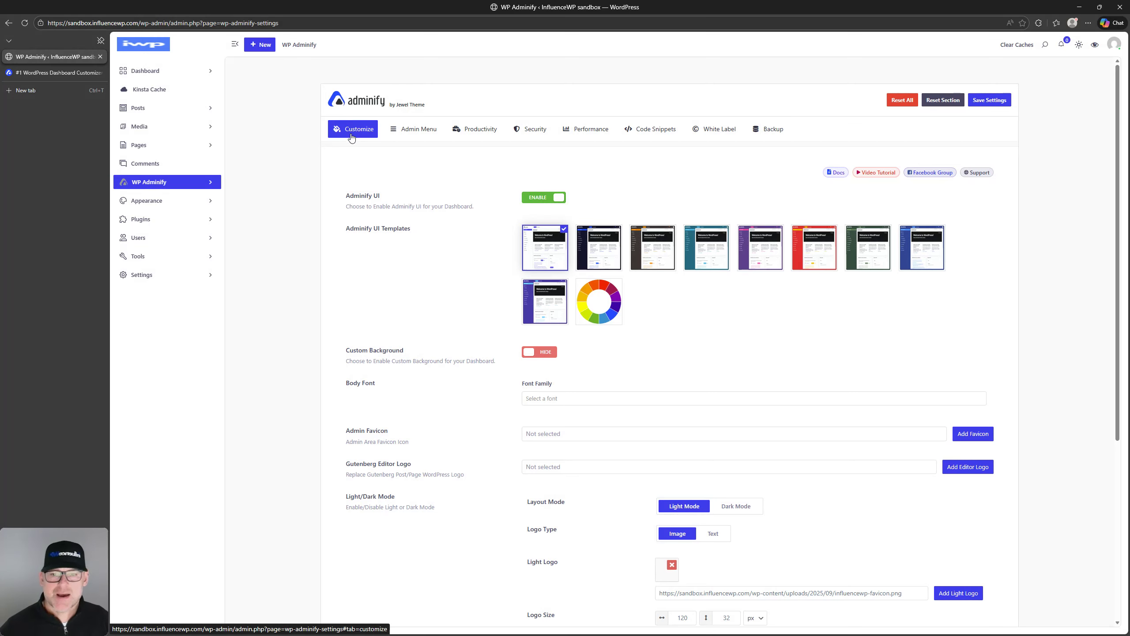
pyautogui.click(589, 255)
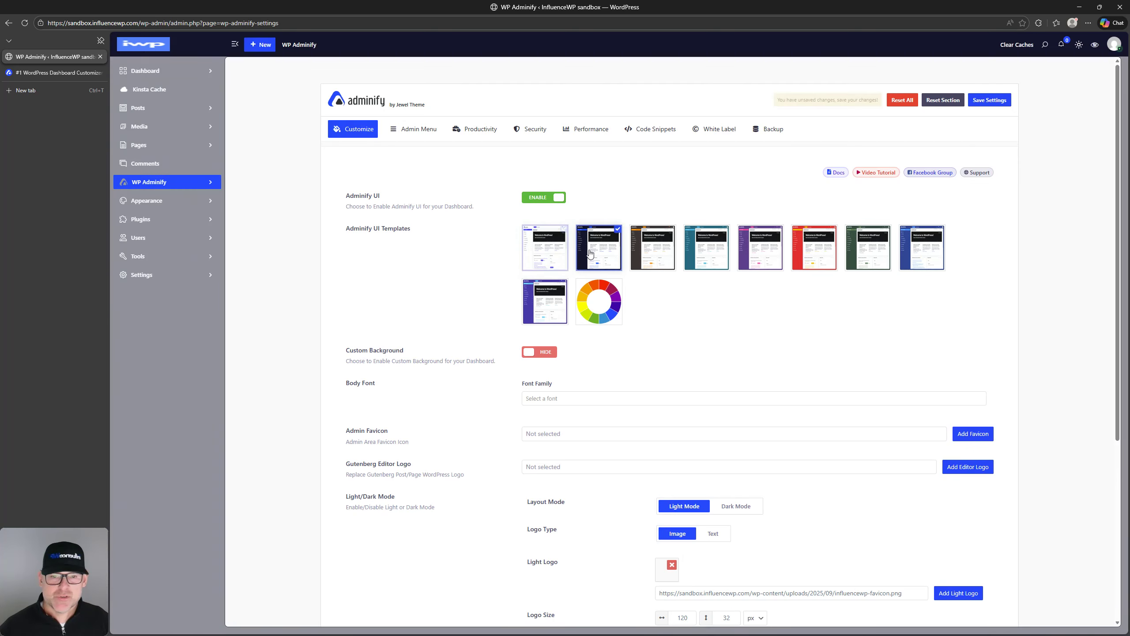
pyautogui.click(641, 250)
pyautogui.click(703, 247)
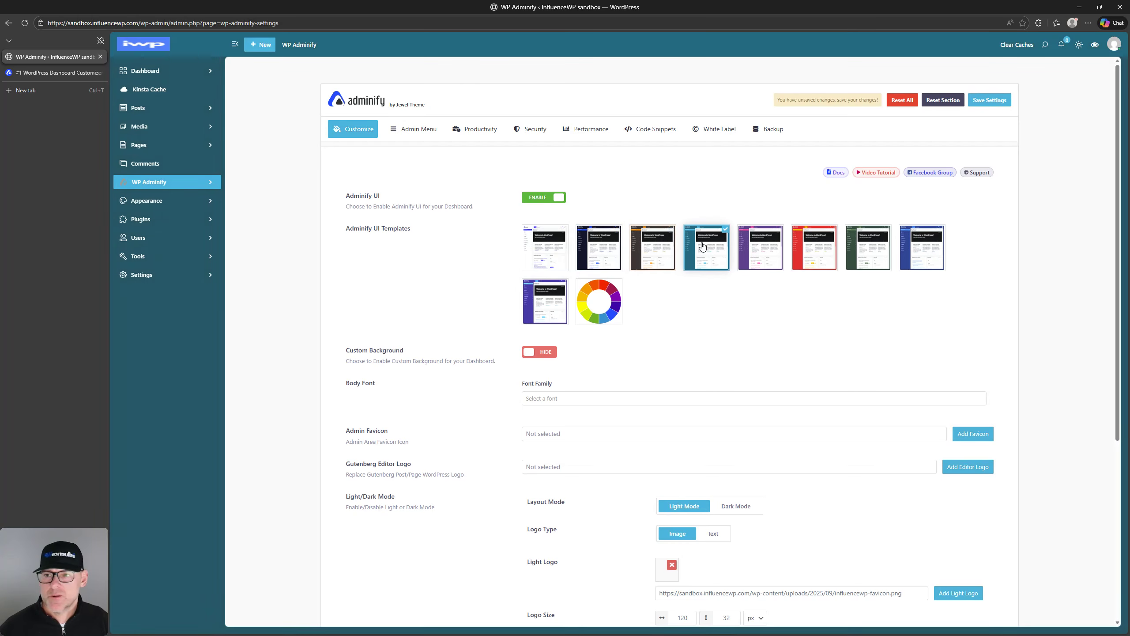
pyautogui.click(756, 246)
pyautogui.click(823, 255)
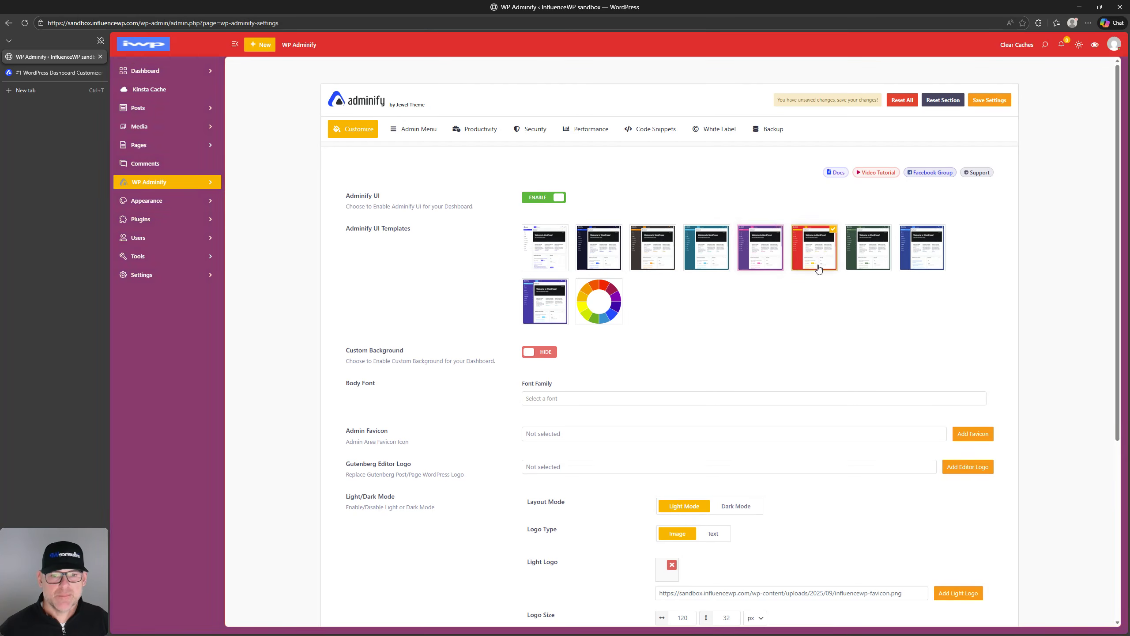
pyautogui.click(600, 310)
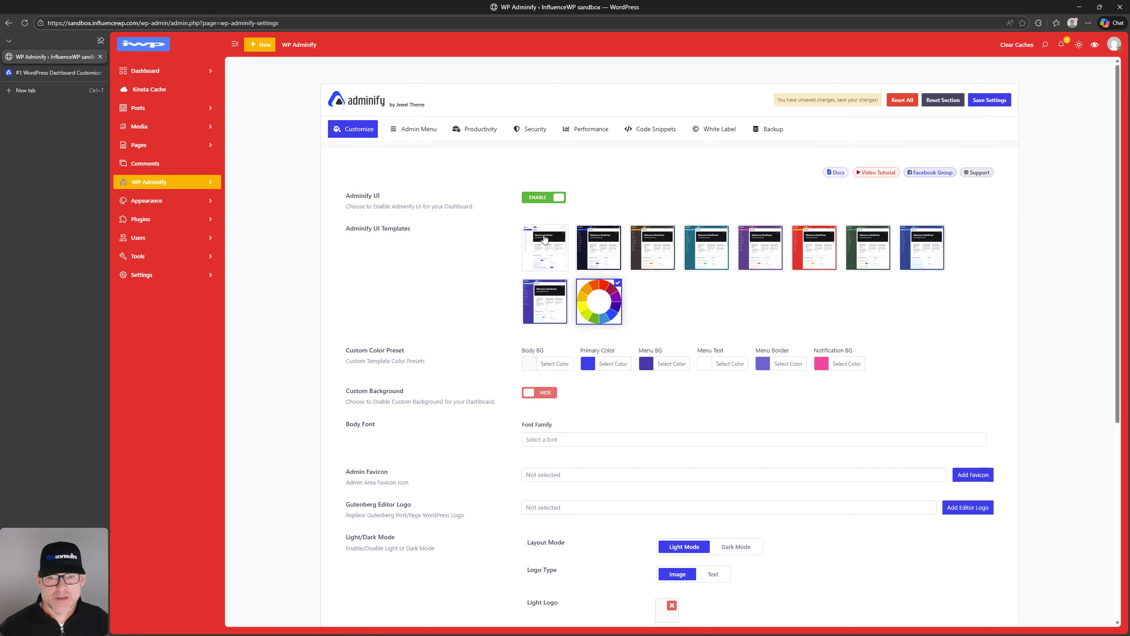
pyautogui.click(545, 239)
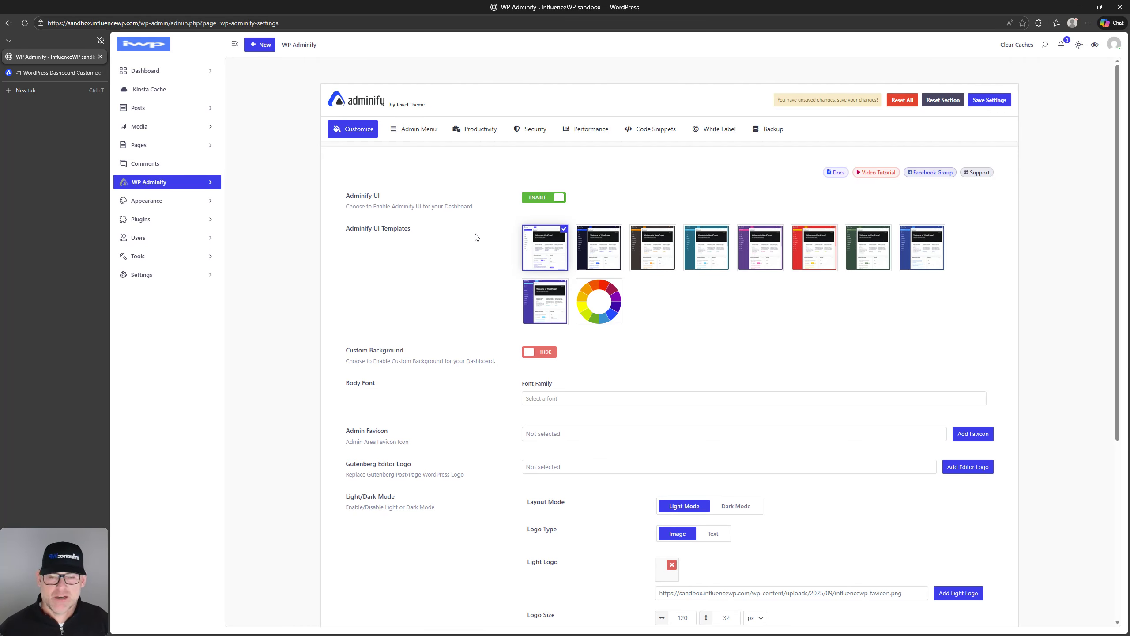
# Set the Layout Mode to Dark Mode and save the settings
pyautogui.scroll(-1, 475, 237)
pyautogui.scroll(-1, 488, 238)
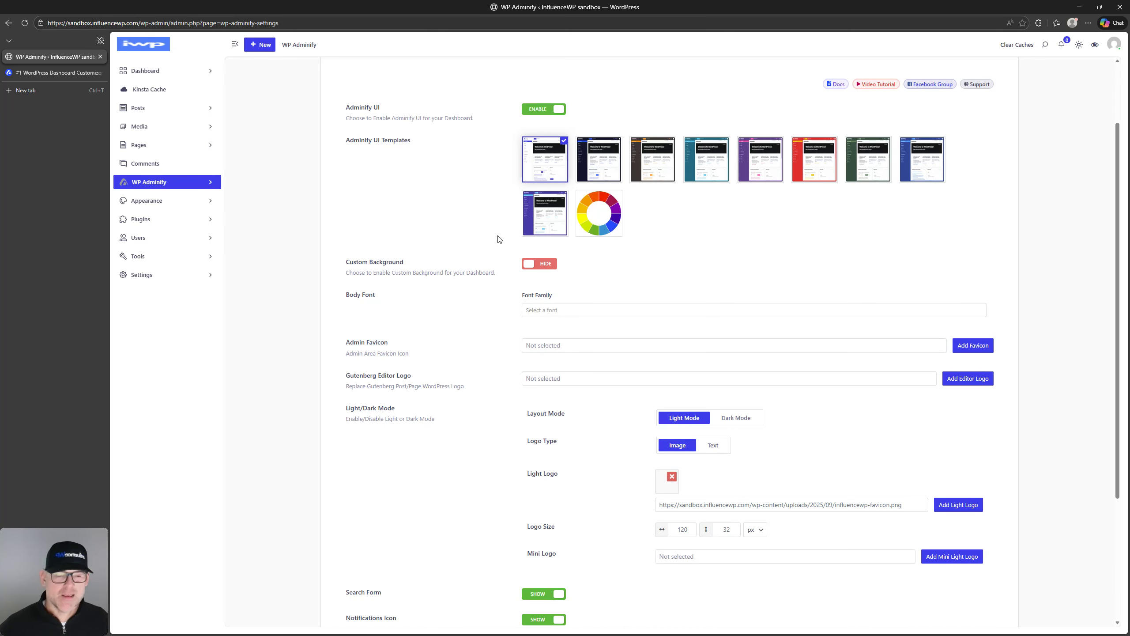
pyautogui.click(736, 419)
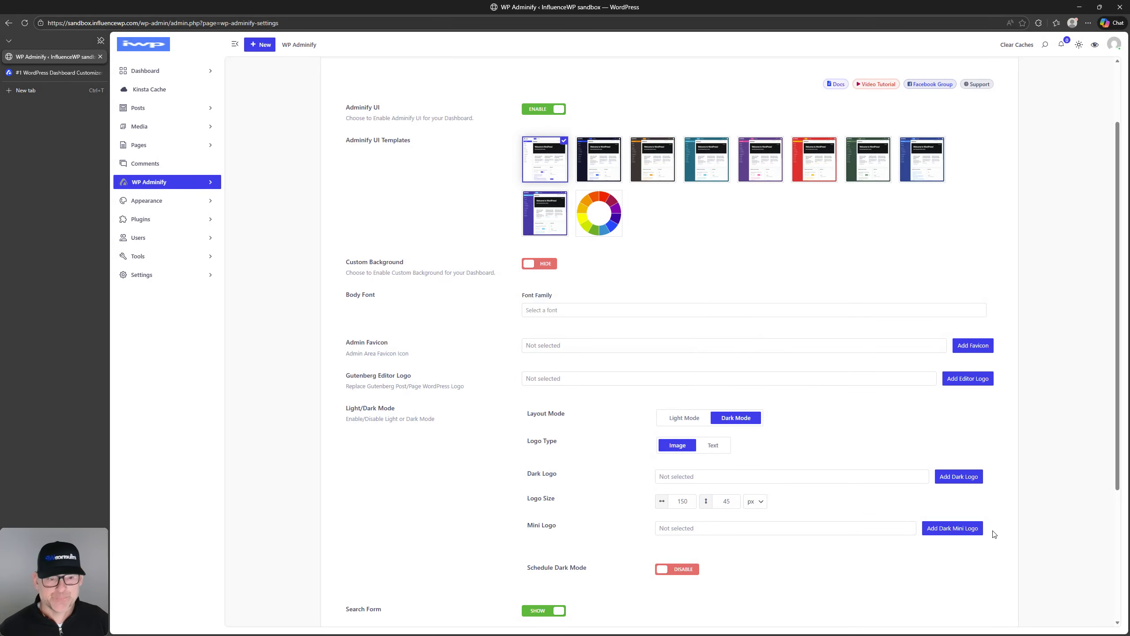
pyautogui.scroll(-4, 954, 255)
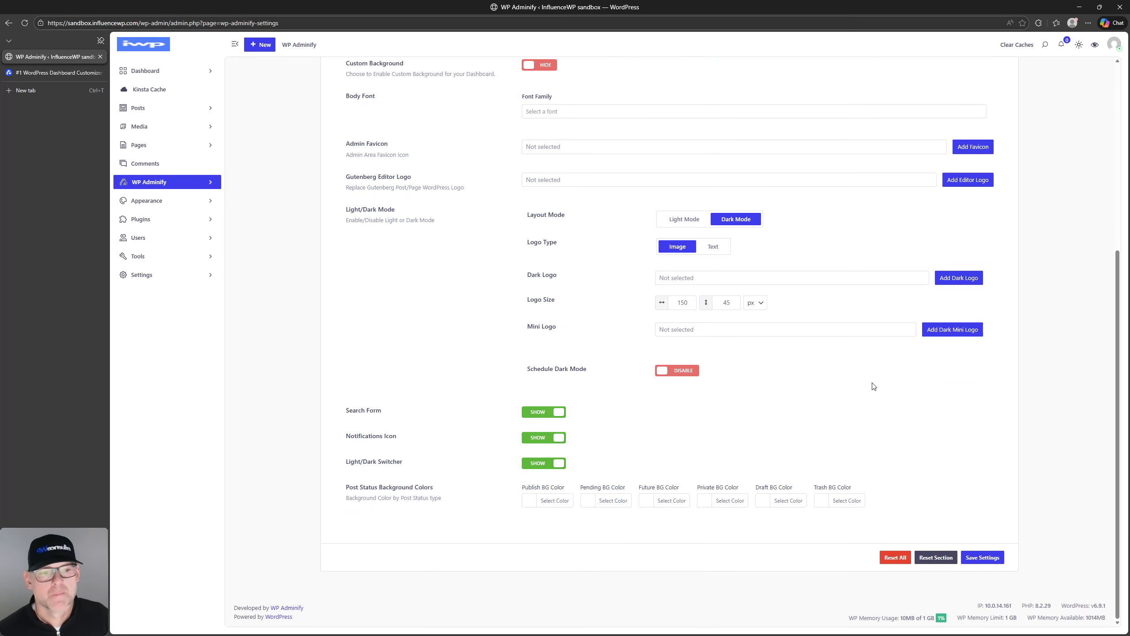
pyautogui.click(997, 559)
pyautogui.moveTo(301, 50)
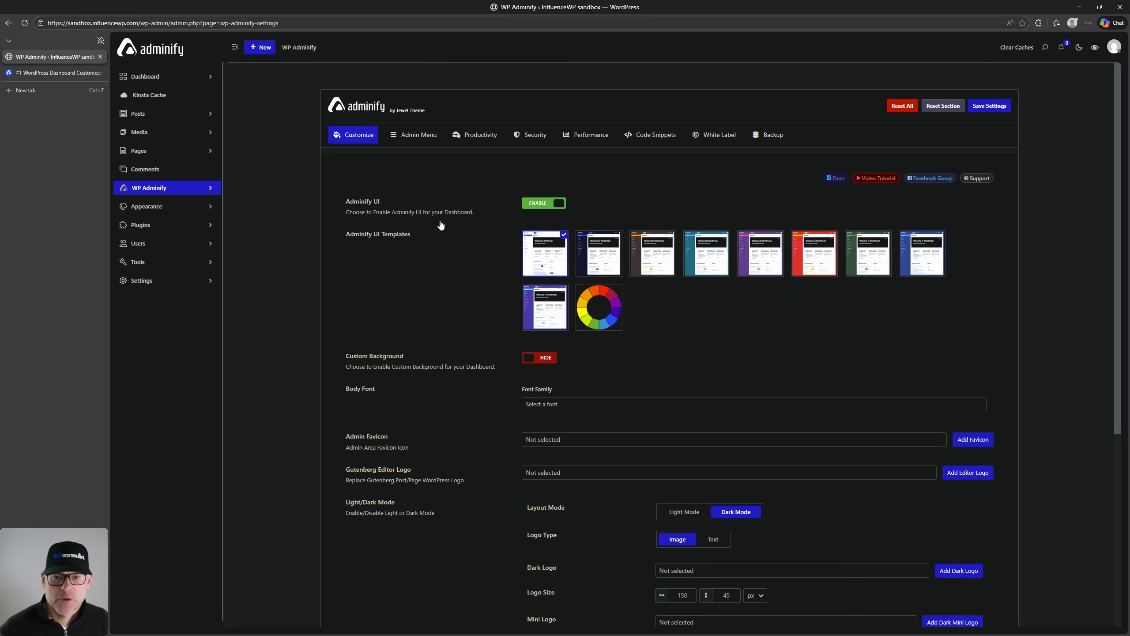
# Show the Custom Background options, compare the Gradient and Image background types, and set Custom Background back to Hide
pyautogui.scroll(-3, 441, 221)
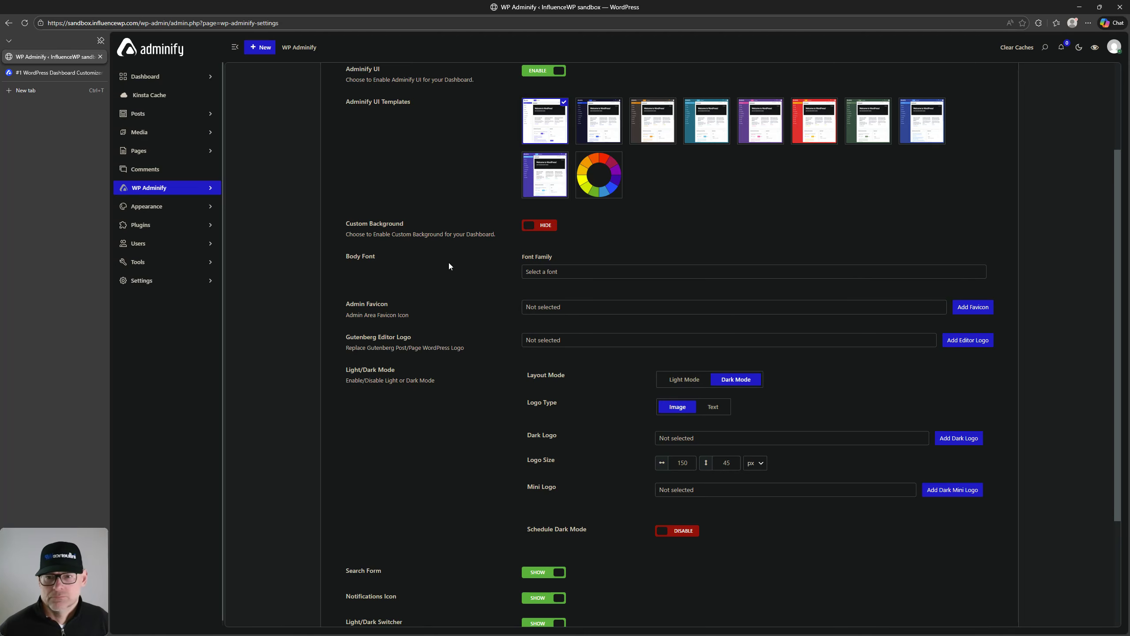
pyautogui.click(543, 228)
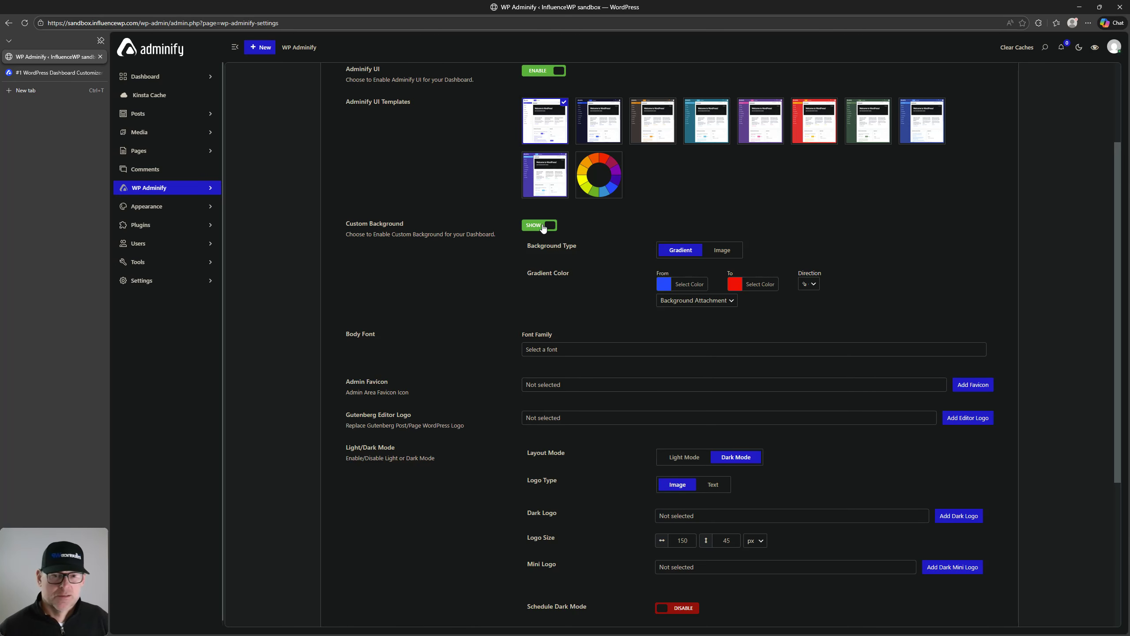
pyautogui.click(717, 254)
pyautogui.click(679, 254)
pyautogui.click(718, 254)
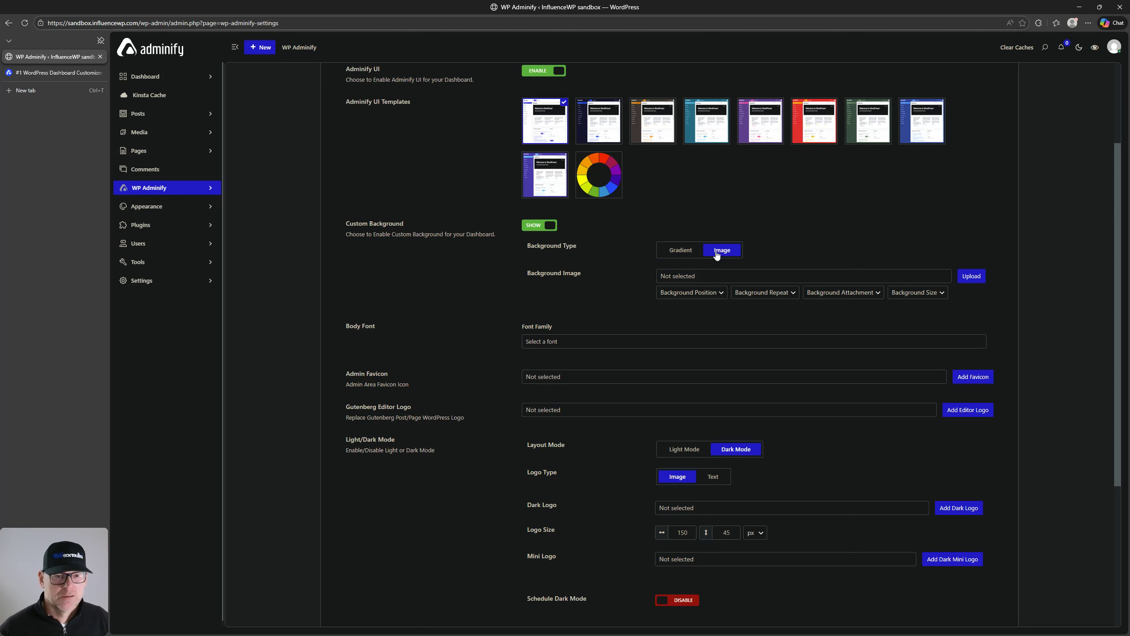
pyautogui.click(678, 255)
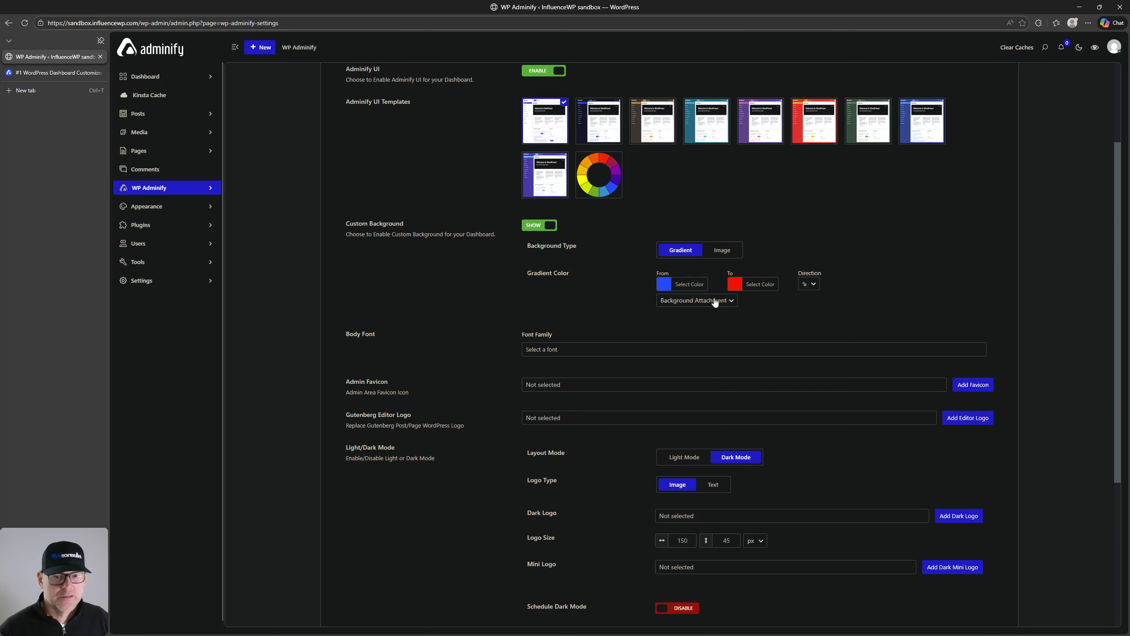
pyautogui.click(532, 226)
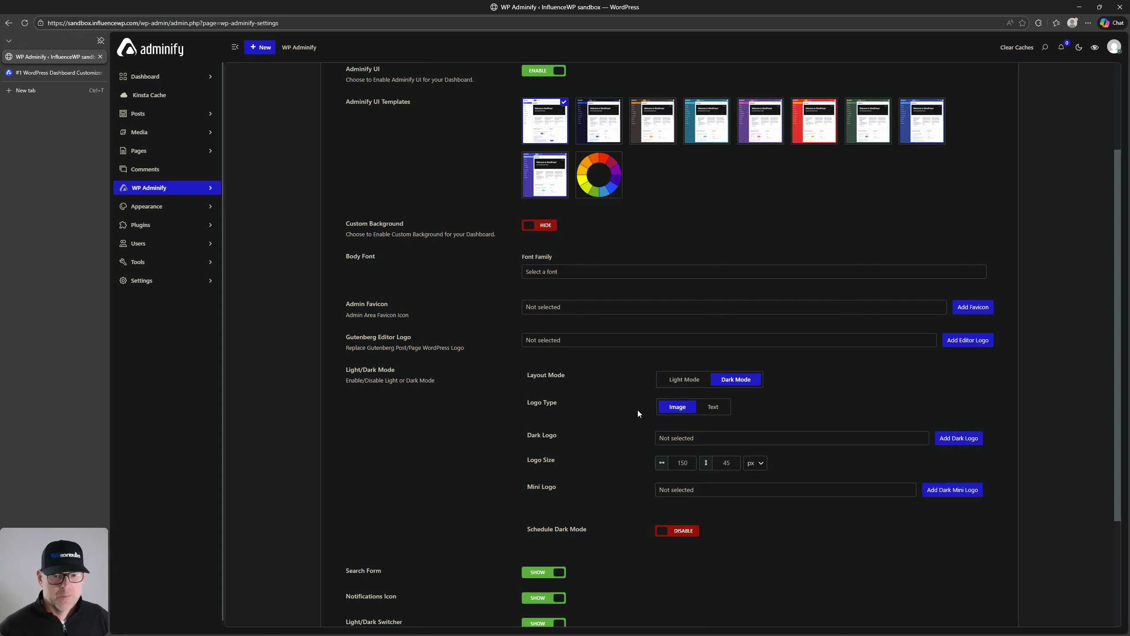
# Compare the logo settings for Light Mode and Dark Mode, keep Dark Mode selected, and review the remaining customization options
pyautogui.click(676, 380)
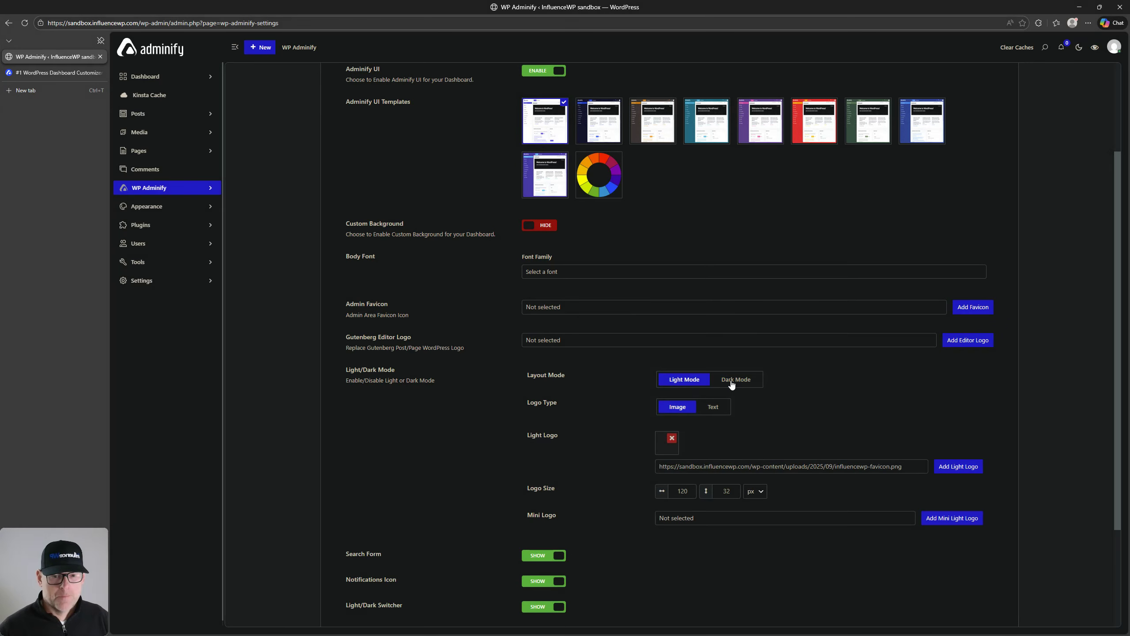
pyautogui.click(732, 383)
pyautogui.click(688, 380)
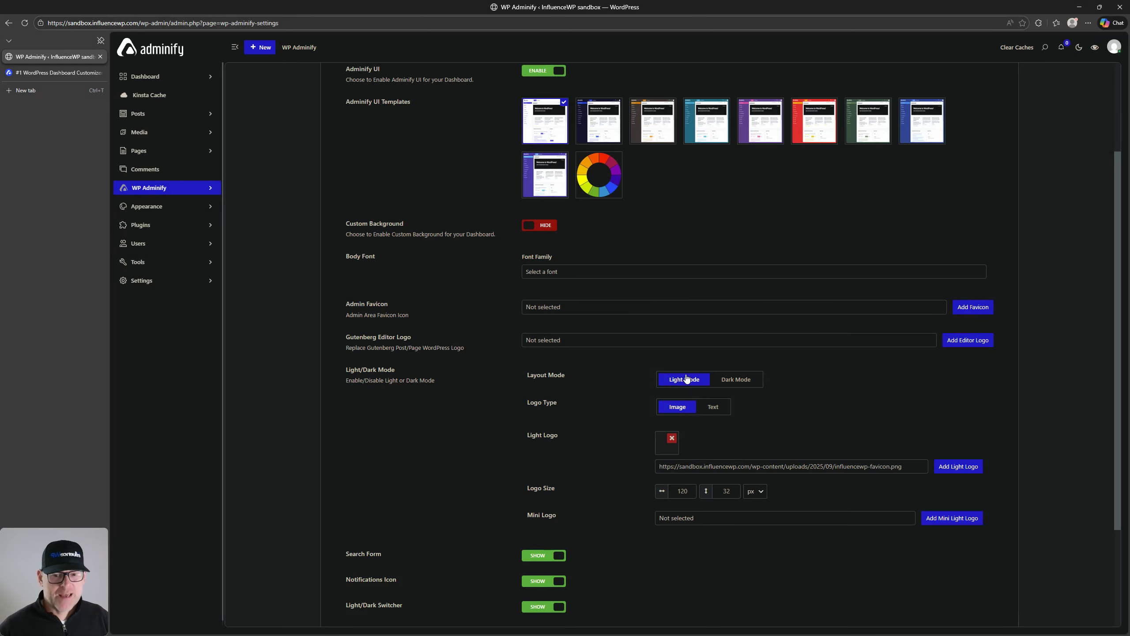
pyautogui.click(733, 384)
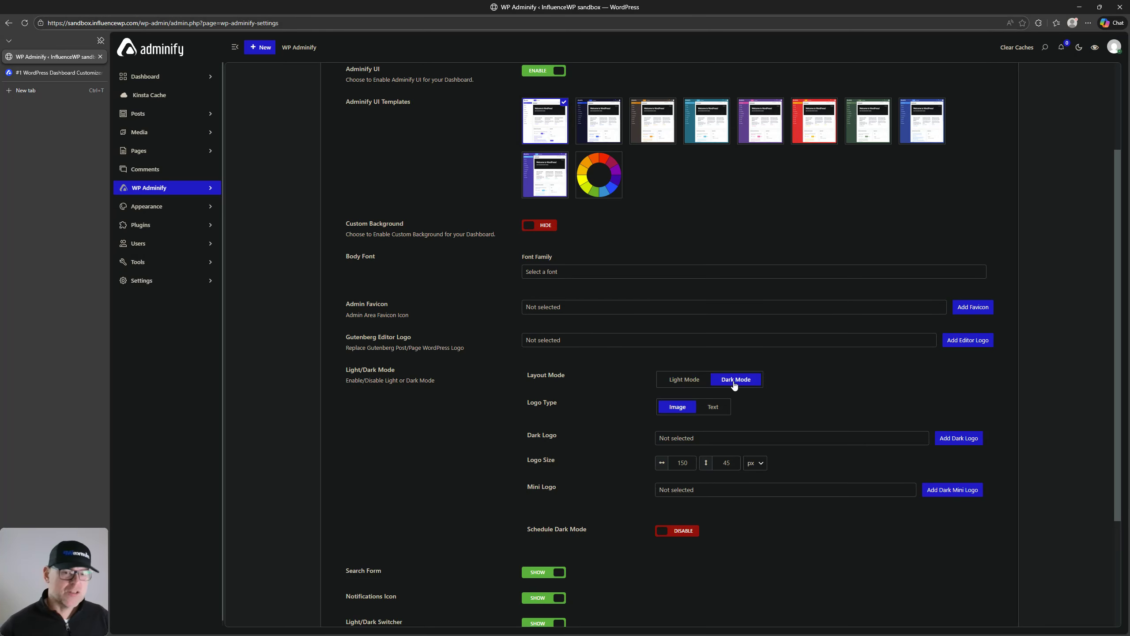
pyautogui.click(696, 385)
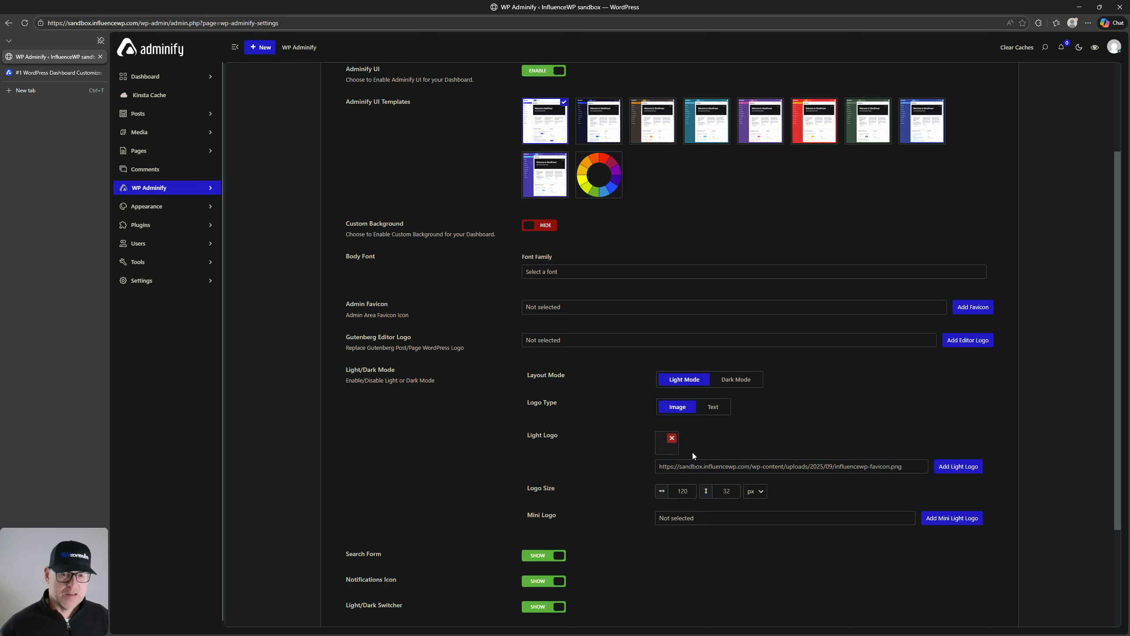
pyautogui.click(736, 380)
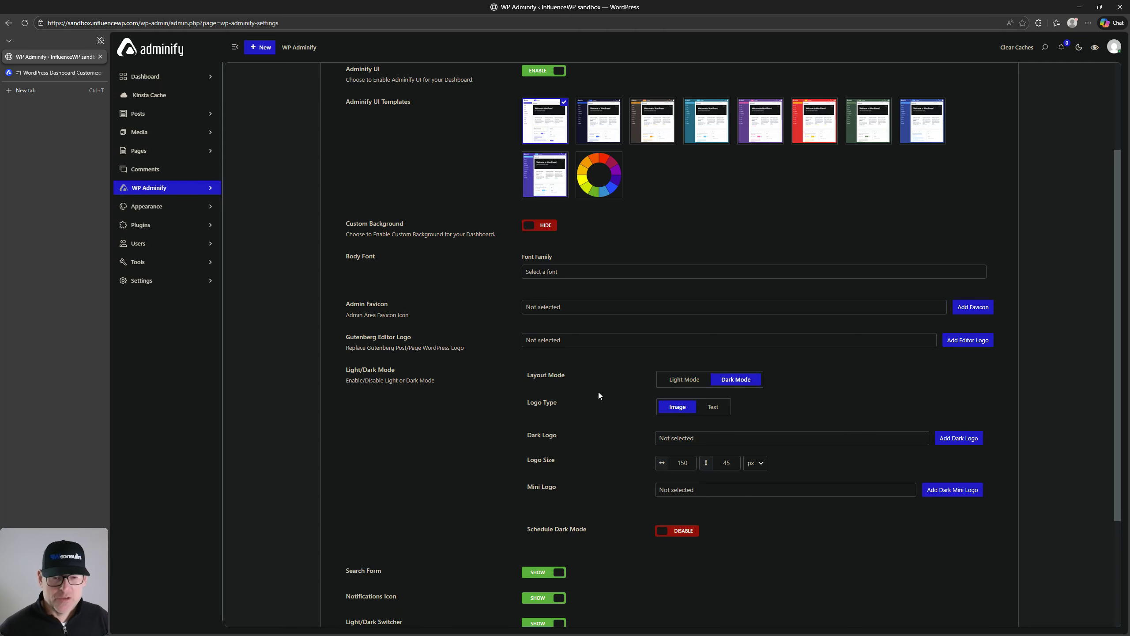
pyautogui.scroll(-1, 609, 403)
pyautogui.scroll(-2, 559, 379)
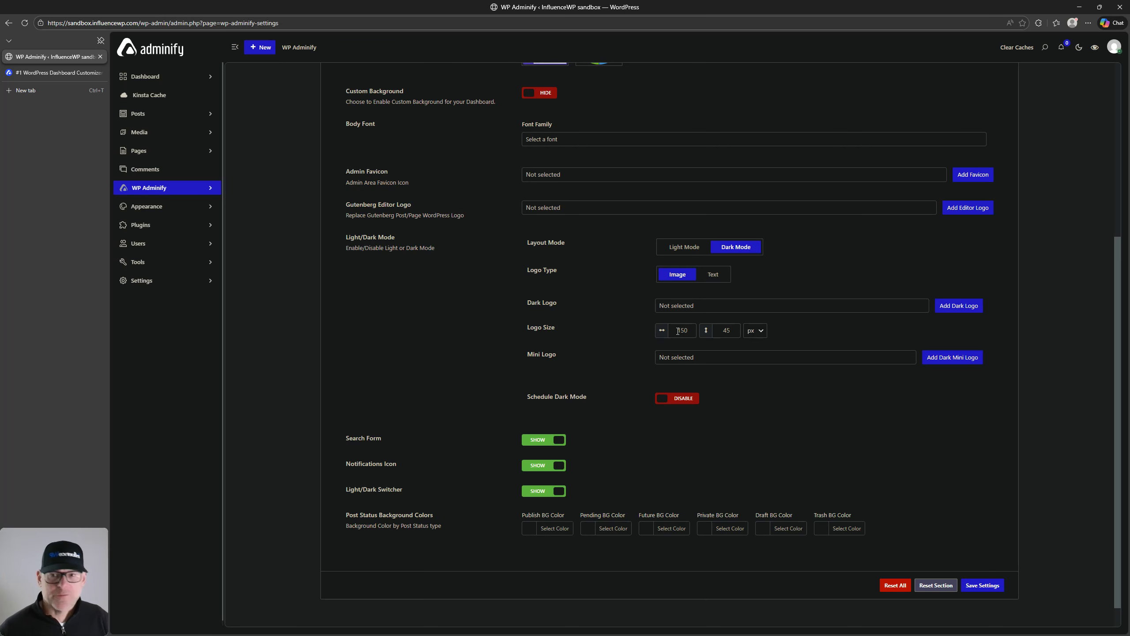
pyautogui.scroll(3, 678, 339)
pyautogui.scroll(-4, 715, 441)
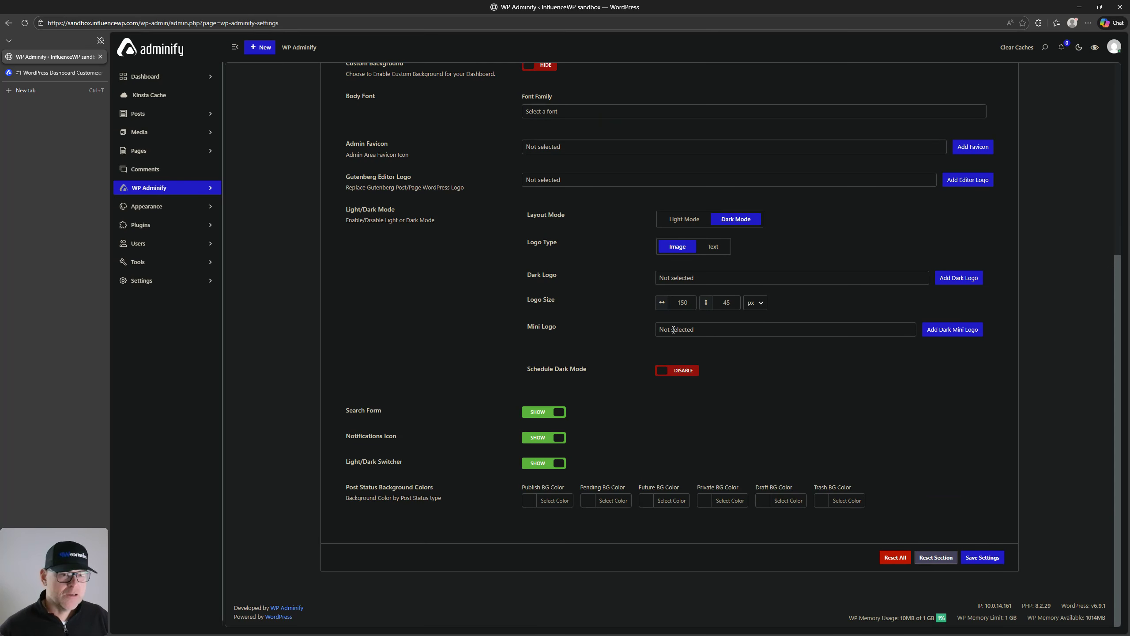
pyautogui.scroll(3, 673, 331)
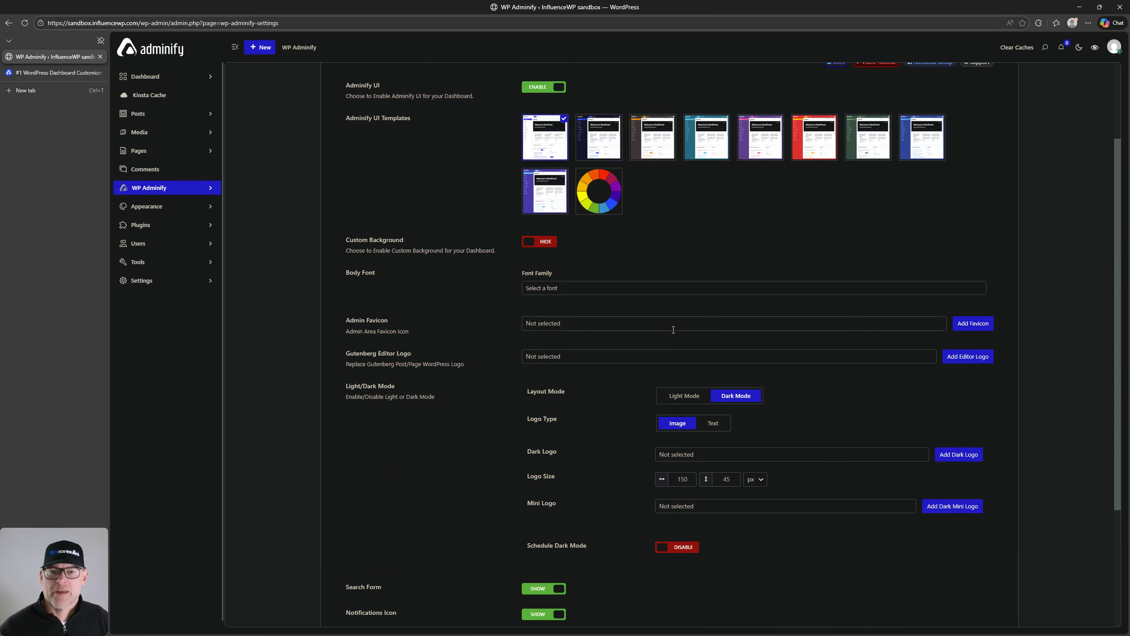
# Enable Schedule Dark Mode to check its System and Custom schedule types, and set it back to Disable
pyautogui.scroll(-5, 673, 331)
pyautogui.scroll(-2, 672, 336)
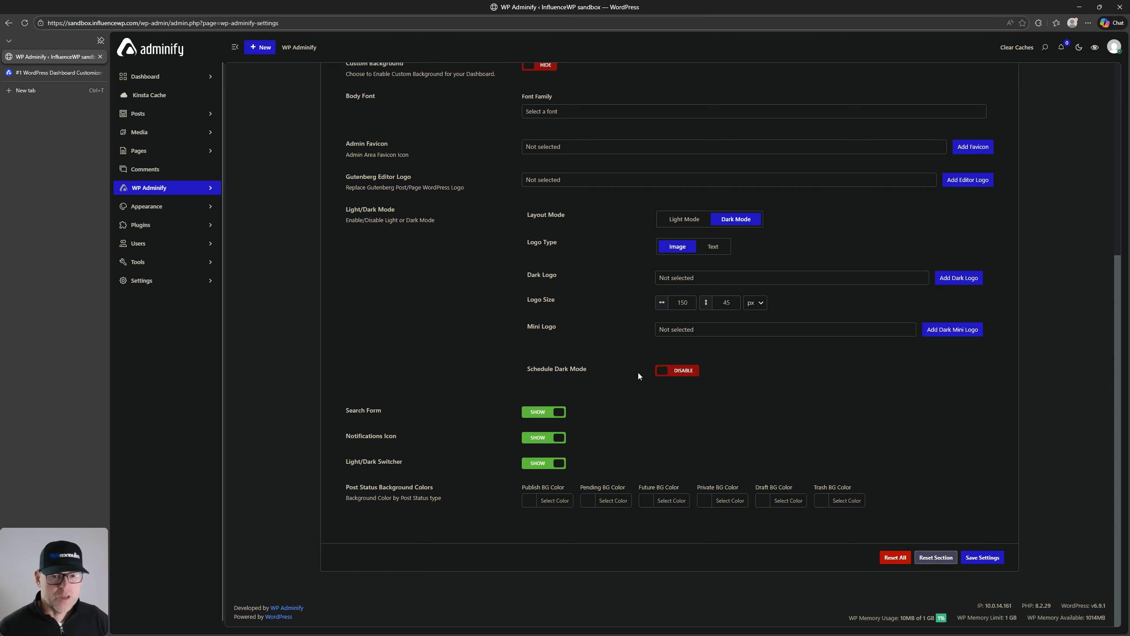
pyautogui.click(681, 374)
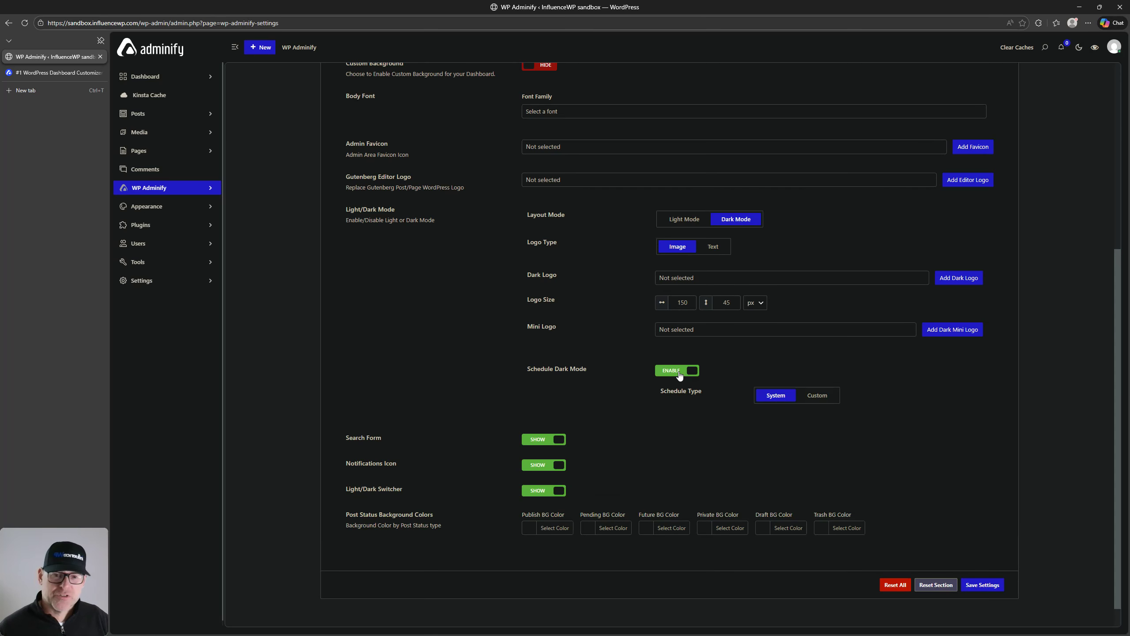
pyautogui.click(679, 376)
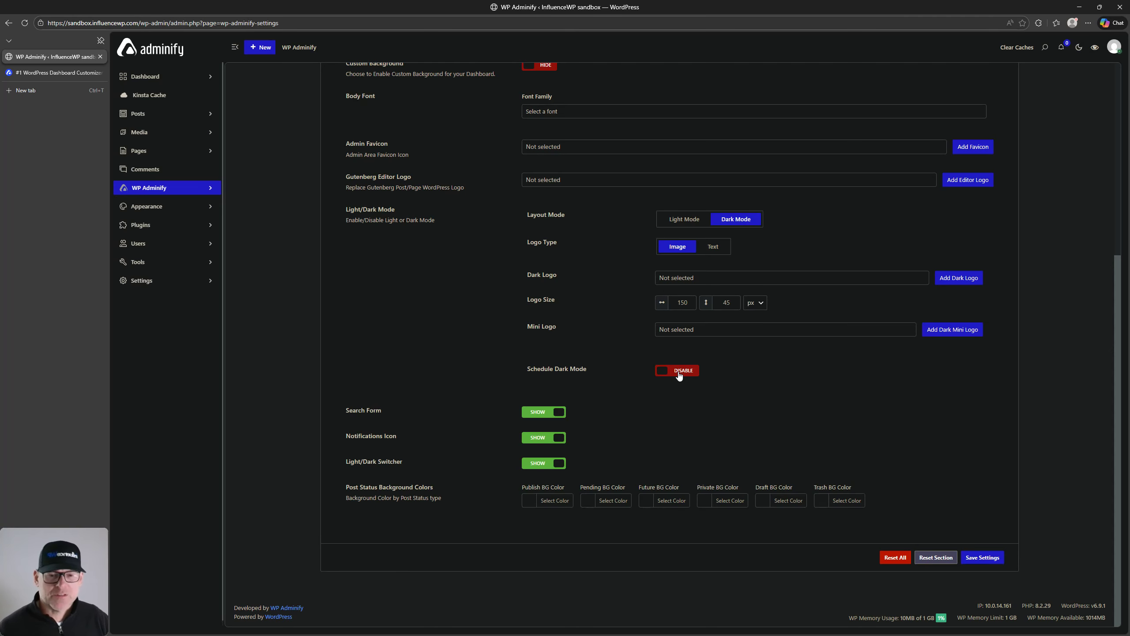
pyautogui.click(679, 376)
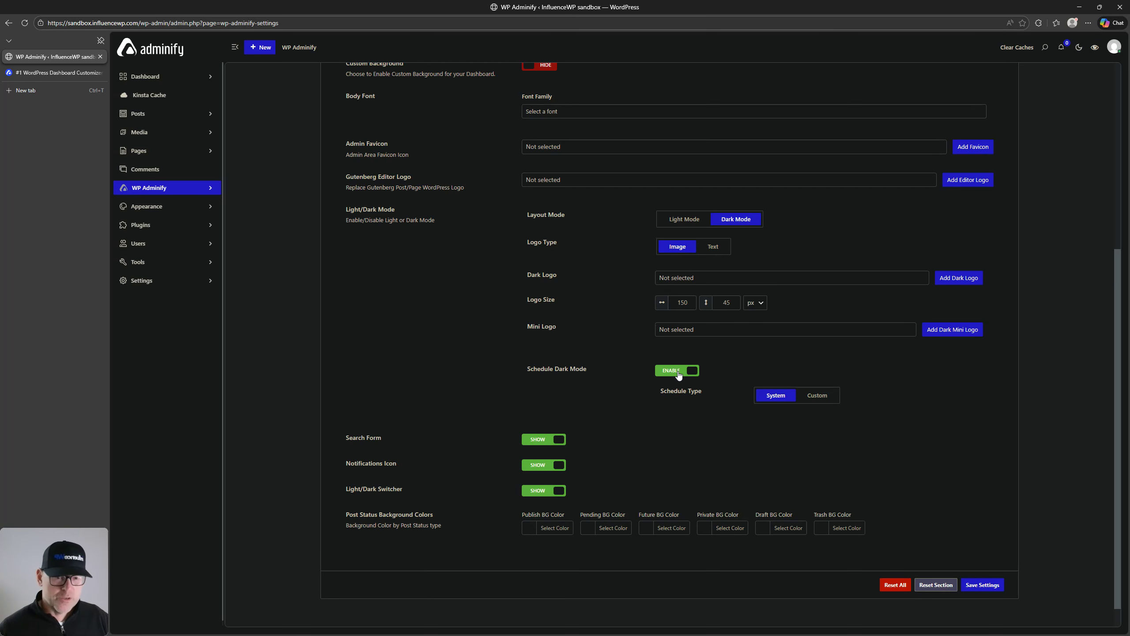
pyautogui.click(680, 374)
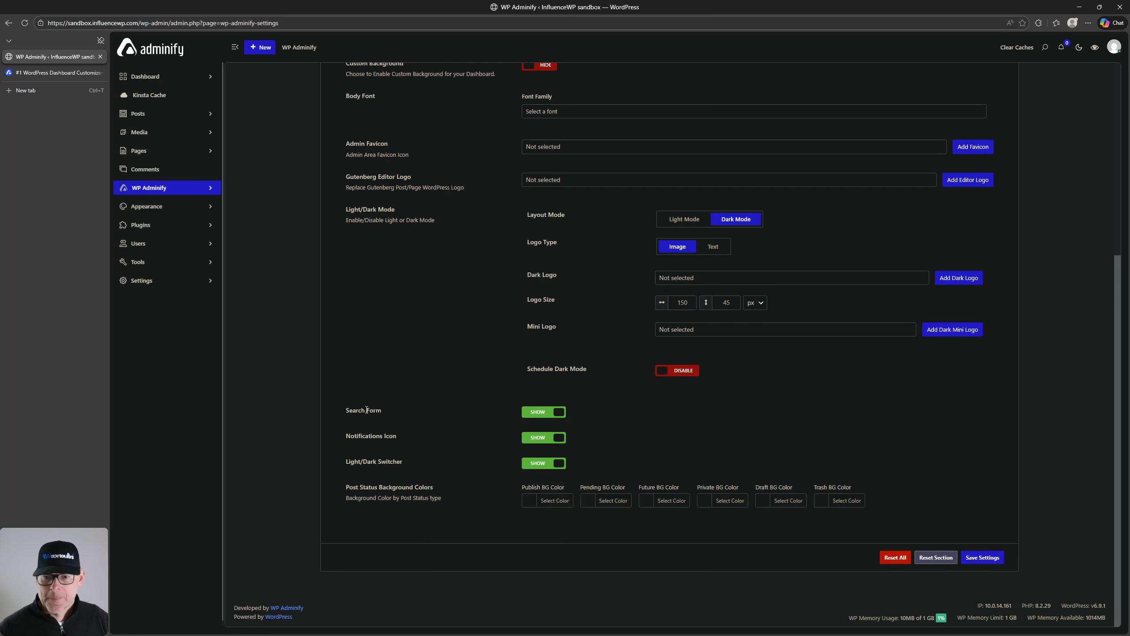
# Review the Search Form option and try opening and closing the search box it controls in the admin header
pyautogui.scroll(6, 457, 421)
pyautogui.scroll(-5, 456, 427)
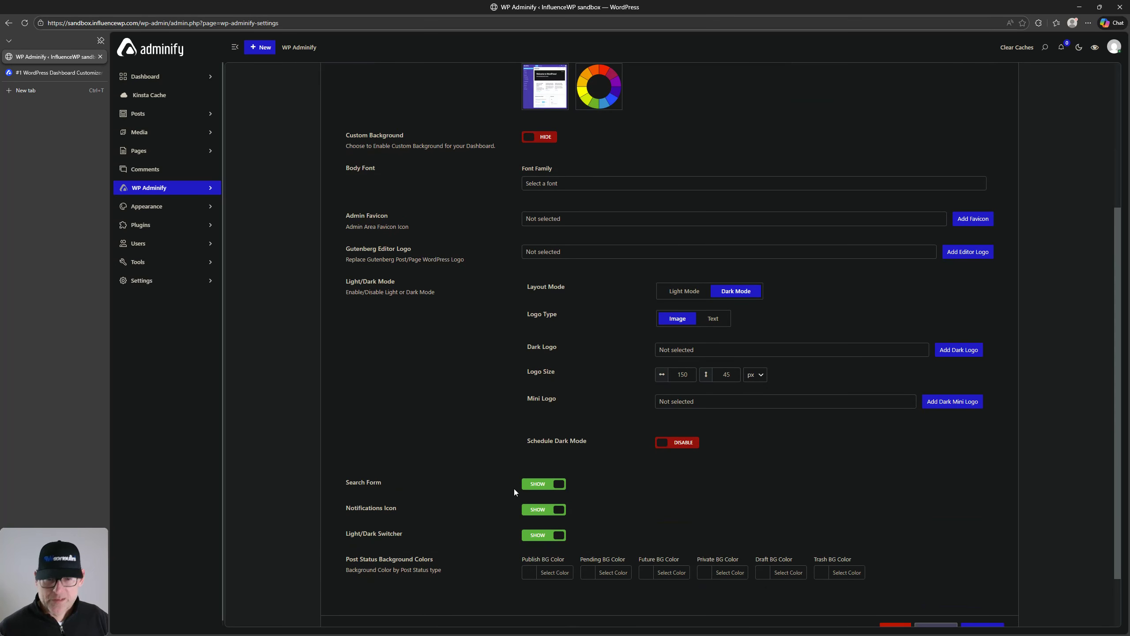
pyautogui.scroll(4, 514, 490)
pyautogui.scroll(1, 514, 488)
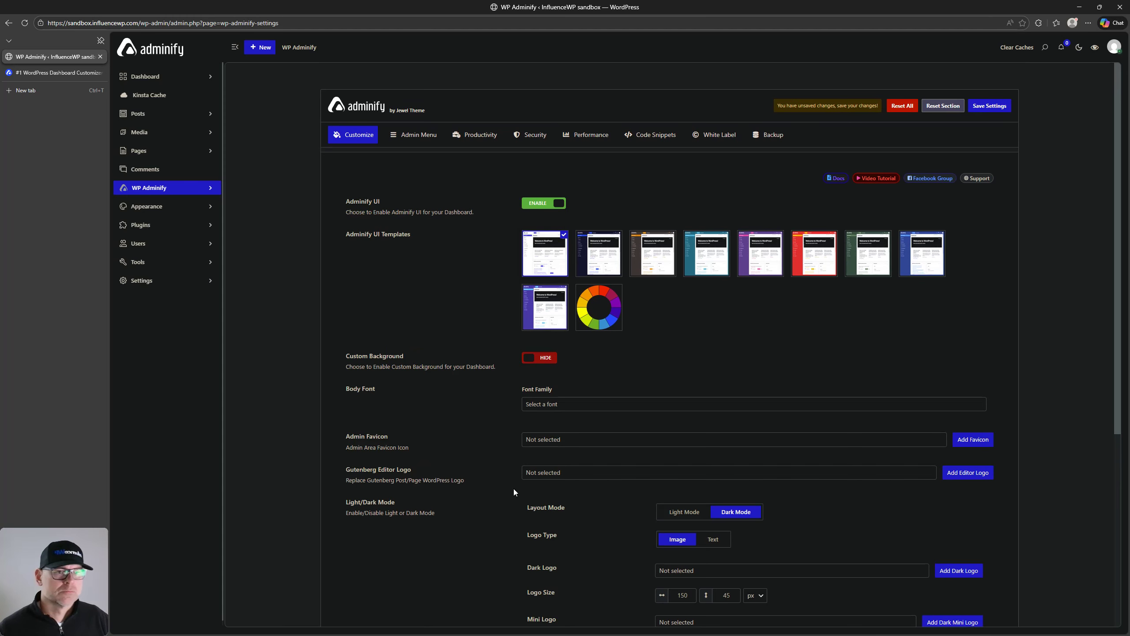
pyautogui.scroll(-1, 514, 489)
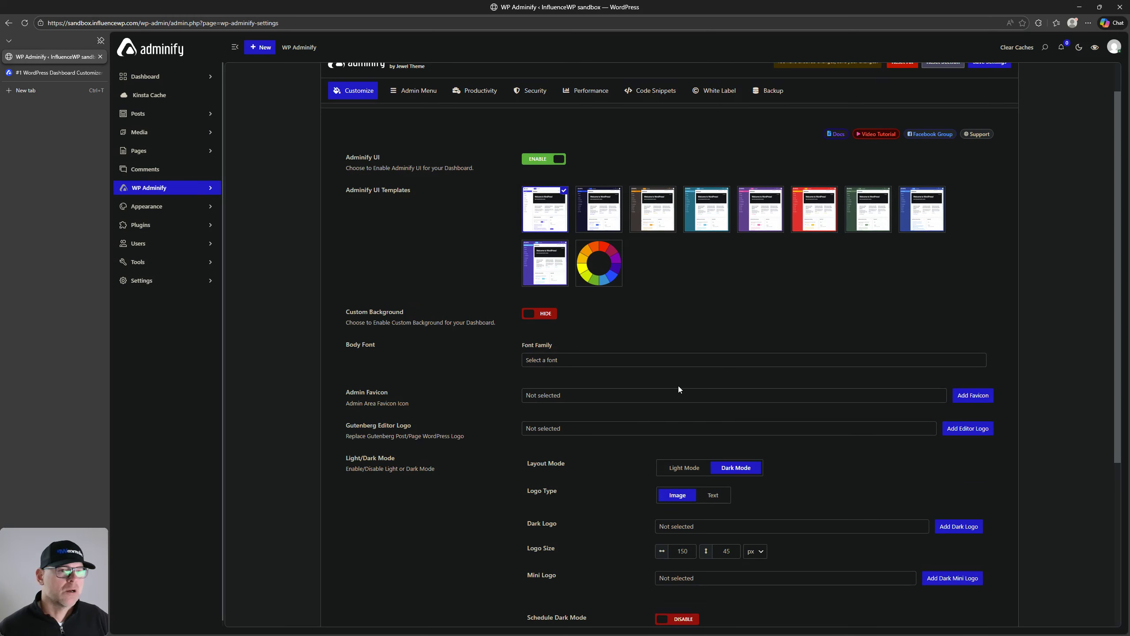
pyautogui.scroll(-5, 475, 489)
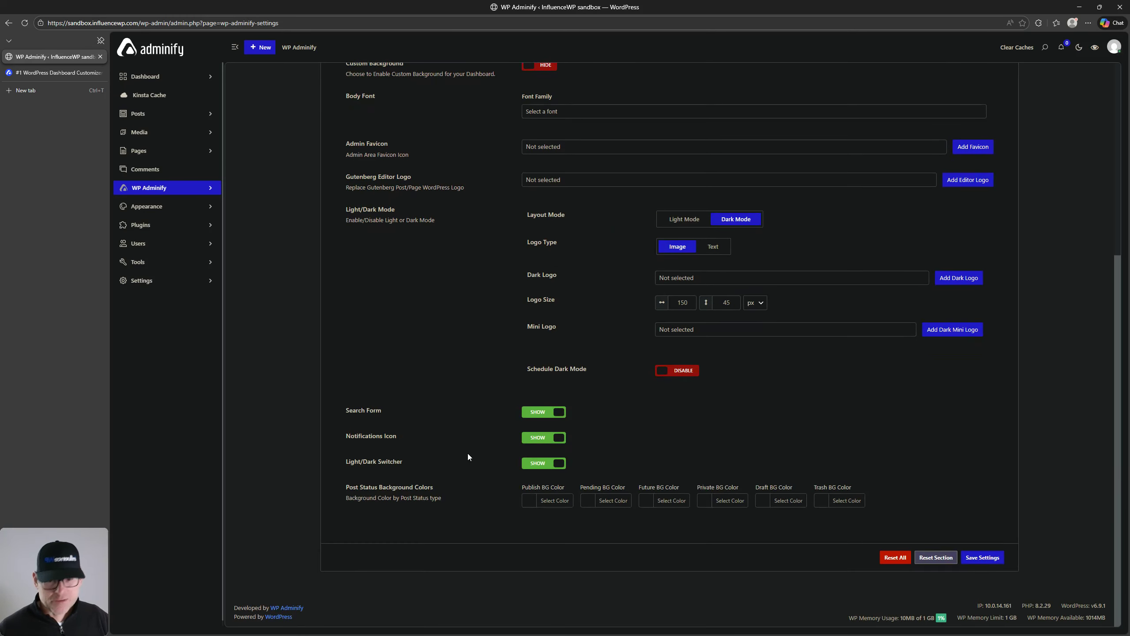
pyautogui.scroll(6, 468, 453)
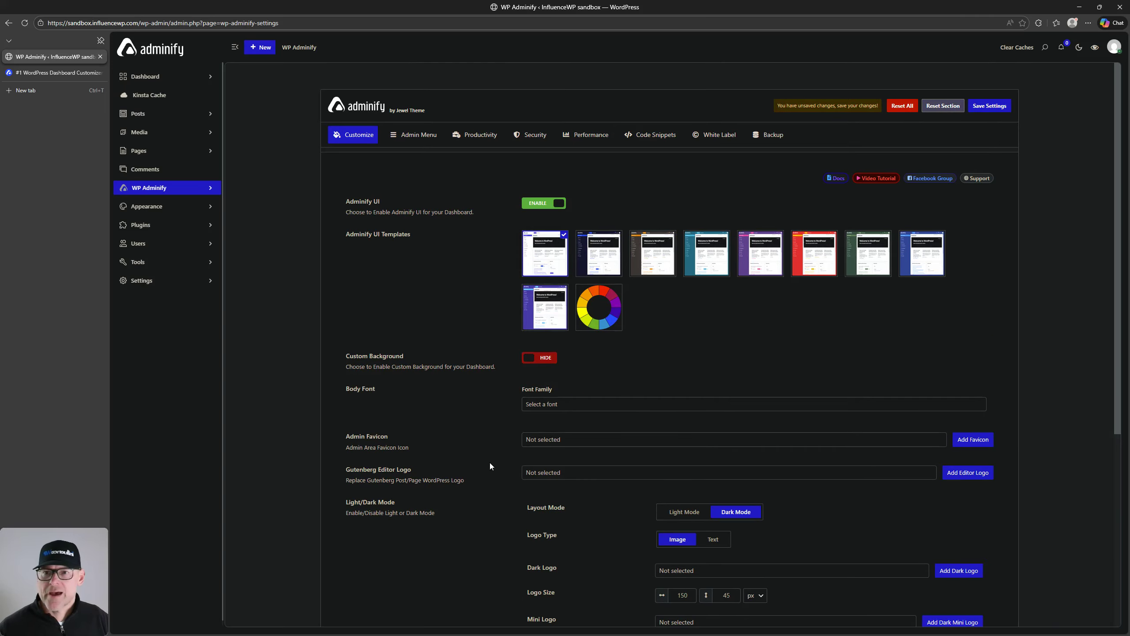
pyautogui.click(1045, 47)
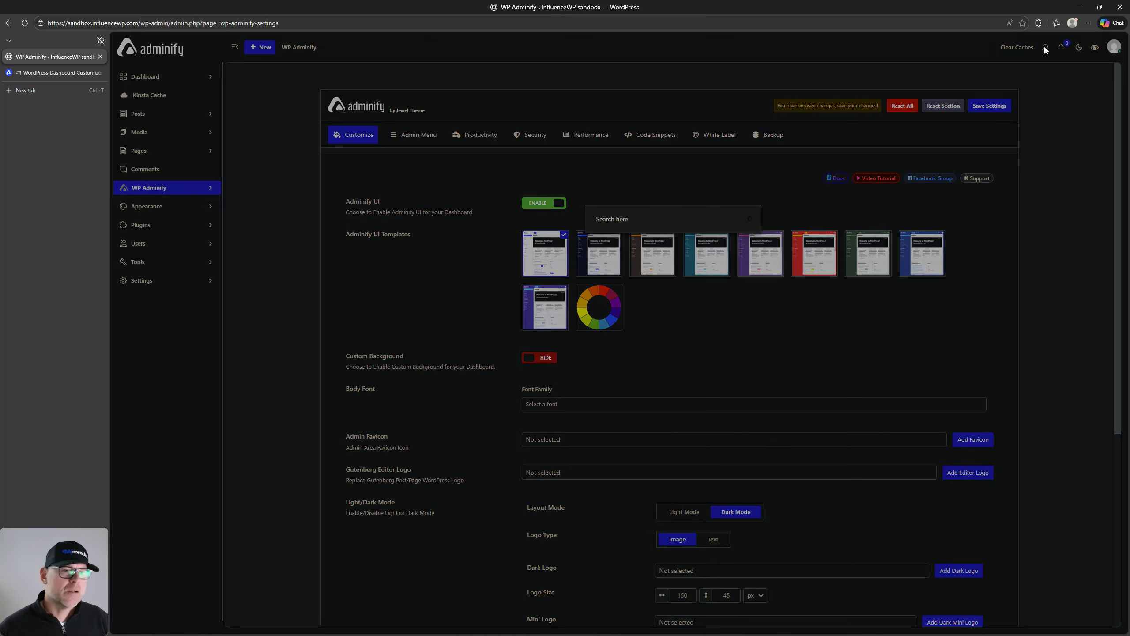
pyautogui.click(1045, 47)
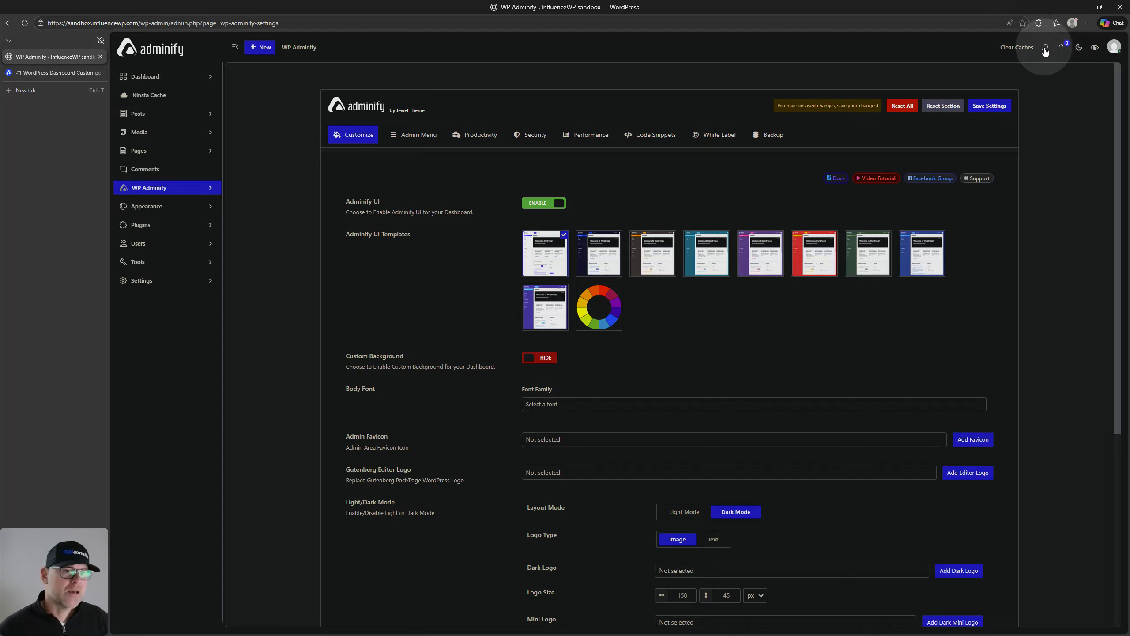
pyautogui.click(1044, 47)
pyautogui.click(1044, 48)
# Compare the Notifications Icon and Light/Dark Switcher options with their header icons, and show the switcher's mode choices
pyautogui.scroll(-6, 566, 360)
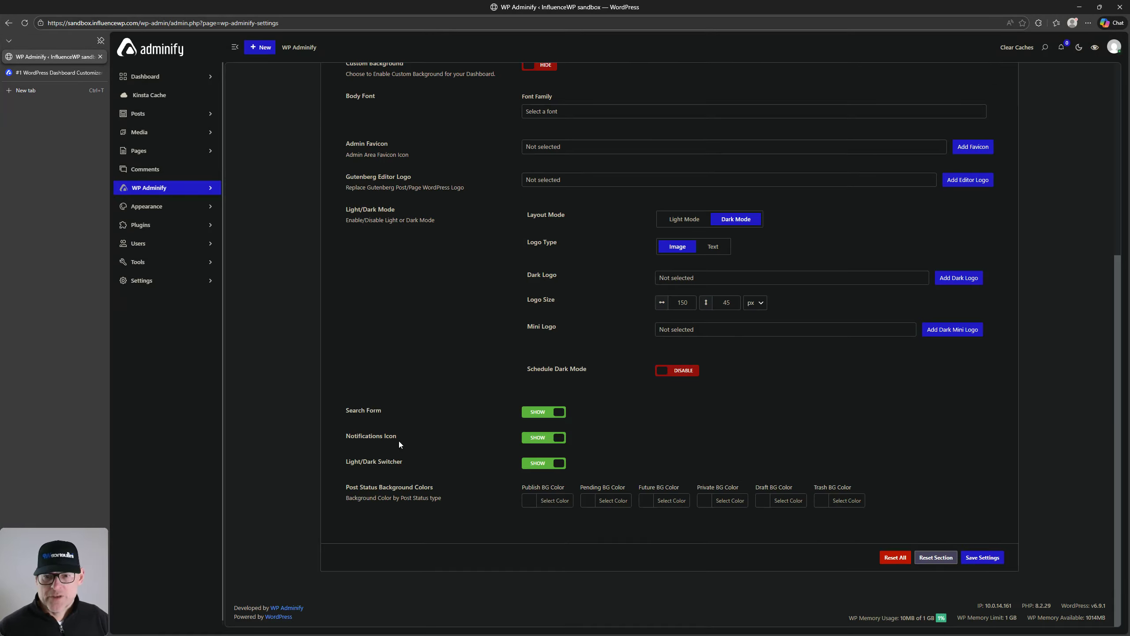
pyautogui.scroll(6, 469, 454)
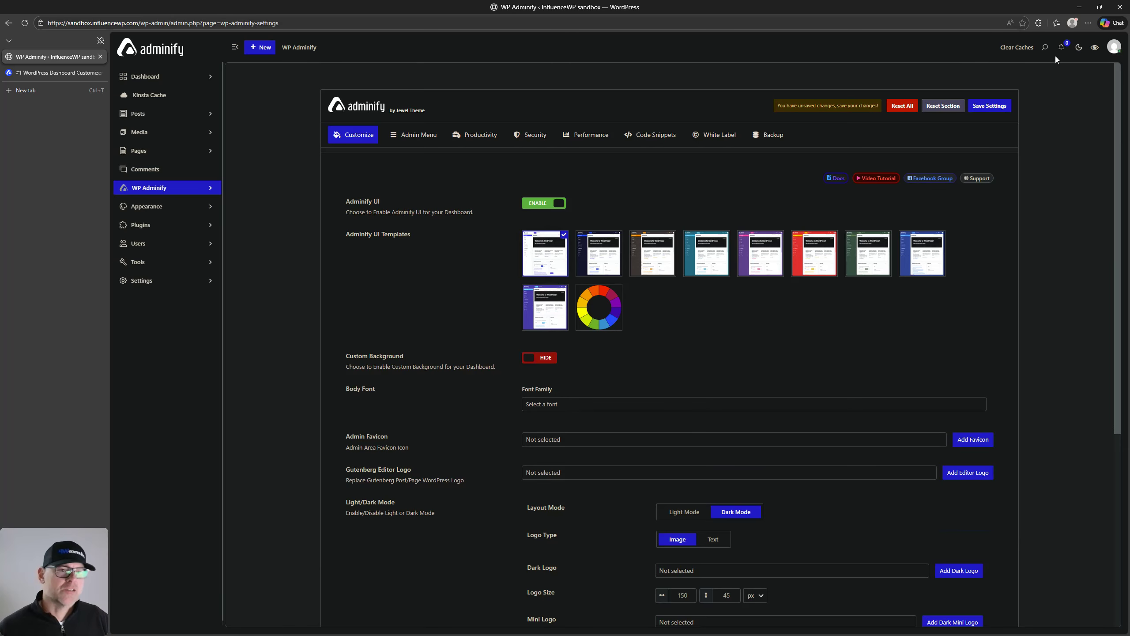
pyautogui.scroll(-6, 481, 413)
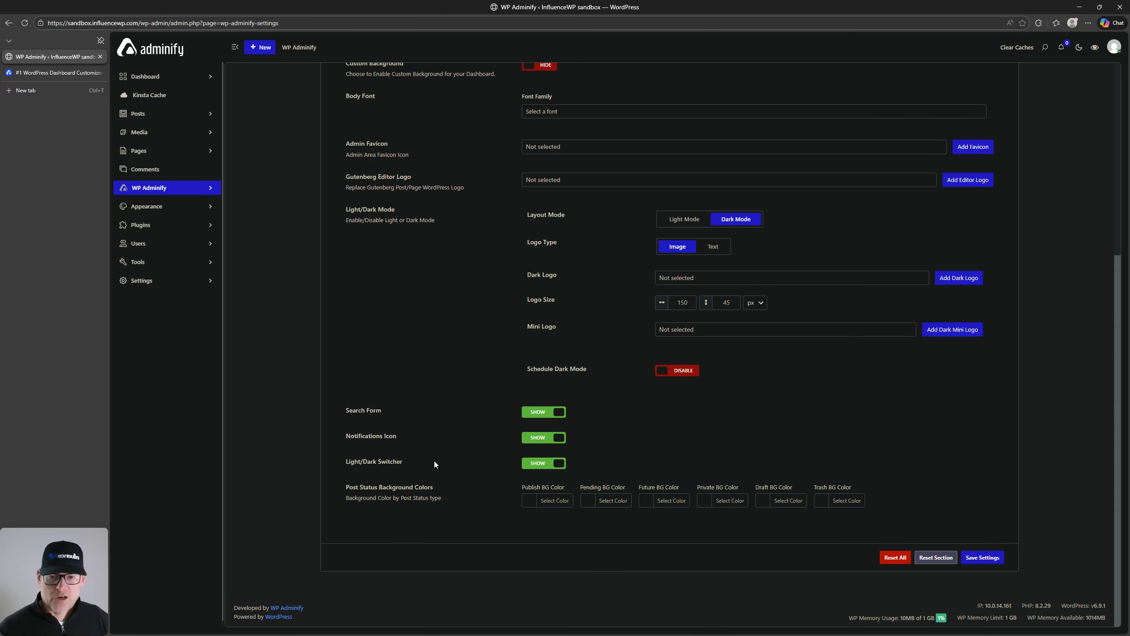
pyautogui.click(1079, 47)
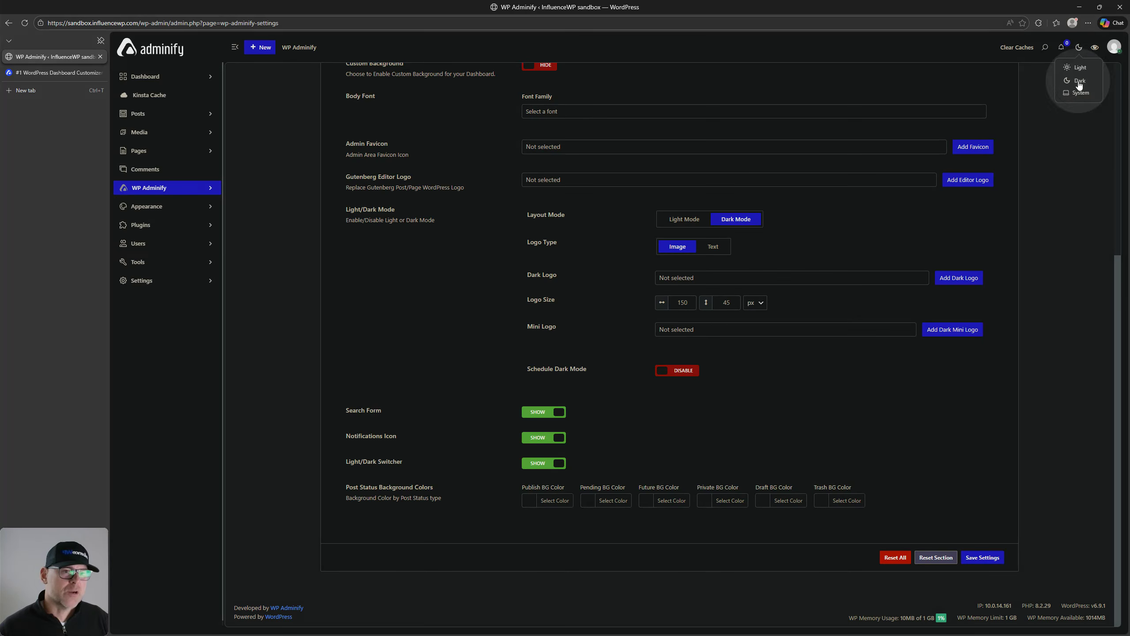
# Examine the Post Status Background Colors and the section's reset and save options, and review the Customize settings once more
pyautogui.doubleClick(366, 484)
pyautogui.click(394, 525)
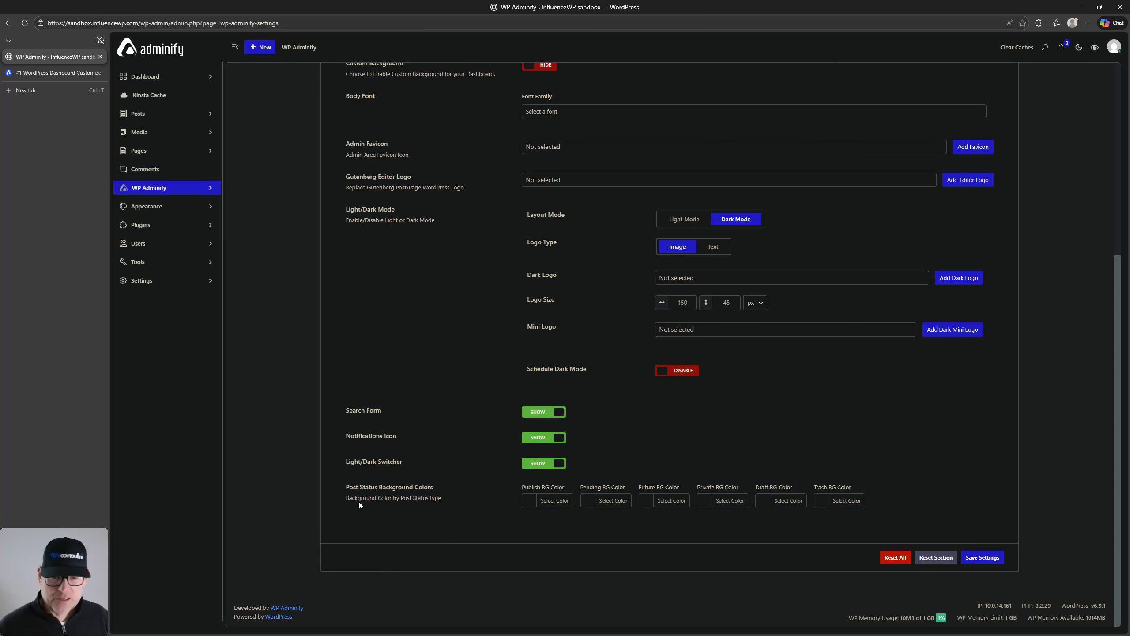
pyautogui.click(546, 491)
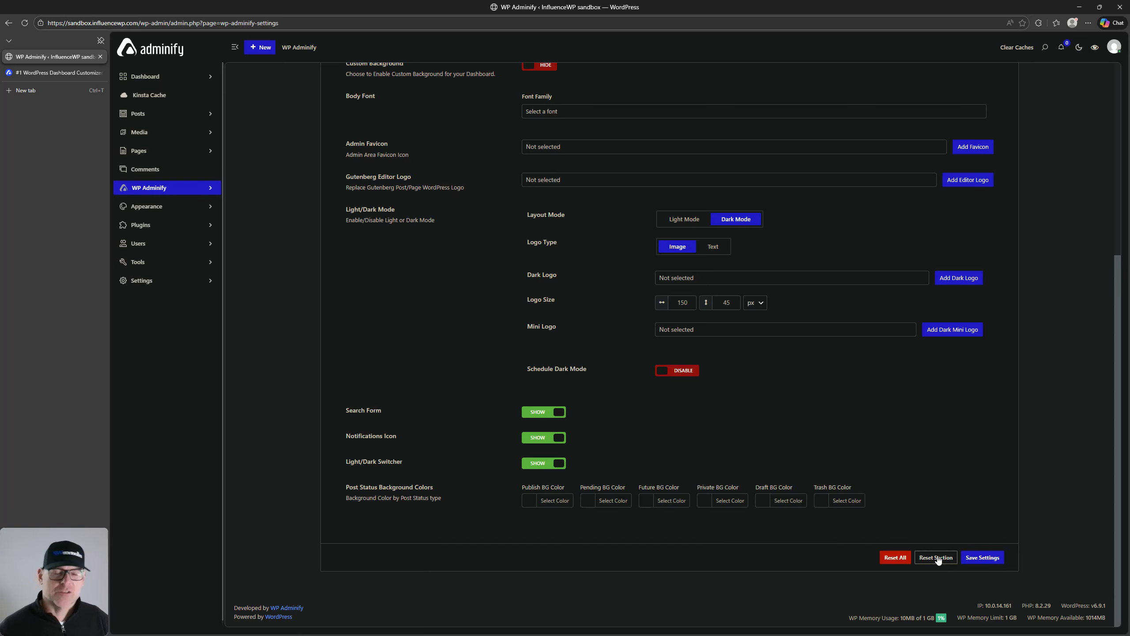
pyautogui.scroll(7, 617, 514)
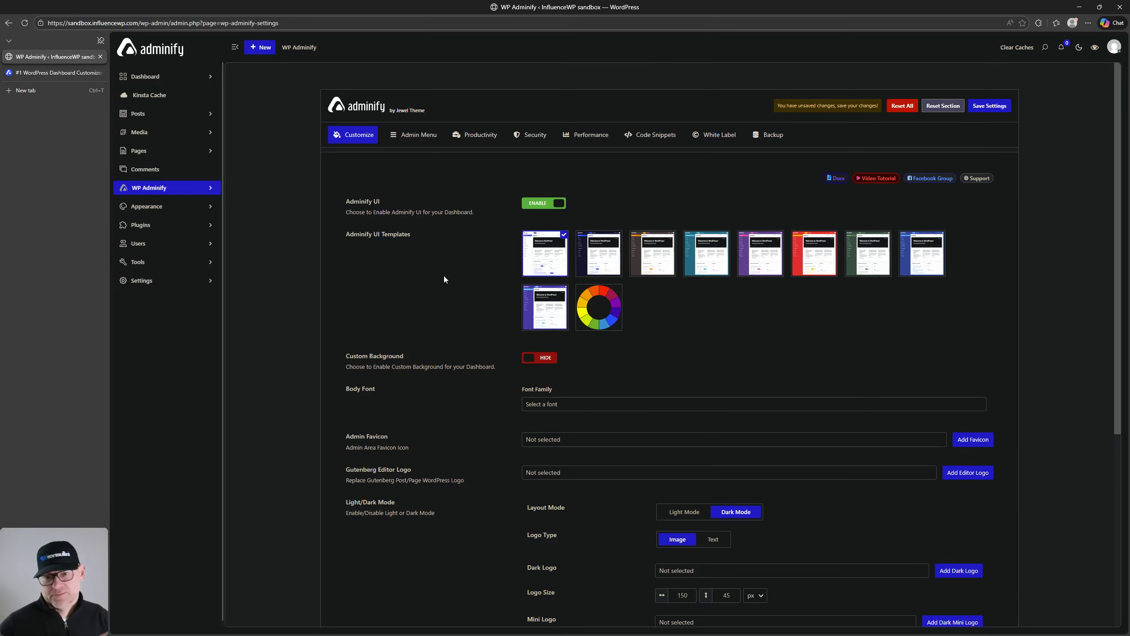
pyautogui.scroll(-7, 450, 304)
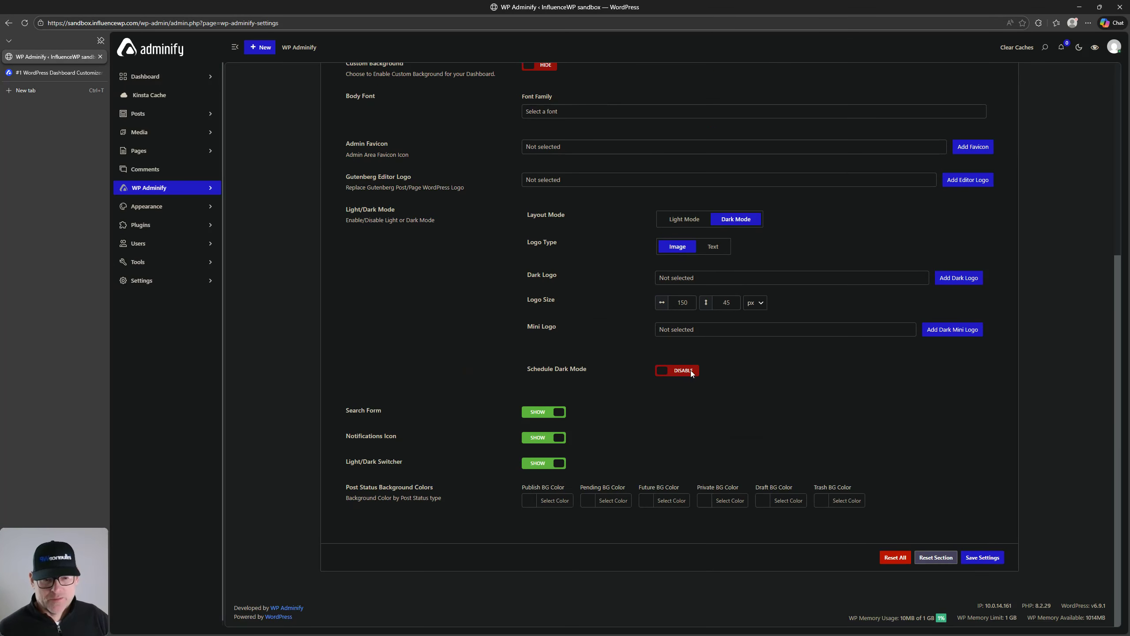
pyautogui.click(936, 557)
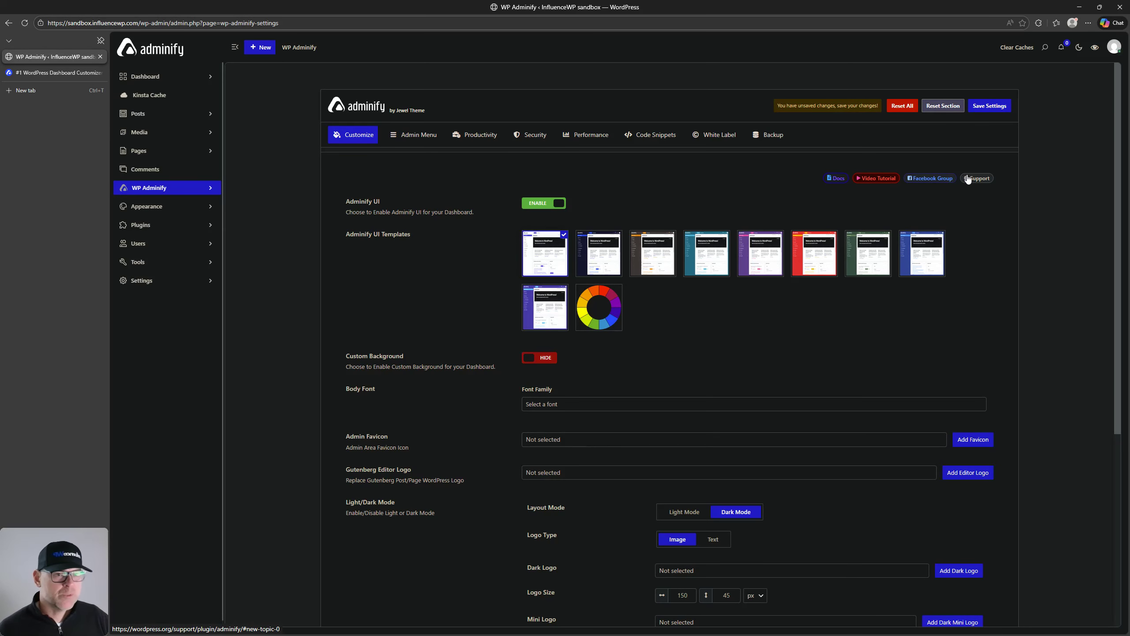
pyautogui.scroll(-5, 568, 314)
pyautogui.scroll(5, 568, 315)
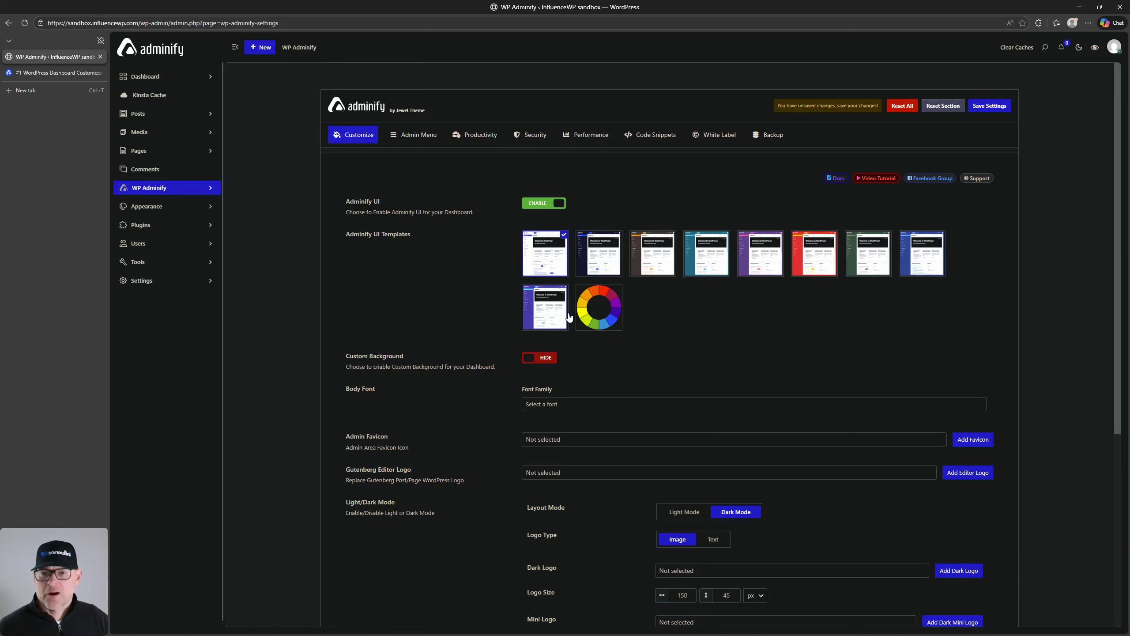
# Open the Admin Menu settings, look at its Settings section, and return to the Menu Editor
pyautogui.click(430, 139)
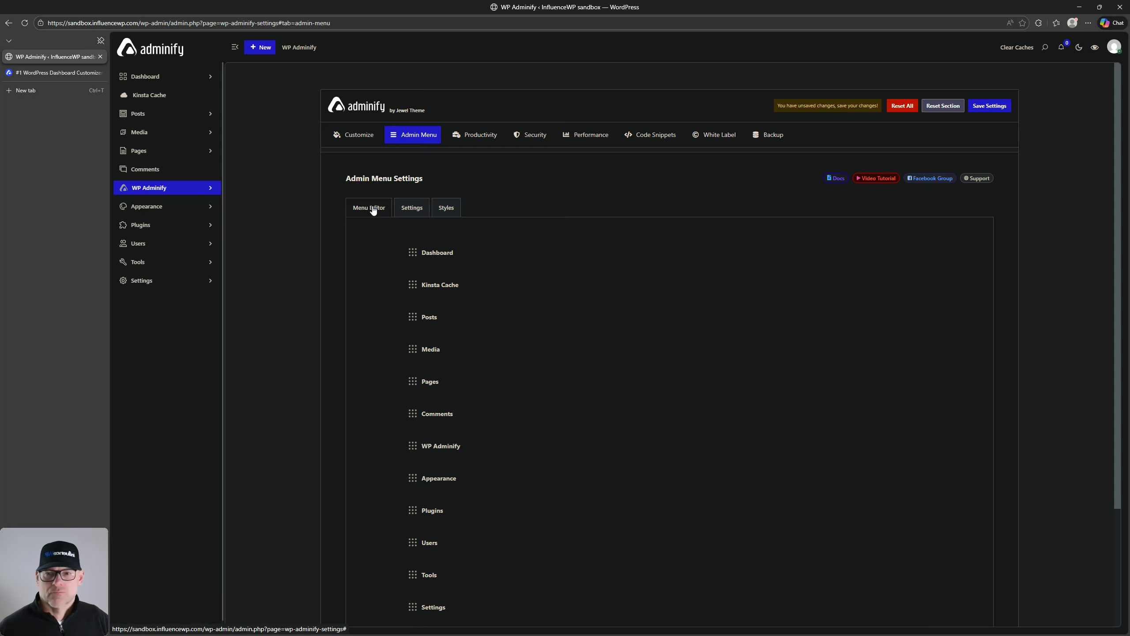
pyautogui.click(416, 210)
pyautogui.click(380, 208)
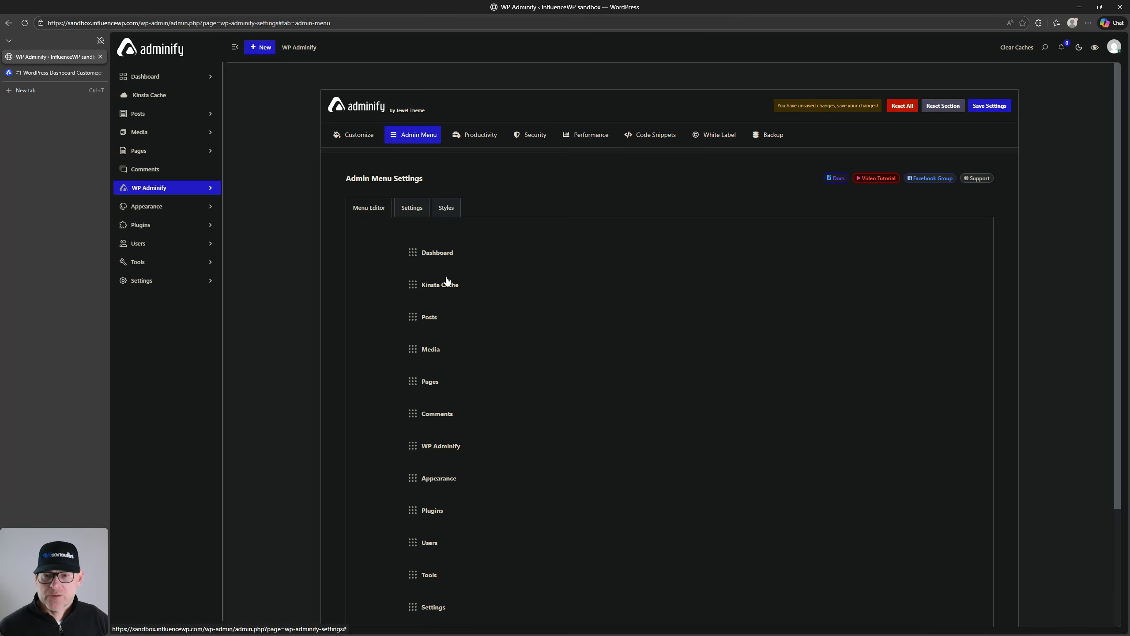
# Add a new custom item at the end of the admin menu list and check its name and link fields
pyautogui.scroll(-3, 514, 315)
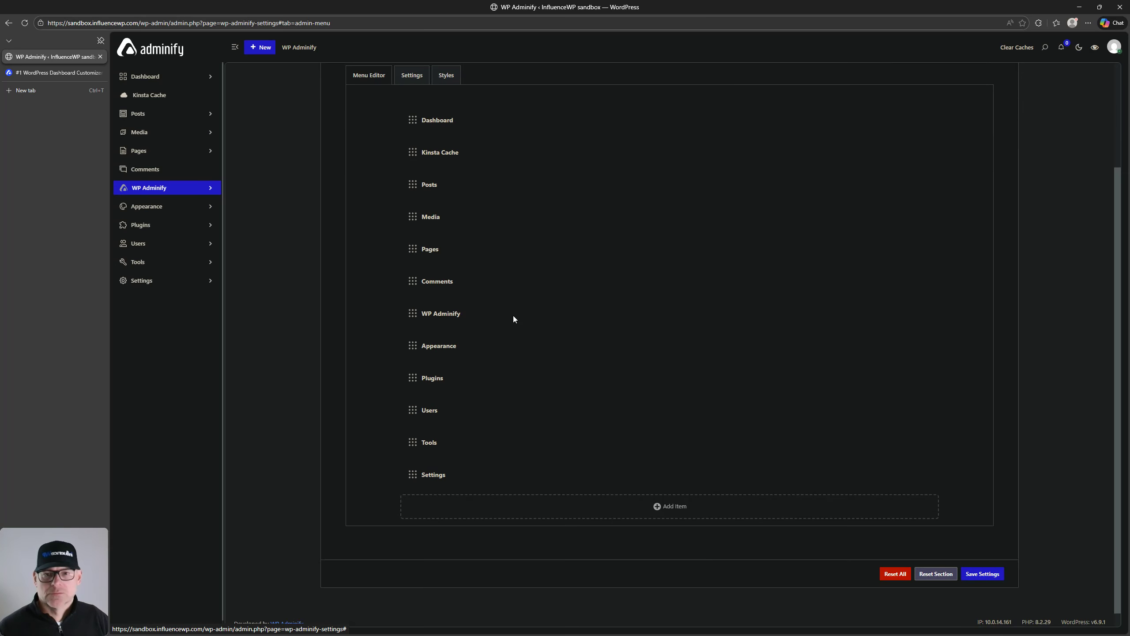
pyautogui.click(663, 506)
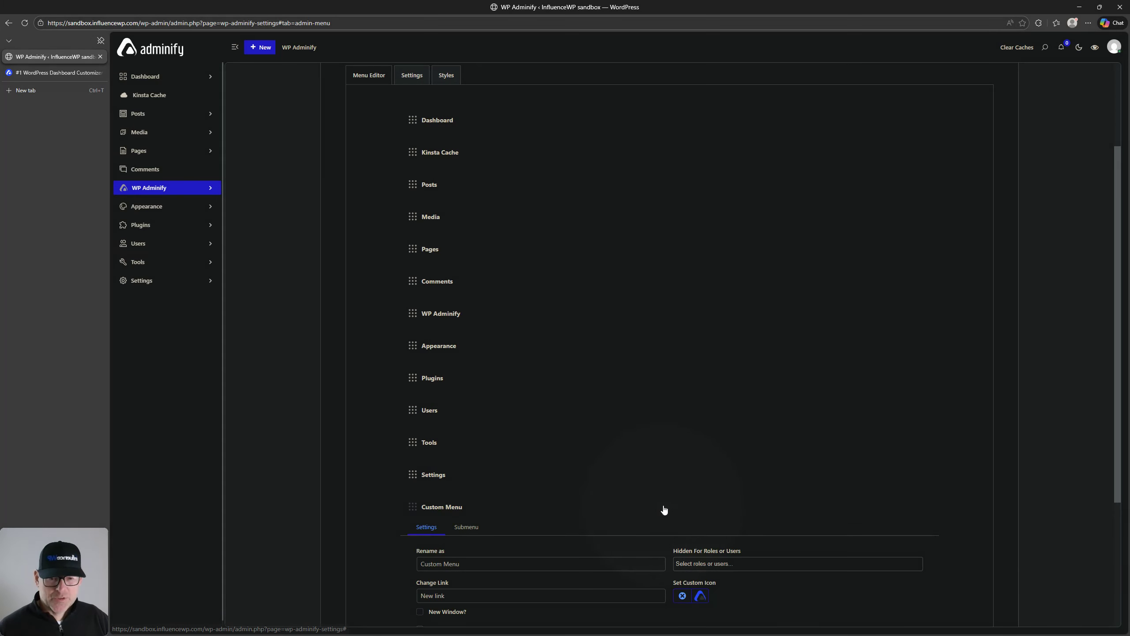
pyautogui.scroll(-4, 489, 423)
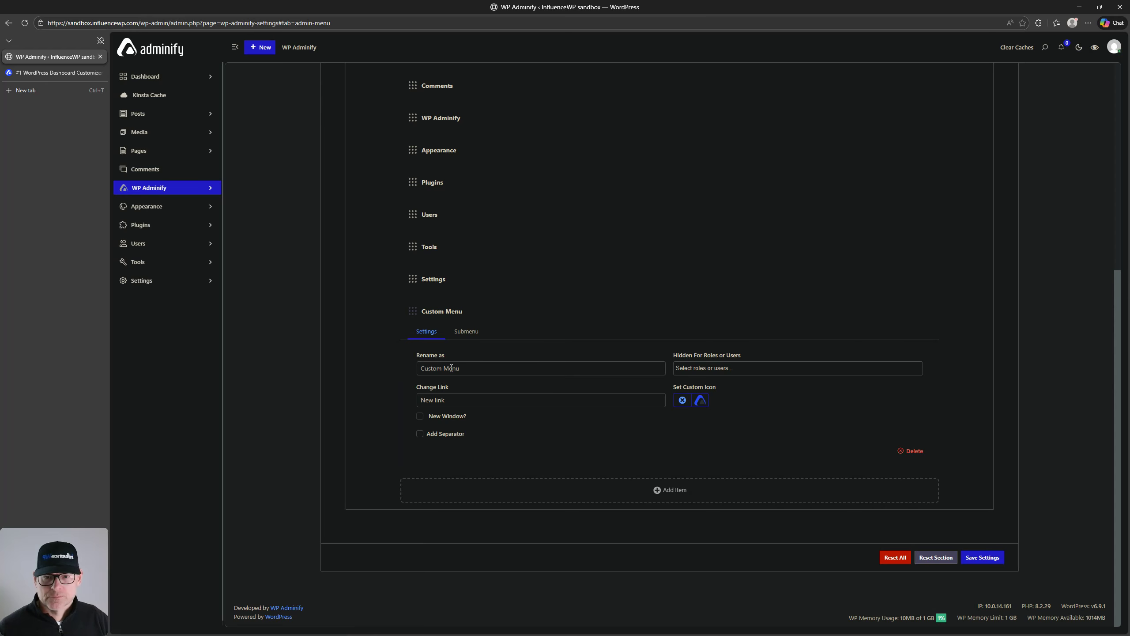
pyautogui.click(451, 400)
pyautogui.click(452, 365)
pyautogui.click(461, 400)
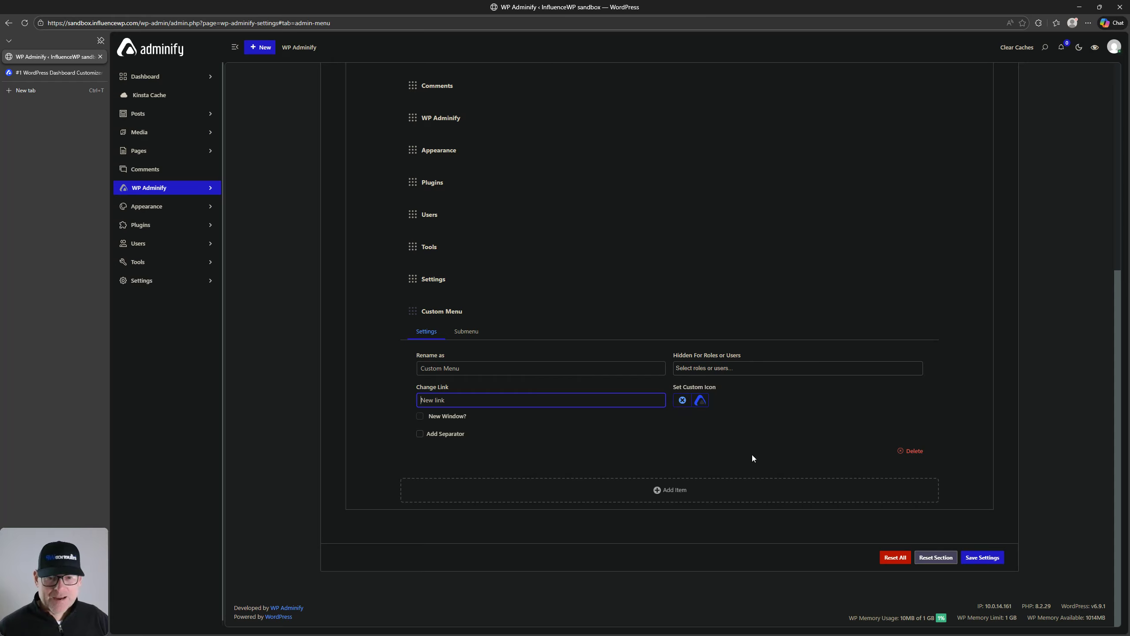
# Compare the new Custom Menu item's Submenu and Settings options, and collapse the item
pyautogui.click(466, 337)
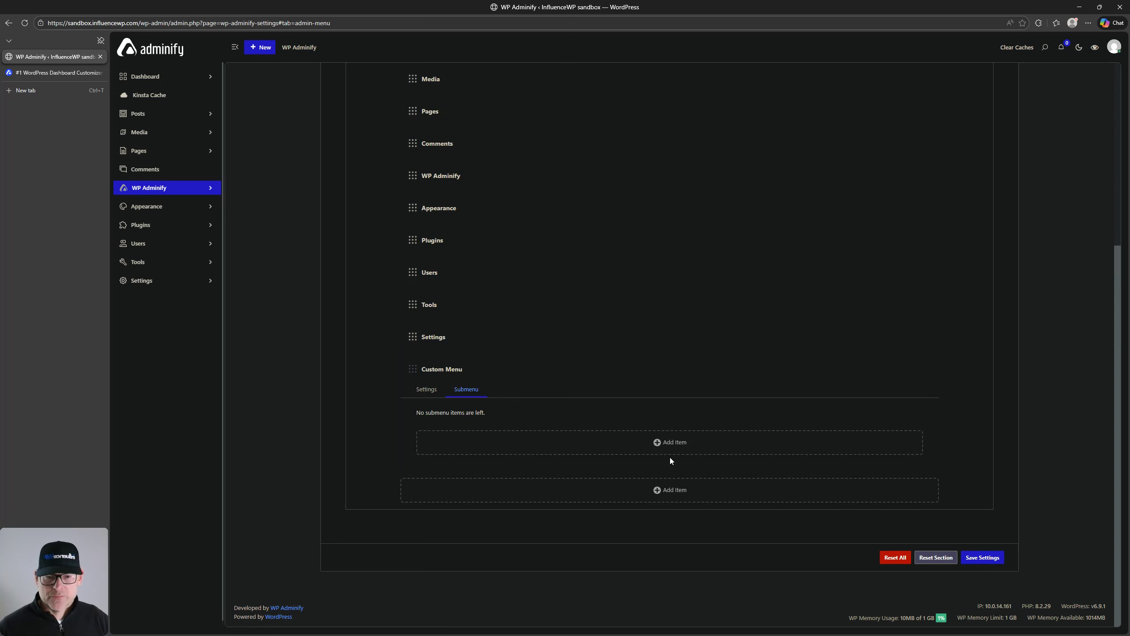
pyautogui.click(426, 390)
pyautogui.click(464, 390)
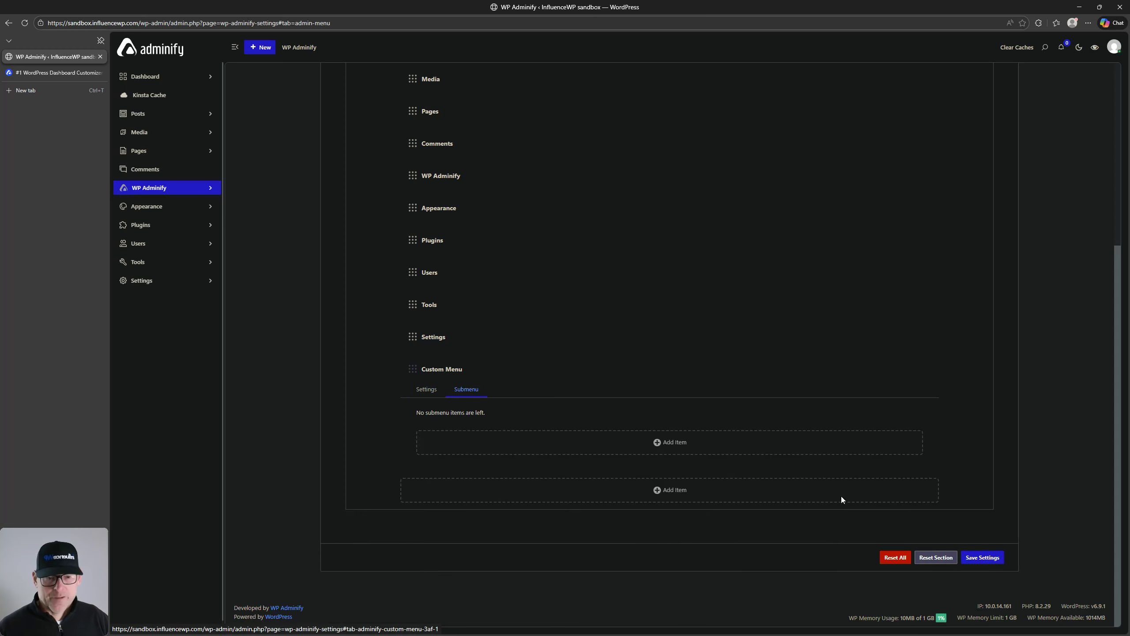
pyautogui.click(426, 380)
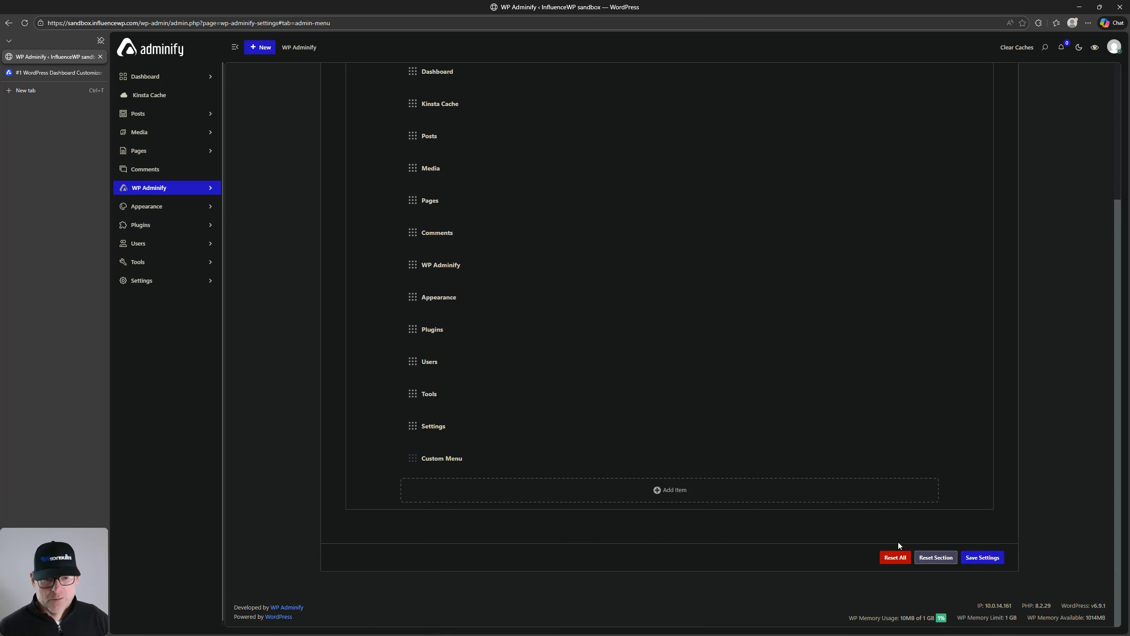
# Check the Dashboard entry's reorder handle in the Menu Editor and expand the entry to show its rename, link, icon and role-visibility options
pyautogui.scroll(4, 544, 437)
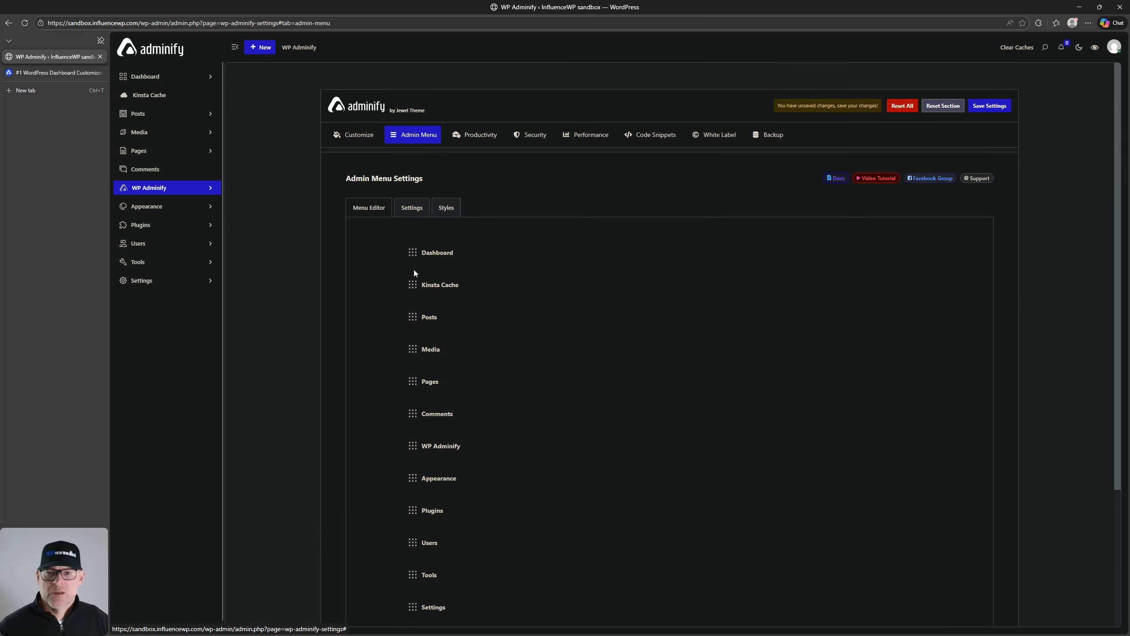
pyautogui.moveTo(413, 253); pyautogui.dragTo(416, 285)
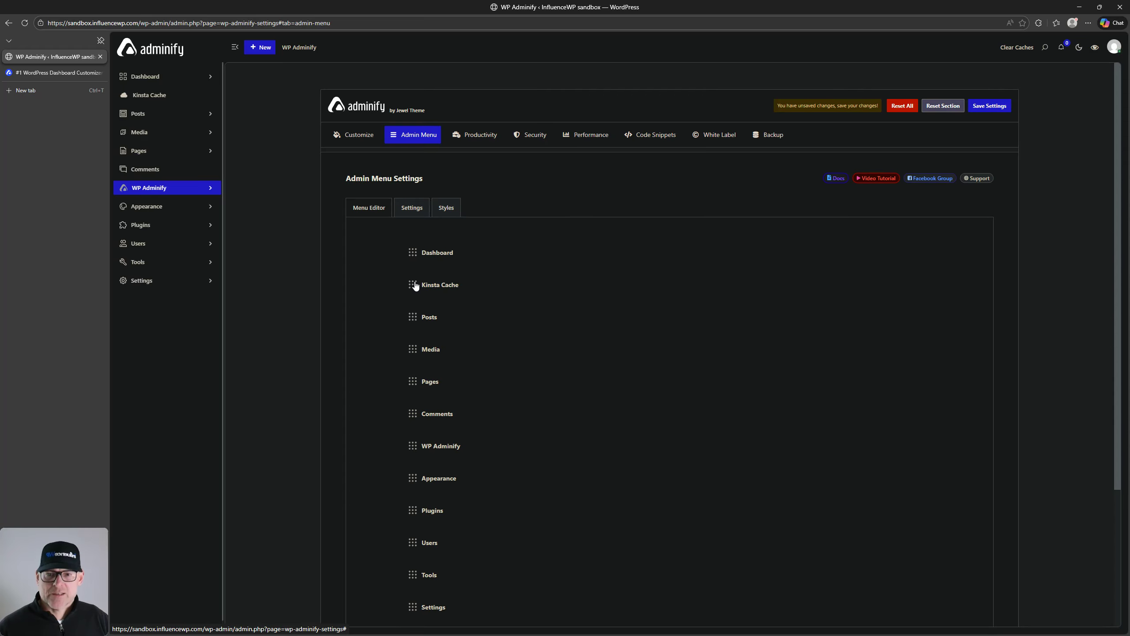
pyautogui.click(438, 253)
pyautogui.click(438, 253)
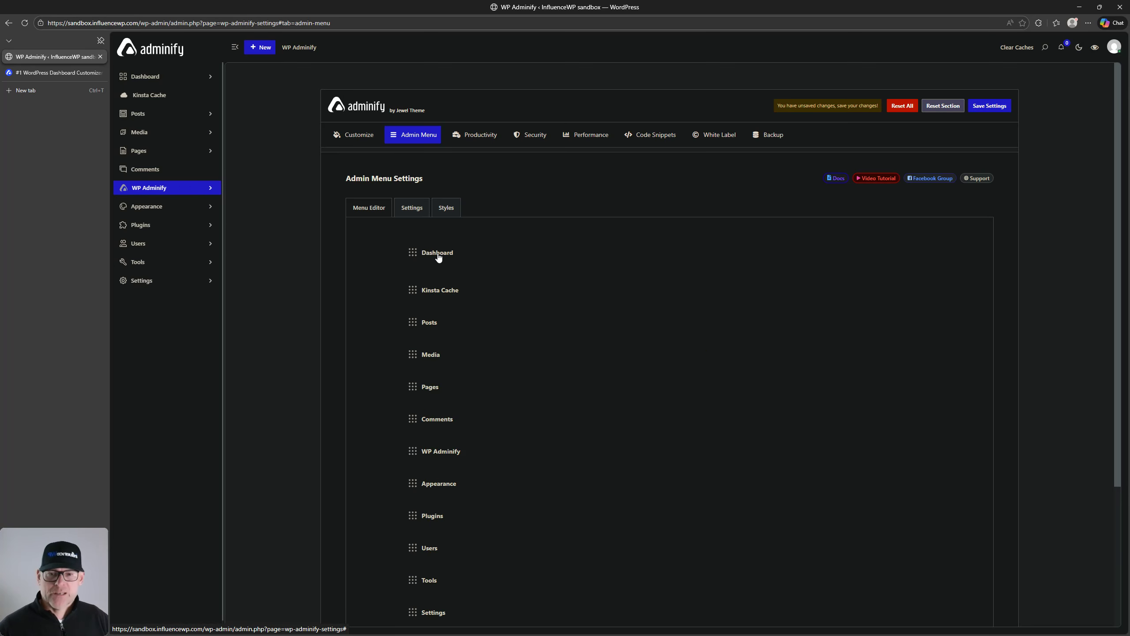
pyautogui.click(438, 253)
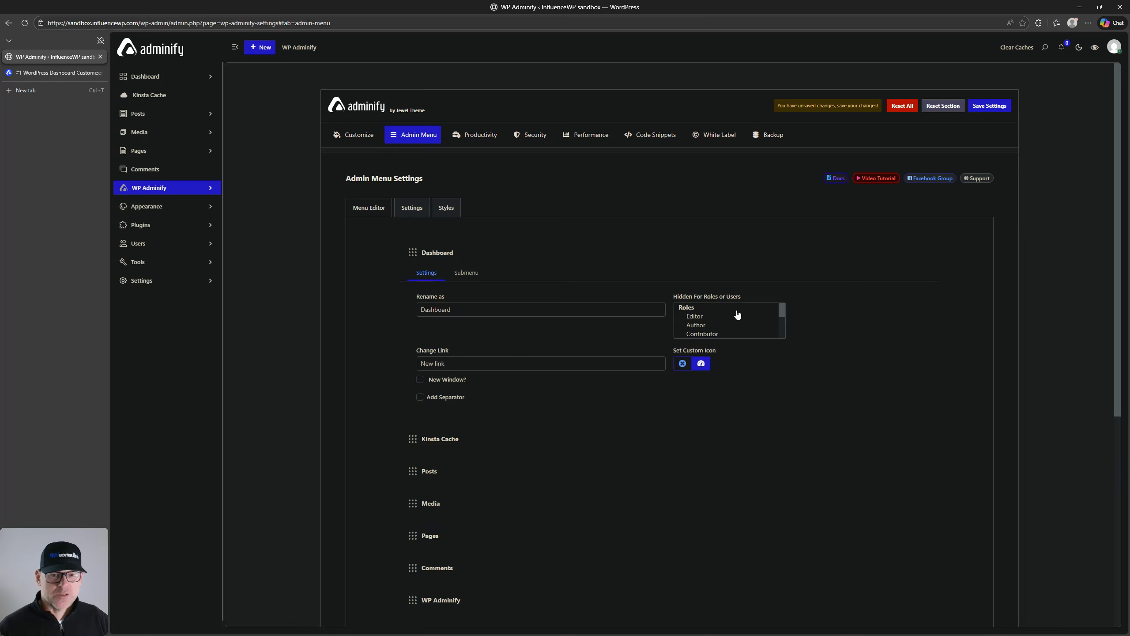
# Check the Dashboard entry's Submenu items, return to its Settings options, and collapse the entry
pyautogui.click(467, 273)
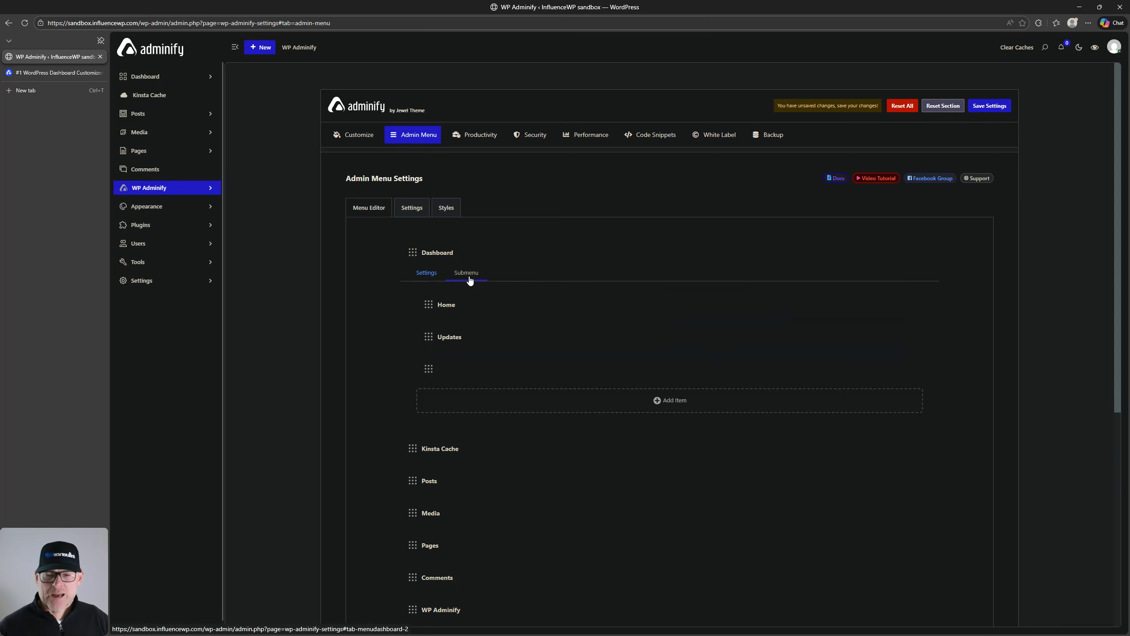
pyautogui.click(426, 274)
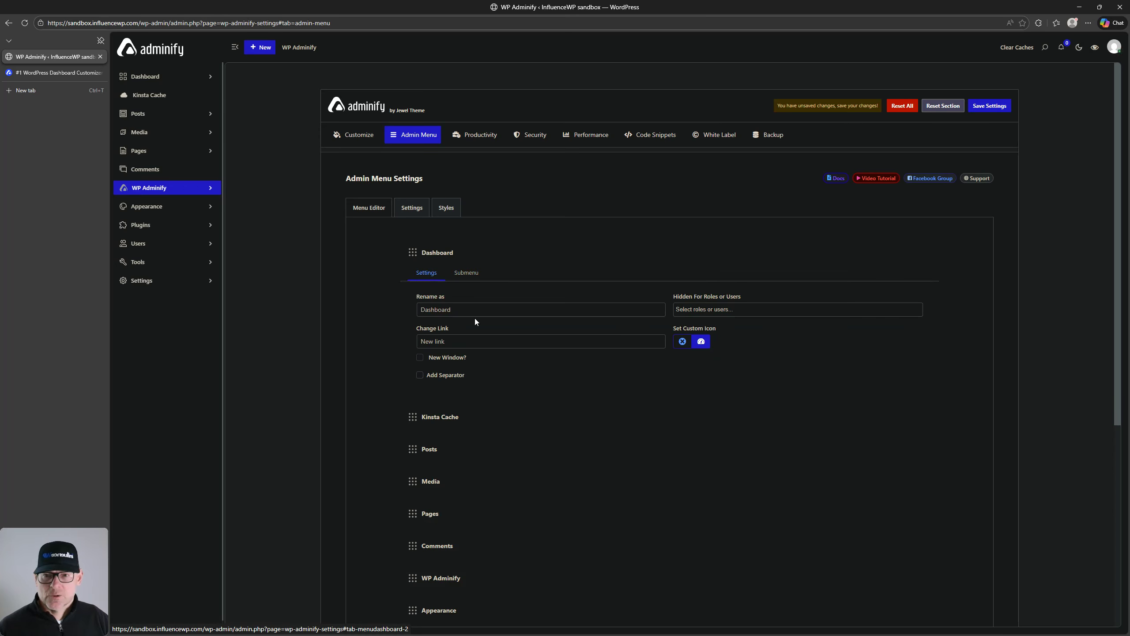
pyautogui.click(436, 255)
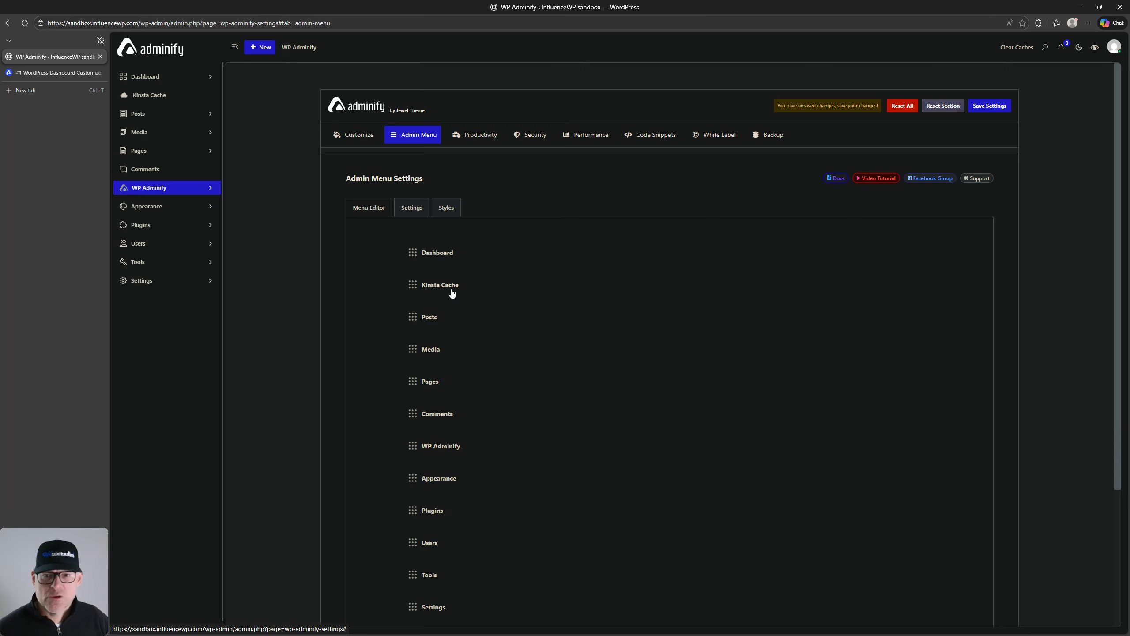
# Compare the Admin Menu options offered for the Horizontal Menu and Vertical Menu types, ending on Vertical Menu
pyautogui.click(412, 209)
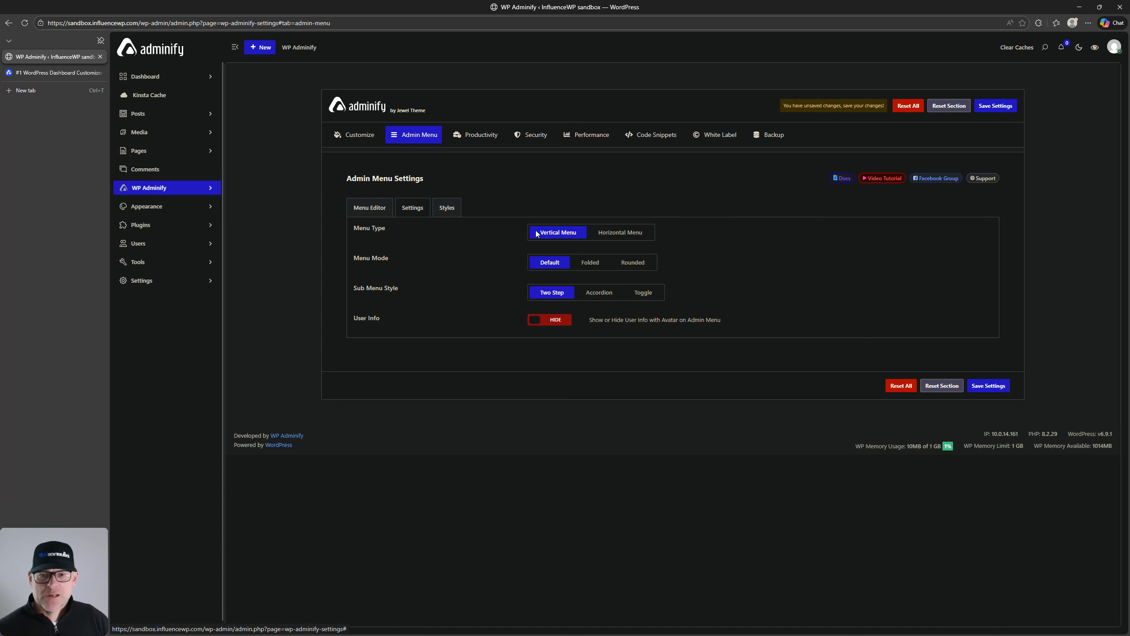
pyautogui.click(606, 236)
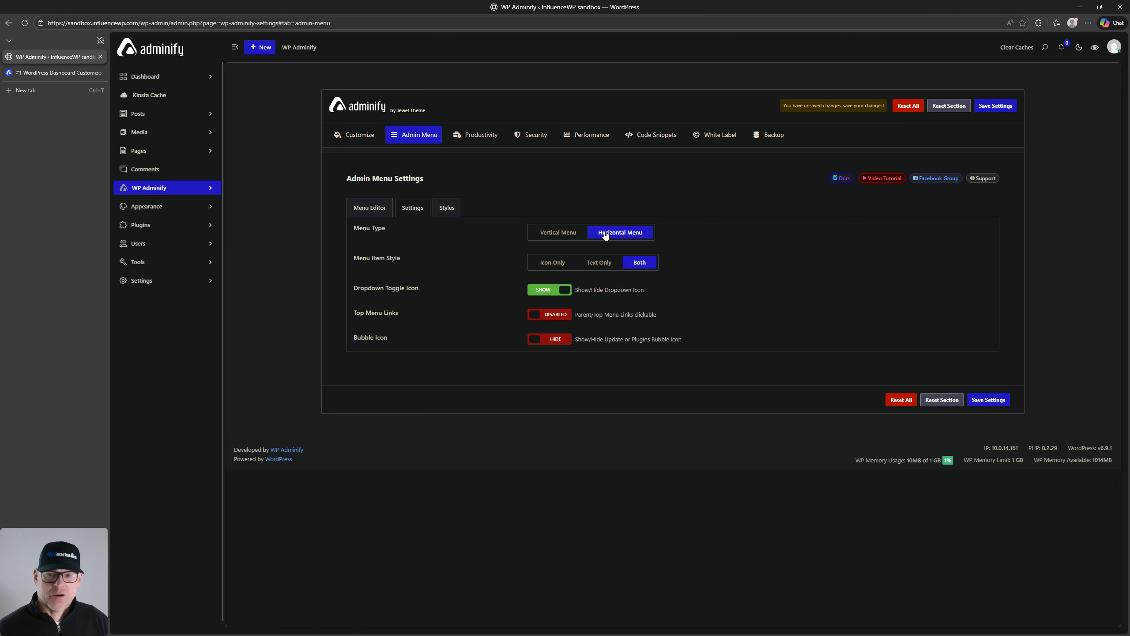
pyautogui.click(560, 236)
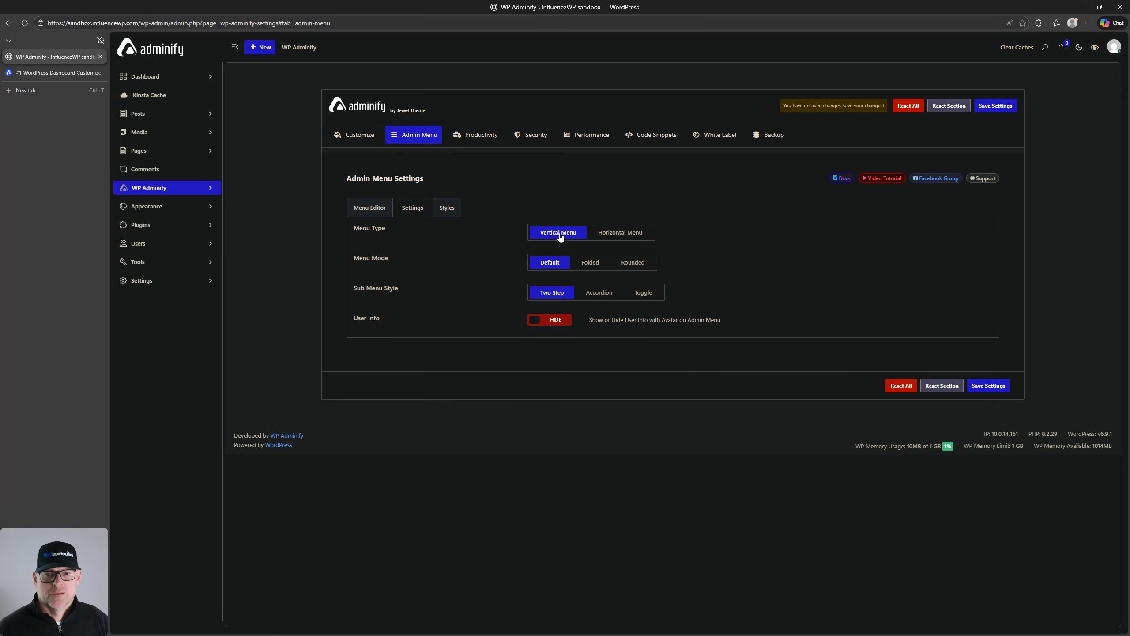
pyautogui.click(640, 233)
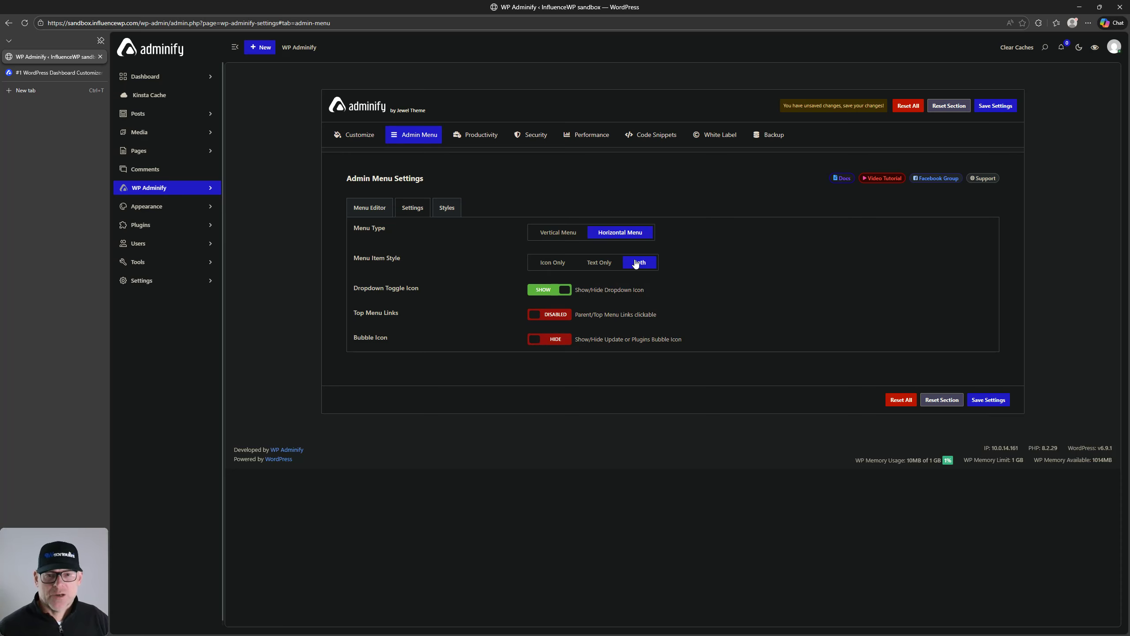
pyautogui.click(552, 235)
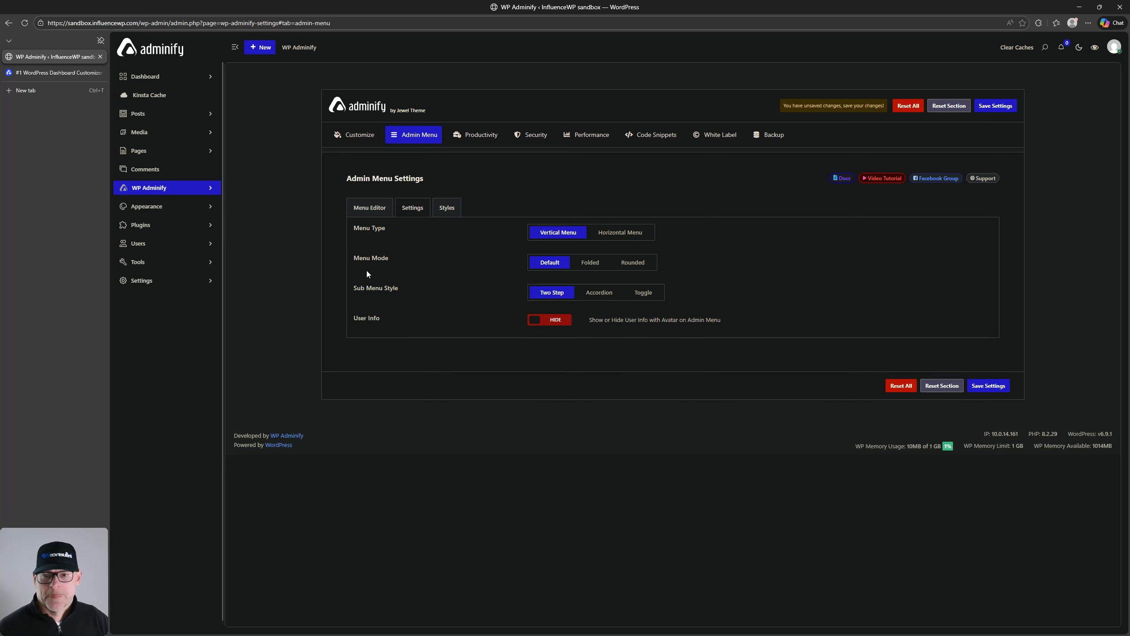
pyautogui.click(598, 232)
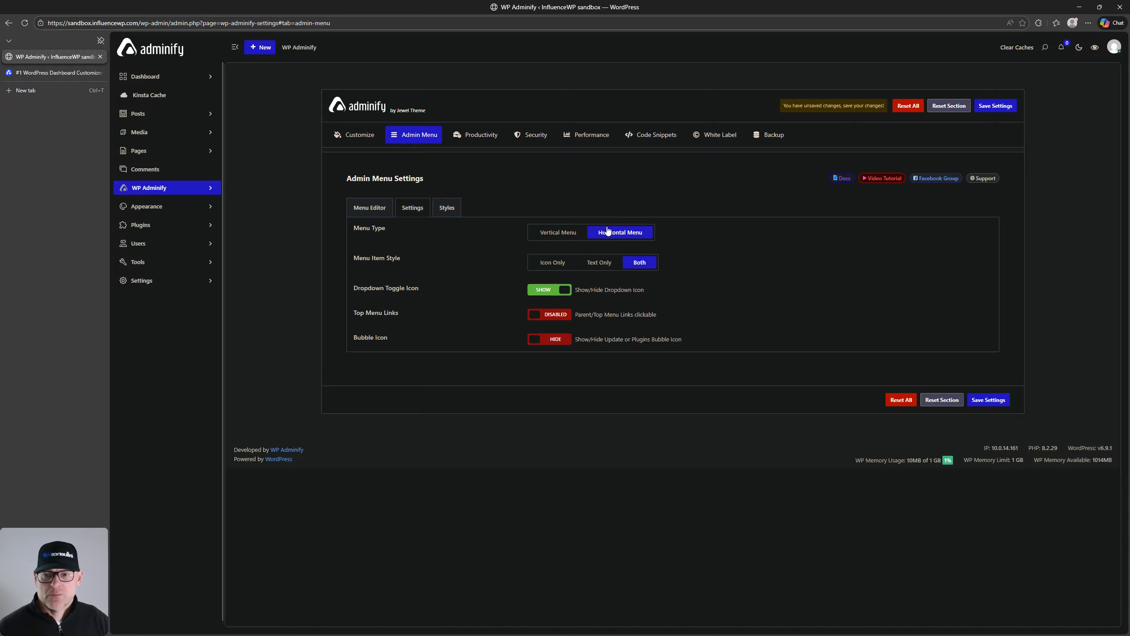
pyautogui.click(580, 234)
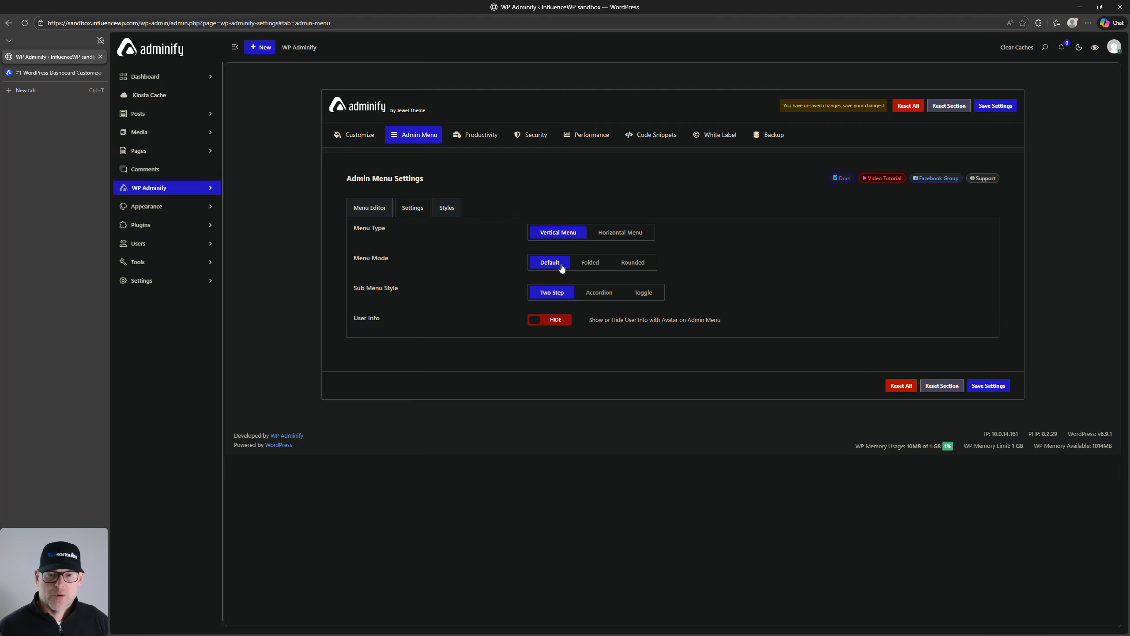
# Try the Folded and Rounded menu modes and the Toggle sub menu style, and restore Default and Two Step
pyautogui.click(587, 264)
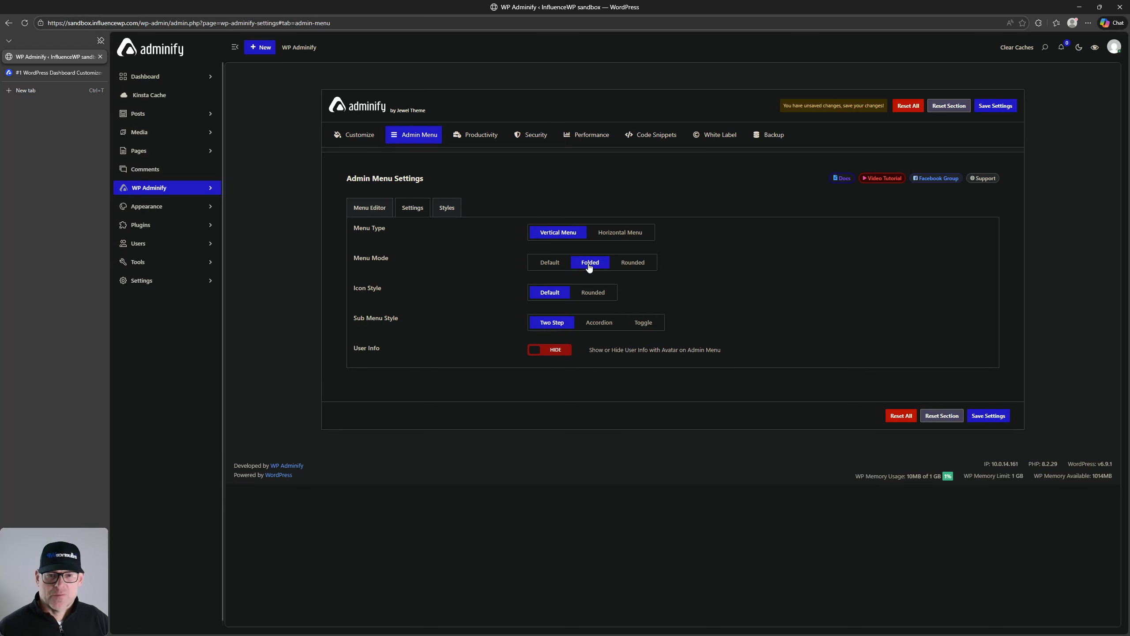
pyautogui.click(634, 267)
pyautogui.click(561, 266)
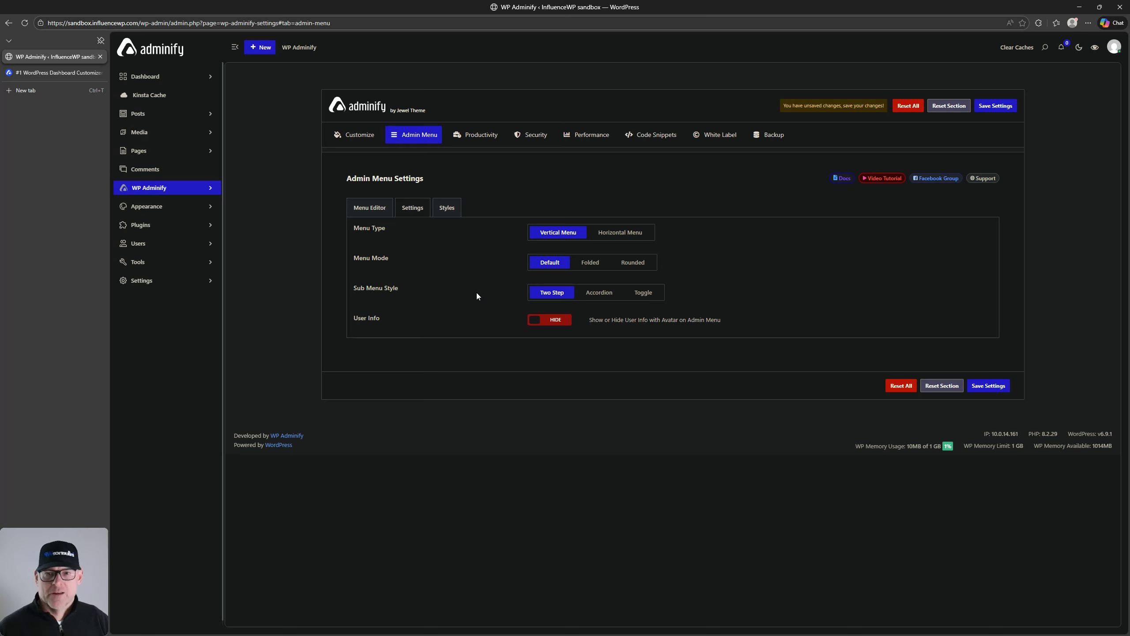
pyautogui.click(649, 295)
pyautogui.click(558, 296)
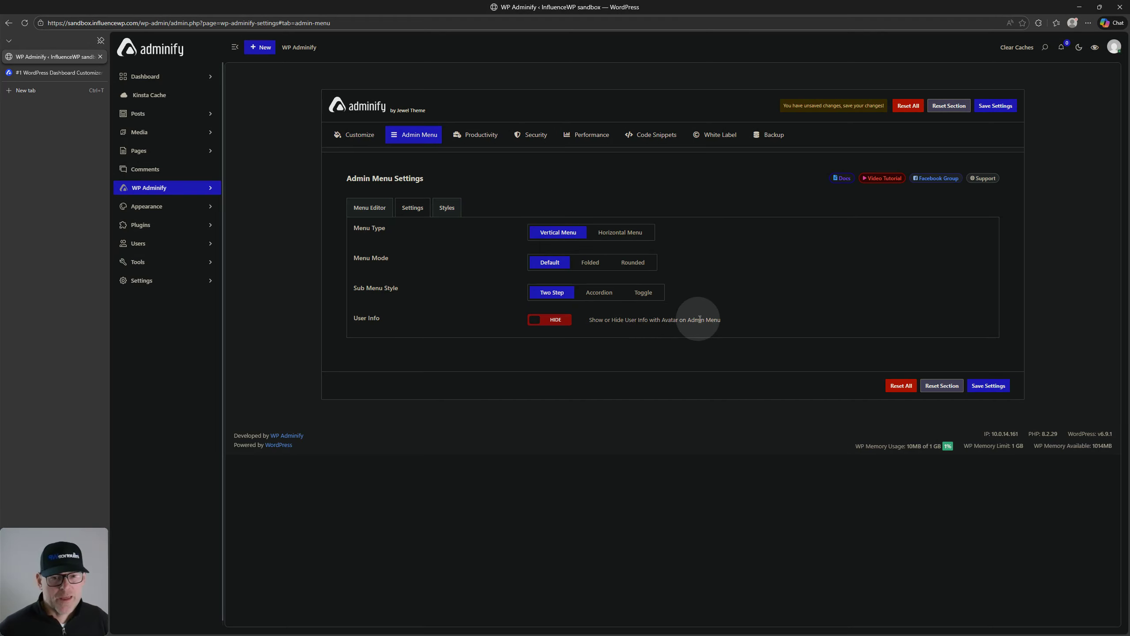
# Show User Info to try its Icon and Text content types, and set User Info back to hidden
pyautogui.click(556, 322)
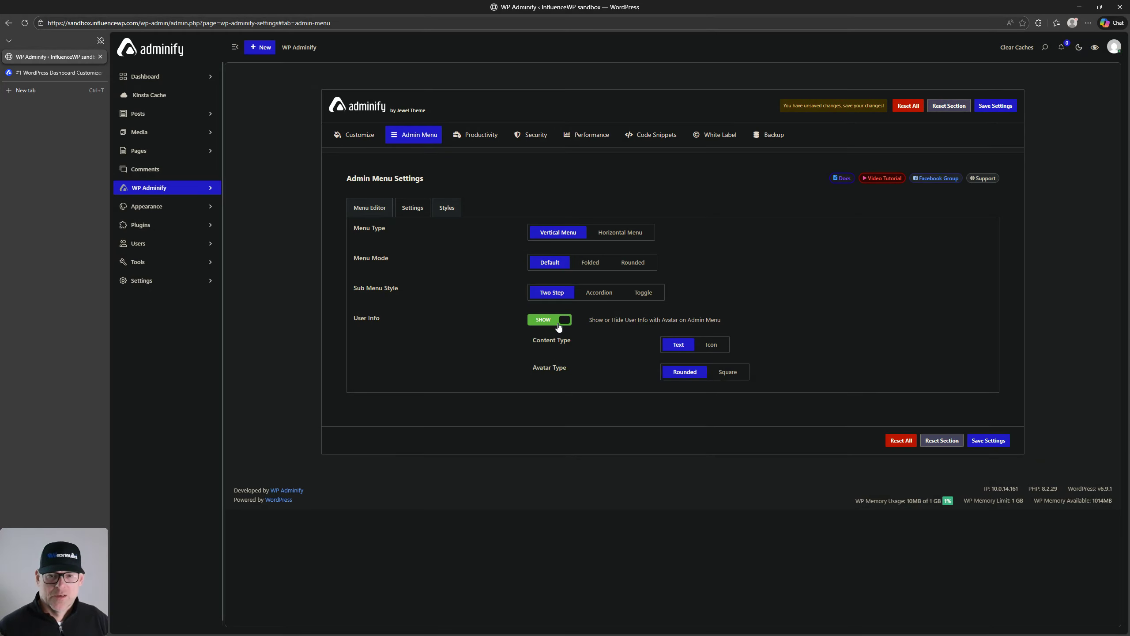
pyautogui.click(713, 345)
pyautogui.click(679, 347)
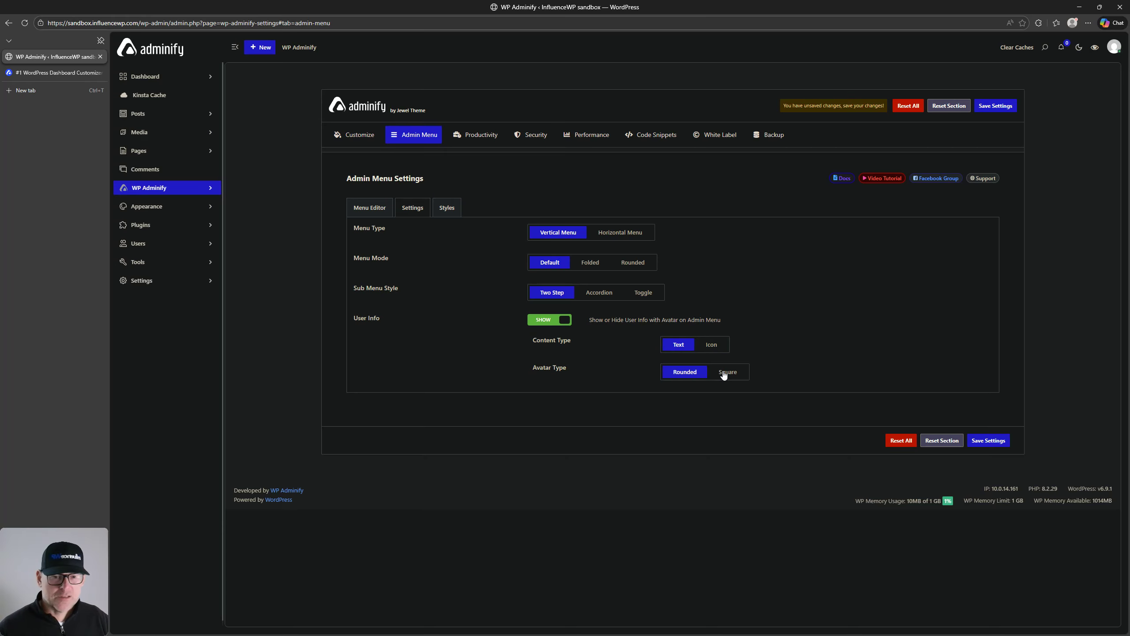
pyautogui.click(552, 323)
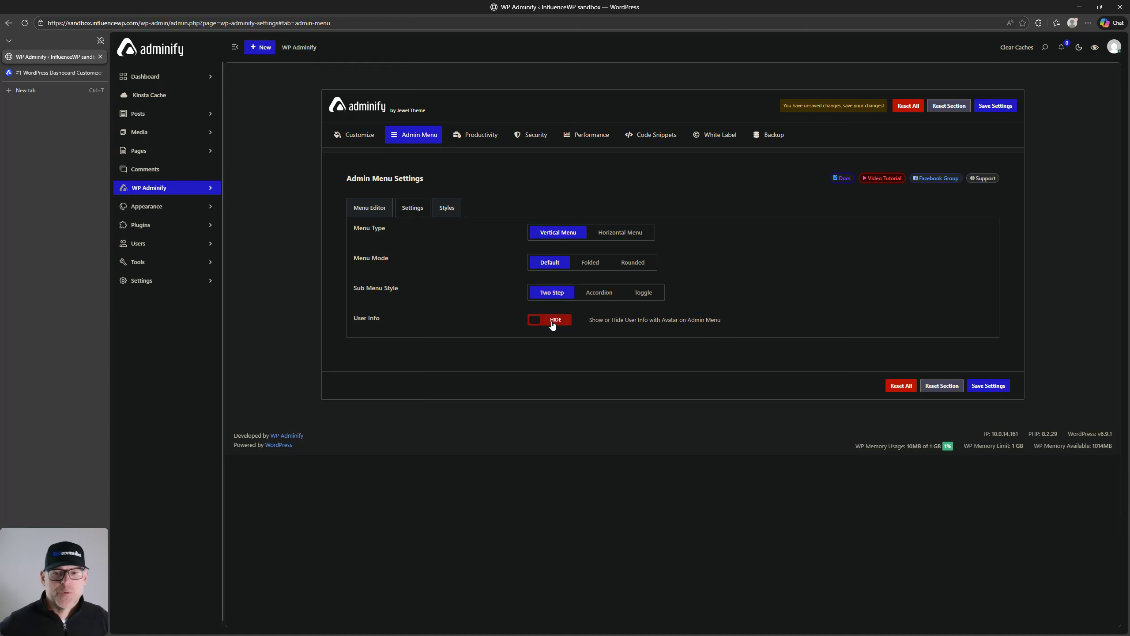
# Examine the Admin Menu styles, including the font, width, padding and color settings
pyautogui.click(447, 208)
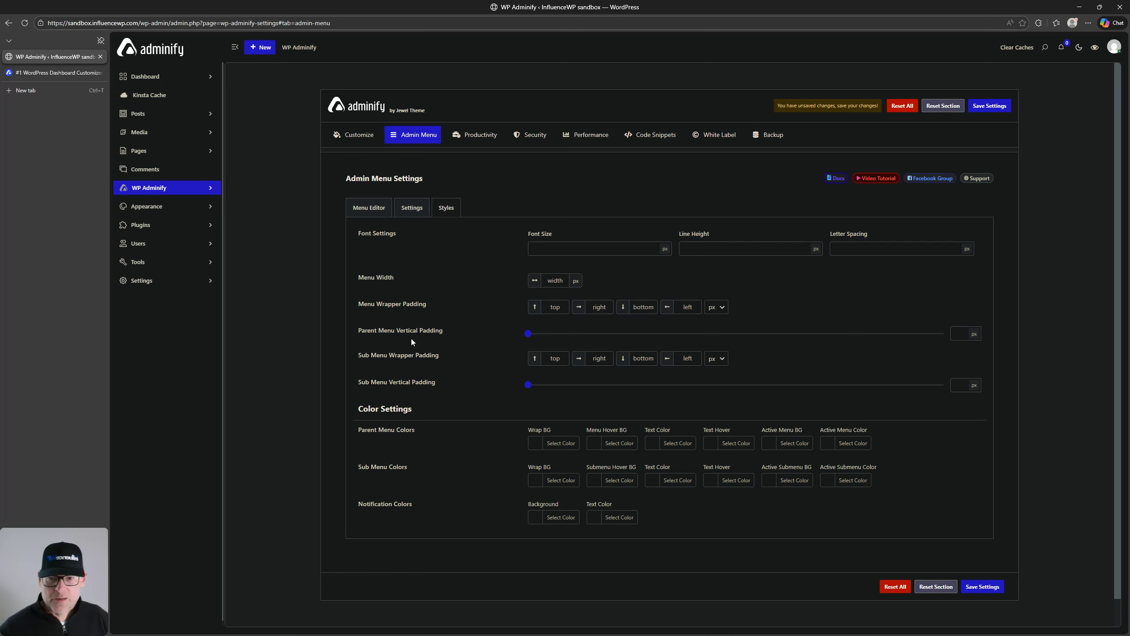
pyautogui.scroll(-1, 446, 395)
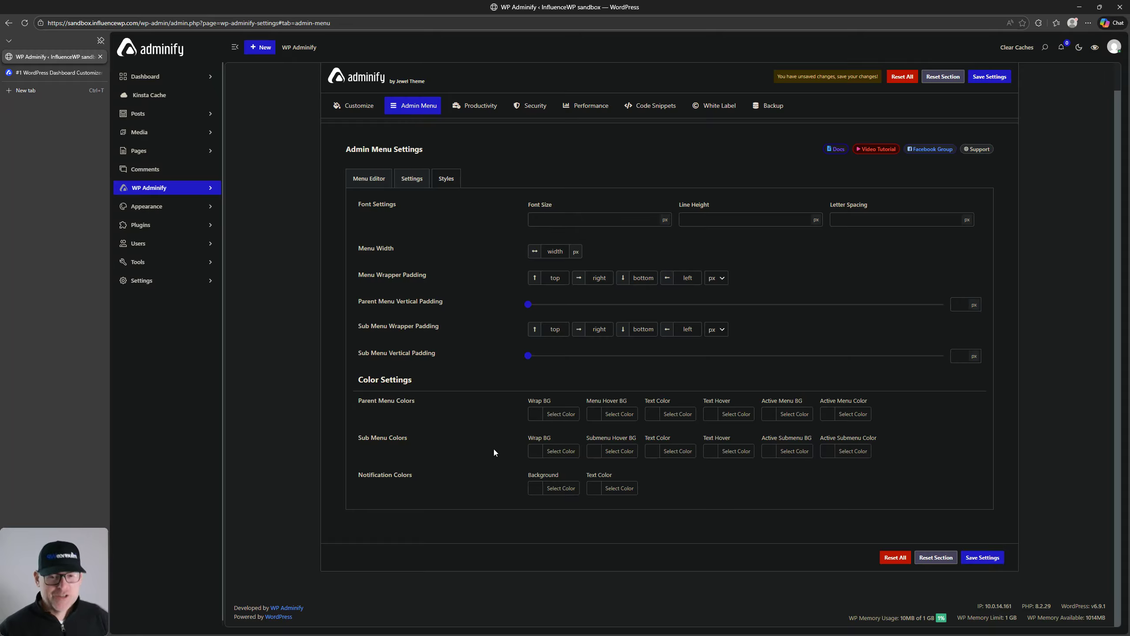
pyautogui.scroll(1, 495, 449)
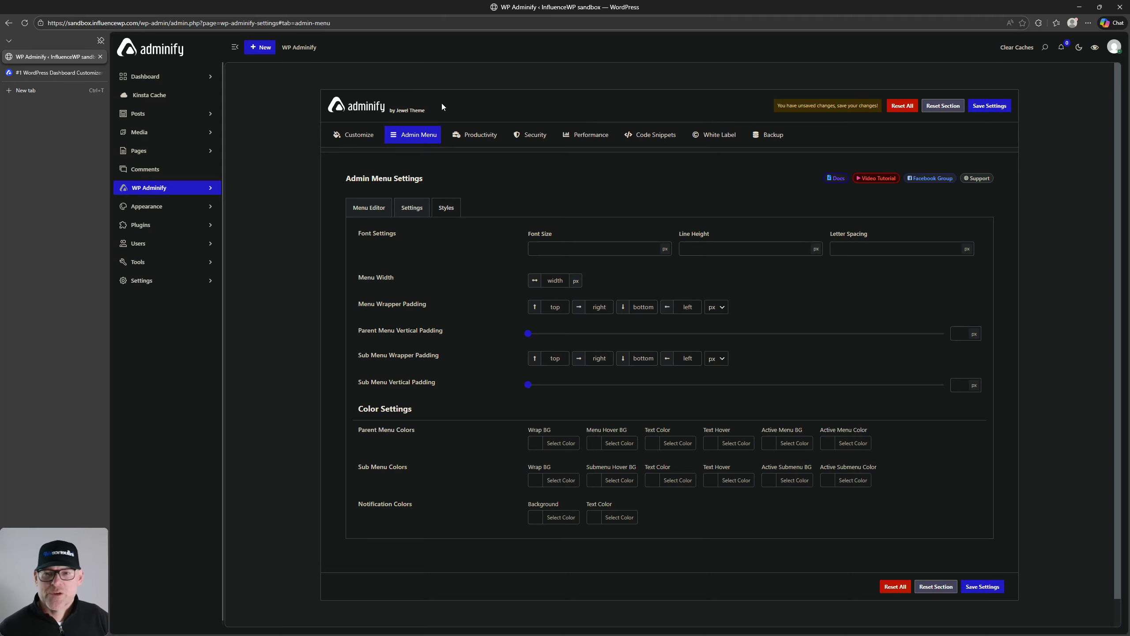
# Open the Productivity settings and try the Screen Options and Help Tab switch, leaving it on Hide
pyautogui.click(475, 136)
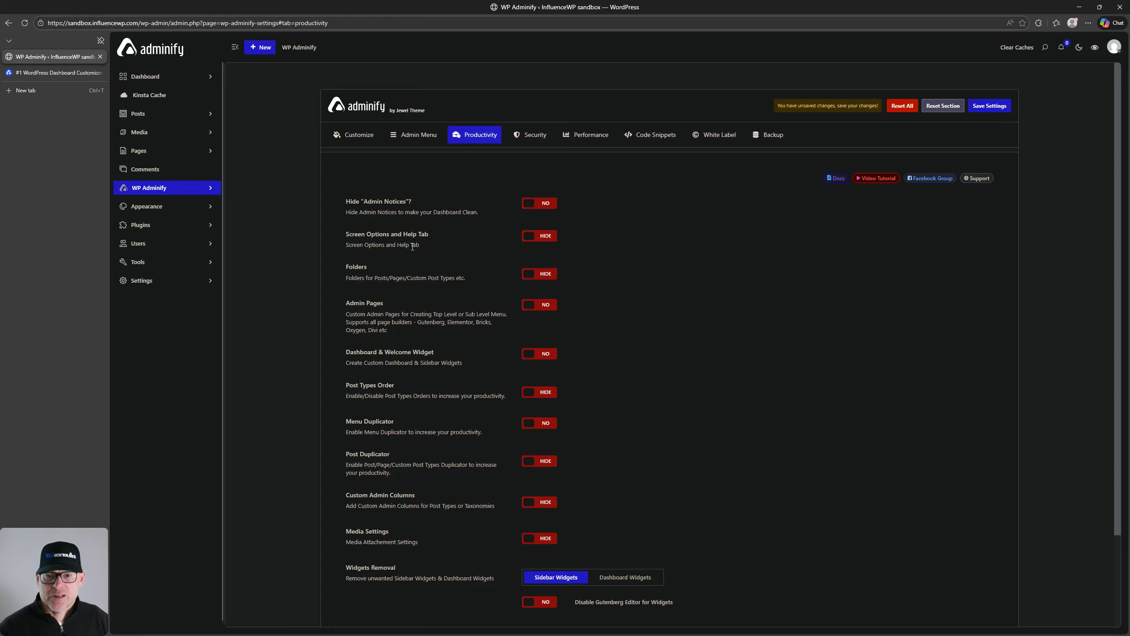
pyautogui.moveTo(409, 246); pyautogui.dragTo(427, 243)
pyautogui.click(539, 238)
pyautogui.click(539, 238)
# Preview the notice options under Hide "Admin Notices" and the Screen Options and Help Tab setting, and switch both back off
pyautogui.click(539, 204)
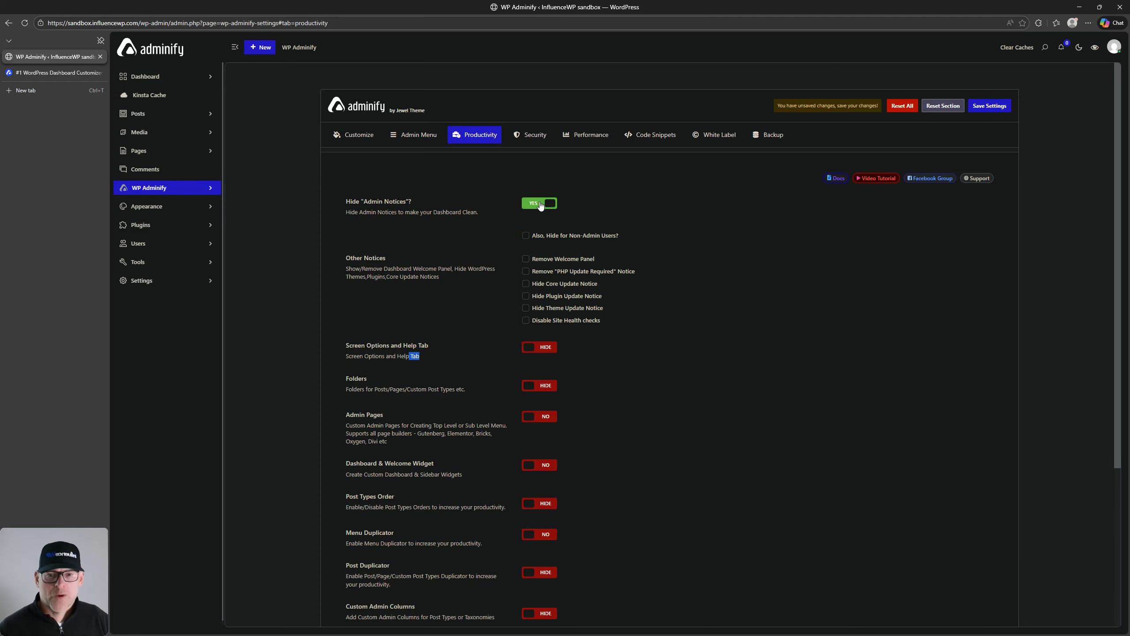
pyautogui.click(540, 203)
pyautogui.click(540, 203)
pyautogui.click(676, 306)
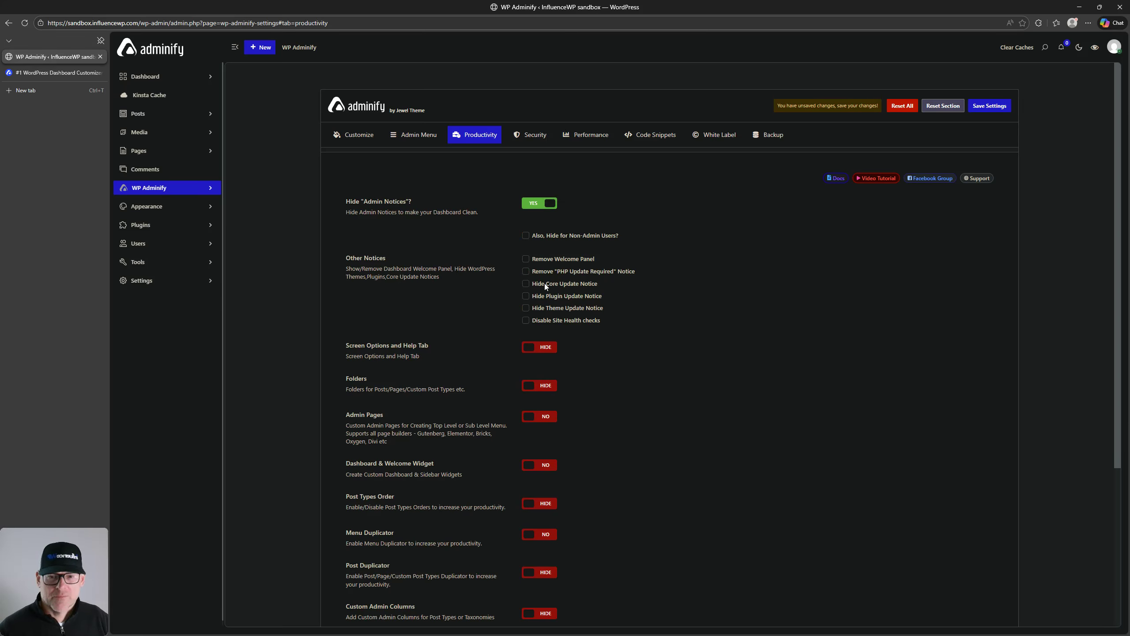
pyautogui.click(532, 206)
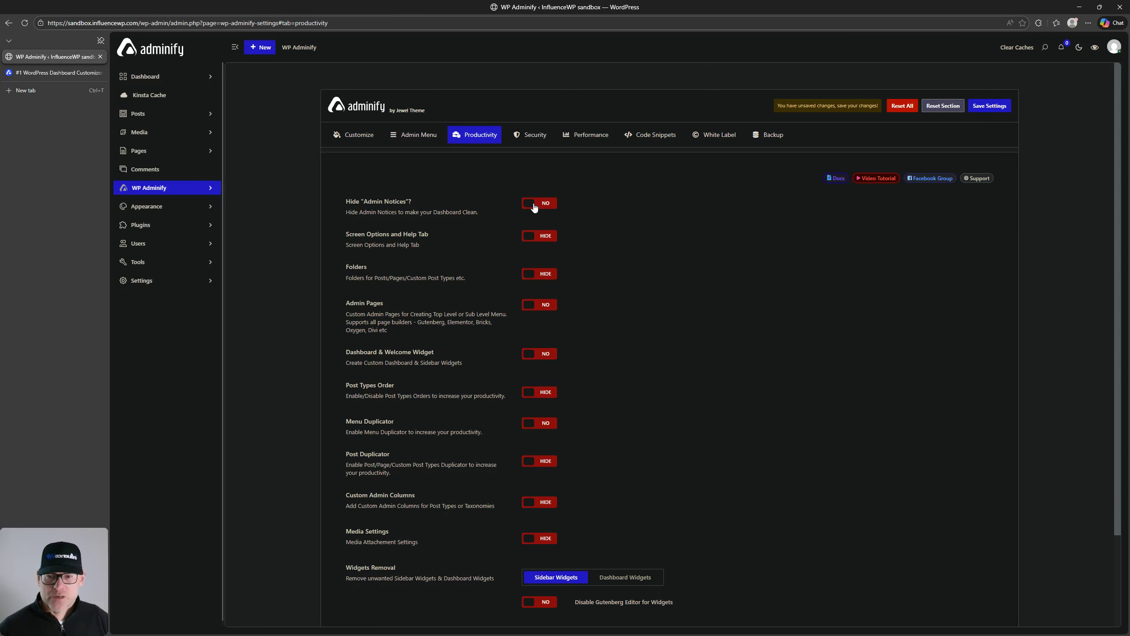
pyautogui.click(528, 238)
pyautogui.click(533, 238)
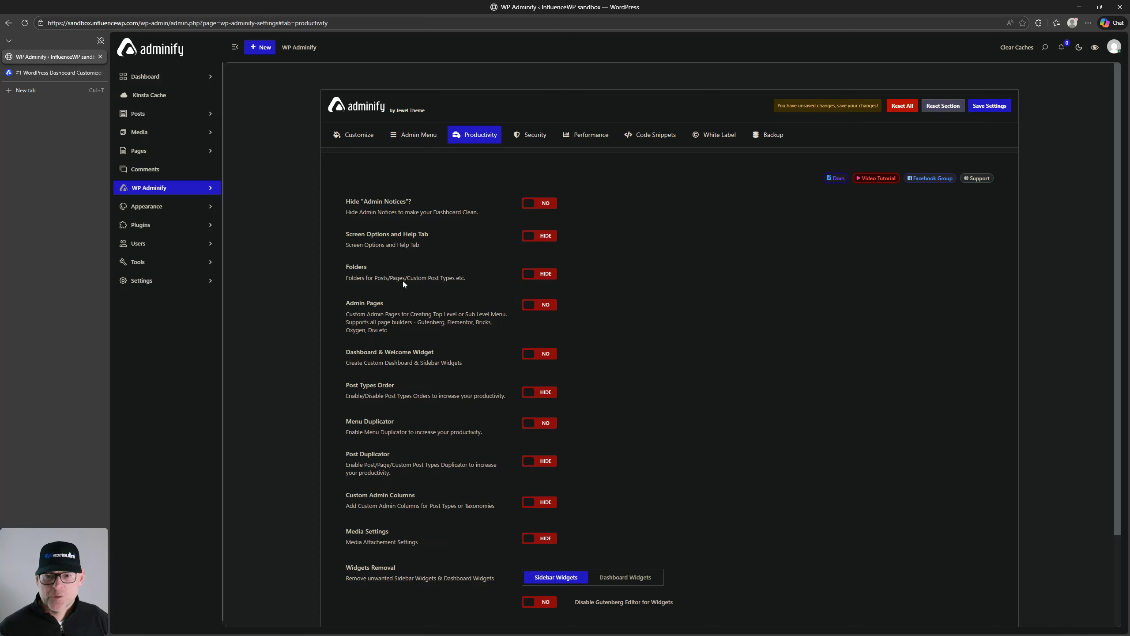
# Show the Folders options, try Enable Media Folders, and switch both settings back off
pyautogui.click(534, 274)
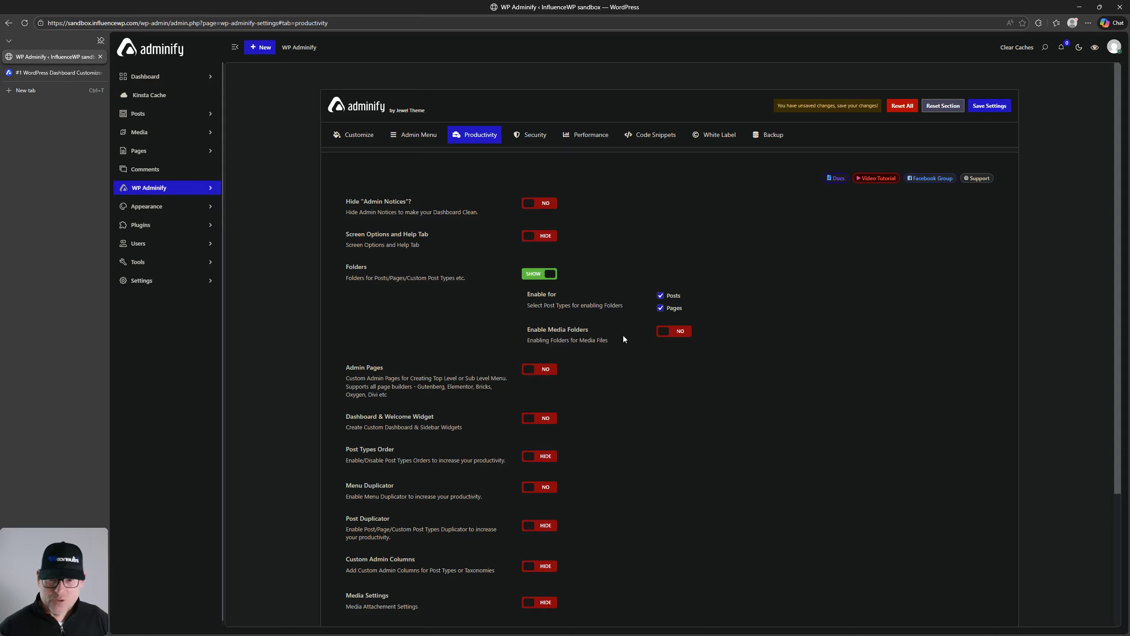
pyautogui.click(672, 331)
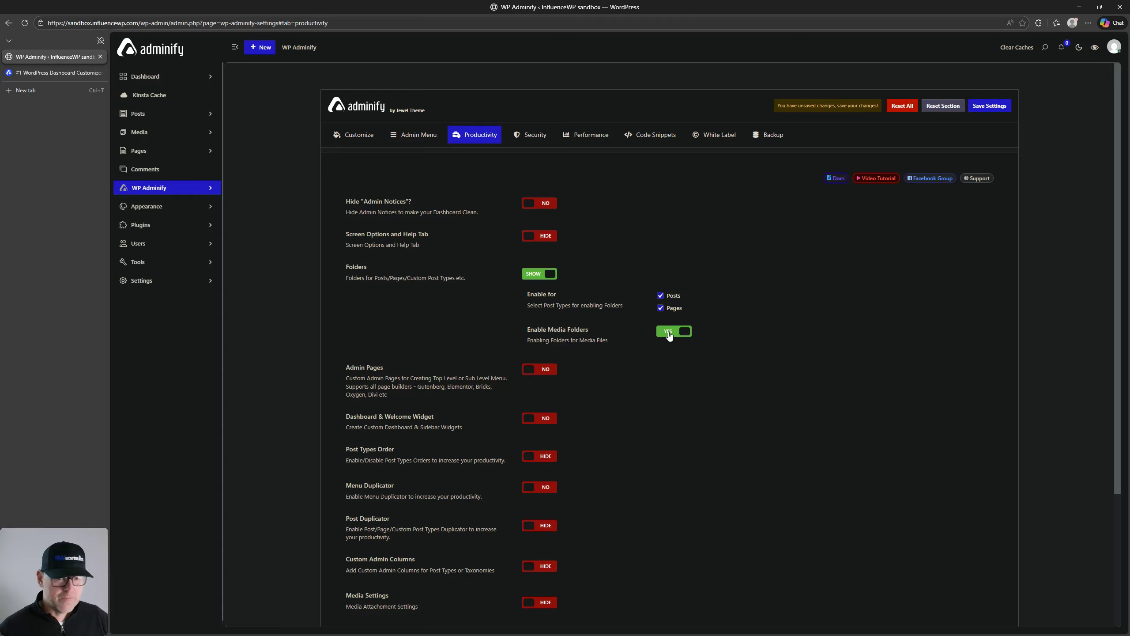
pyautogui.click(672, 330)
pyautogui.click(534, 274)
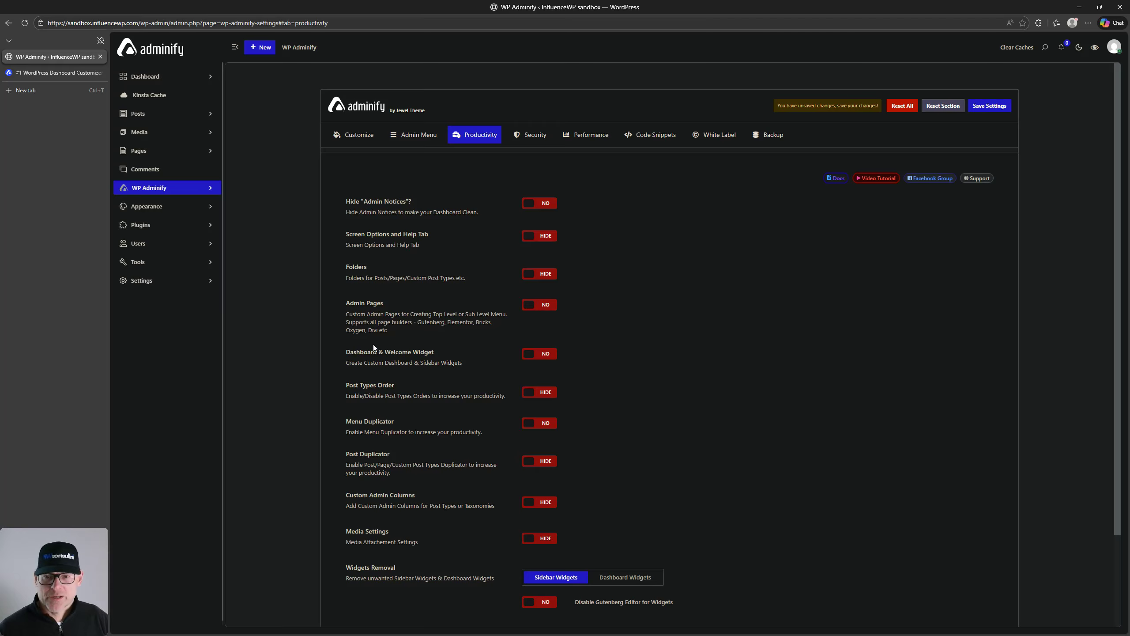
# Try switching on Admin Pages and the Dashboard & Welcome Widget, and switch both back off
pyautogui.click(540, 305)
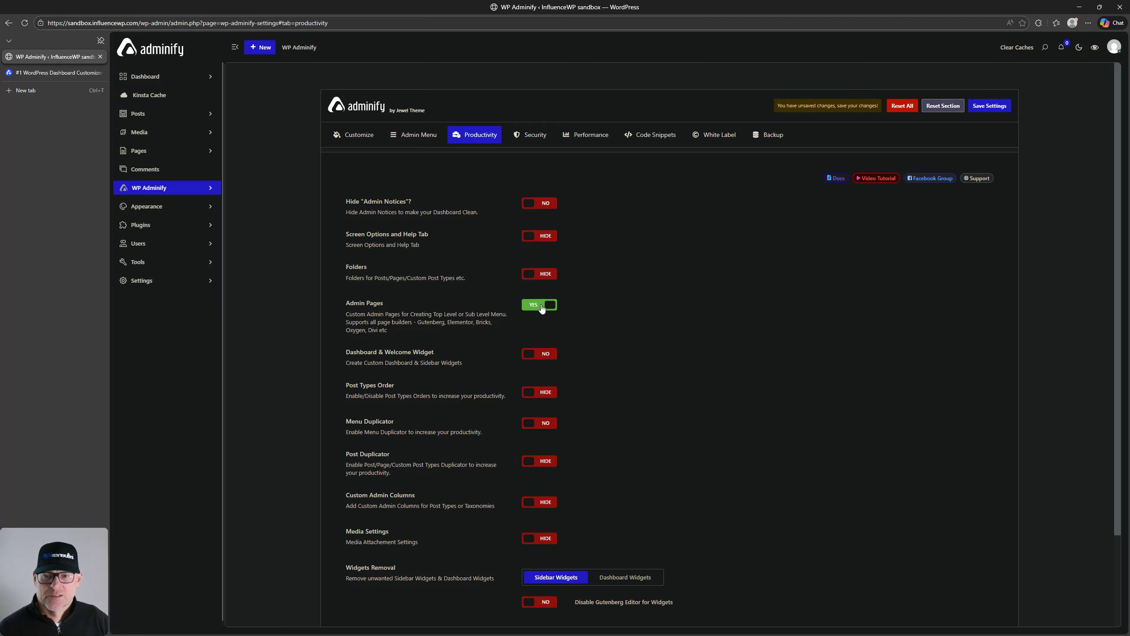
pyautogui.click(542, 306)
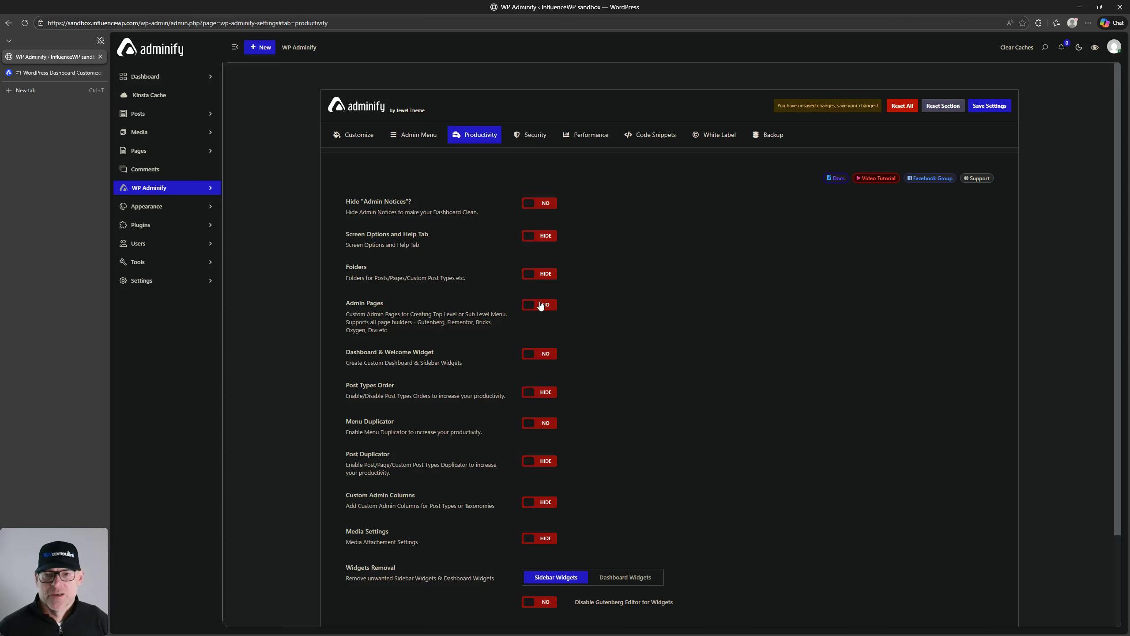
pyautogui.click(537, 306)
pyautogui.click(538, 307)
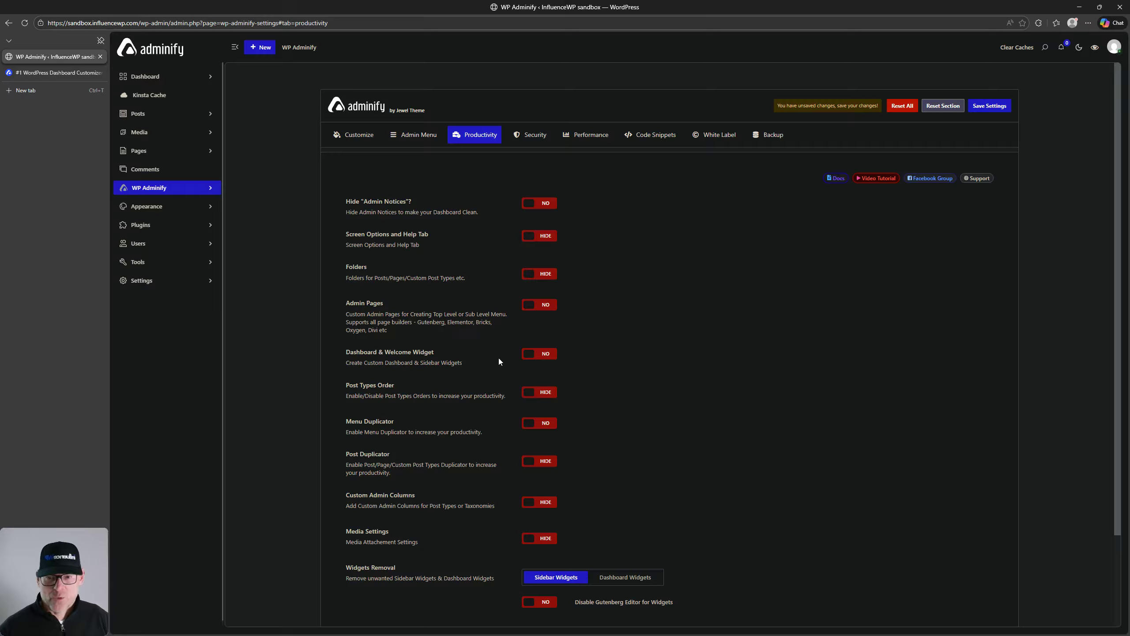
pyautogui.click(541, 357)
pyautogui.click(542, 358)
pyautogui.click(541, 358)
pyautogui.click(541, 358)
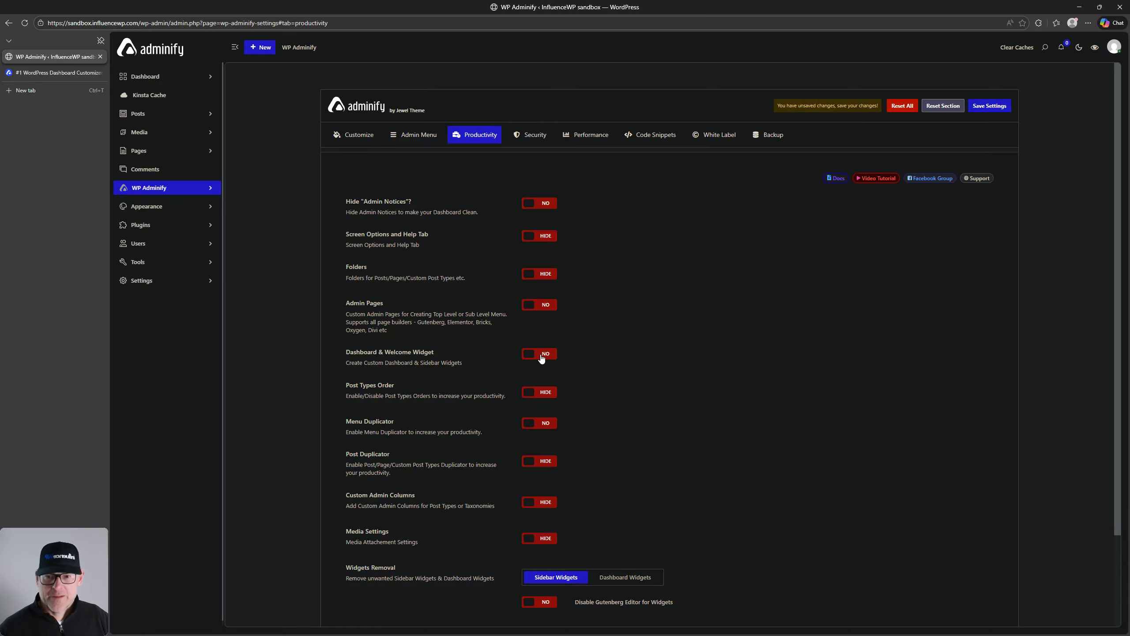
# Enable Dashboard & Welcome Widget, save the settings, and reload the page
pyautogui.scroll(-2, 466, 363)
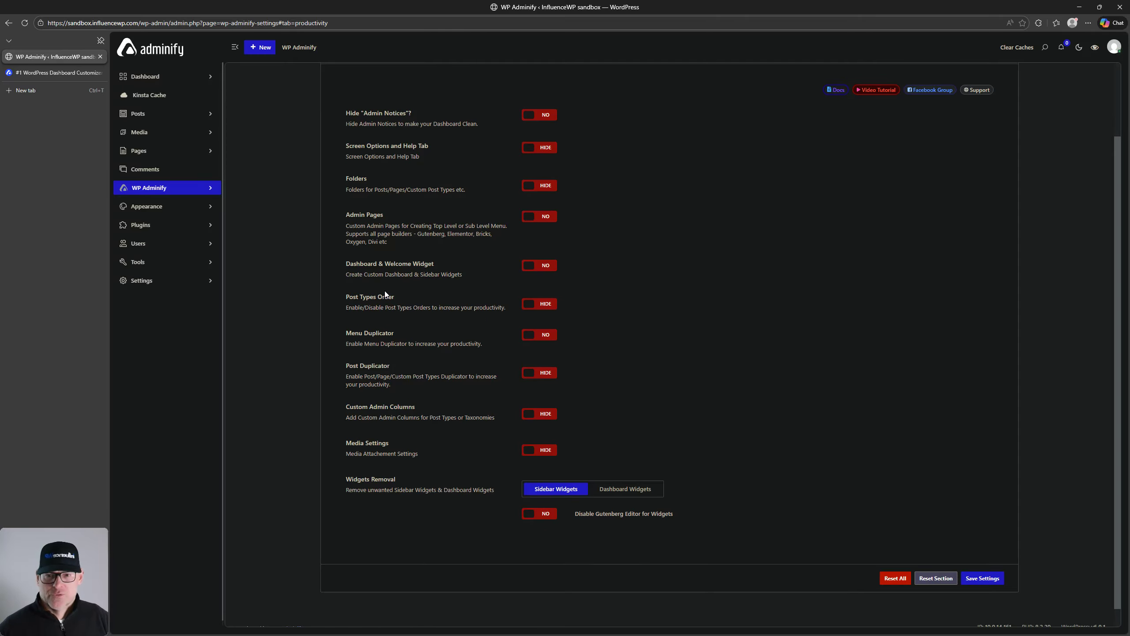
pyautogui.click(531, 267)
pyautogui.click(993, 579)
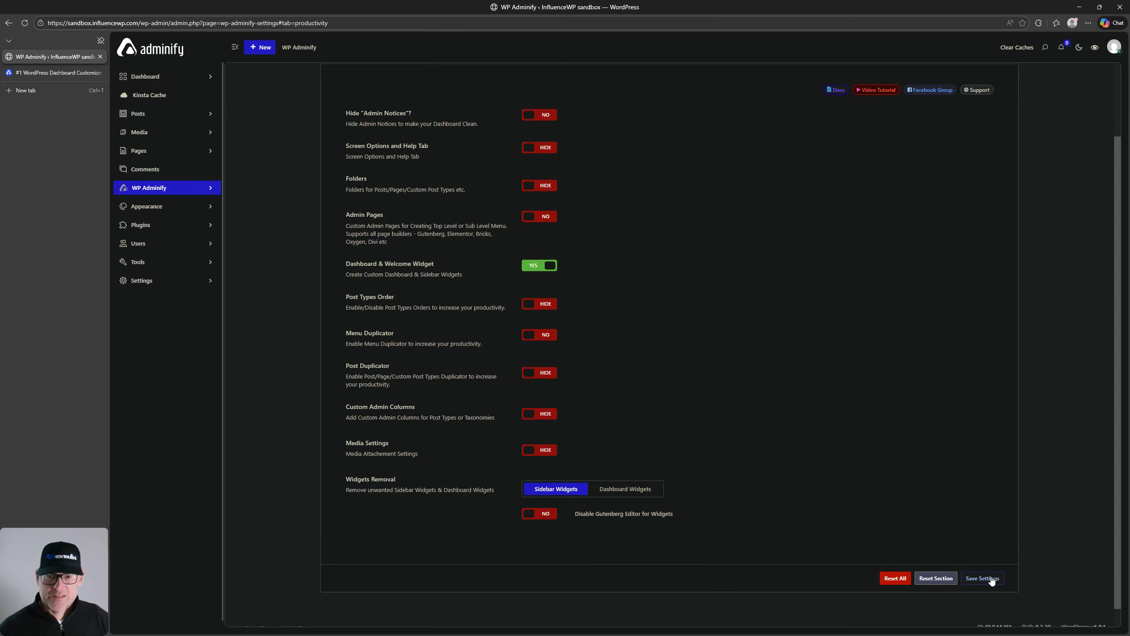
pyautogui.click(25, 23)
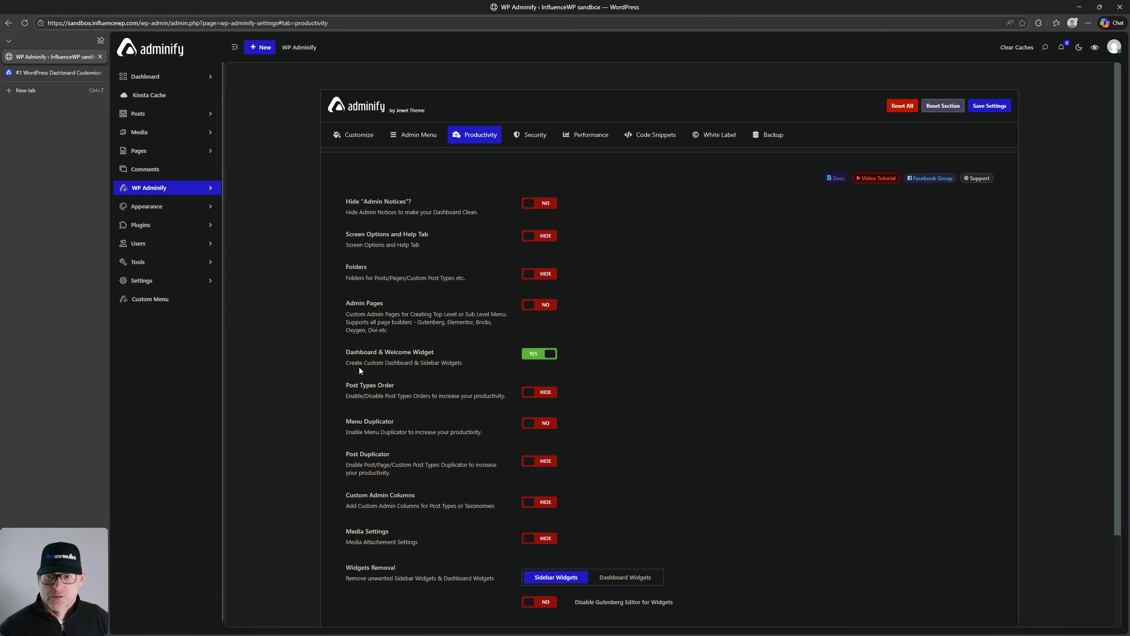
# Check the WP Adminify submenu, disable Dashboard & Welcome Widget and save the settings, and check the submenu again after reloading the page
pyautogui.click(209, 192)
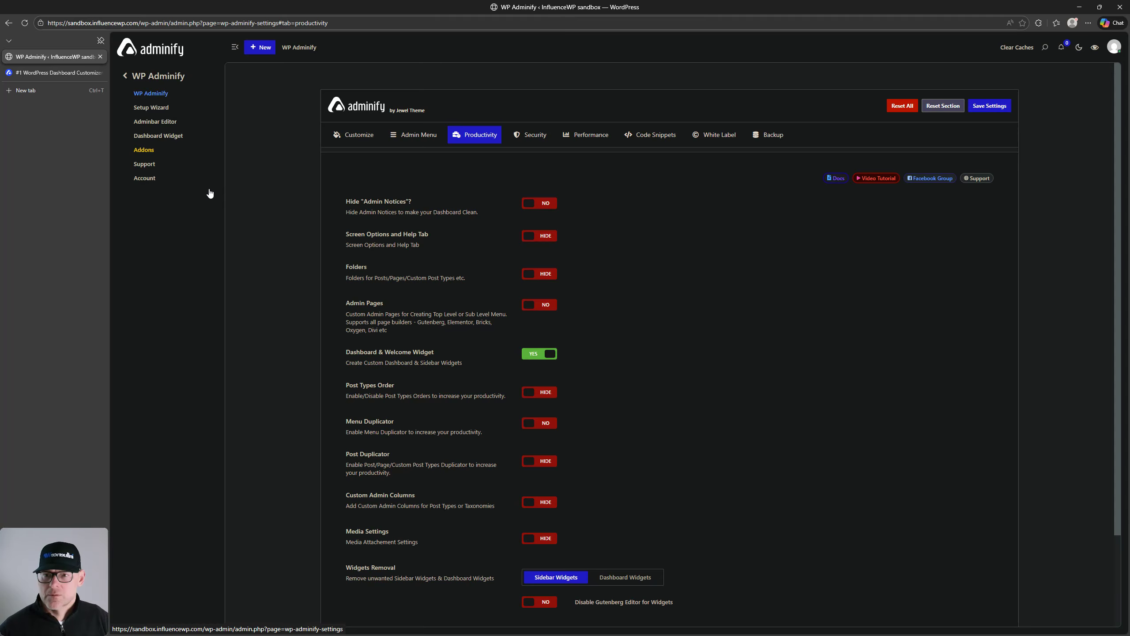
pyautogui.click(178, 137)
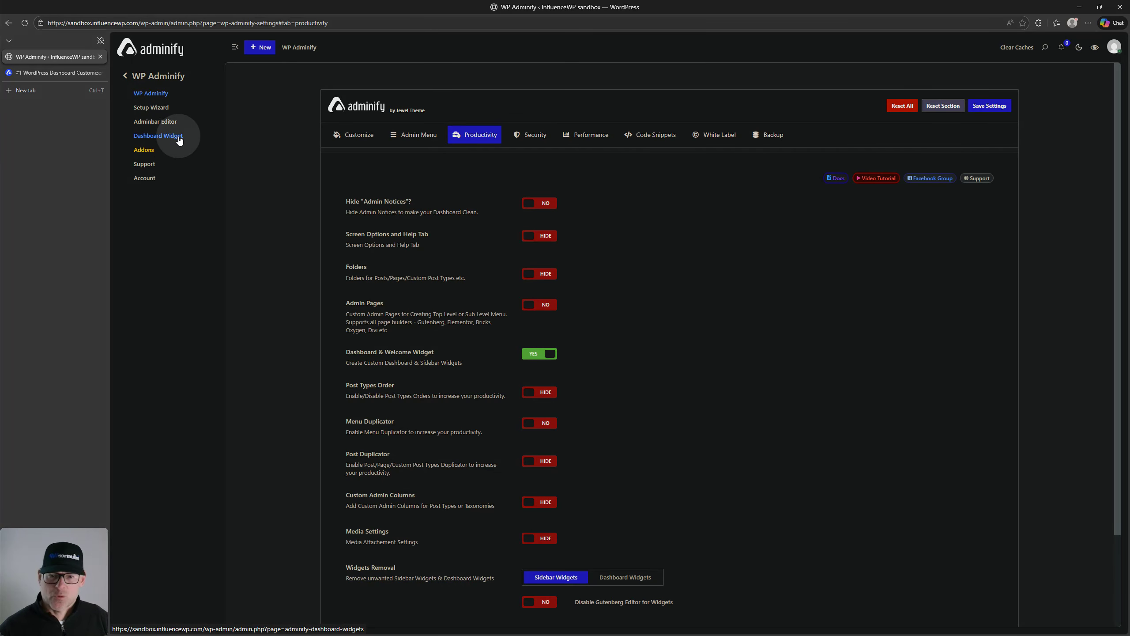
pyautogui.click(532, 356)
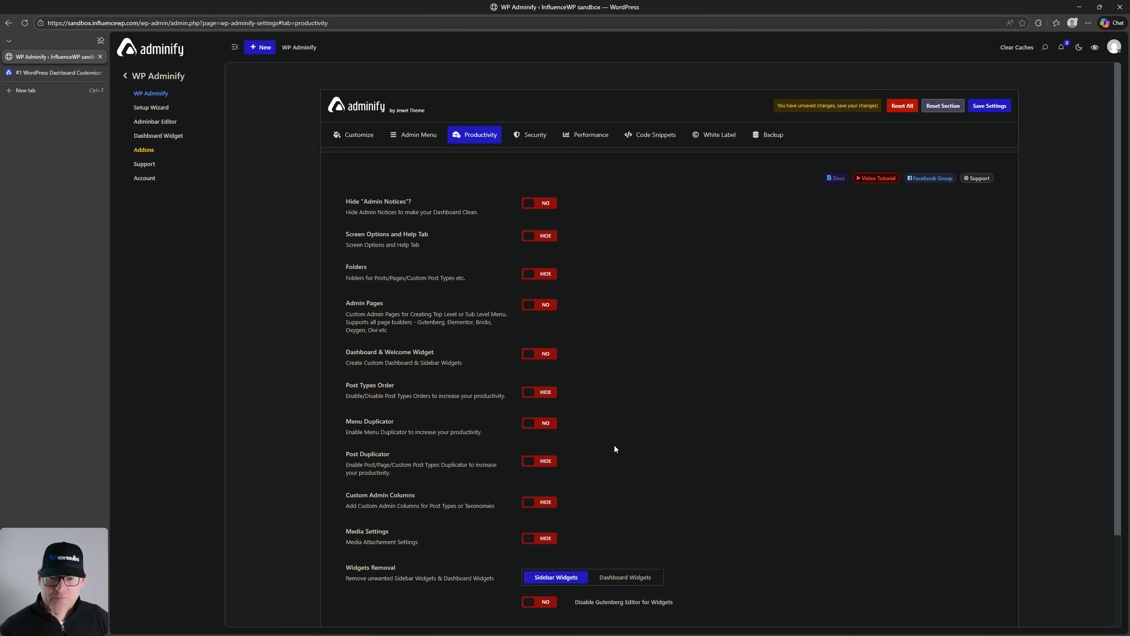
pyautogui.scroll(-5, 615, 447)
pyautogui.click(983, 557)
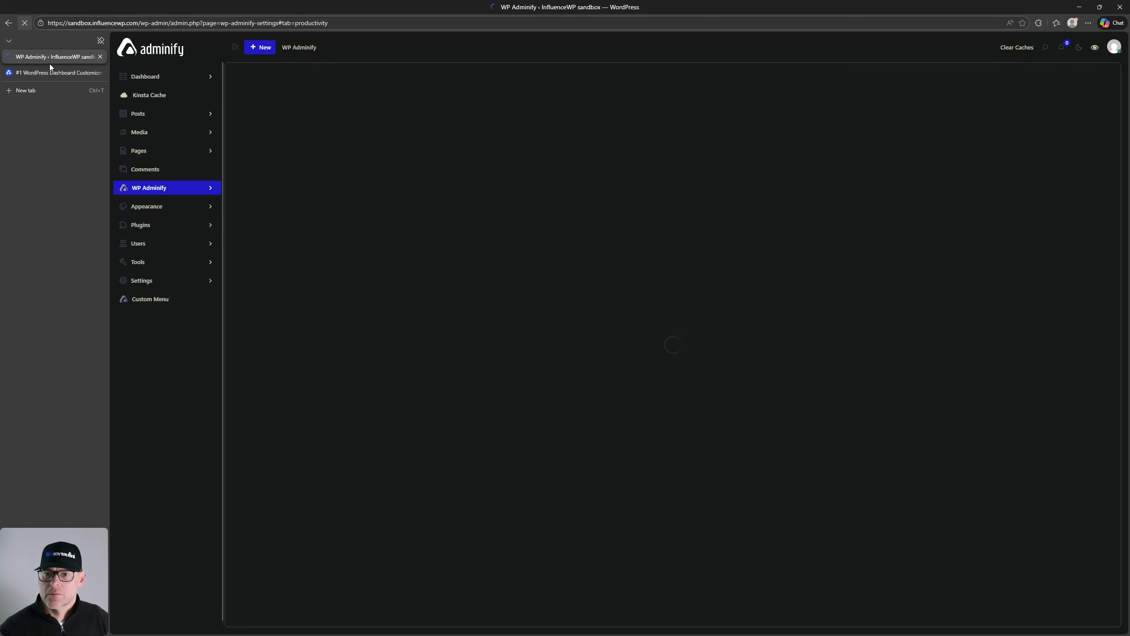
pyautogui.click(211, 187)
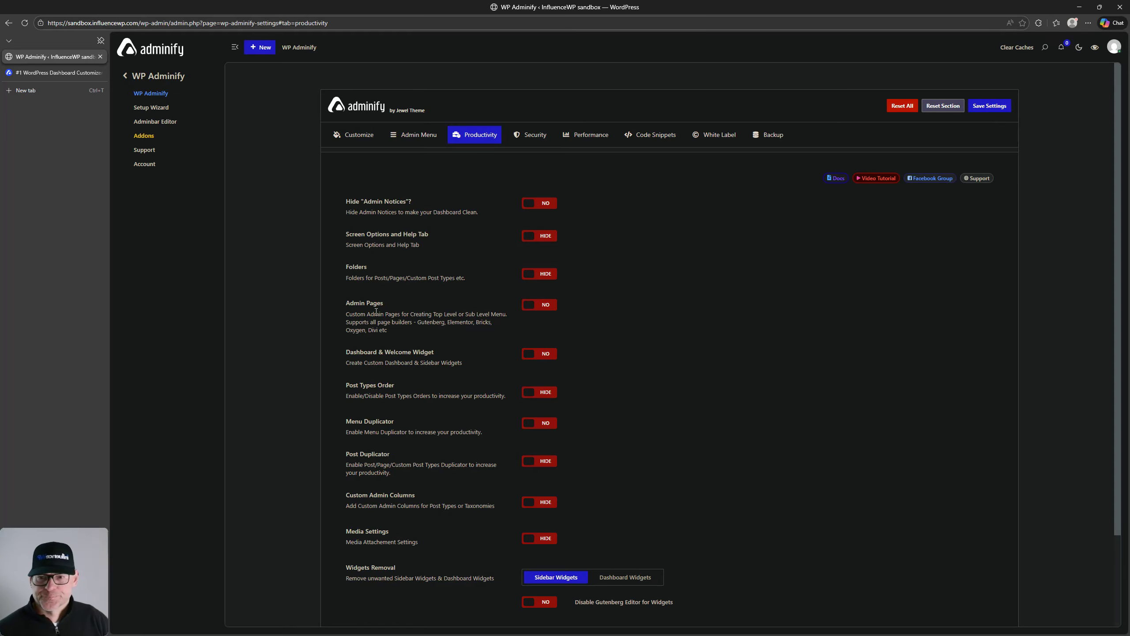
# Preview the Post Types Order options, try switching on Menu Duplicator, and switch both settings back off
pyautogui.scroll(-1, 394, 325)
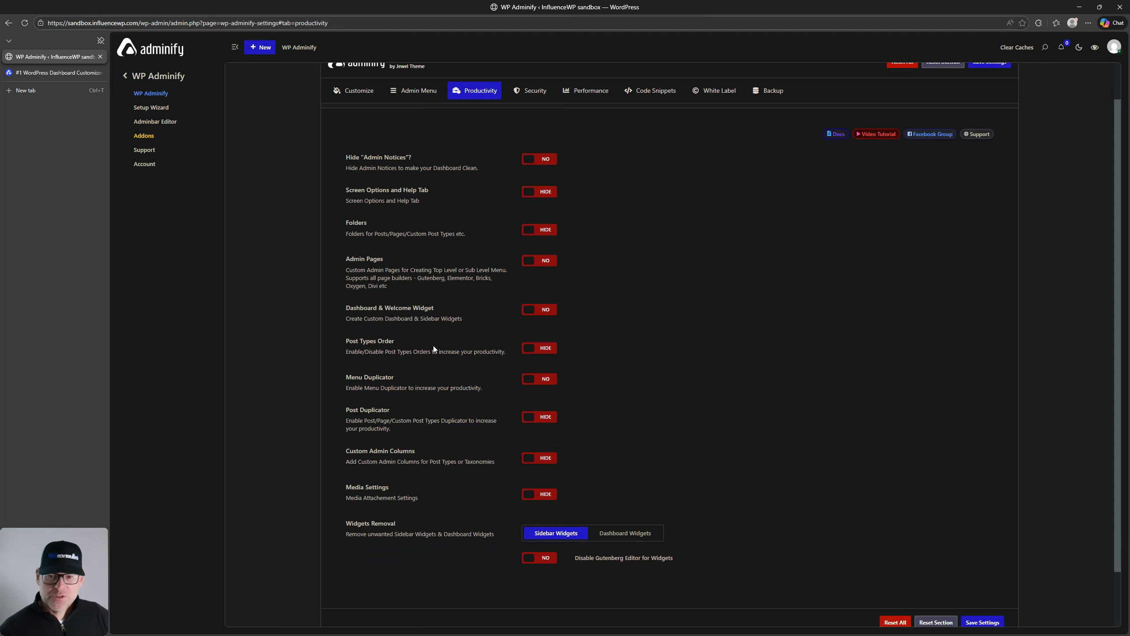
pyautogui.click(535, 348)
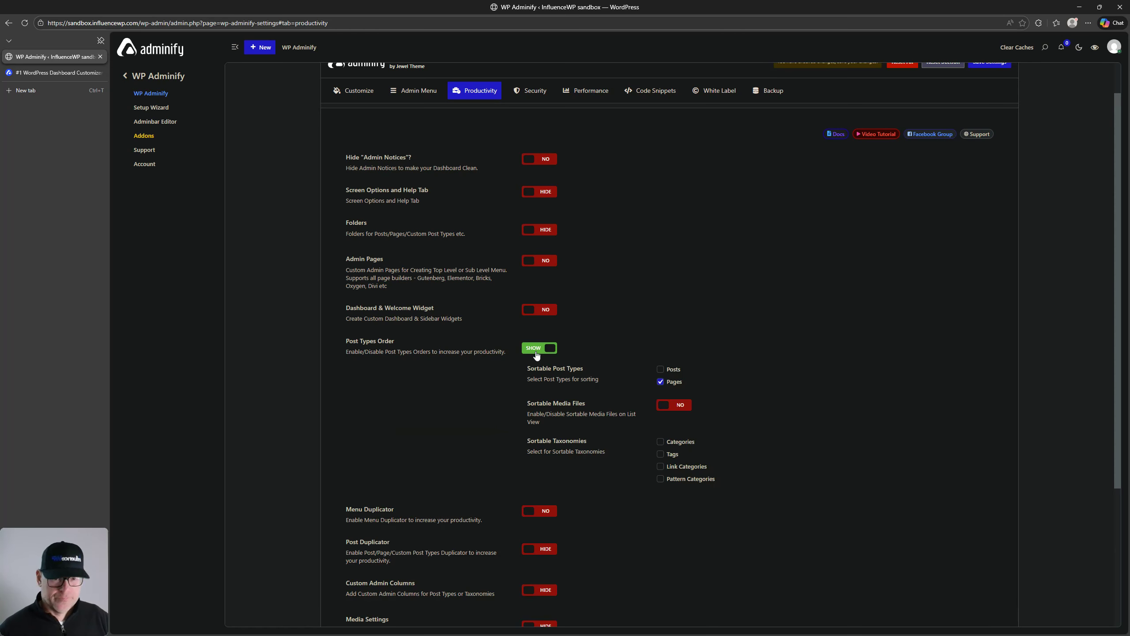
pyautogui.click(537, 350)
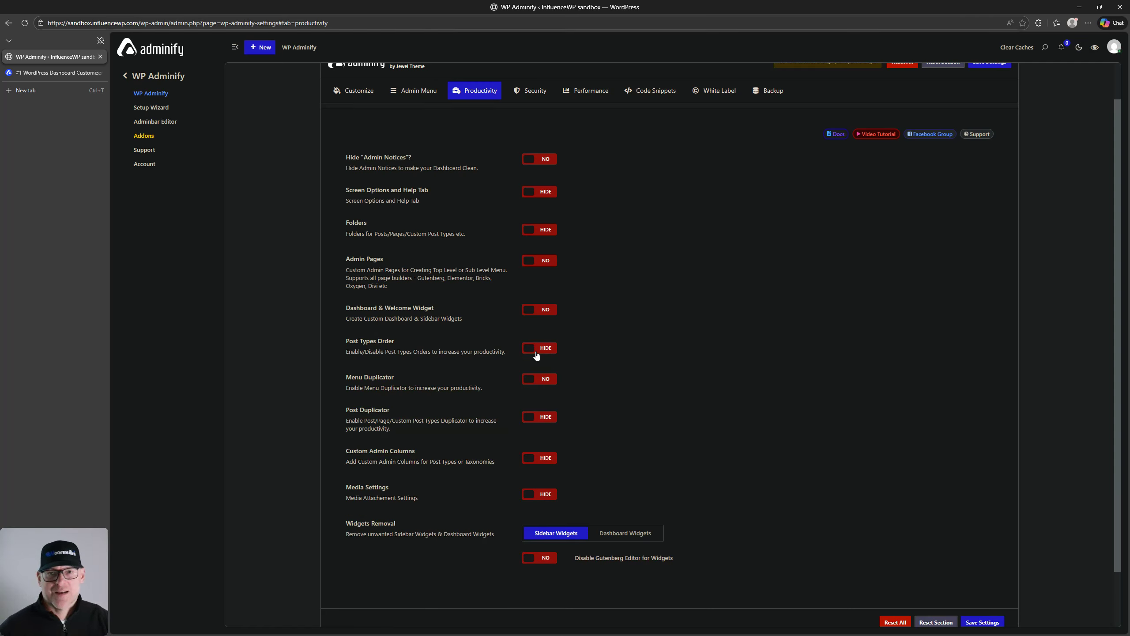
pyautogui.click(537, 350)
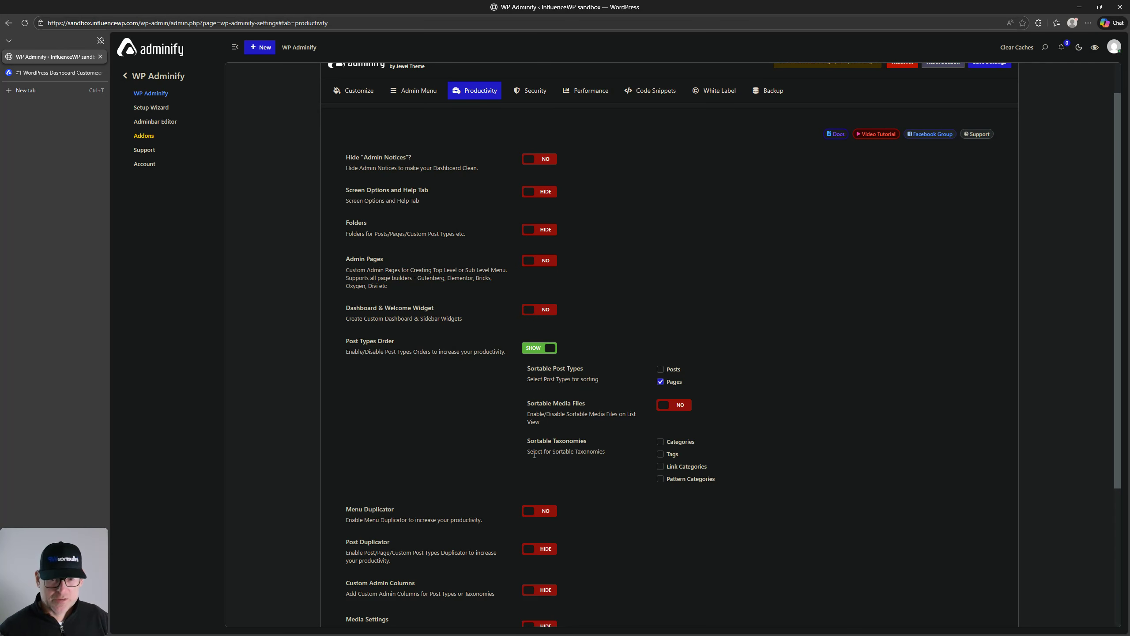
pyautogui.click(536, 349)
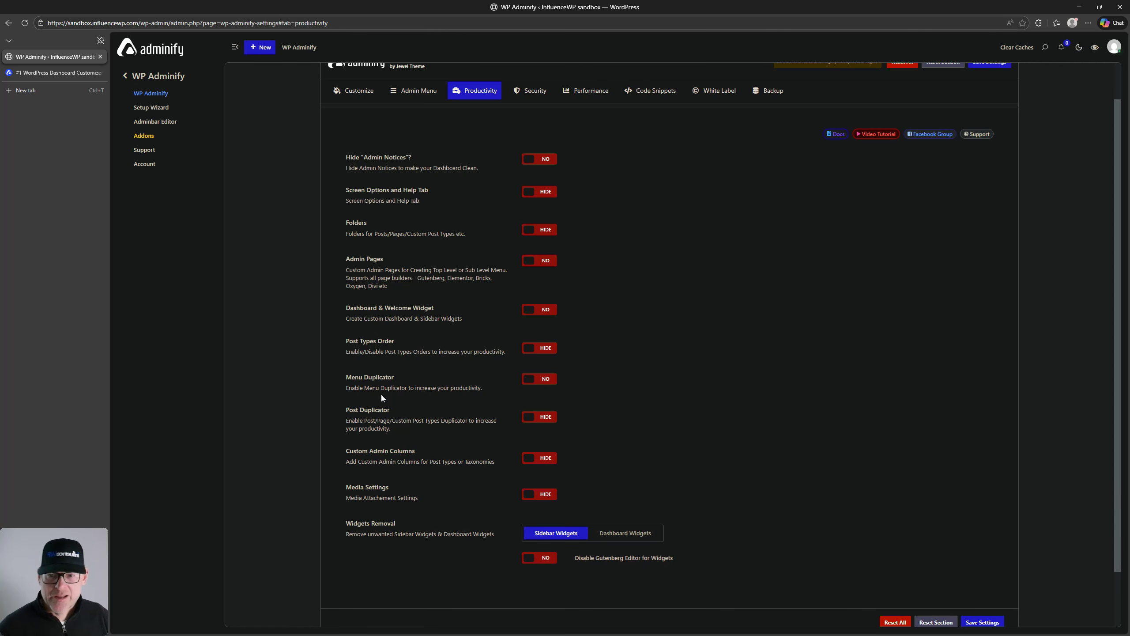
pyautogui.click(536, 379)
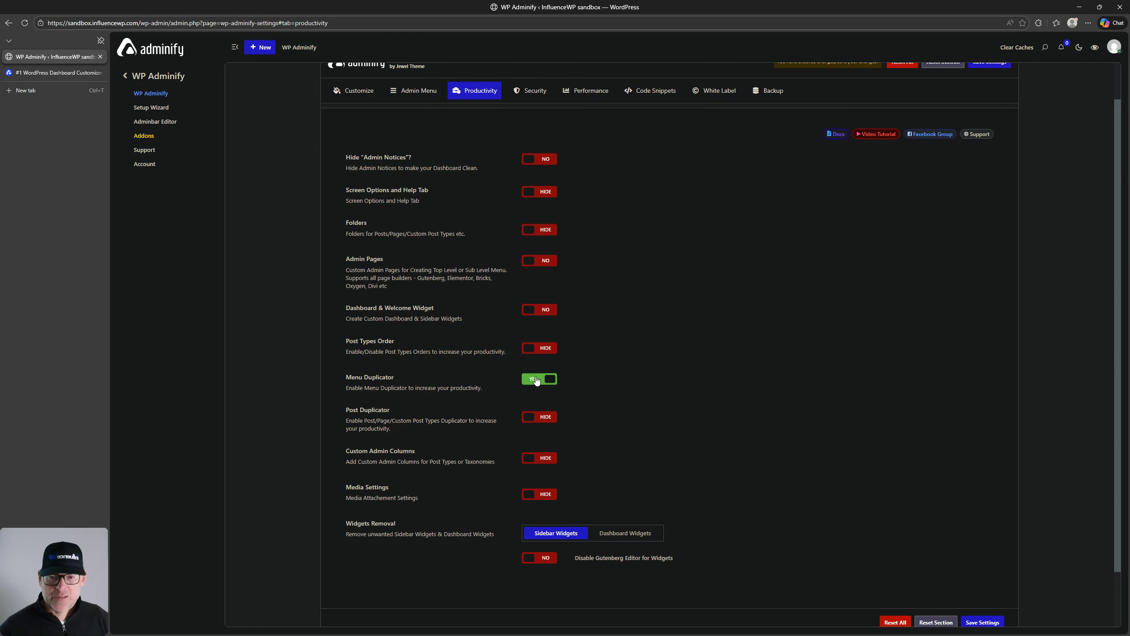
pyautogui.click(536, 379)
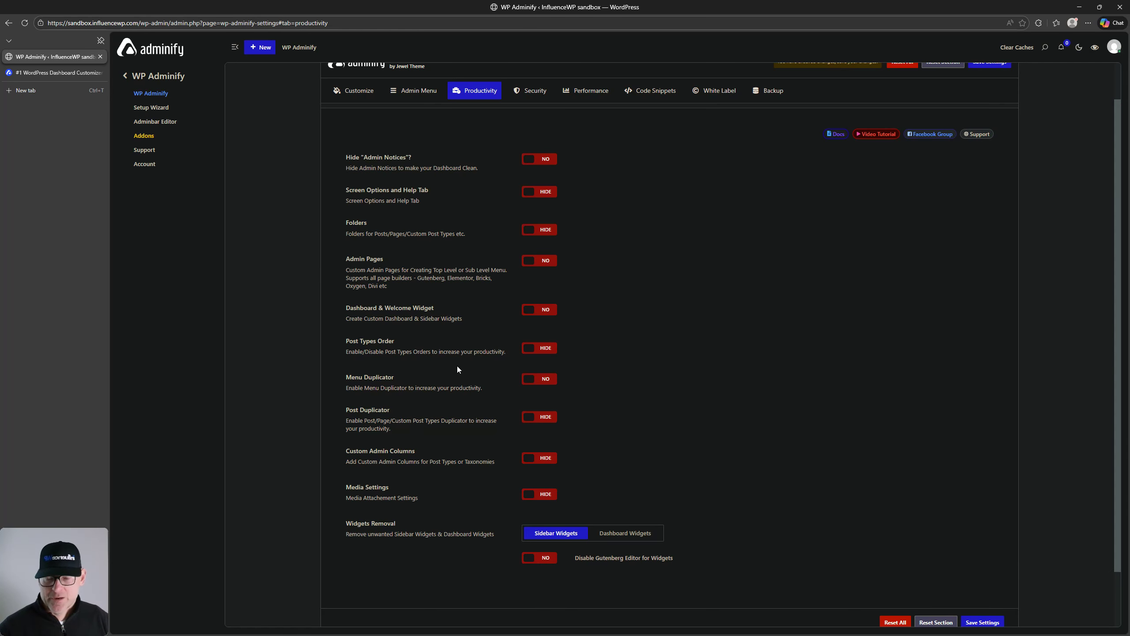
# Preview the post type and taxonomy options under Post Duplicator, and switch the setting back off
pyautogui.scroll(-1, 456, 368)
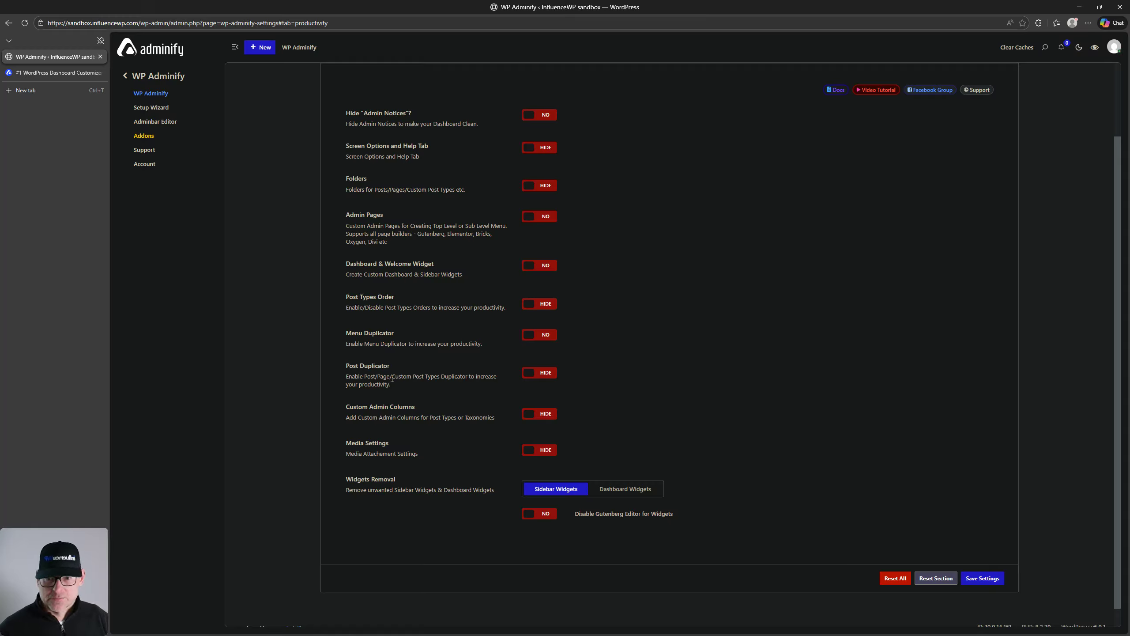
pyautogui.click(539, 374)
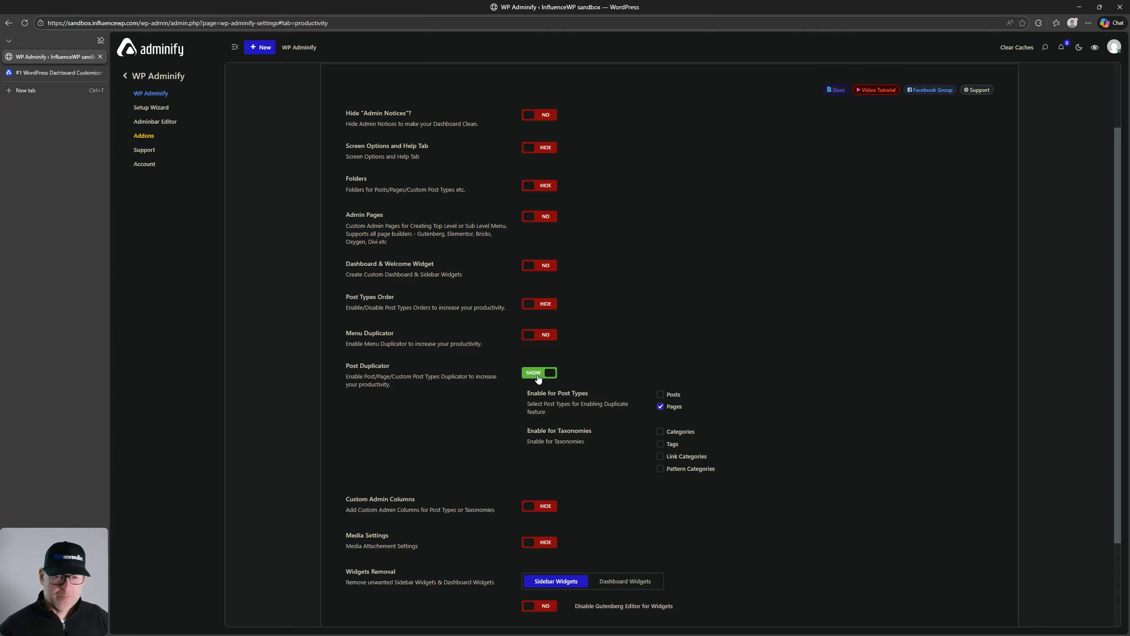
pyautogui.click(539, 374)
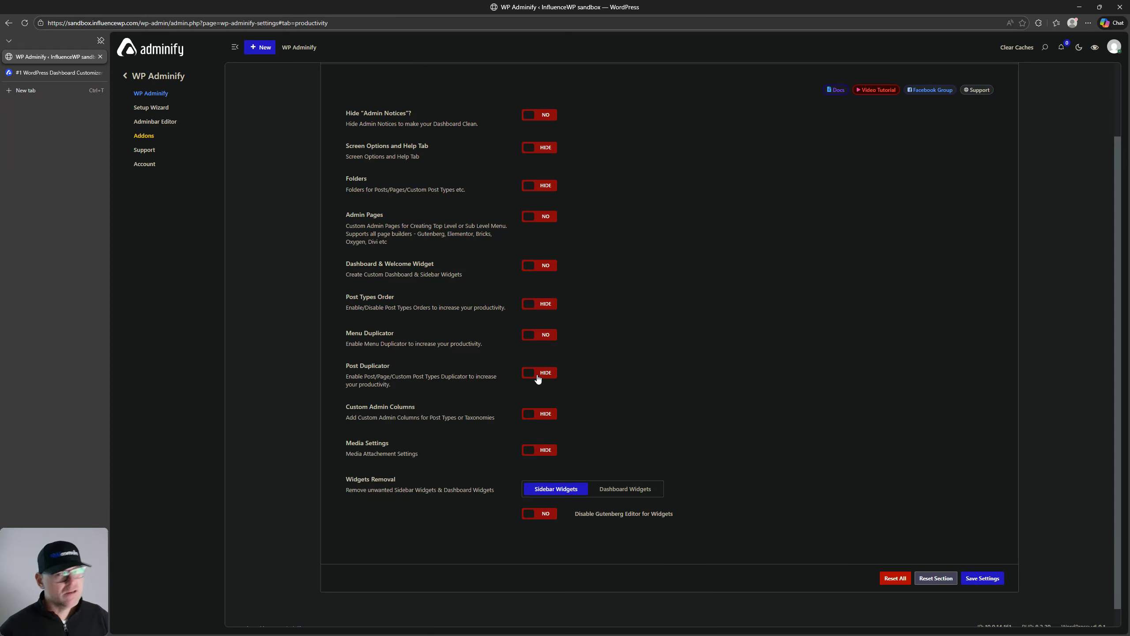
pyautogui.click(538, 376)
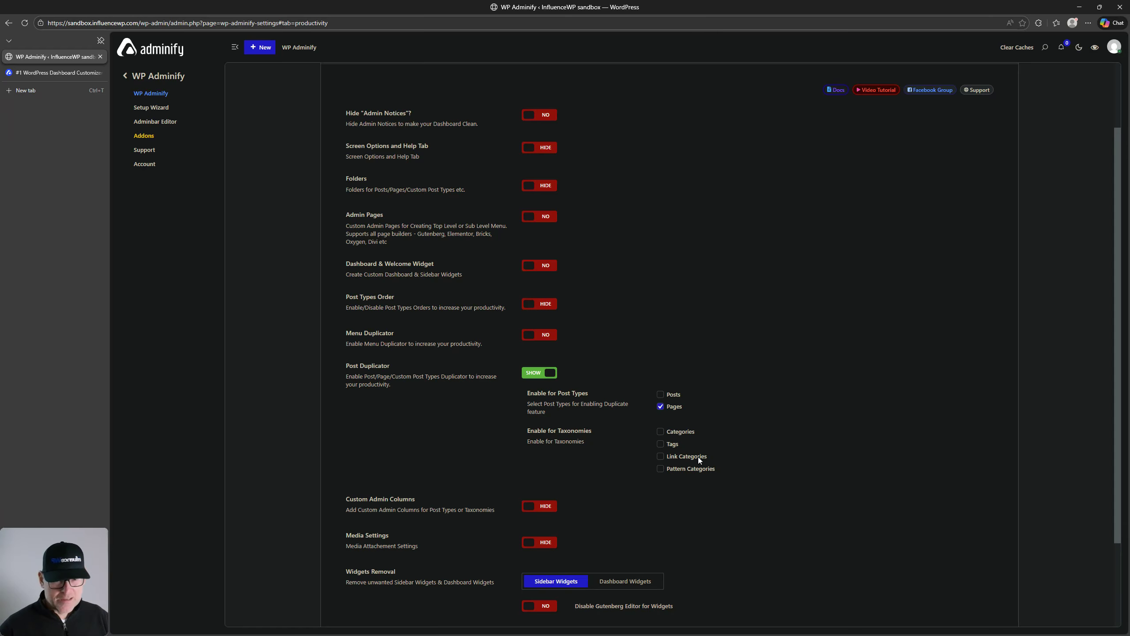
pyautogui.click(538, 377)
# Preview the column options under Custom Admin Columns, and switch the setting back off
pyautogui.scroll(-1, 542, 379)
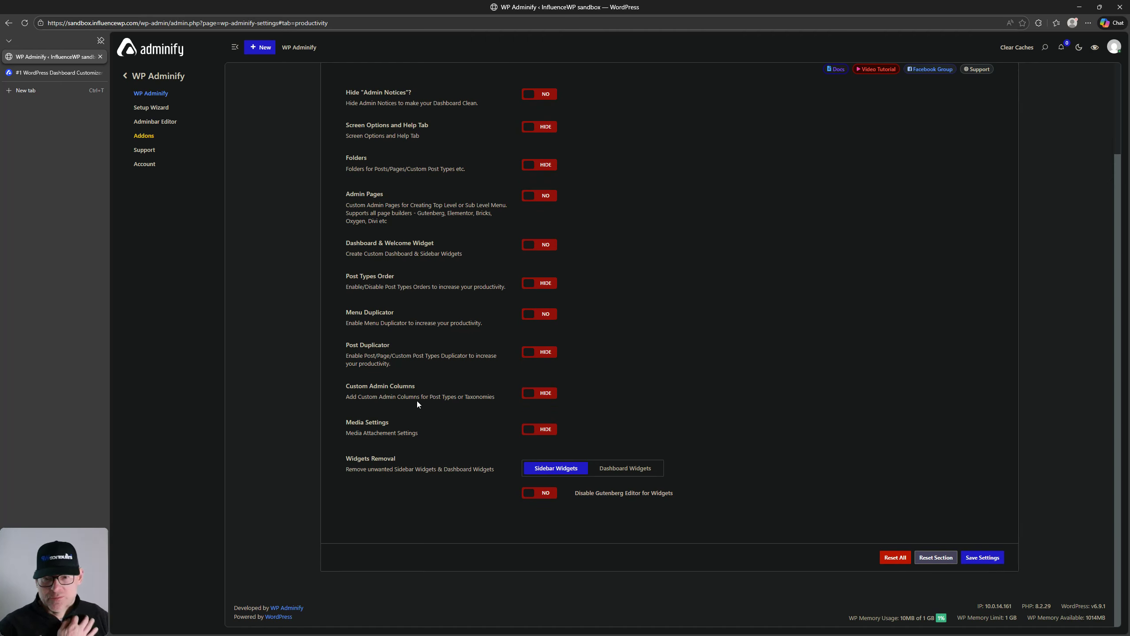
pyautogui.click(540, 394)
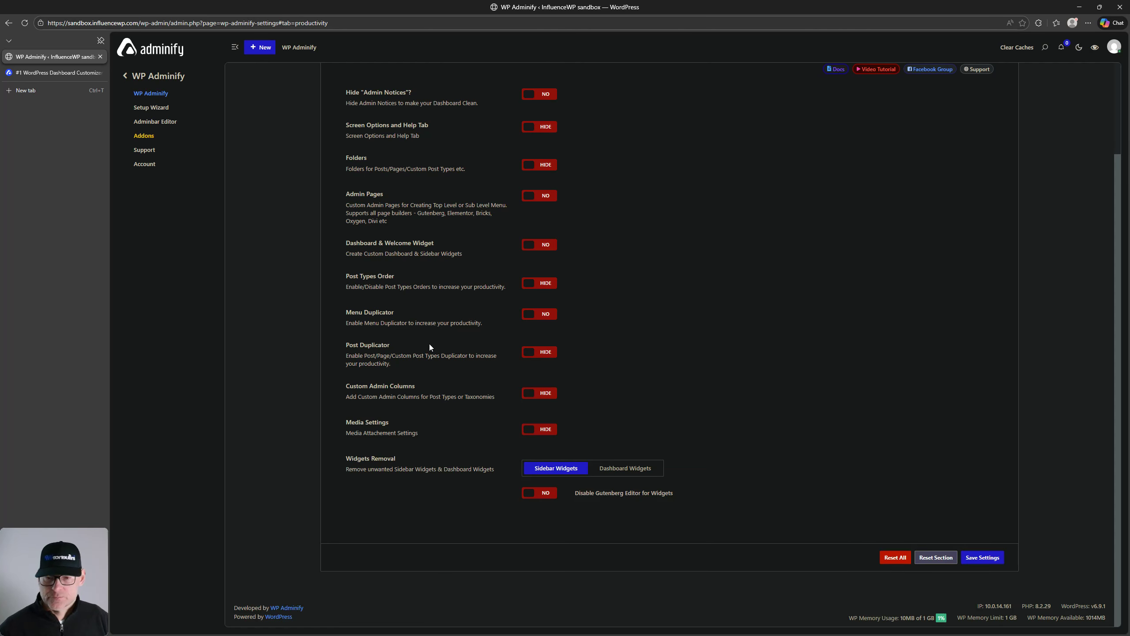
pyautogui.click(541, 393)
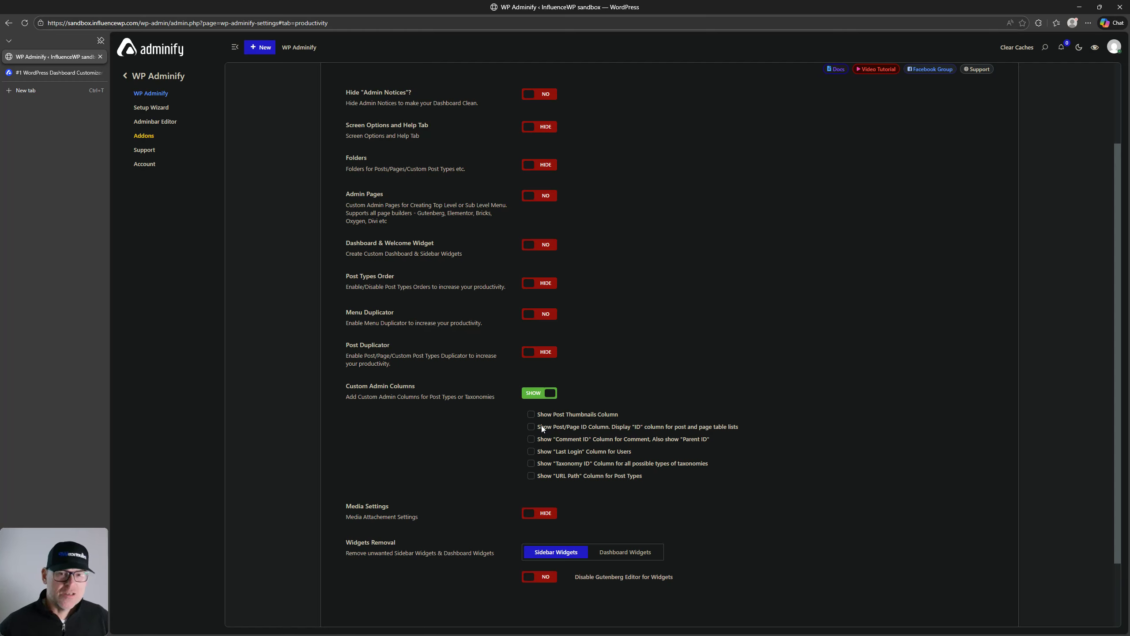
pyautogui.click(539, 394)
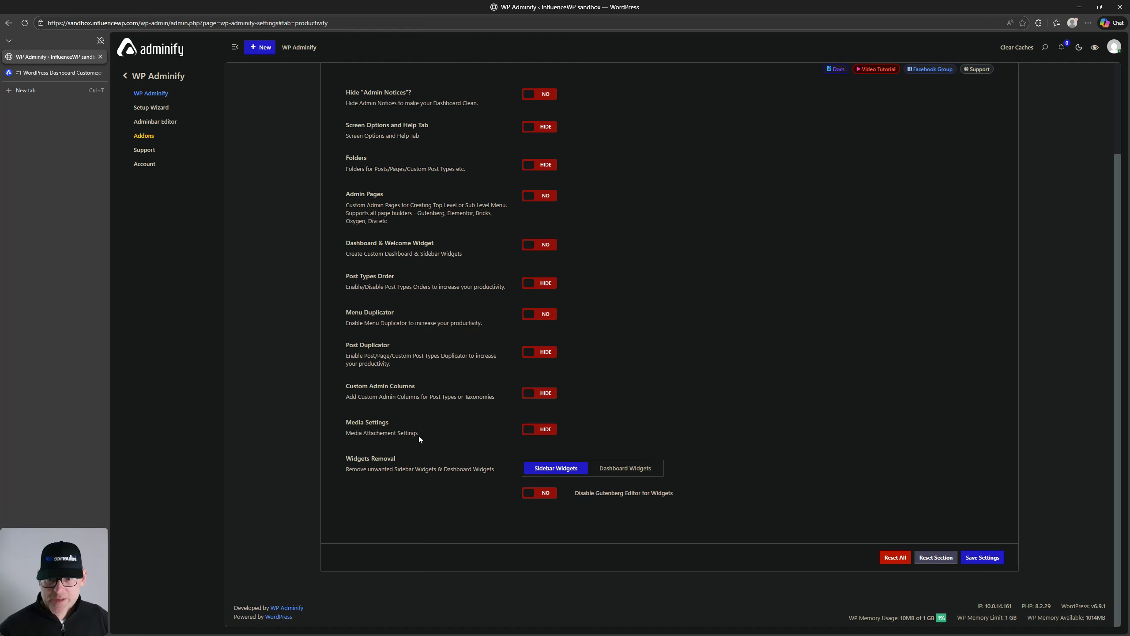
# Show the Media Settings options, try Post Thumbnails on RSS, and switch both back off
pyautogui.click(536, 434)
pyautogui.click(536, 434)
pyautogui.click(537, 435)
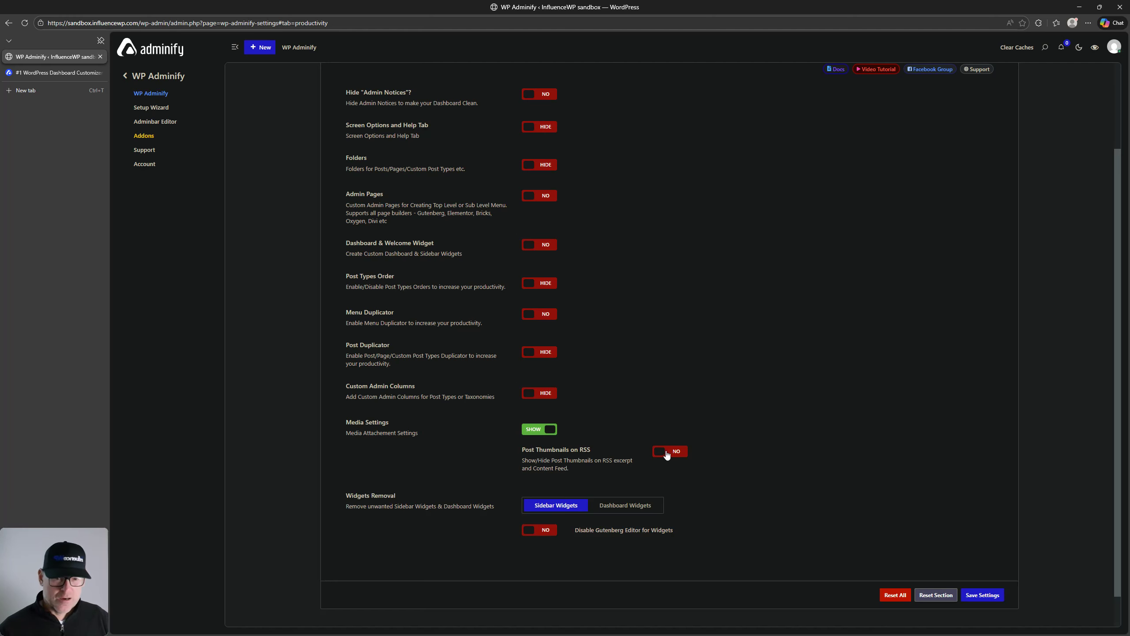
pyautogui.click(666, 452)
pyautogui.click(667, 453)
pyautogui.click(532, 429)
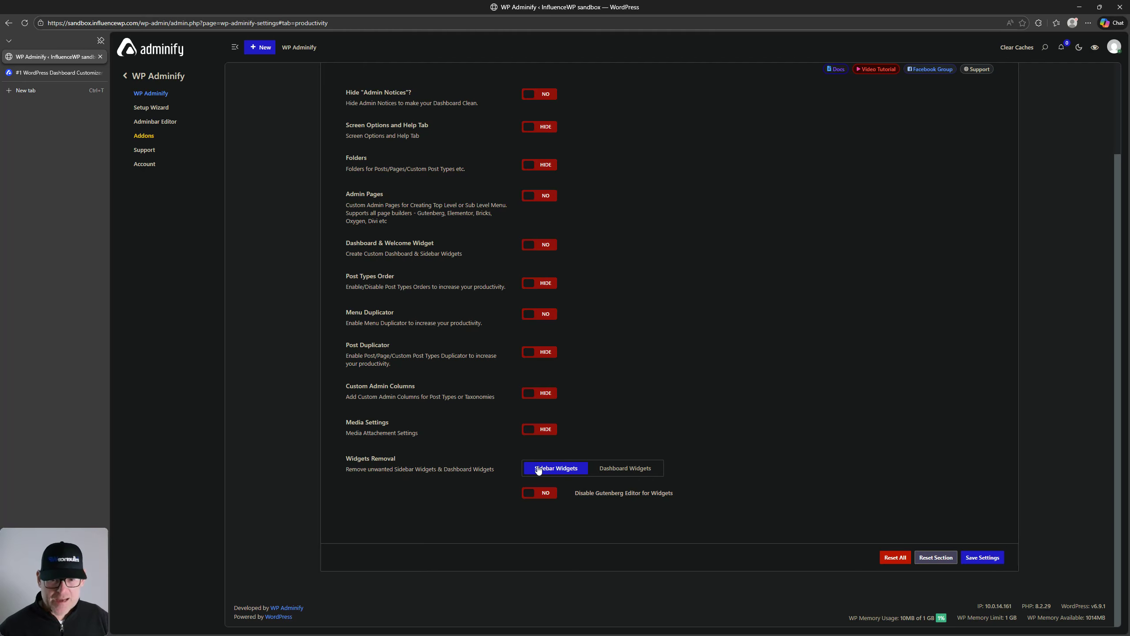
# Compare the Sidebar Widgets and Dashboard Widgets options under Widgets Removal, trying Disable Gutenberg Editor for Widgets and switching it back off
pyautogui.click(538, 494)
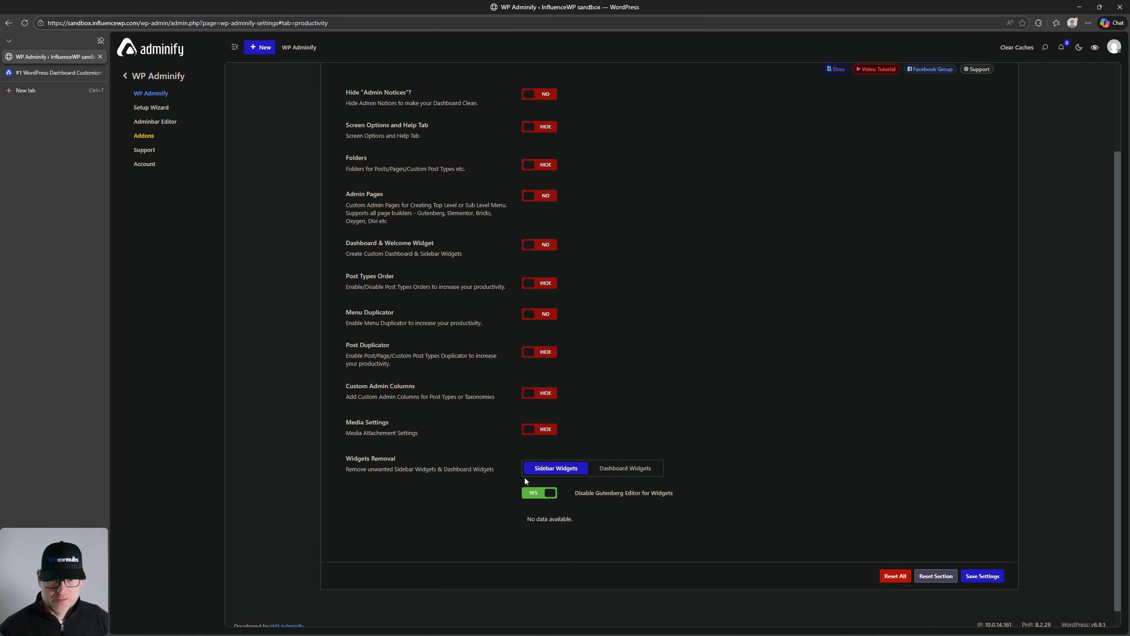
pyautogui.click(536, 495)
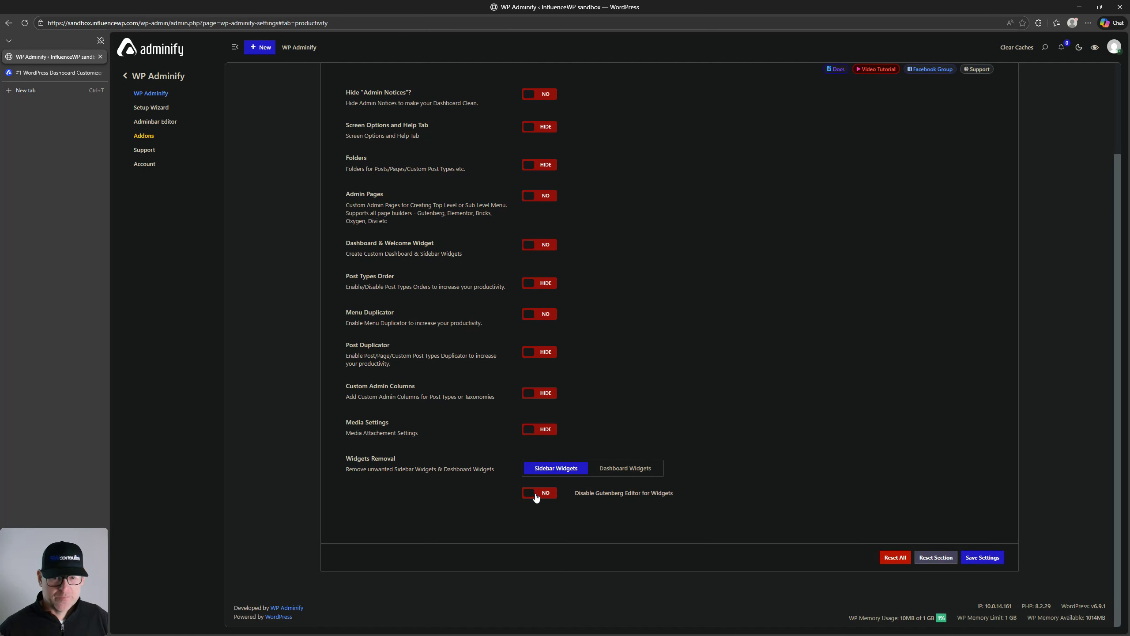
pyautogui.click(616, 475)
pyautogui.click(559, 469)
pyautogui.click(616, 474)
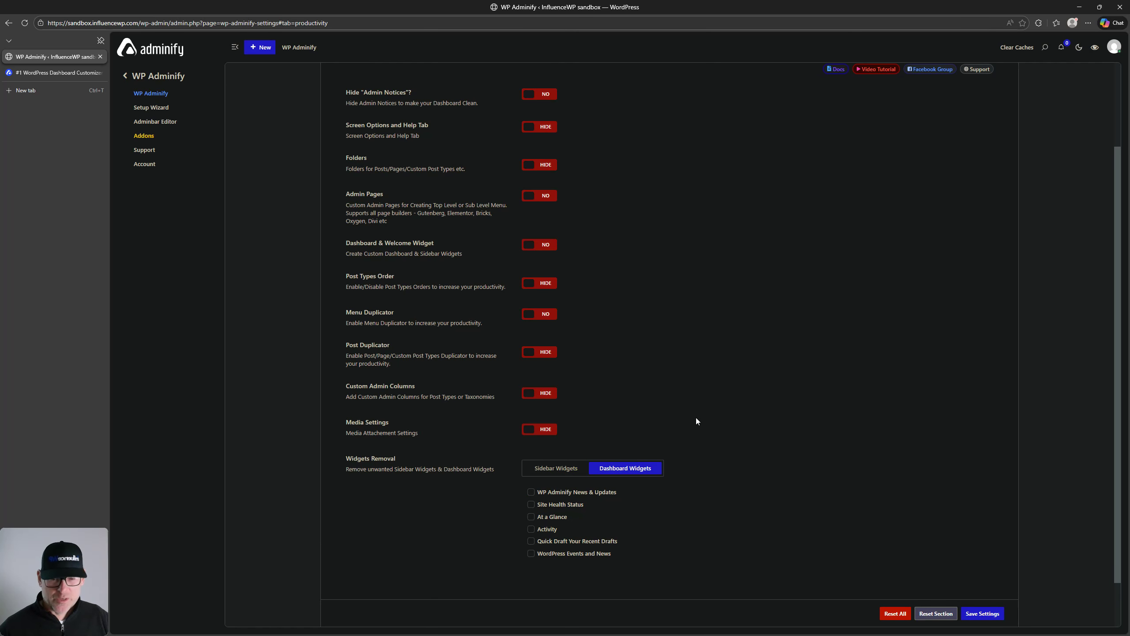
pyautogui.click(555, 469)
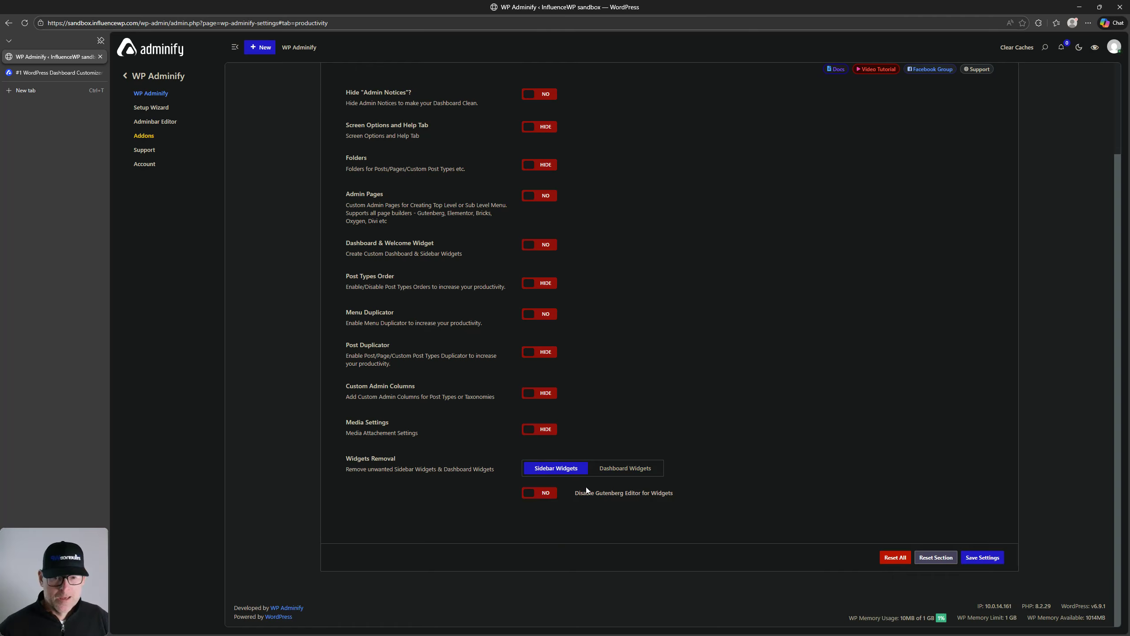
pyautogui.click(541, 494)
pyautogui.click(545, 494)
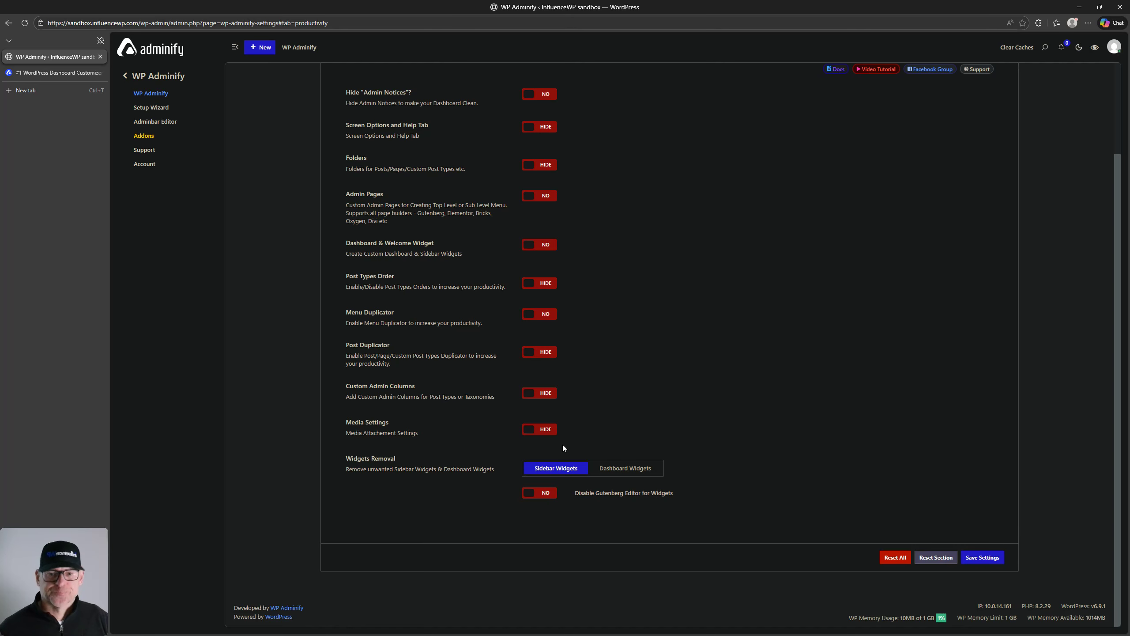
# Open the Security settings, preview the Header Security options, and switch that setting back off
pyautogui.scroll(3, 563, 447)
pyautogui.click(532, 134)
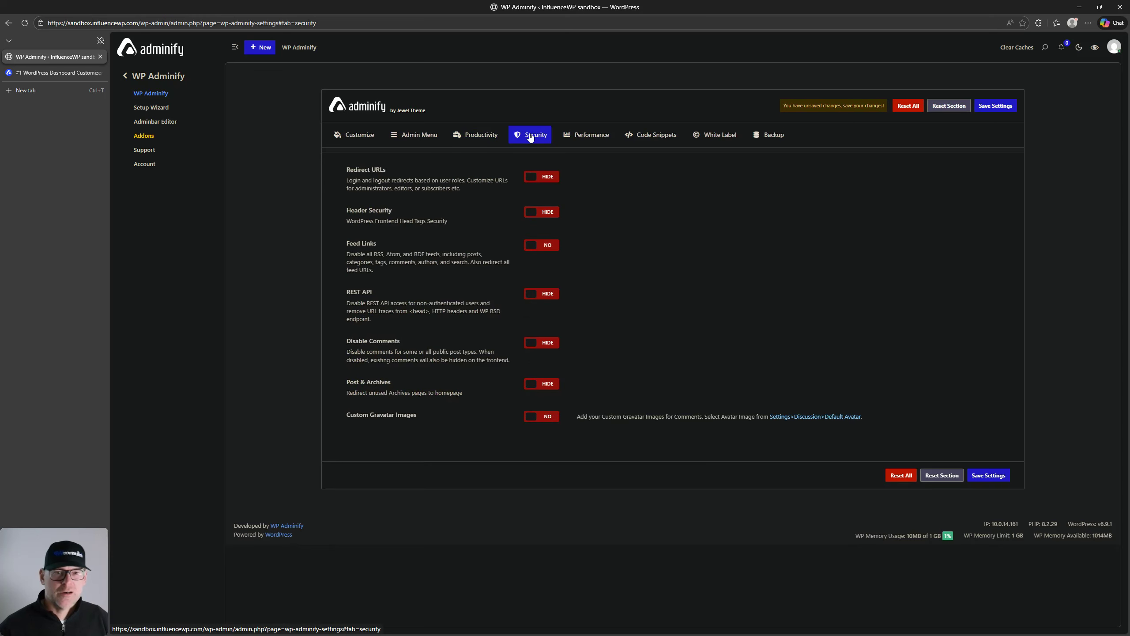
pyautogui.click(544, 212)
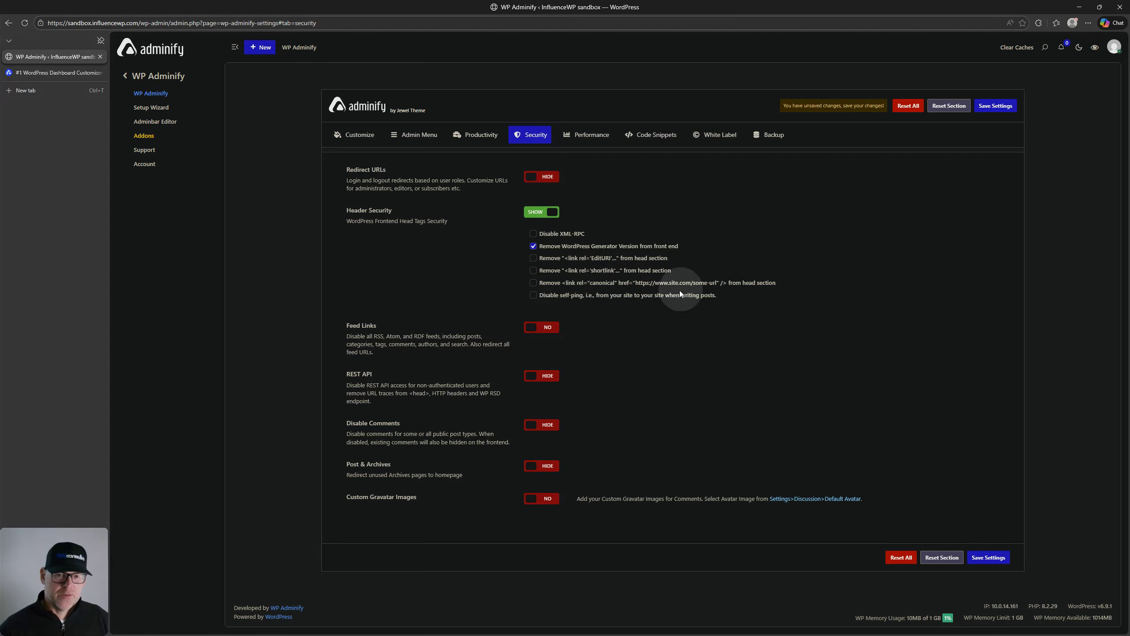
pyautogui.click(540, 214)
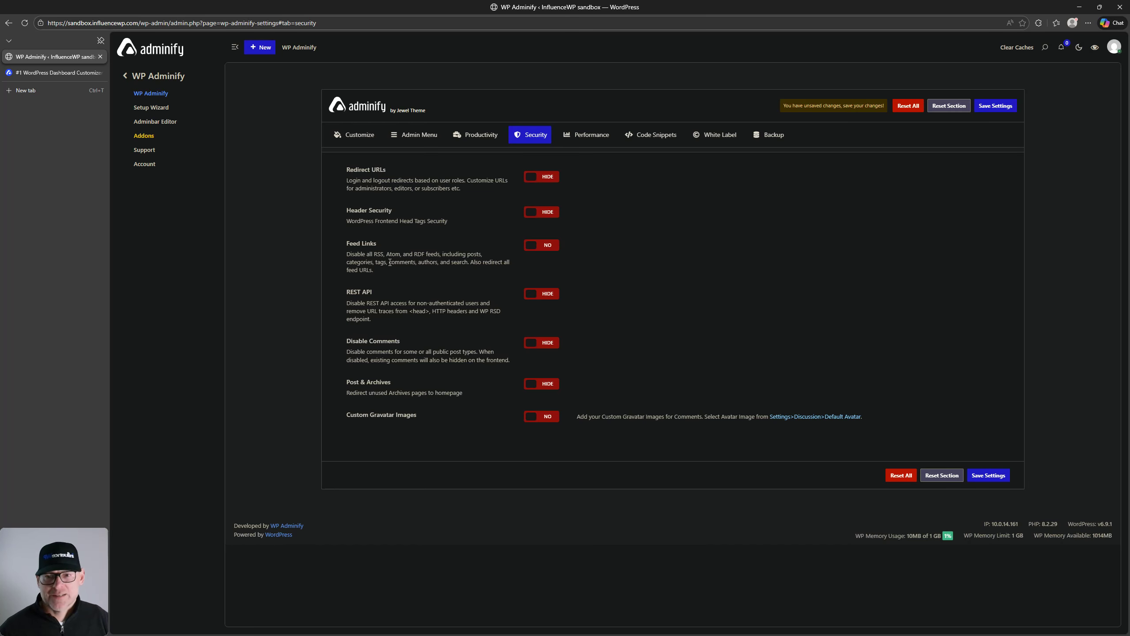
# Try switching on Feed Links, preview the REST API options, and switch both settings back off
pyautogui.click(538, 243)
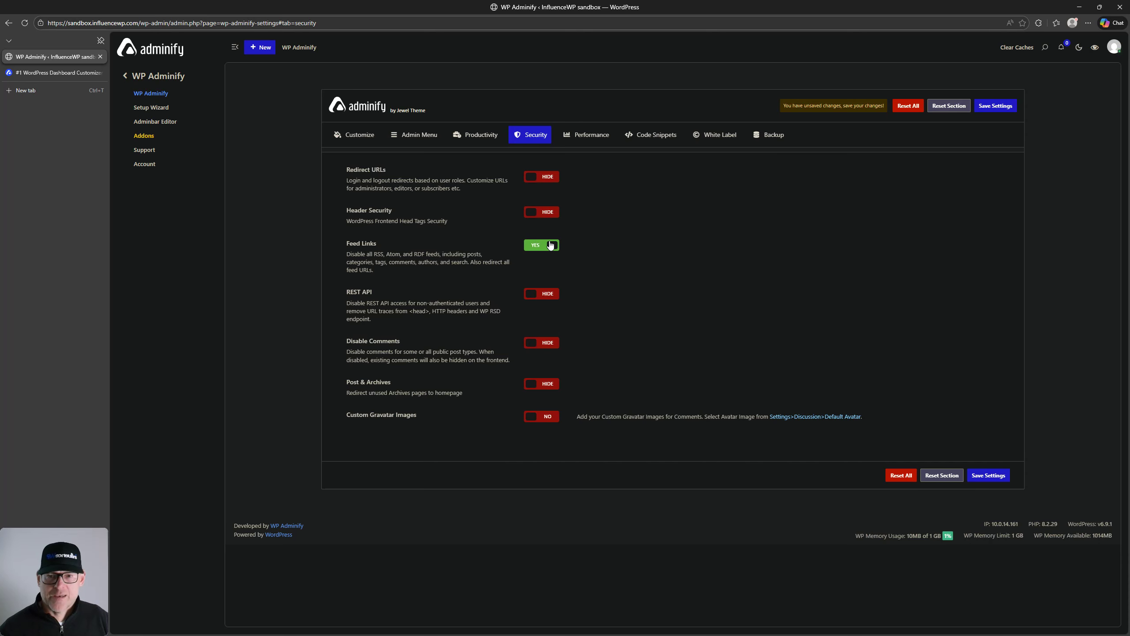
pyautogui.click(547, 247)
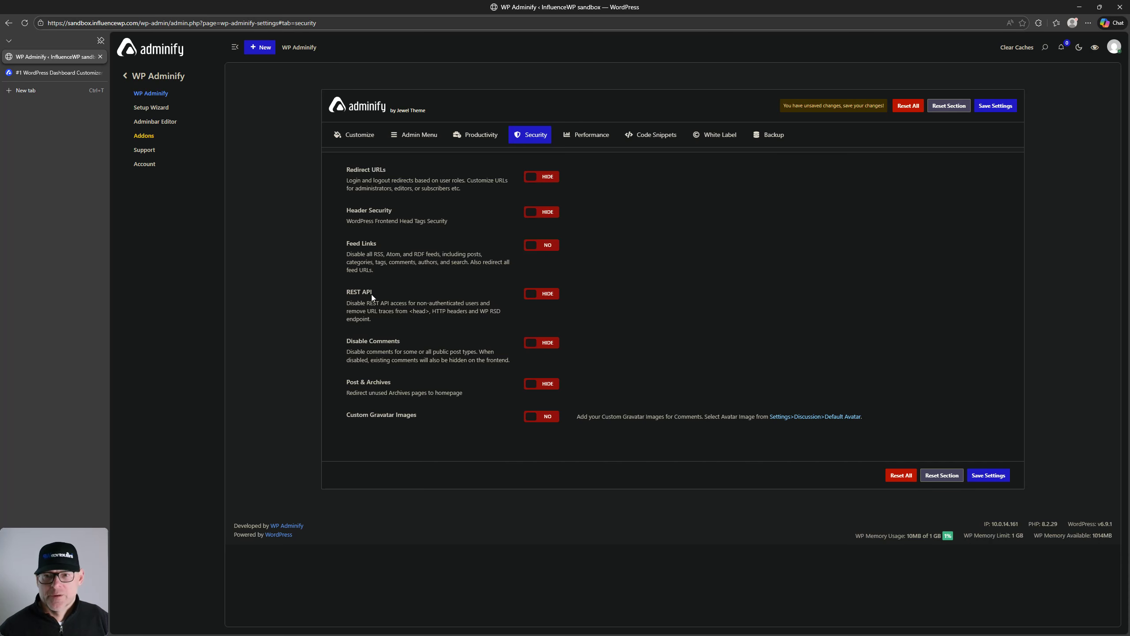
pyautogui.click(554, 295)
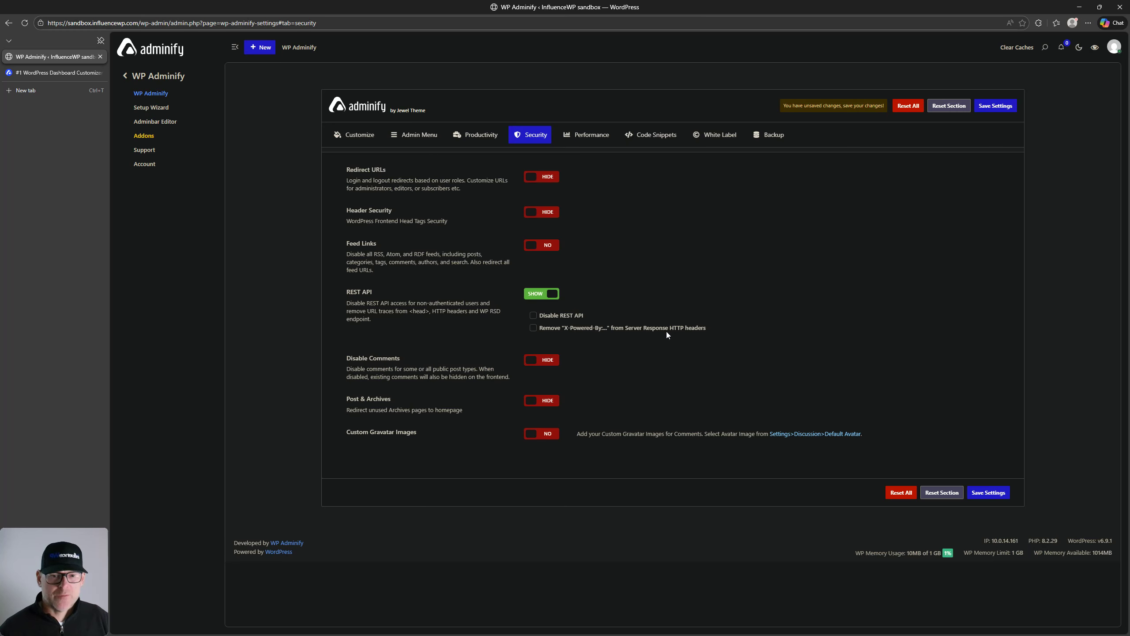
pyautogui.click(541, 294)
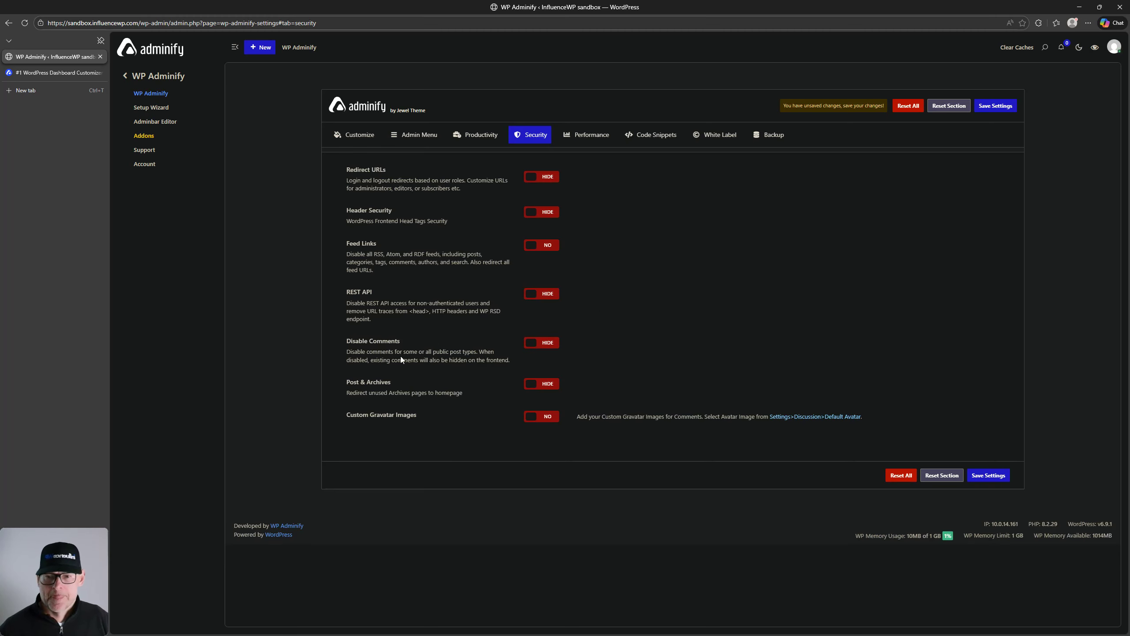
# Preview the Disable Comments and the Post & Archives options, switching each setting back off after viewing it
pyautogui.click(536, 344)
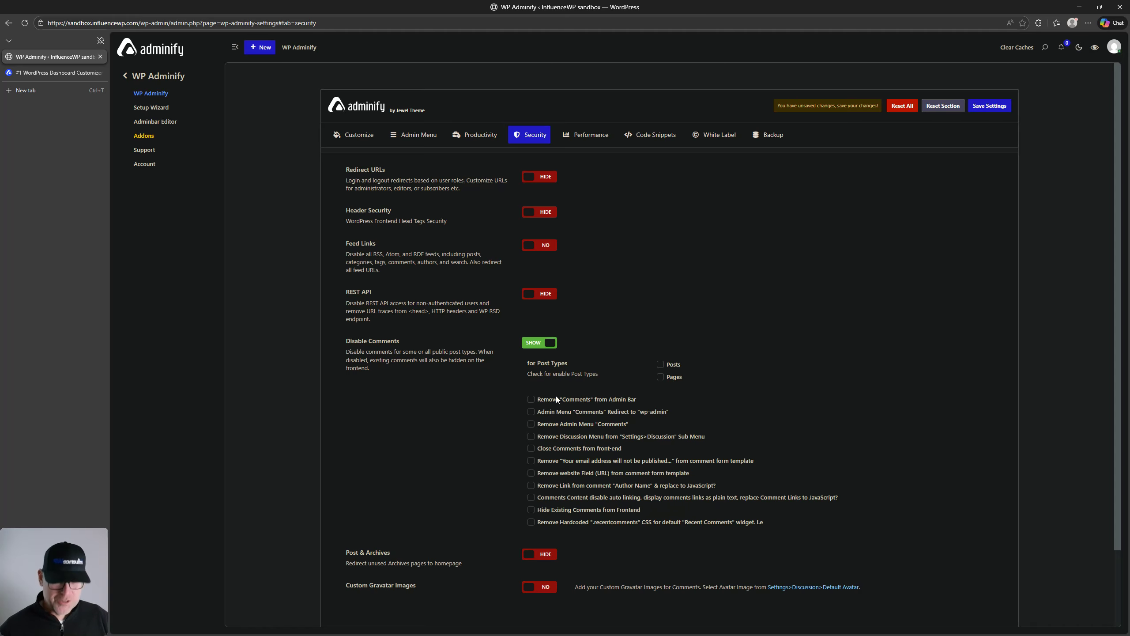
pyautogui.click(536, 343)
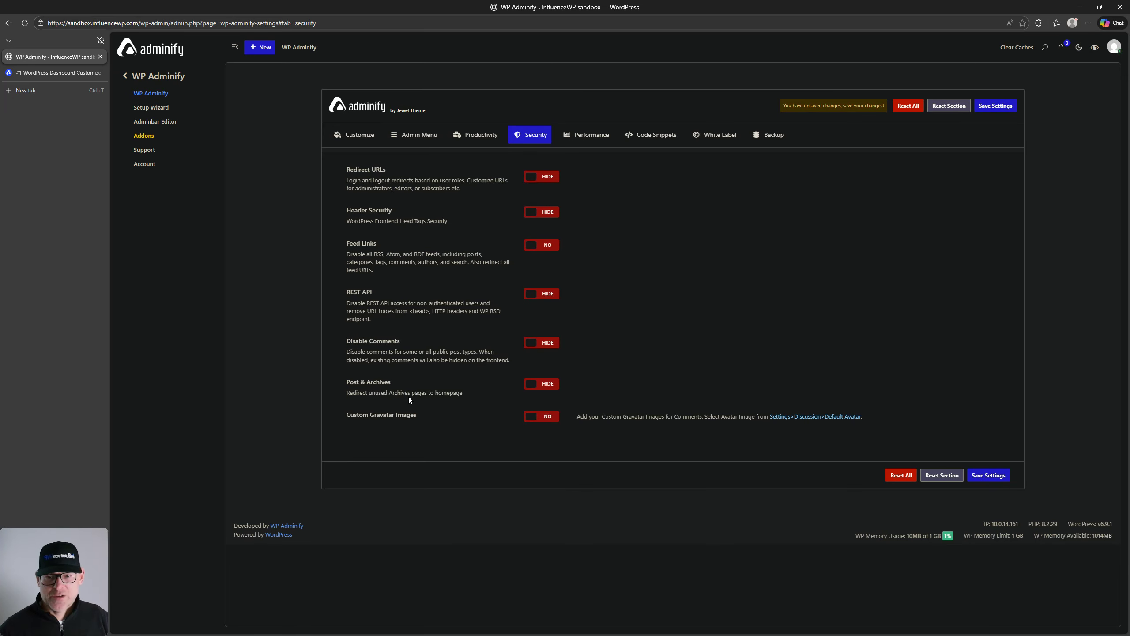
pyautogui.click(541, 383)
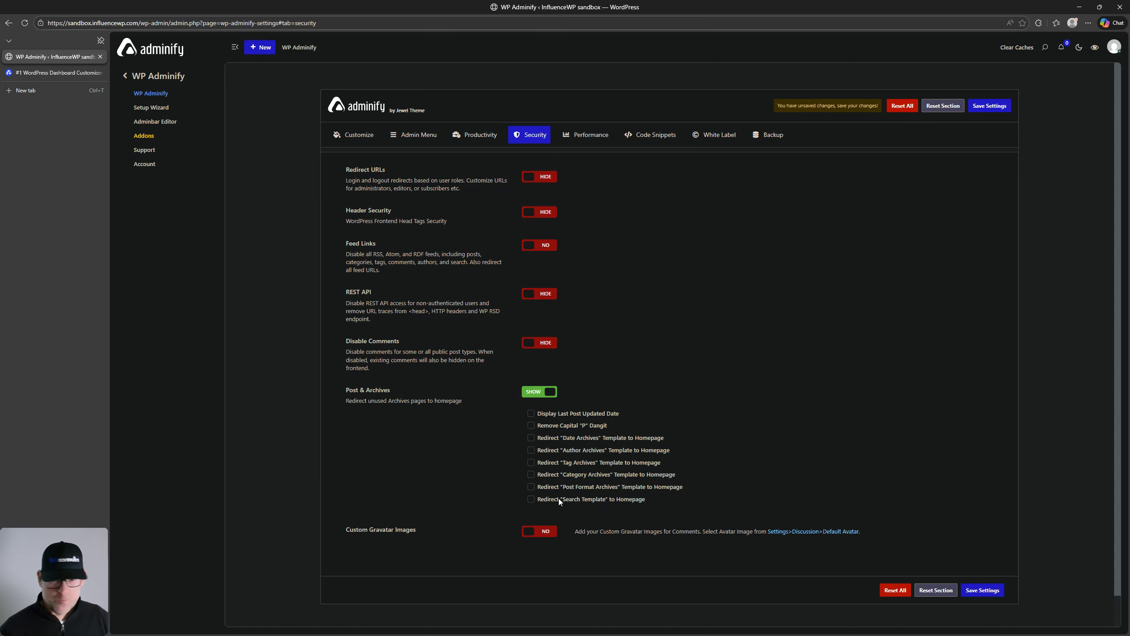
pyautogui.click(530, 393)
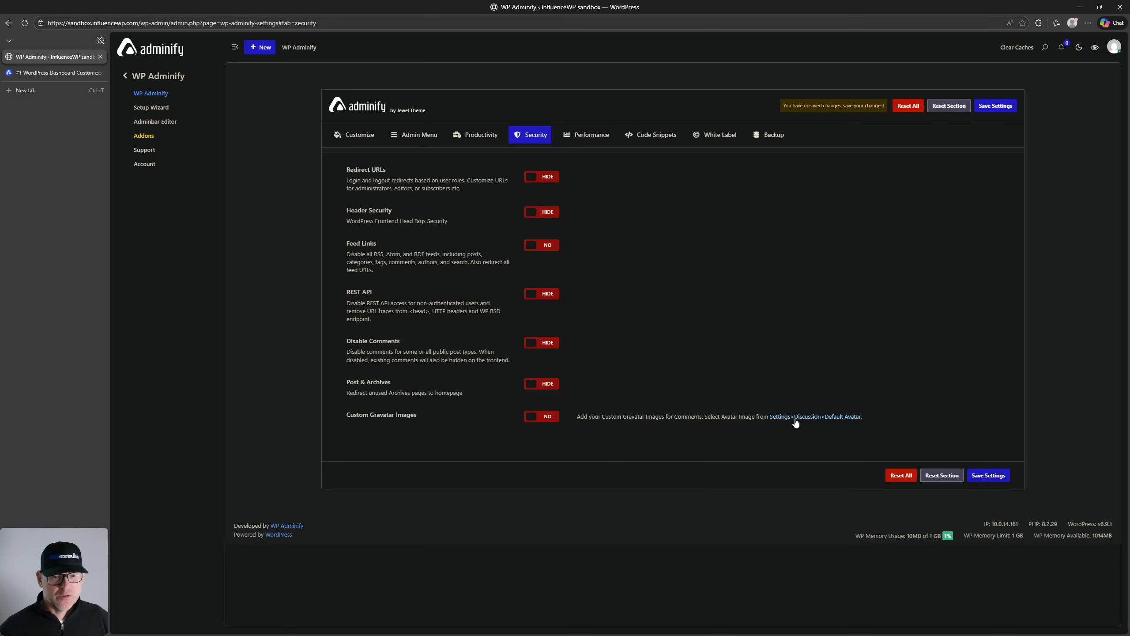
# Preview the avatar image and name fields under Custom Gravatar Images, and switch that setting back off
pyautogui.click(549, 417)
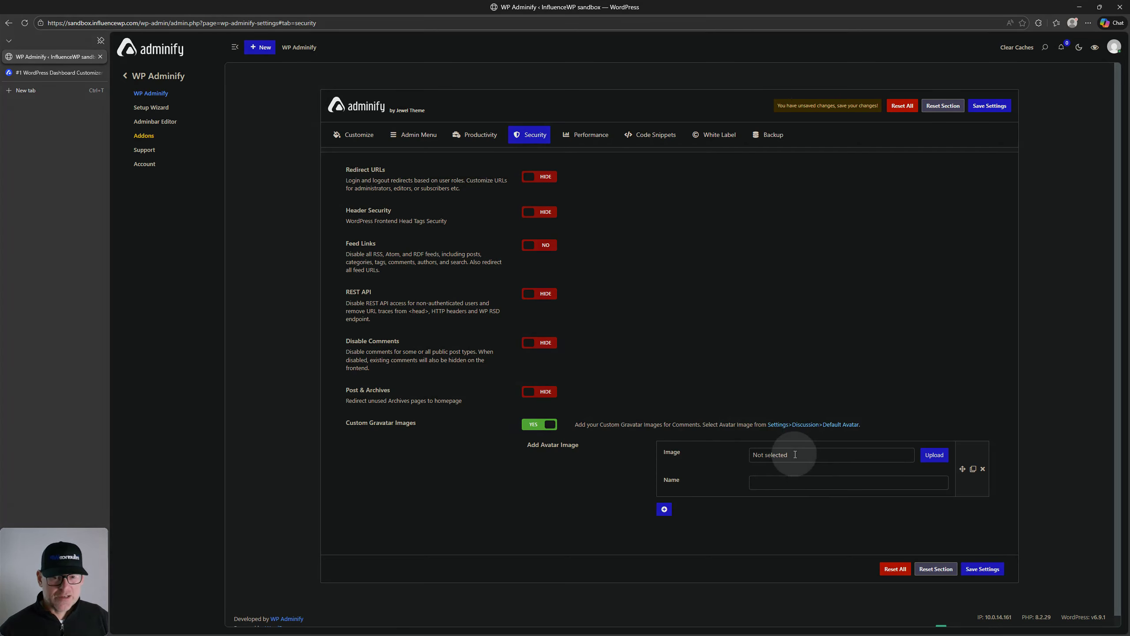
pyautogui.click(824, 482)
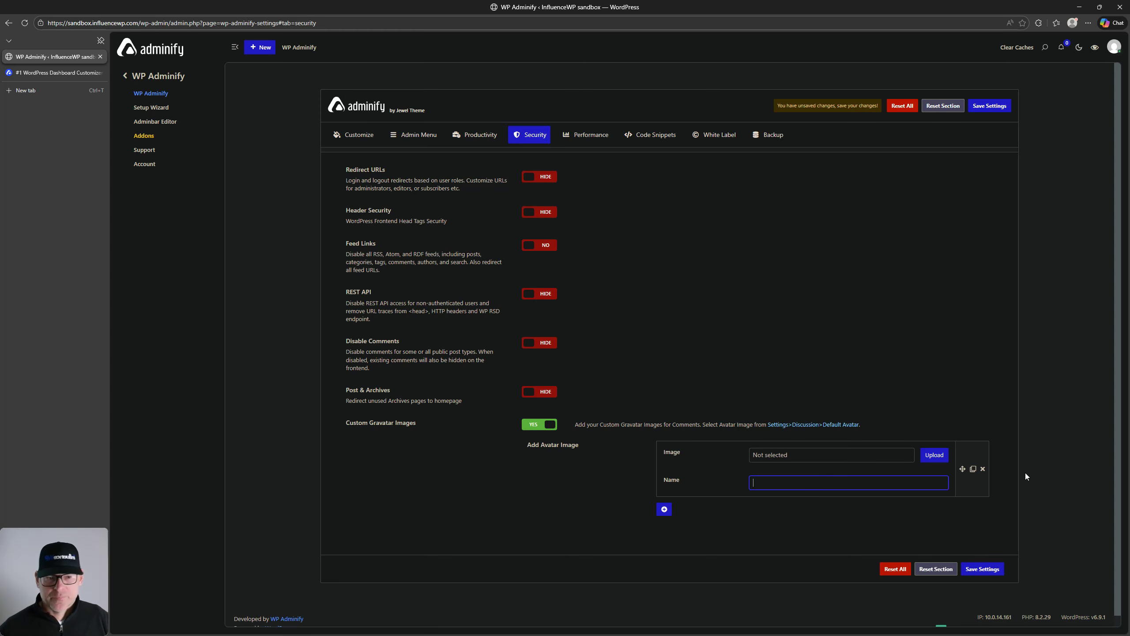
pyautogui.click(545, 424)
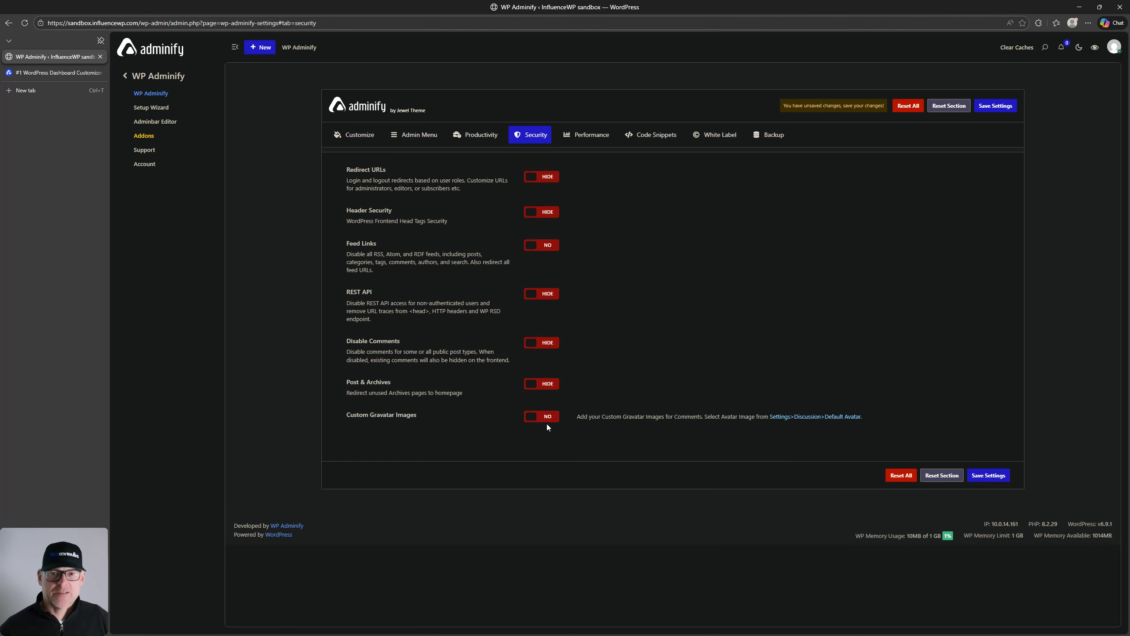
# Open the Performance settings, try Disable Embeds, preview the Control Heartbeat API options, and switch both back off
pyautogui.click(593, 139)
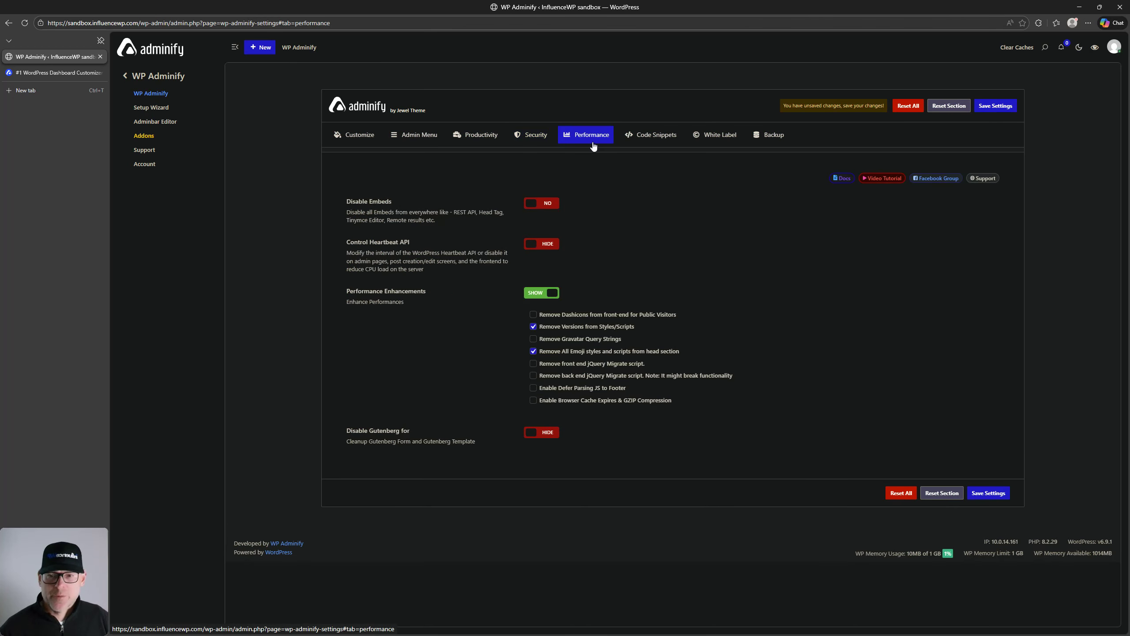
pyautogui.click(541, 204)
pyautogui.click(542, 204)
pyautogui.click(536, 247)
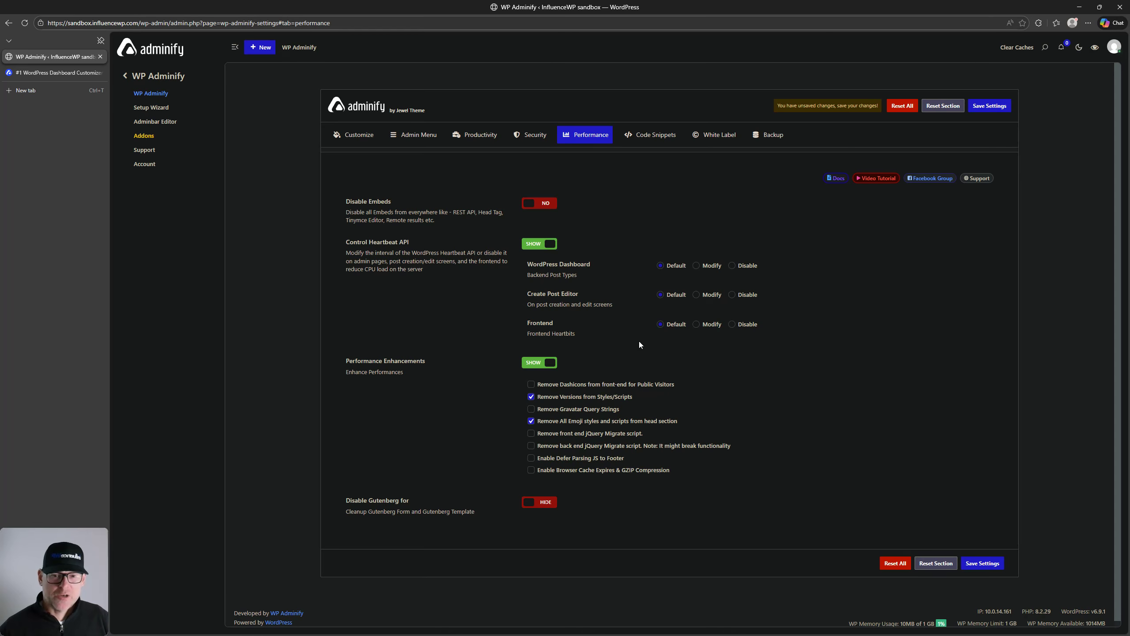
pyautogui.click(536, 247)
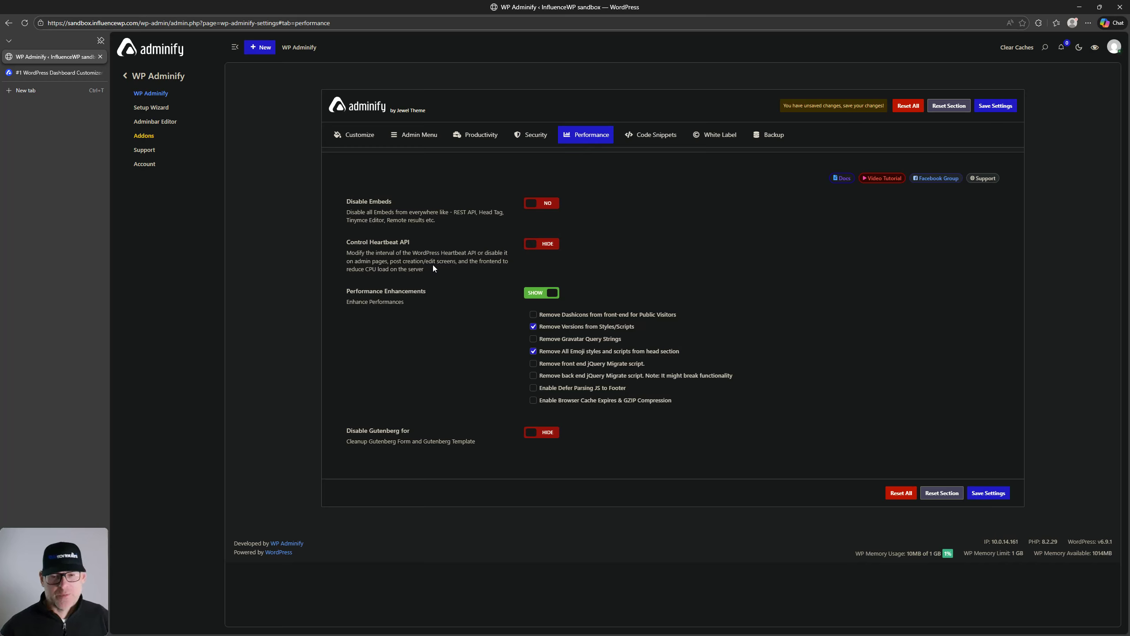
pyautogui.click(547, 246)
pyautogui.click(545, 244)
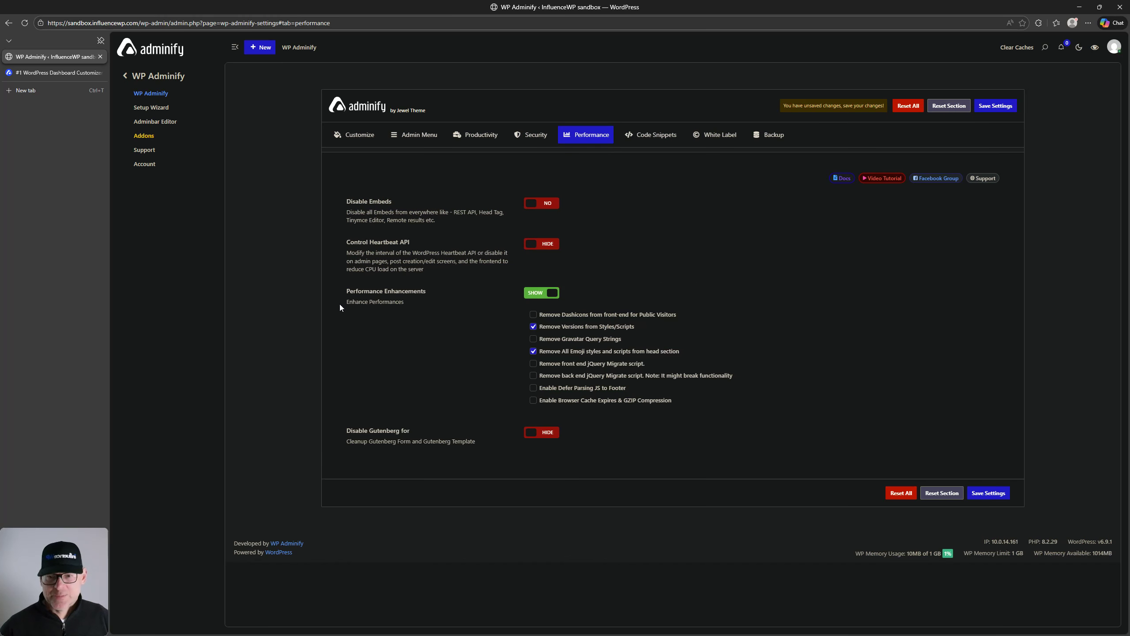
# Examine the Performance Enhancements choices and the options under Disable Gutenberg for, leaving the Gutenberg setting switched on
pyautogui.click(582, 316)
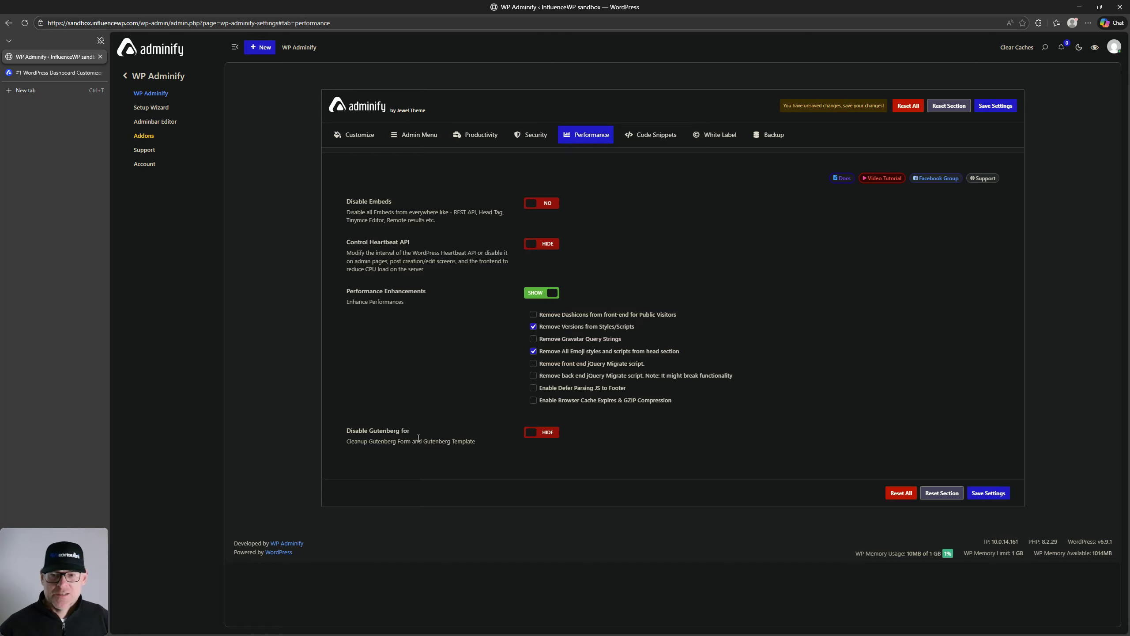
pyautogui.press('ctrl')
pyautogui.press('ctrl')
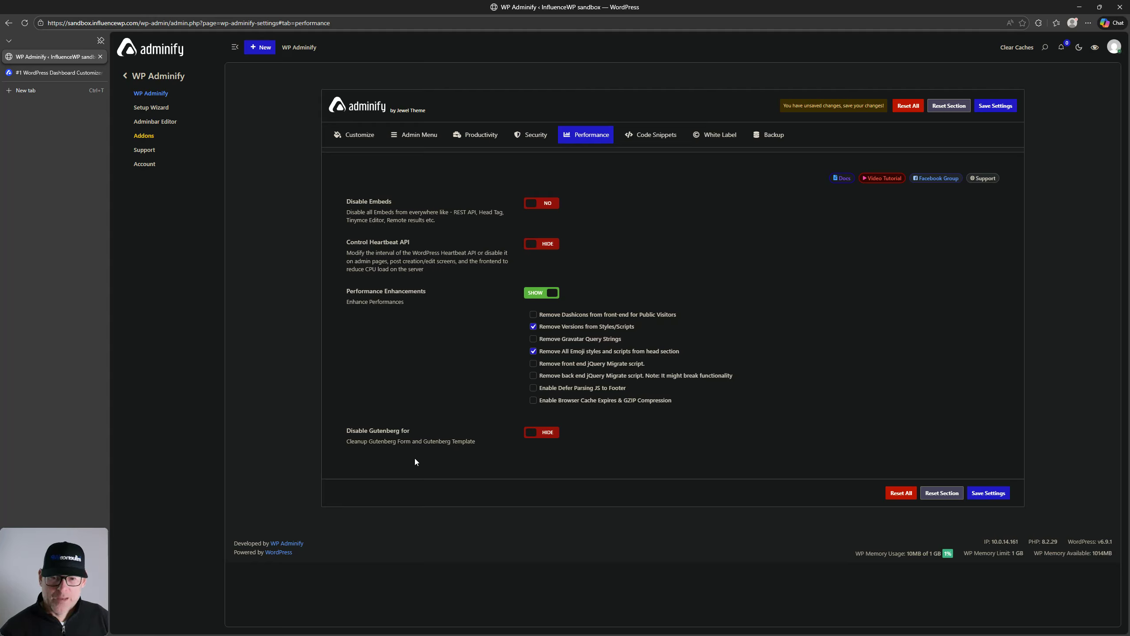
pyautogui.click(553, 436)
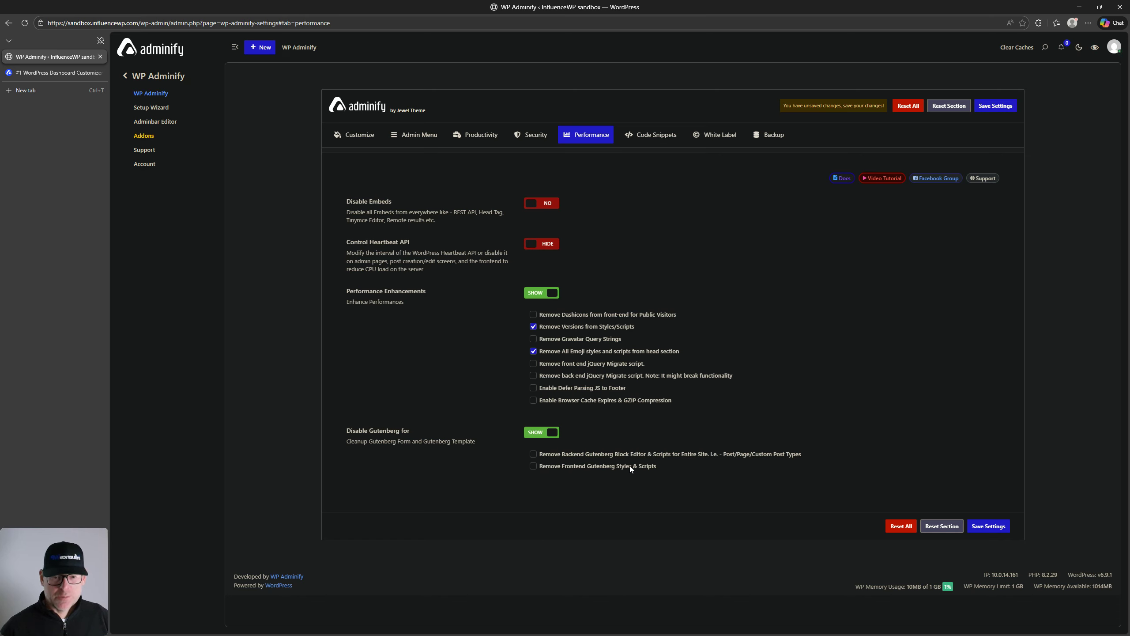
pyautogui.click(541, 434)
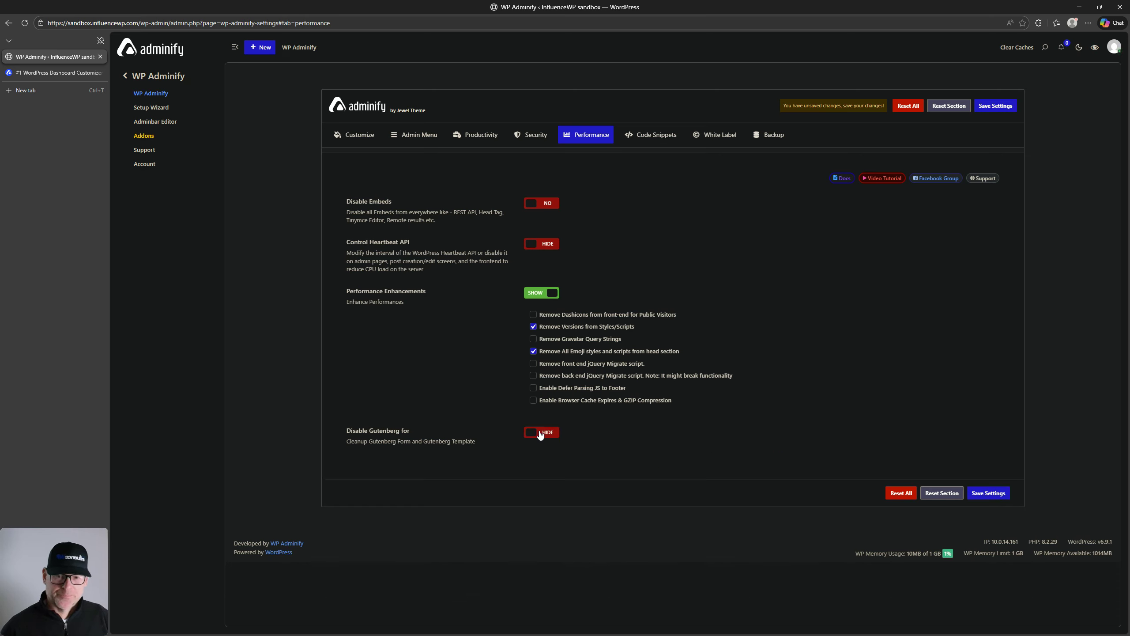
pyautogui.click(540, 434)
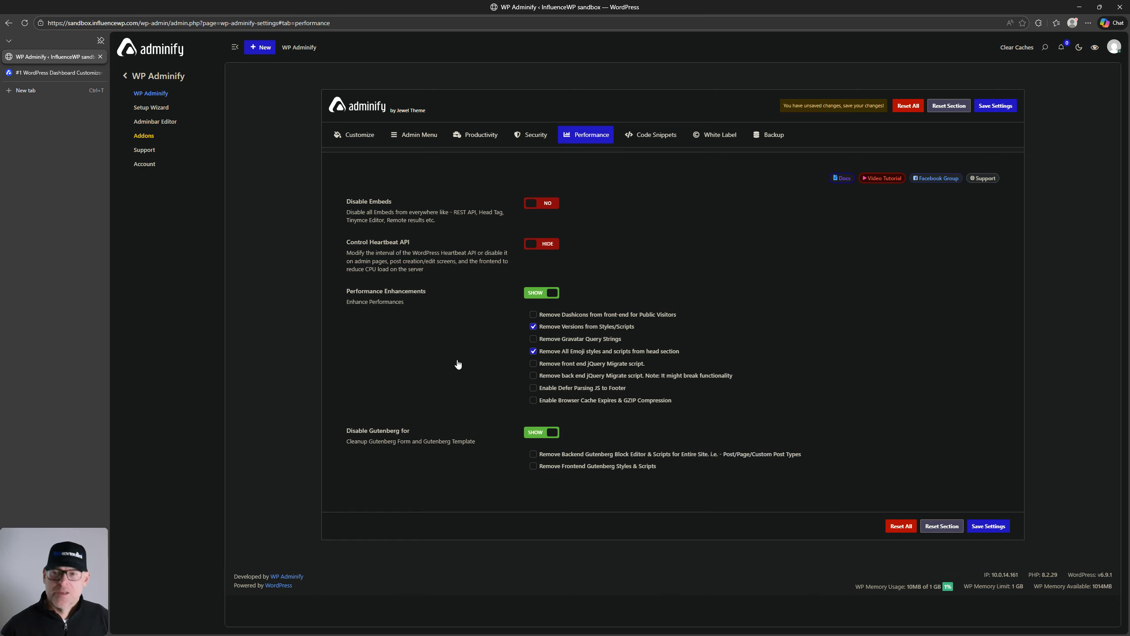
# Return to the WordPress dashboard, leaving the WP Adminify settings and discarding the unsaved changes
pyautogui.rightClick(124, 75)
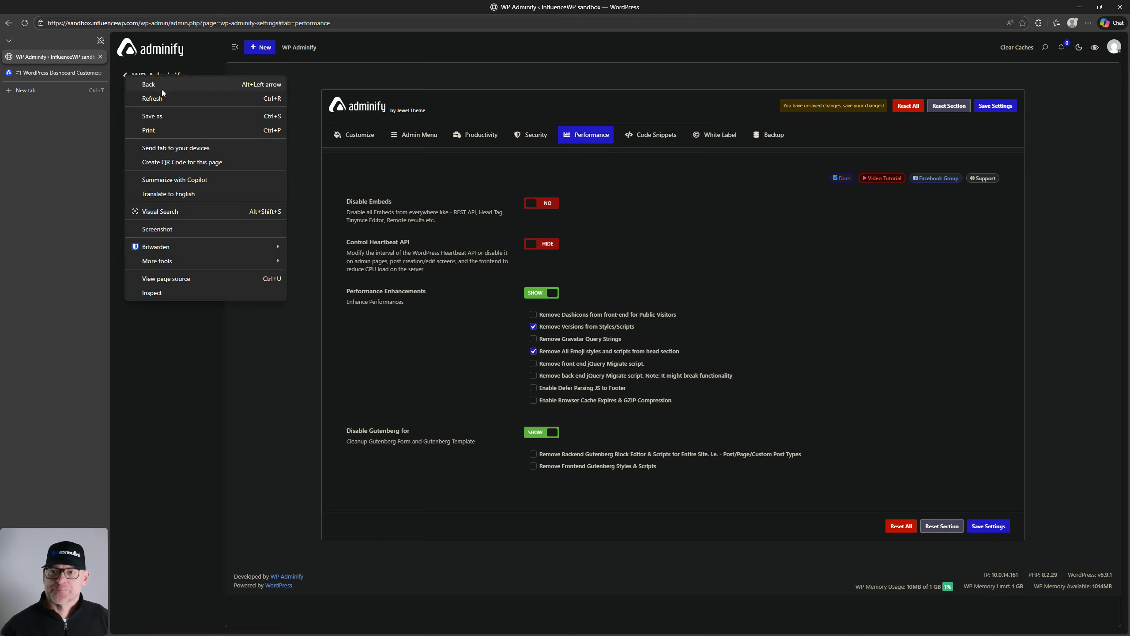
pyautogui.click(159, 325)
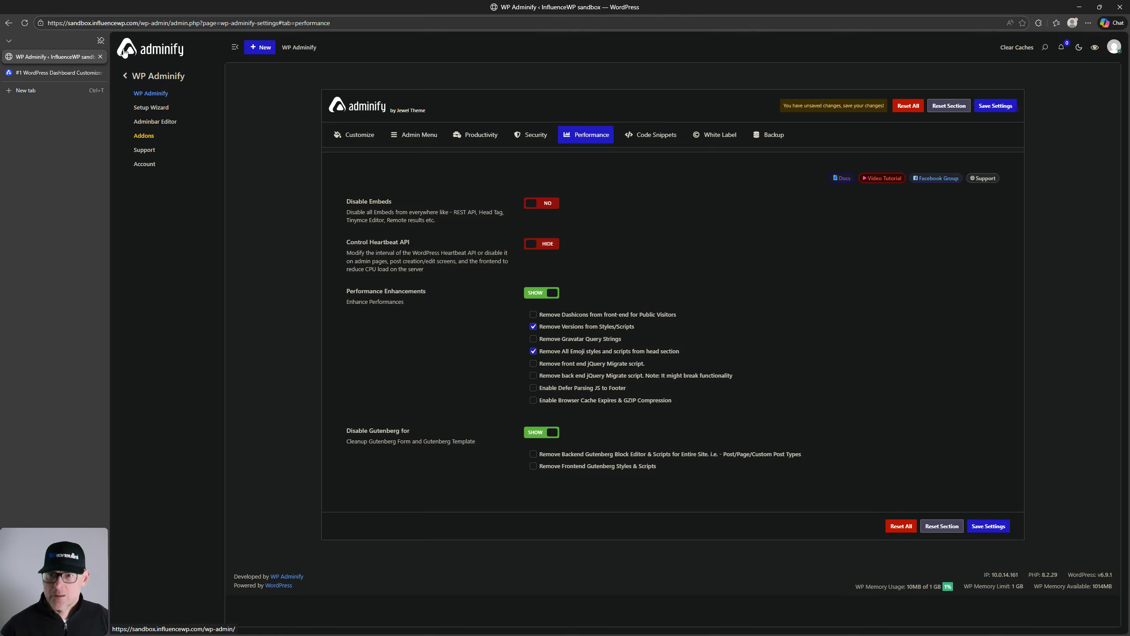
pyautogui.click(129, 49)
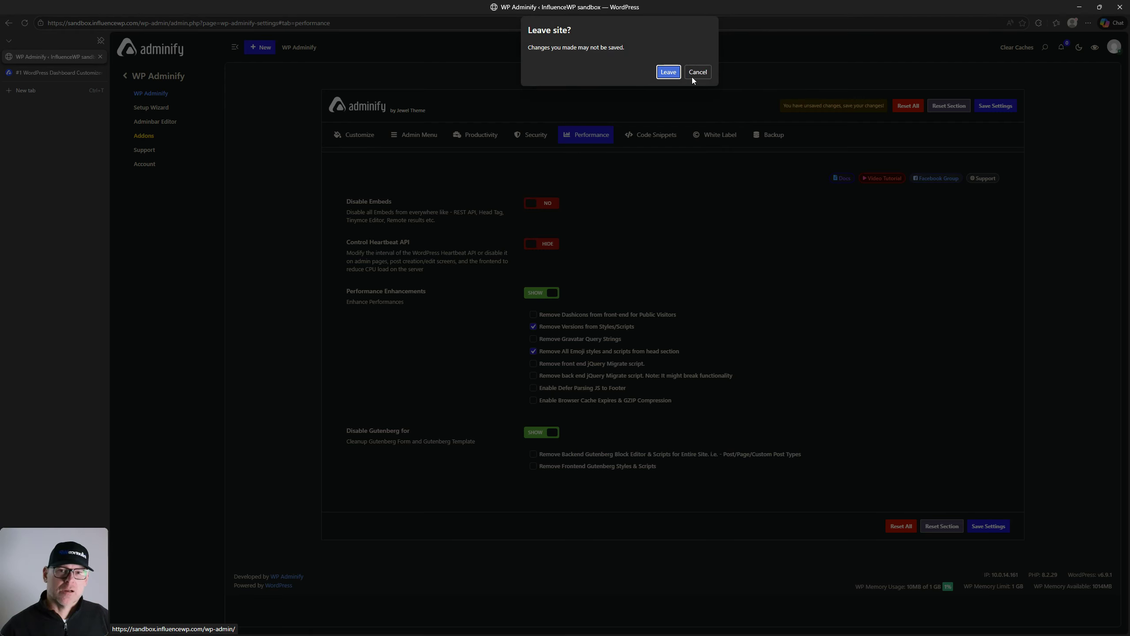
pyautogui.click(668, 73)
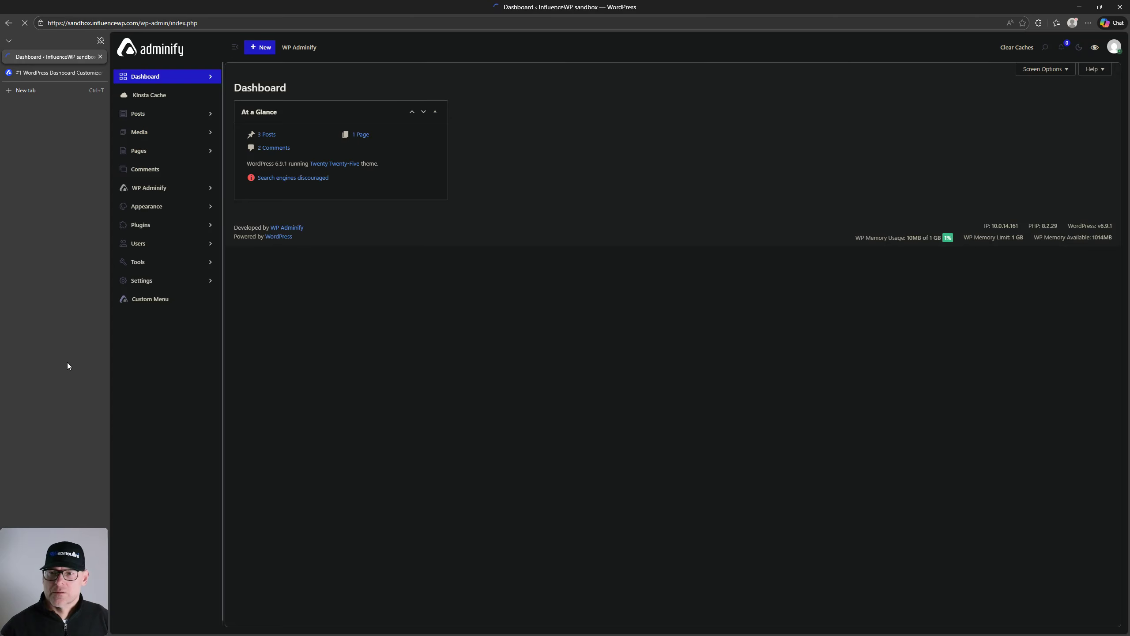
# Open the Posts list in a new tab and open Post 3 for editing to view its current editor
pyautogui.rightClick(176, 118)
pyautogui.click(173, 124)
pyautogui.click(50, 74)
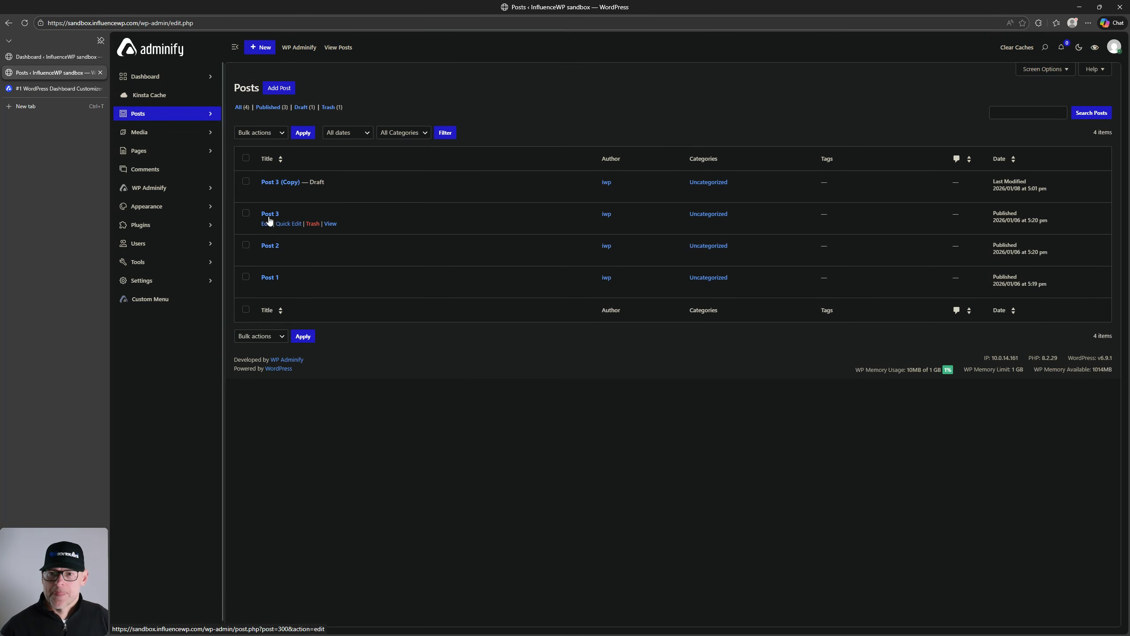
pyautogui.click(272, 214)
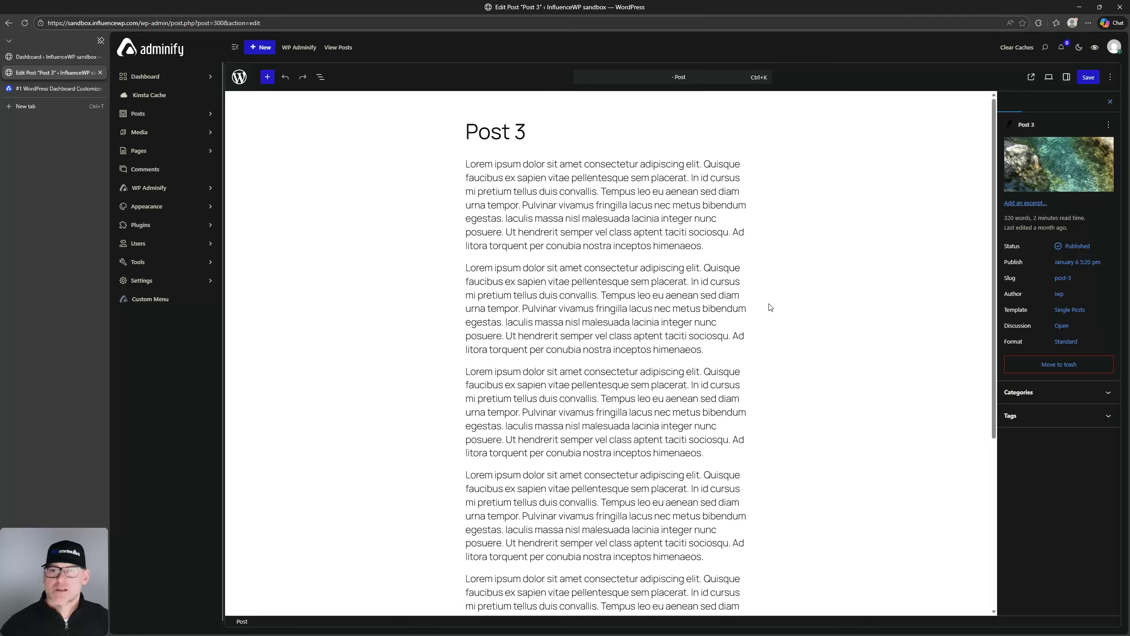
# In WP Adminify's Performance settings, switch on Disable Gutenberg, enable Remove Backend Gutenberg Block Editor & Scripts for Entire Site, and save
pyautogui.click(52, 60)
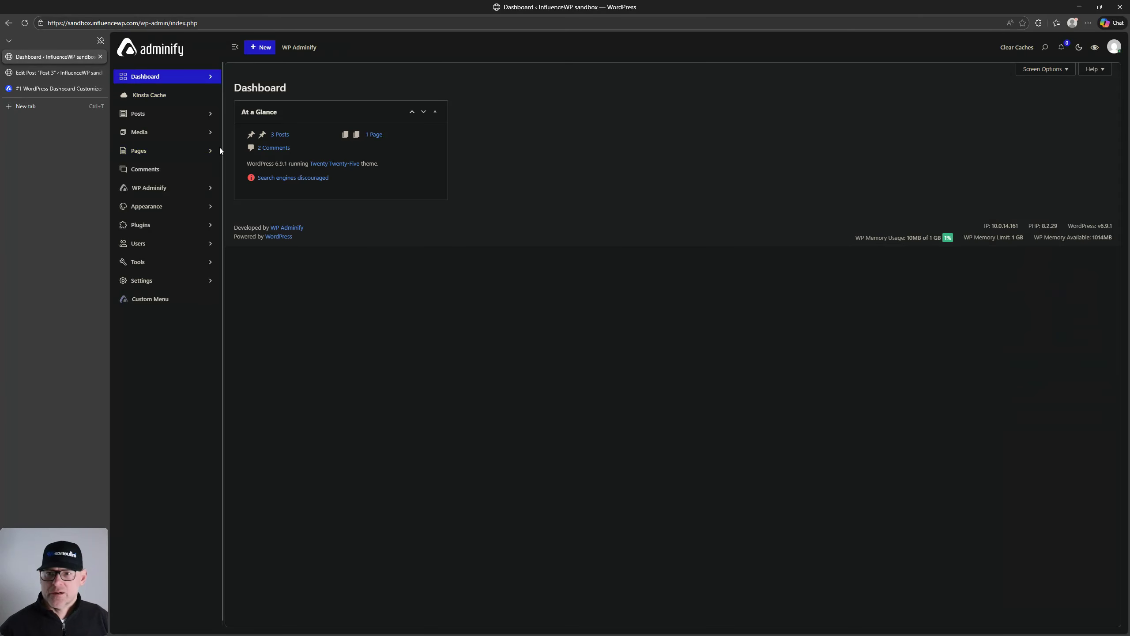
pyautogui.click(176, 190)
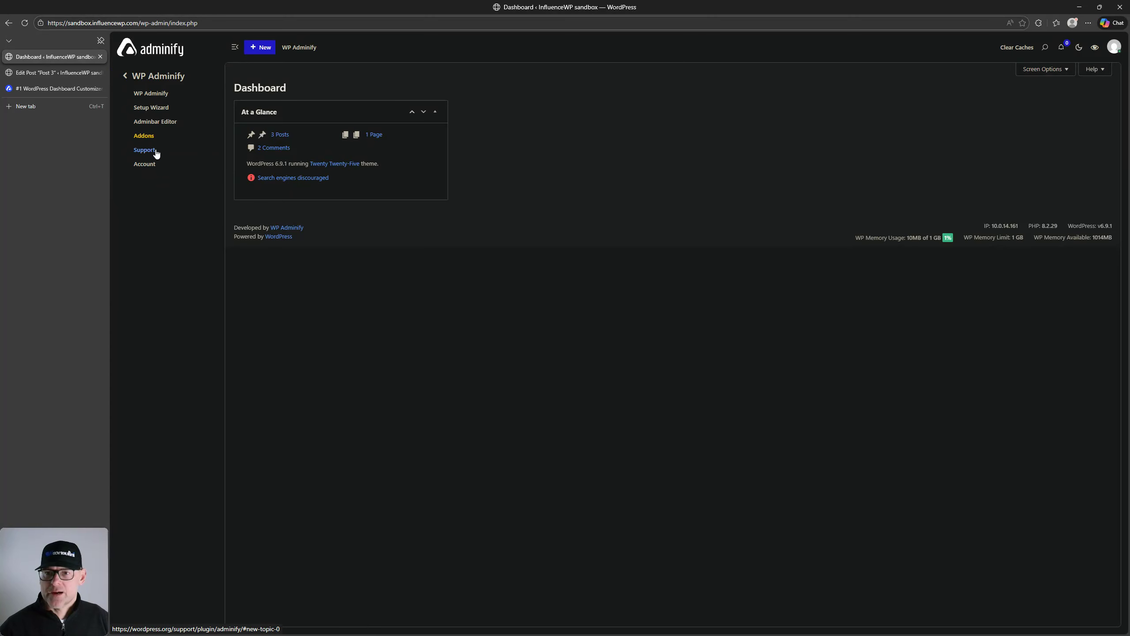
pyautogui.click(154, 94)
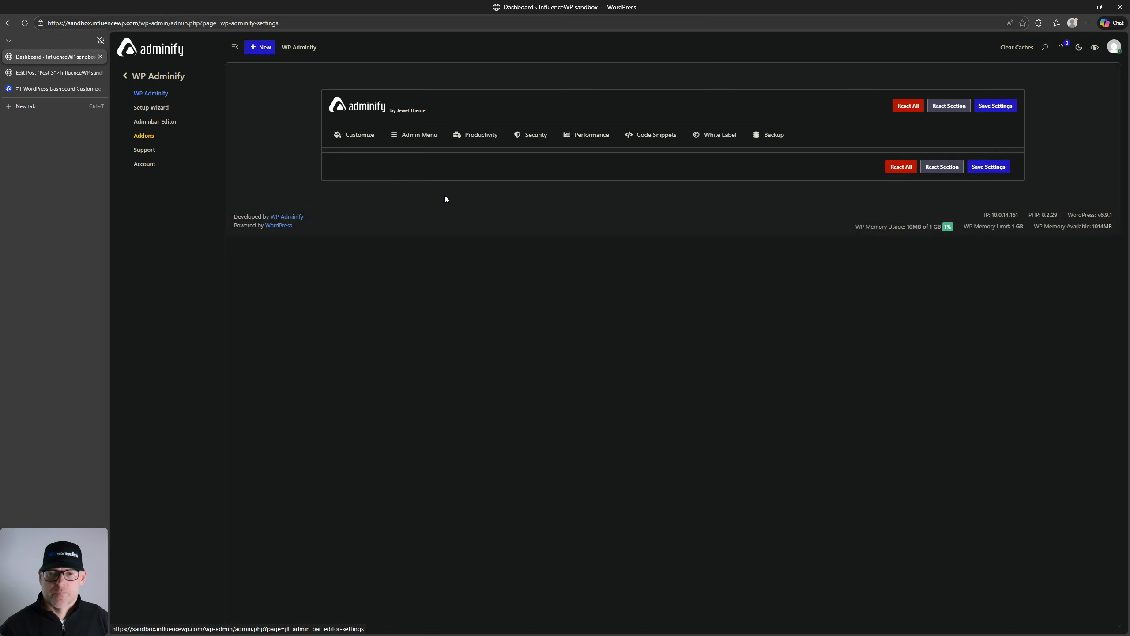
pyautogui.click(593, 135)
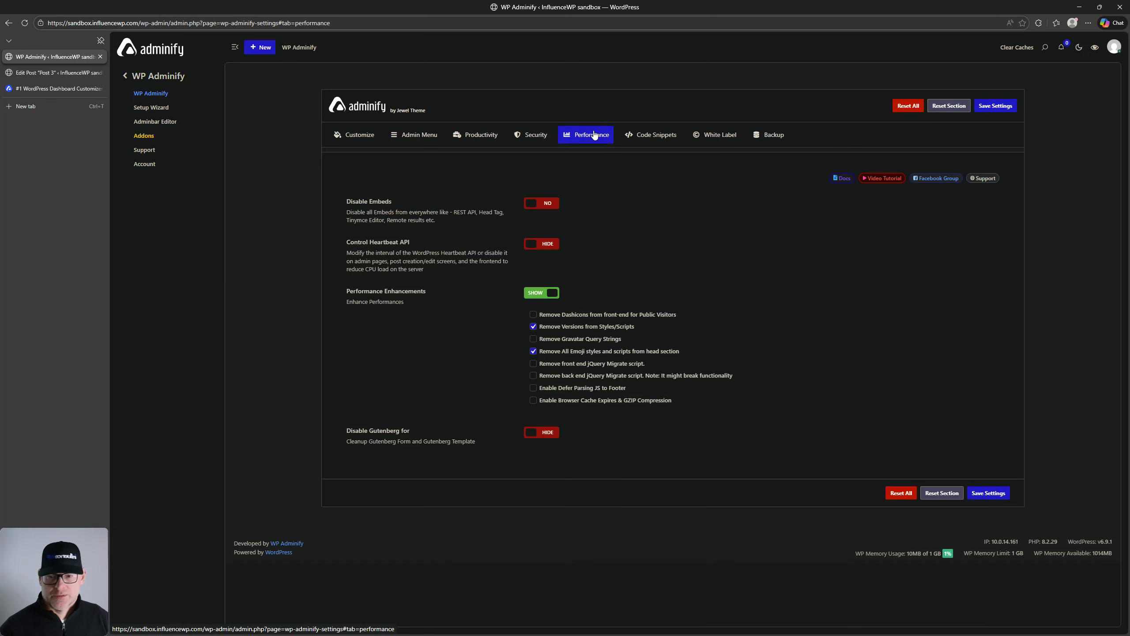
pyautogui.click(547, 432)
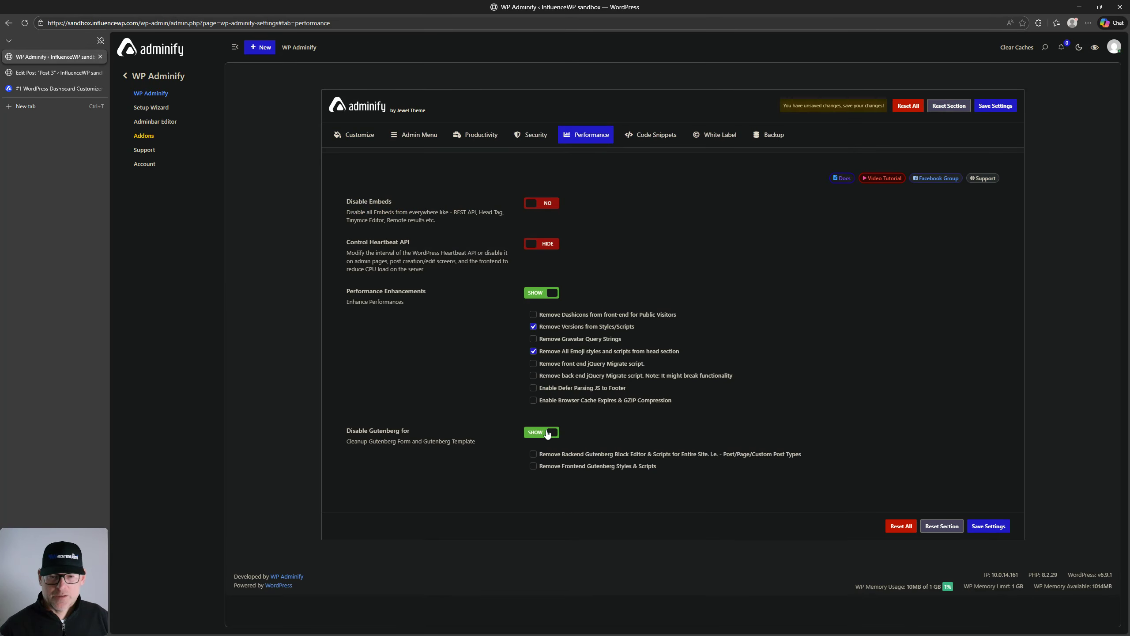
pyautogui.click(536, 458)
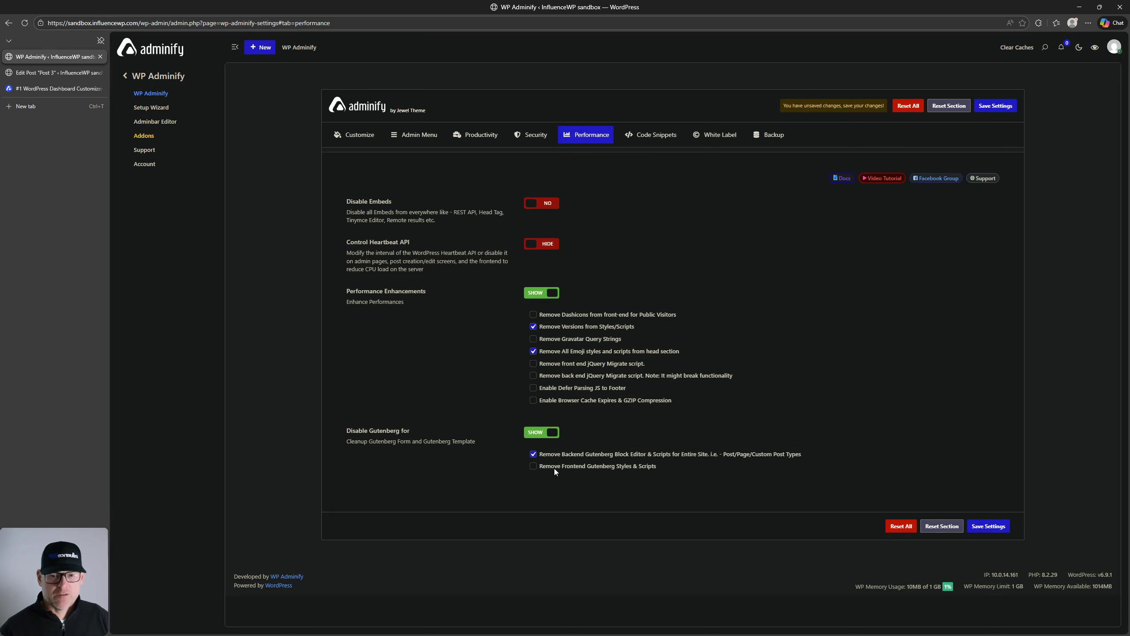
pyautogui.click(987, 528)
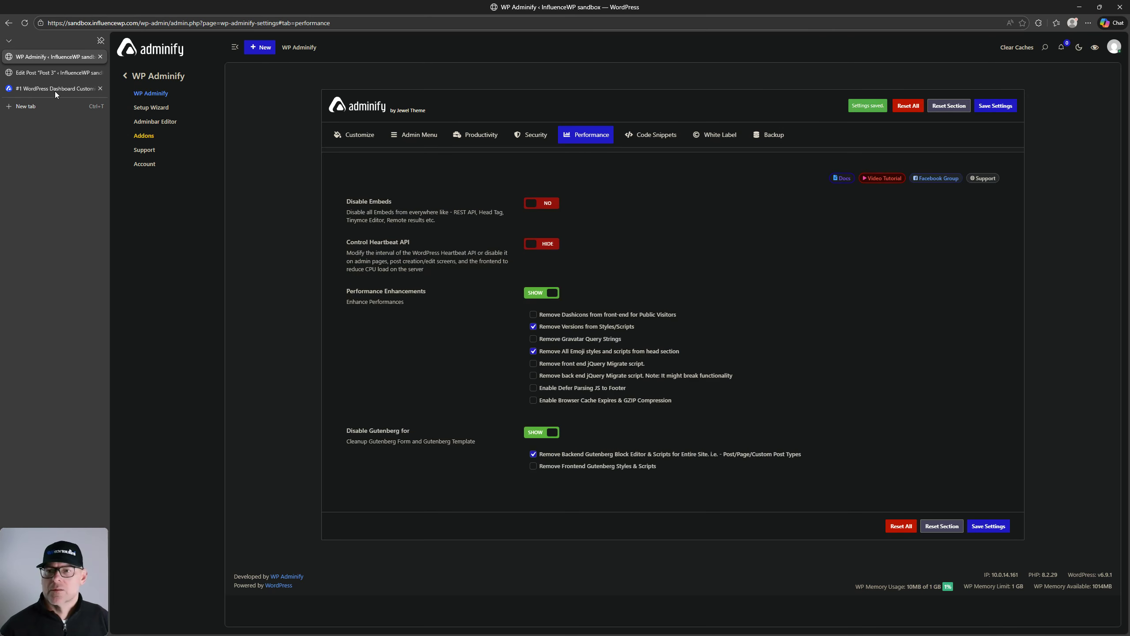
# Reload the open Post 3 edit page and look over the full editor layout
pyautogui.click(49, 72)
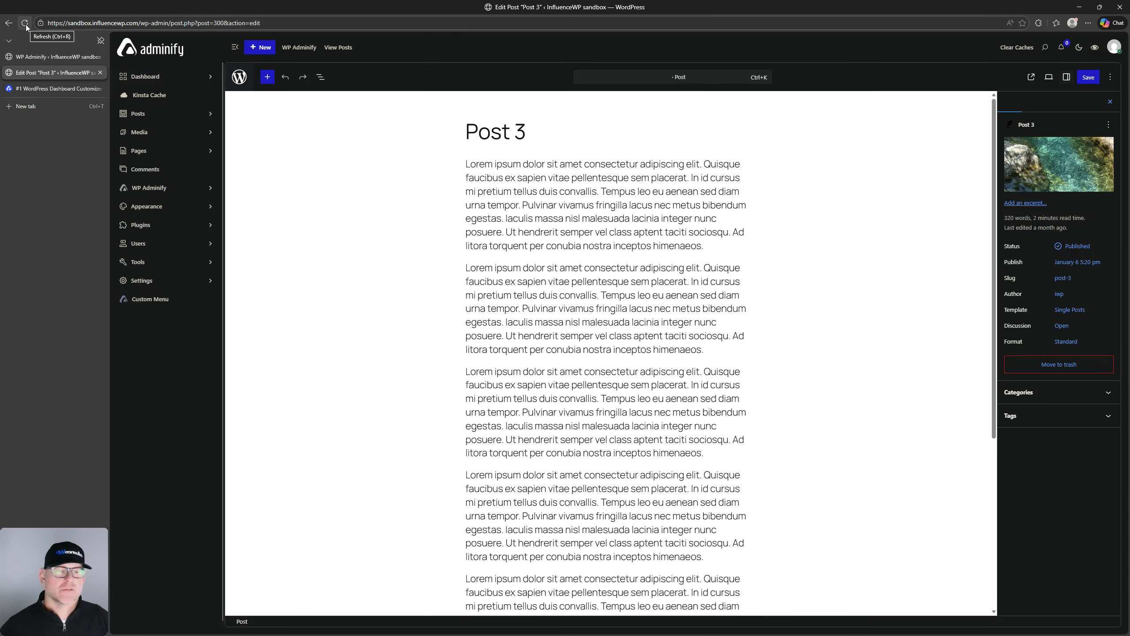
pyautogui.click(25, 25)
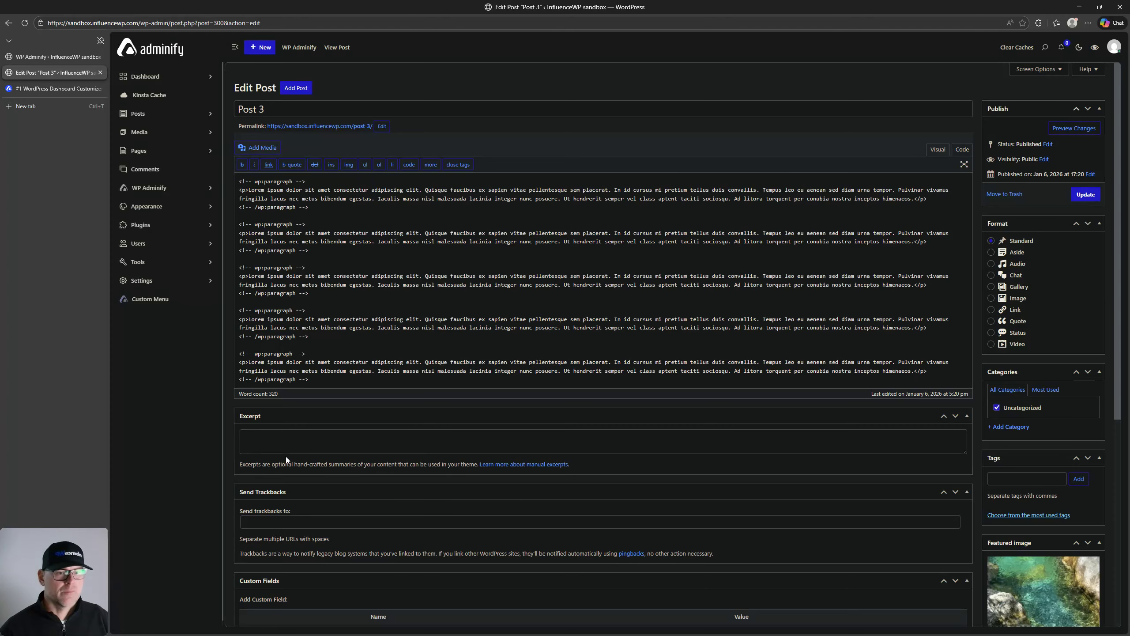
pyautogui.scroll(-6, 298, 450)
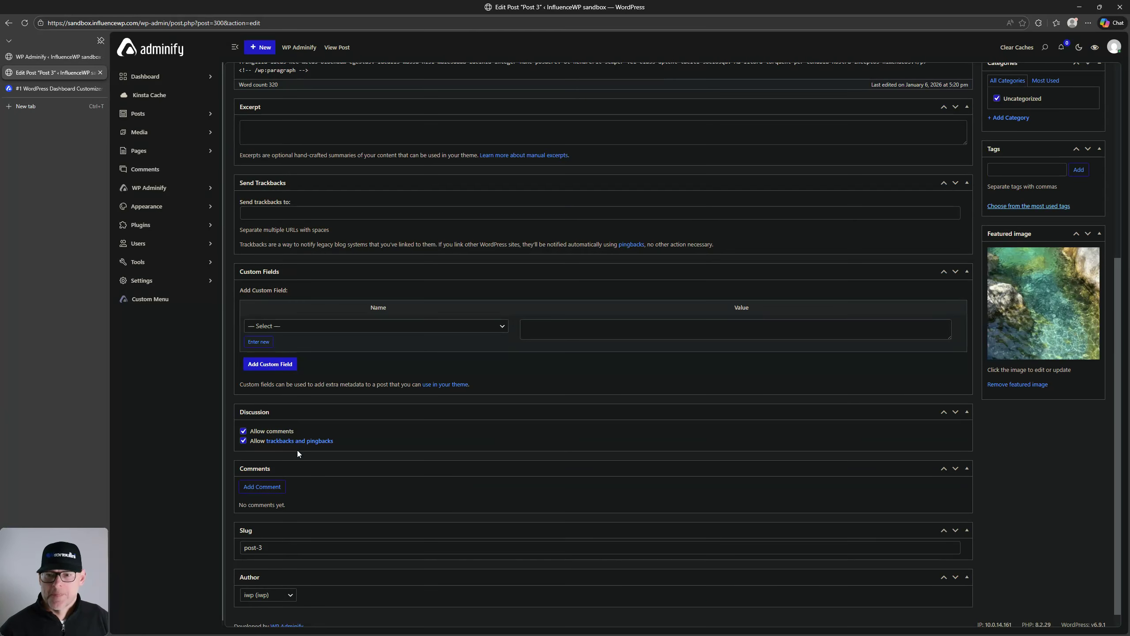
pyautogui.scroll(6, 298, 450)
pyautogui.scroll(-6, 692, 417)
pyautogui.scroll(6, 692, 418)
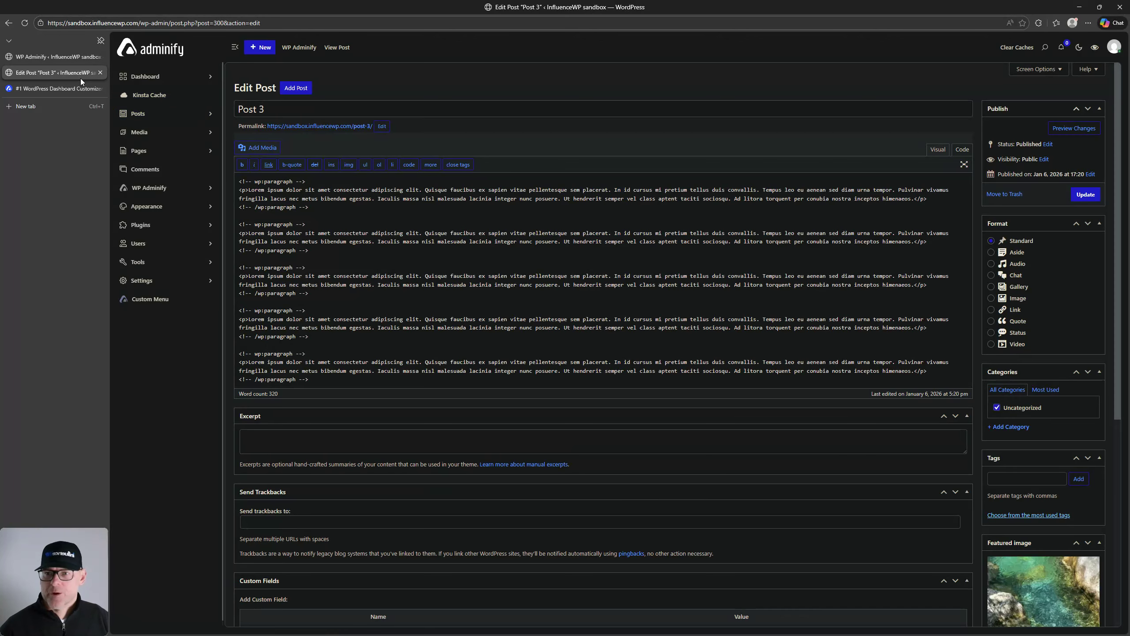
# Return to the WP Adminify Performance settings, switch Disable Gutenberg back off, and save the settings
pyautogui.click(64, 57)
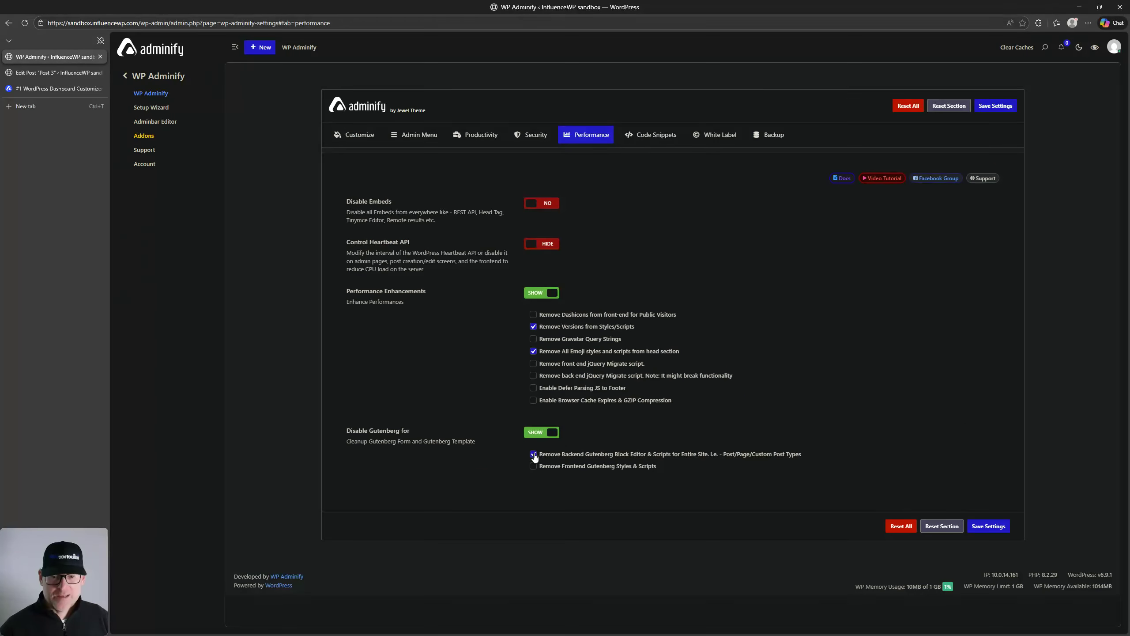
pyautogui.click(541, 432)
pyautogui.click(988, 494)
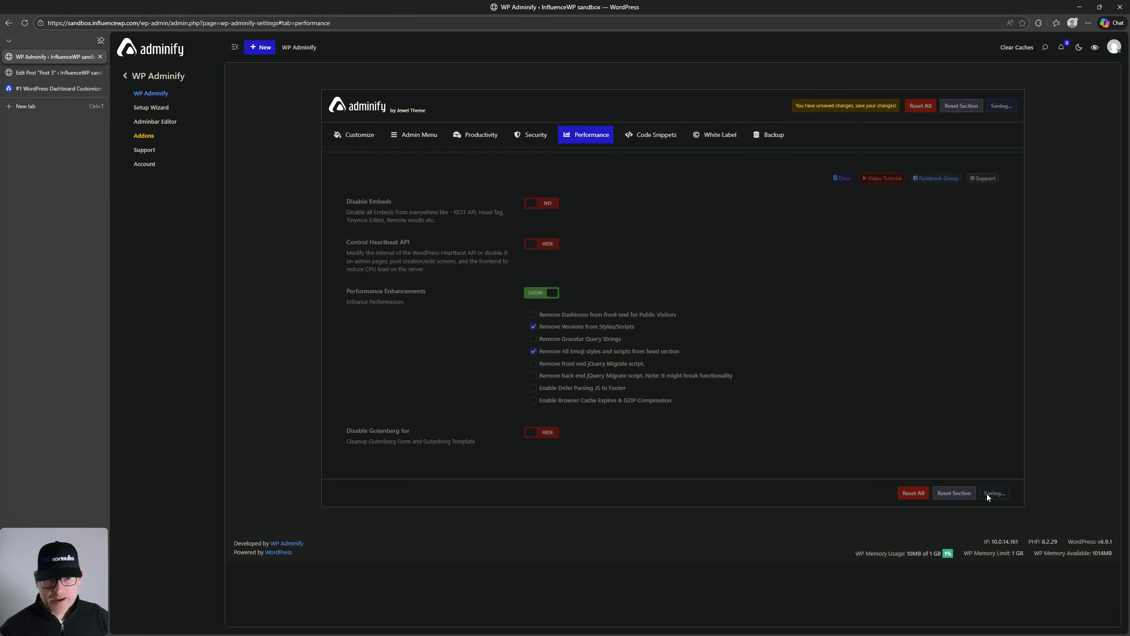
# Reload the open Post 3 edit page to check its editor, and return to the WP Adminify settings
pyautogui.click(57, 72)
pyautogui.click(23, 24)
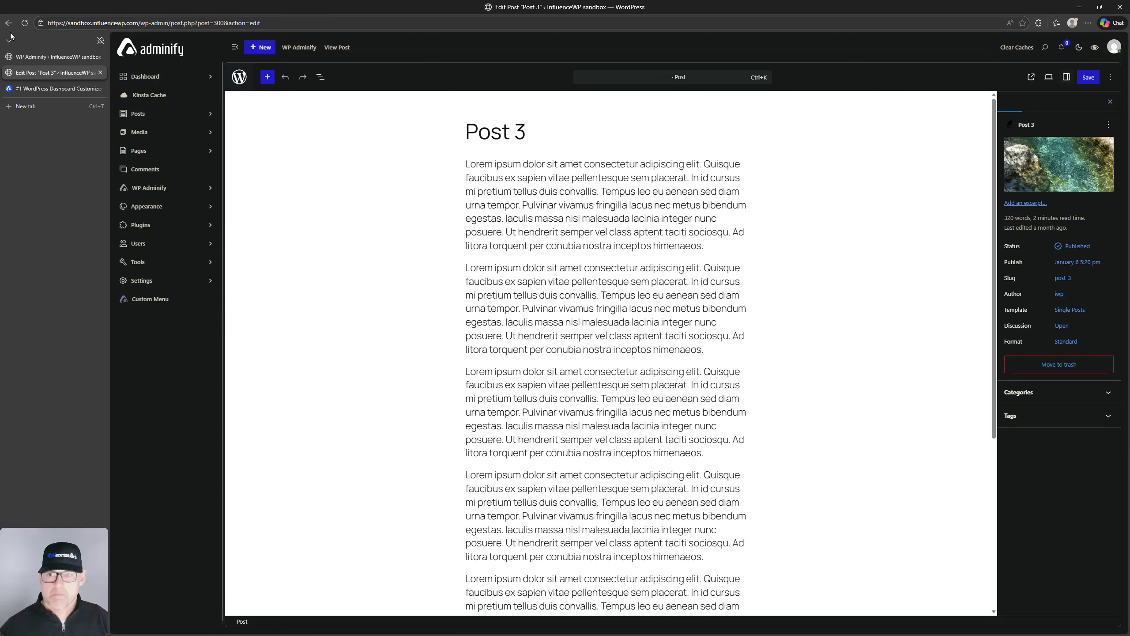
pyautogui.click(53, 57)
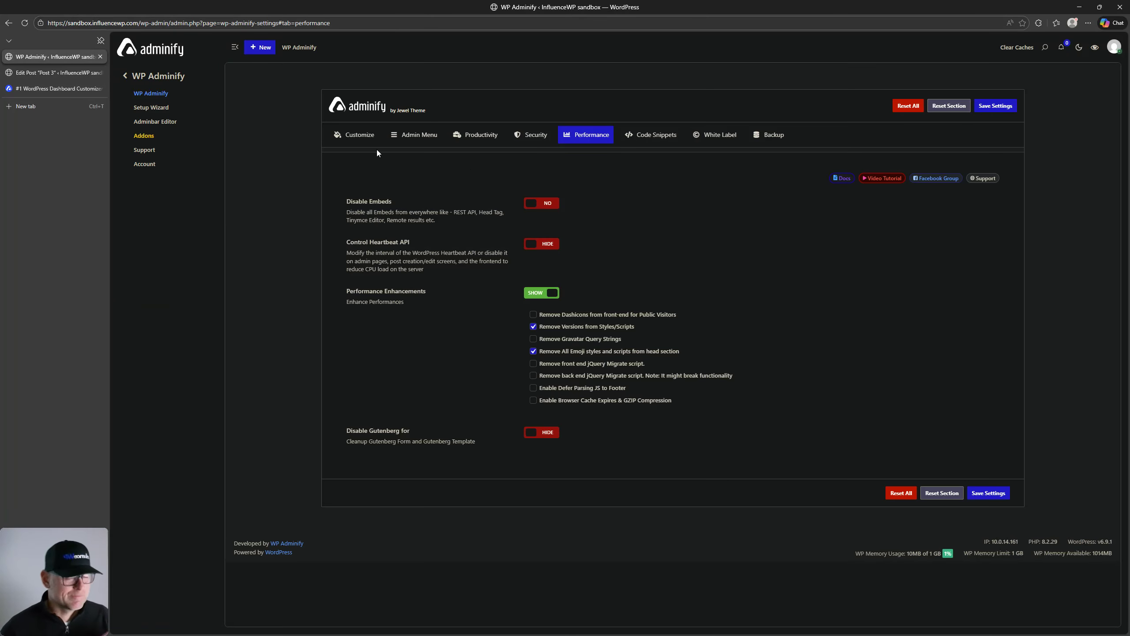
# Look over the Admin Scripts and Frontend Scripts sections of WP Adminify's Code Snippets settings
pyautogui.click(664, 143)
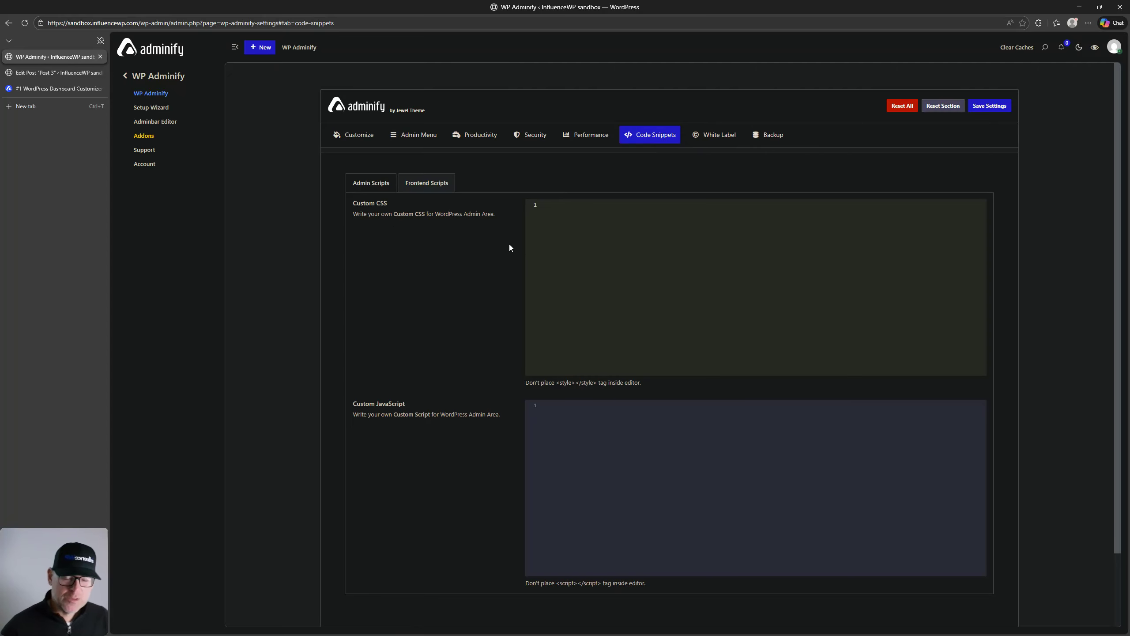
pyautogui.click(361, 183)
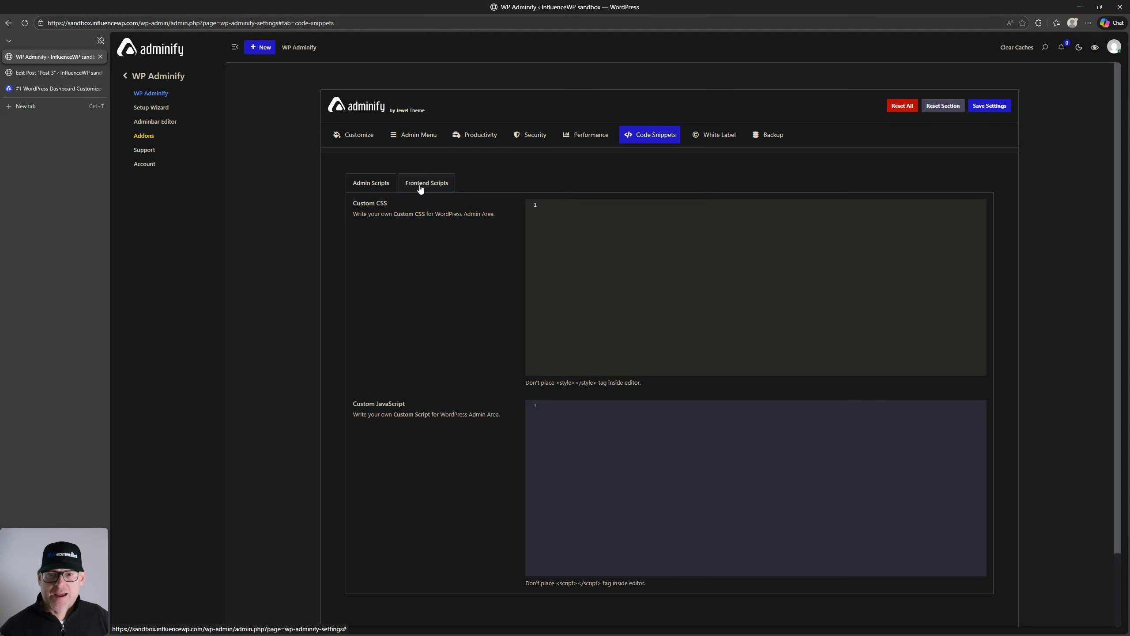
pyautogui.click(429, 188)
pyautogui.click(377, 186)
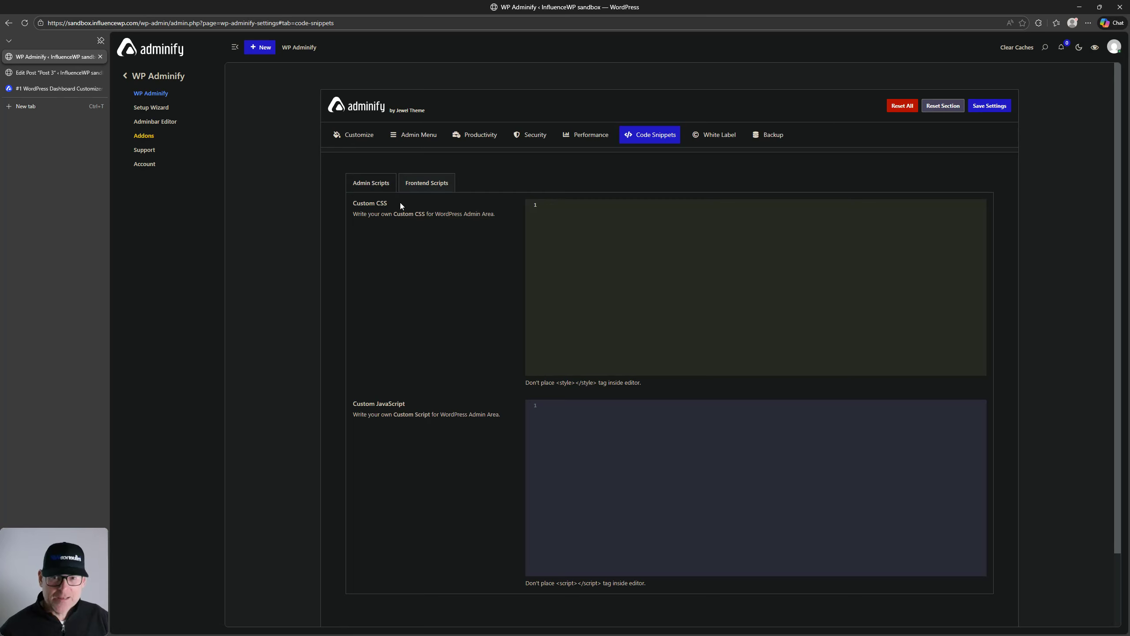
pyautogui.click(418, 188)
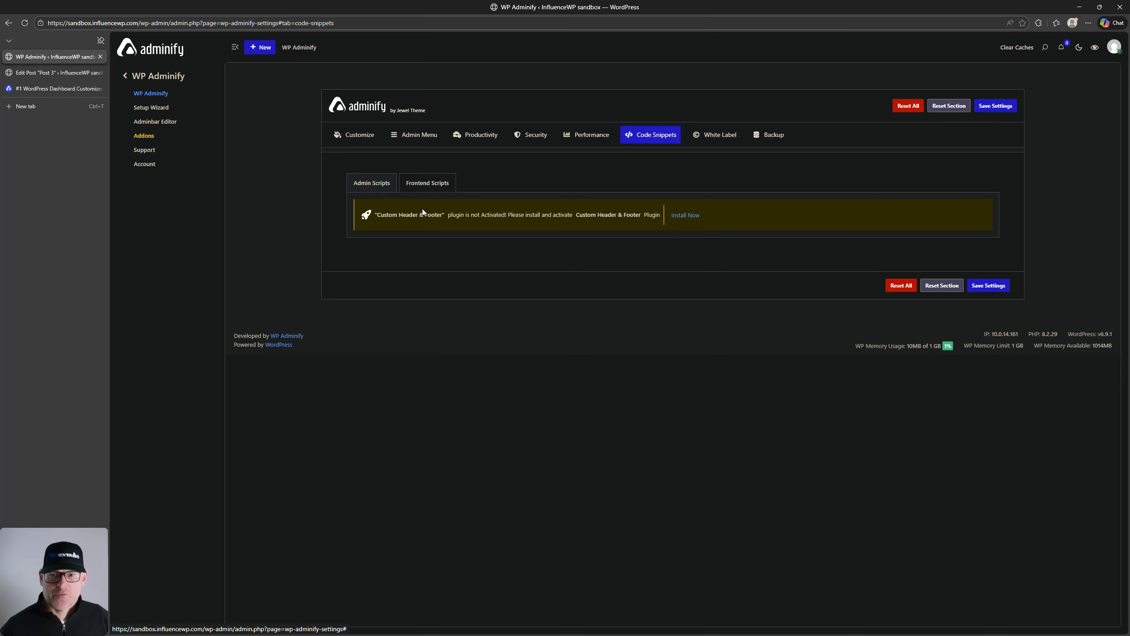
pyautogui.press('ctrl')
pyautogui.press('ctrl')
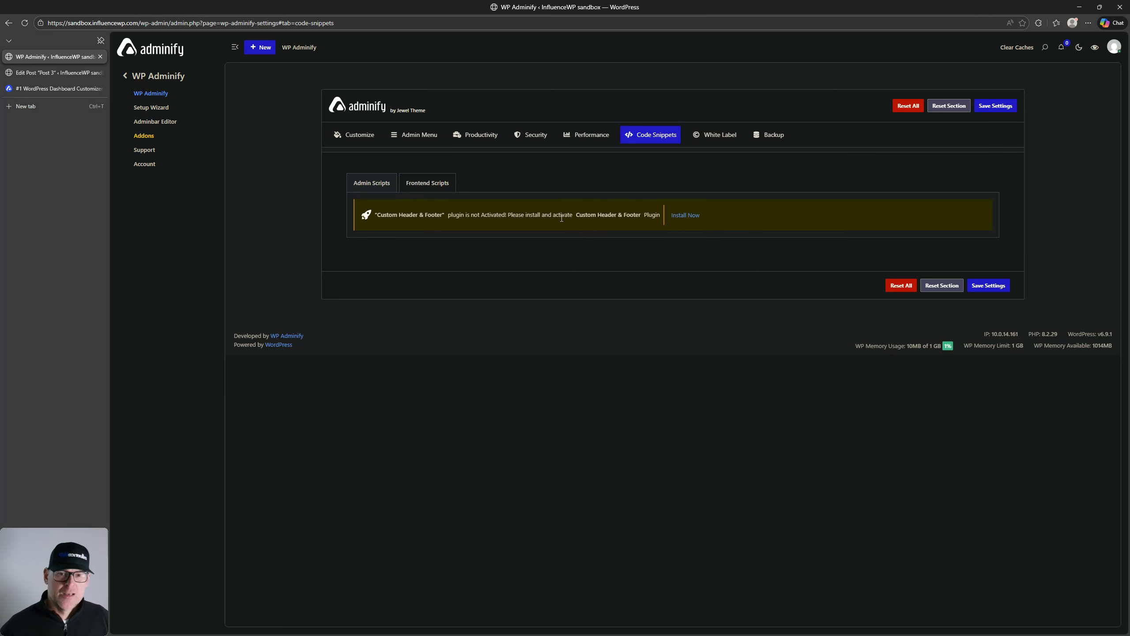
# From the Frontend Scripts plugin notice, go to the WP Adminify add-ons and install Header & Footer Scripts
pyautogui.click(685, 216)
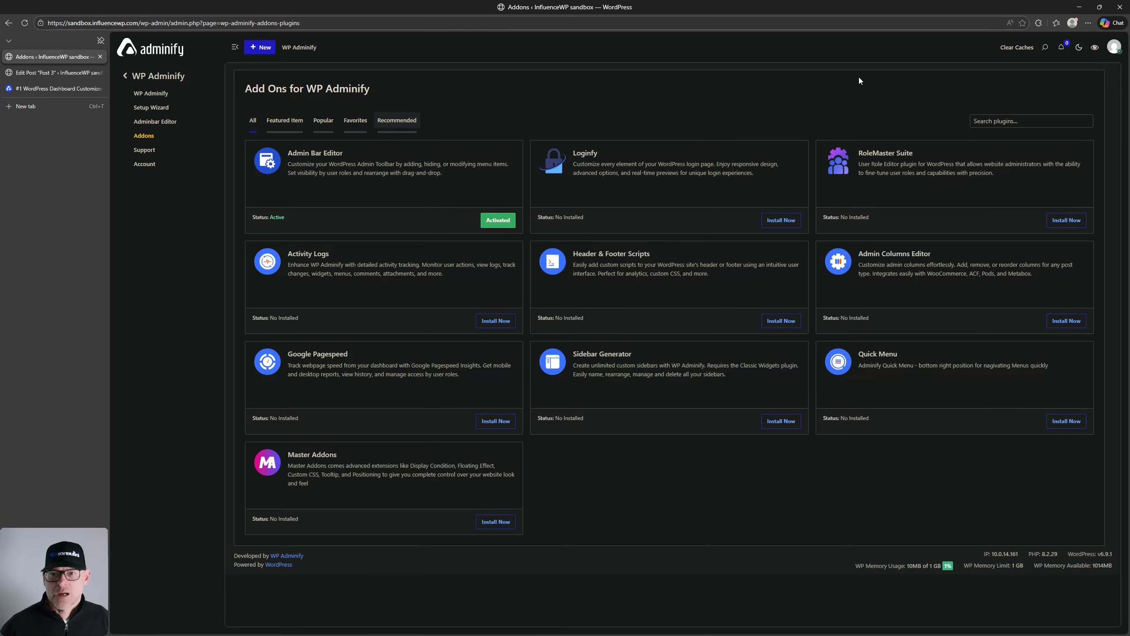
pyautogui.moveTo(621, 257)
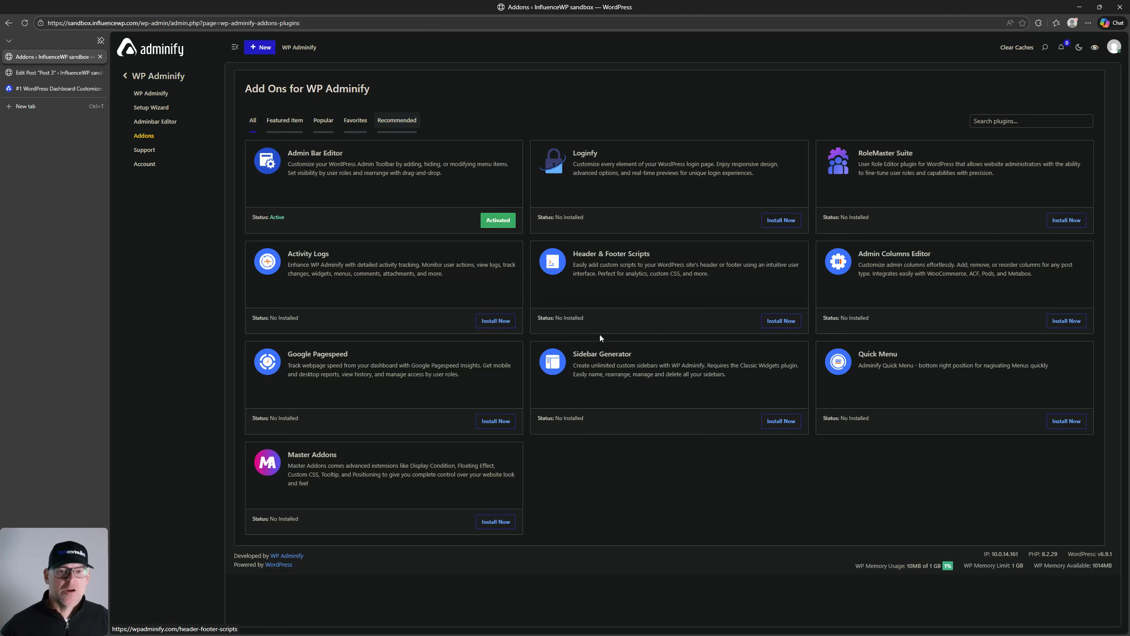
pyautogui.moveTo(611, 372)
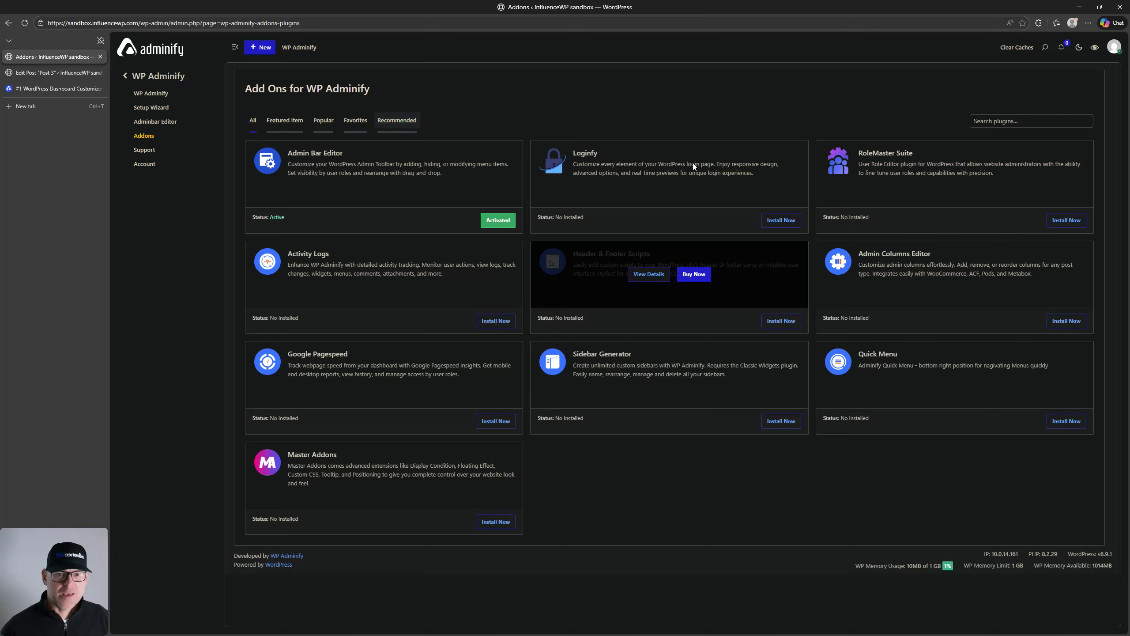
pyautogui.click(782, 323)
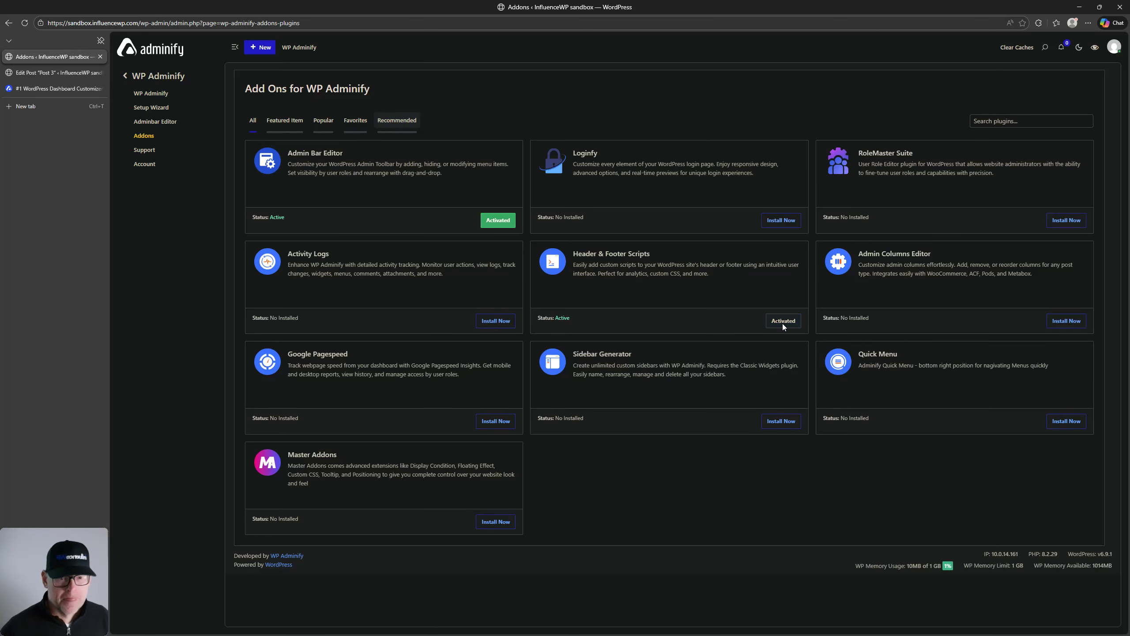
# Open the installed plugins list in the browser tab holding Post 3 and filter it to active plugins
pyautogui.click(57, 73)
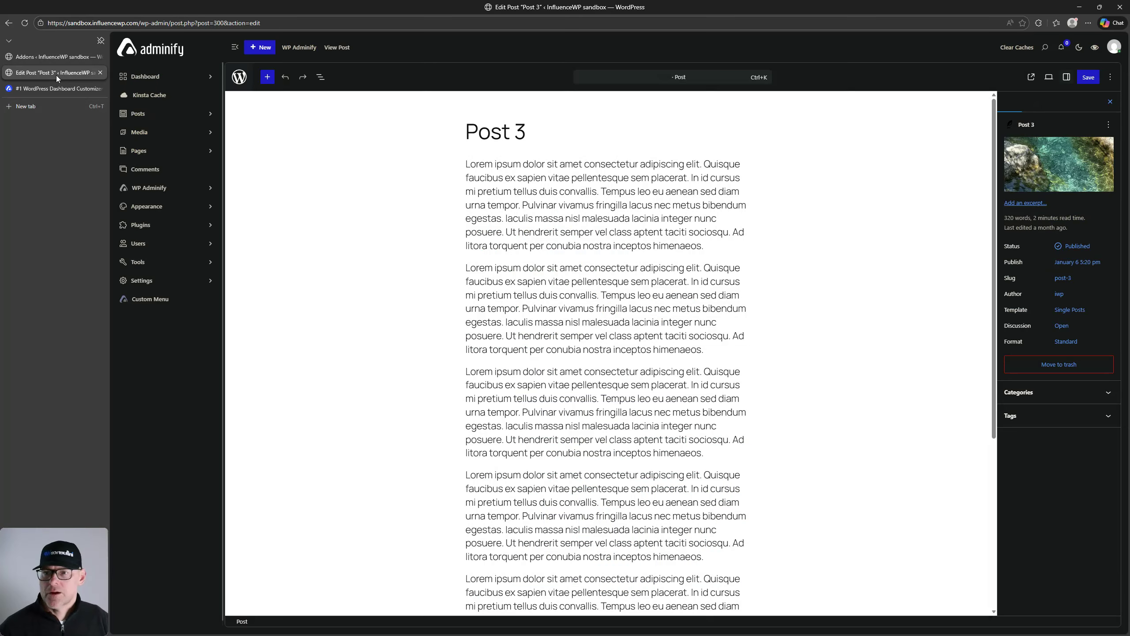
pyautogui.click(147, 234)
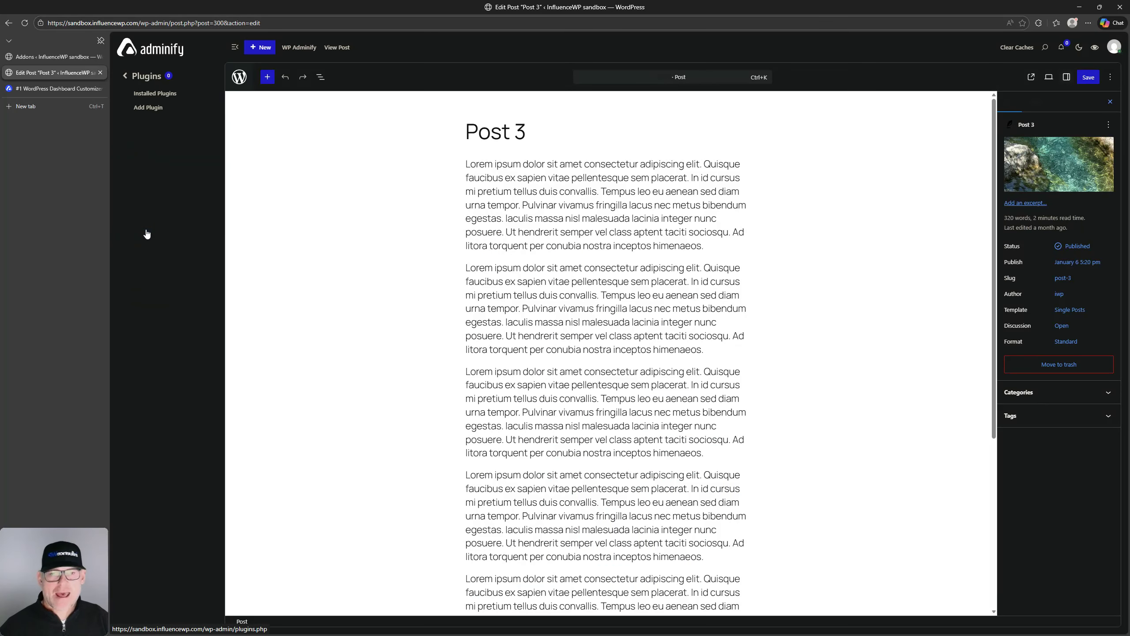
pyautogui.click(147, 94)
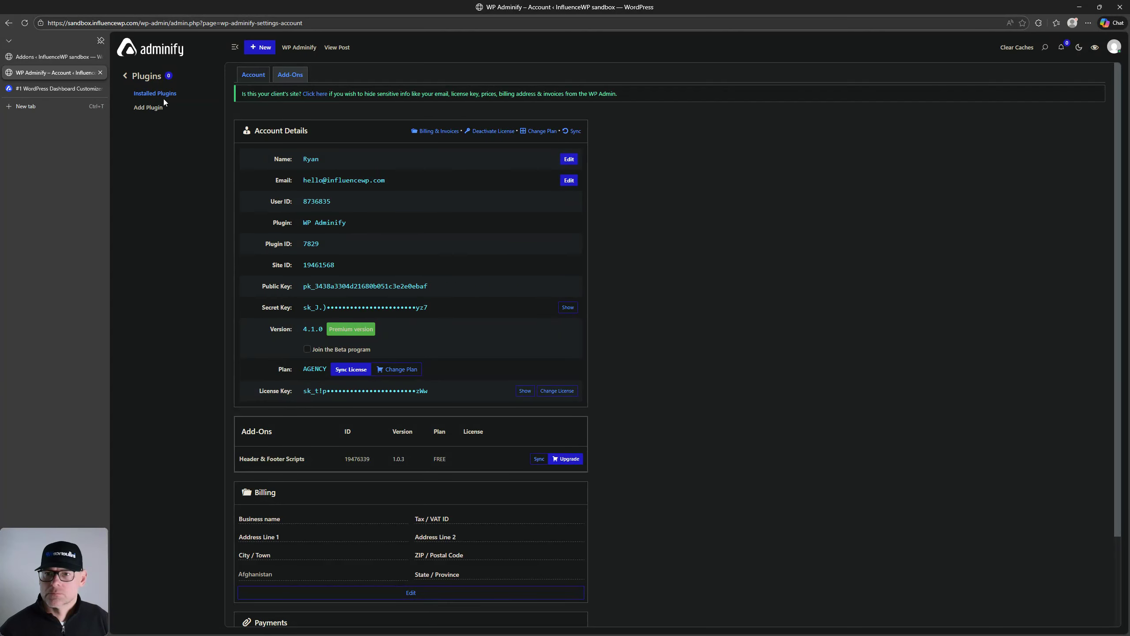
pyautogui.click(163, 94)
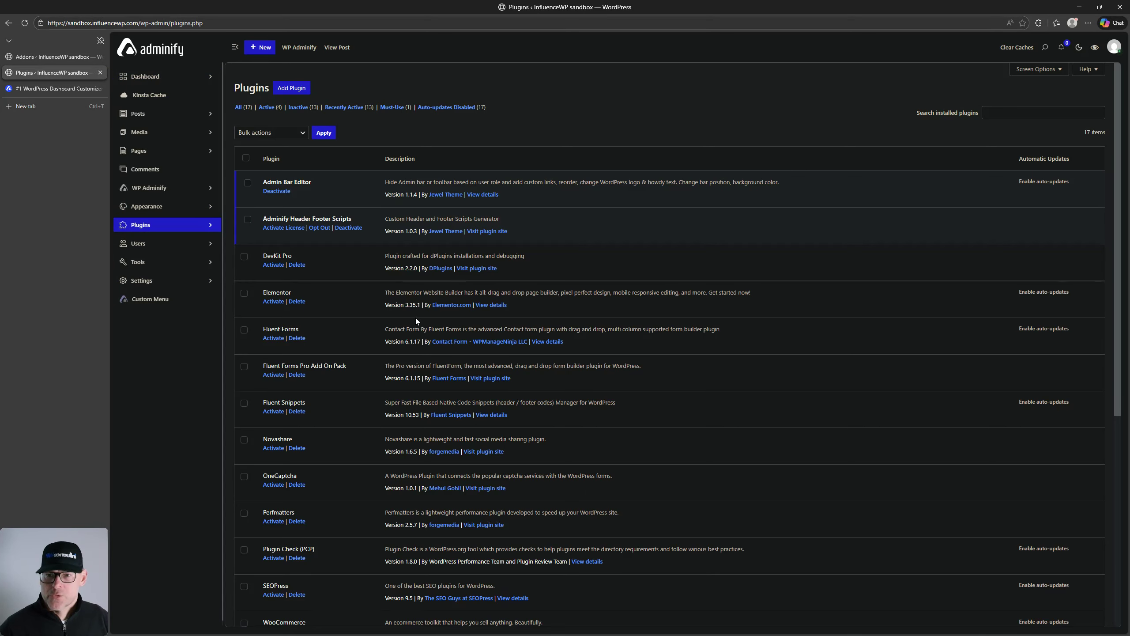
pyautogui.click(270, 108)
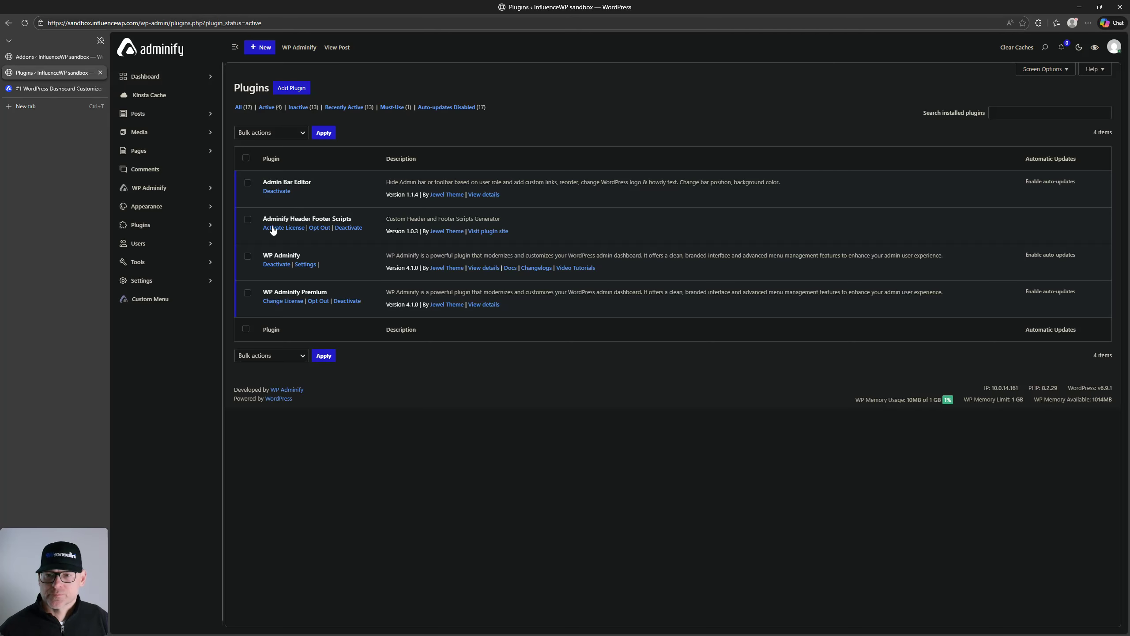
# Examine the Admin Bar Editor and Adminify Header Footer Scripts entries, including the latter's license activation option
pyautogui.tripleClick(295, 219)
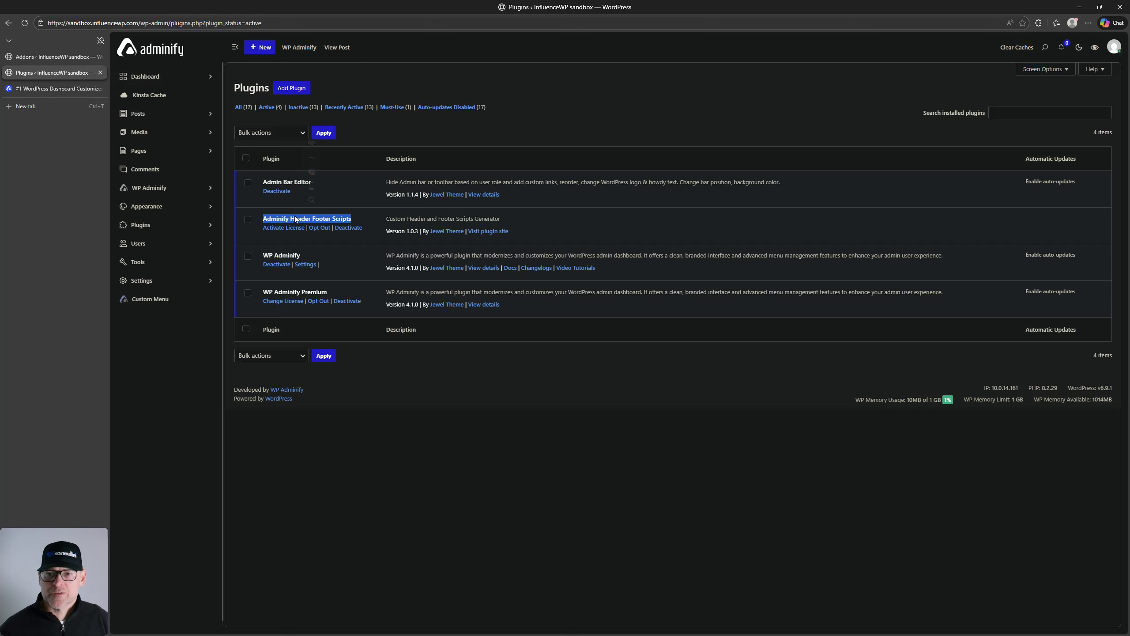
pyautogui.click(369, 526)
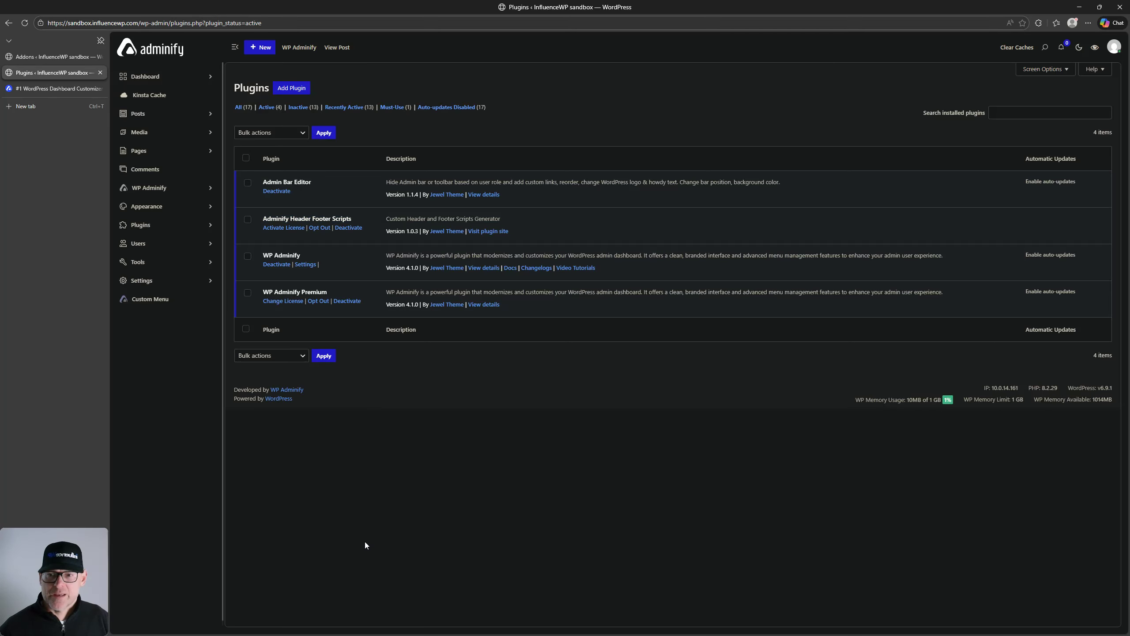
pyautogui.click(280, 230)
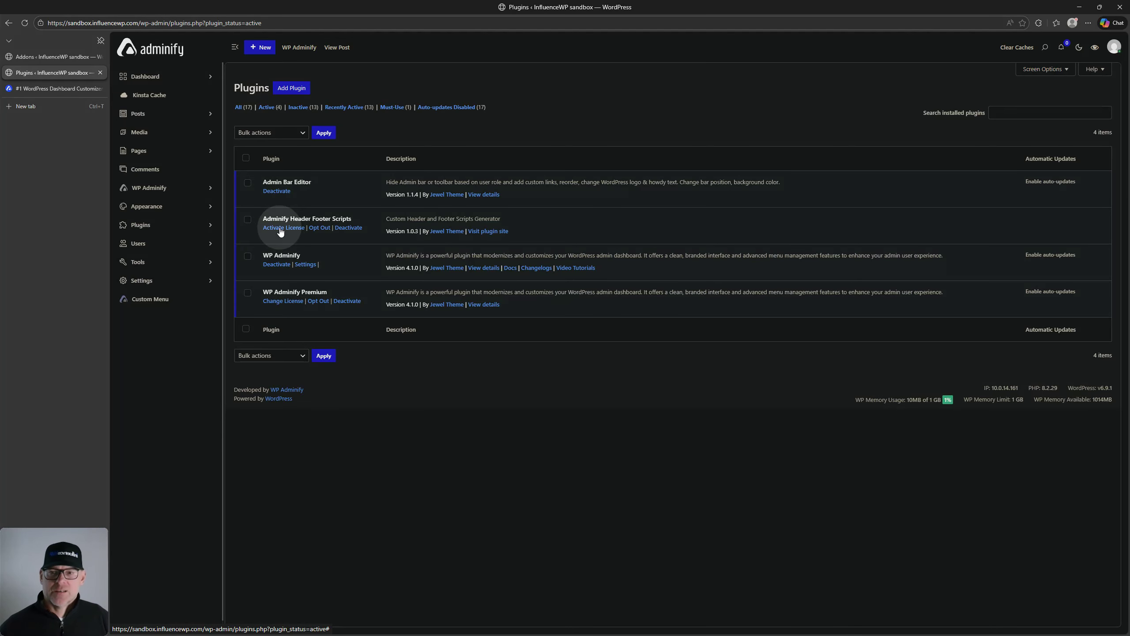
pyautogui.tripleClick(288, 182)
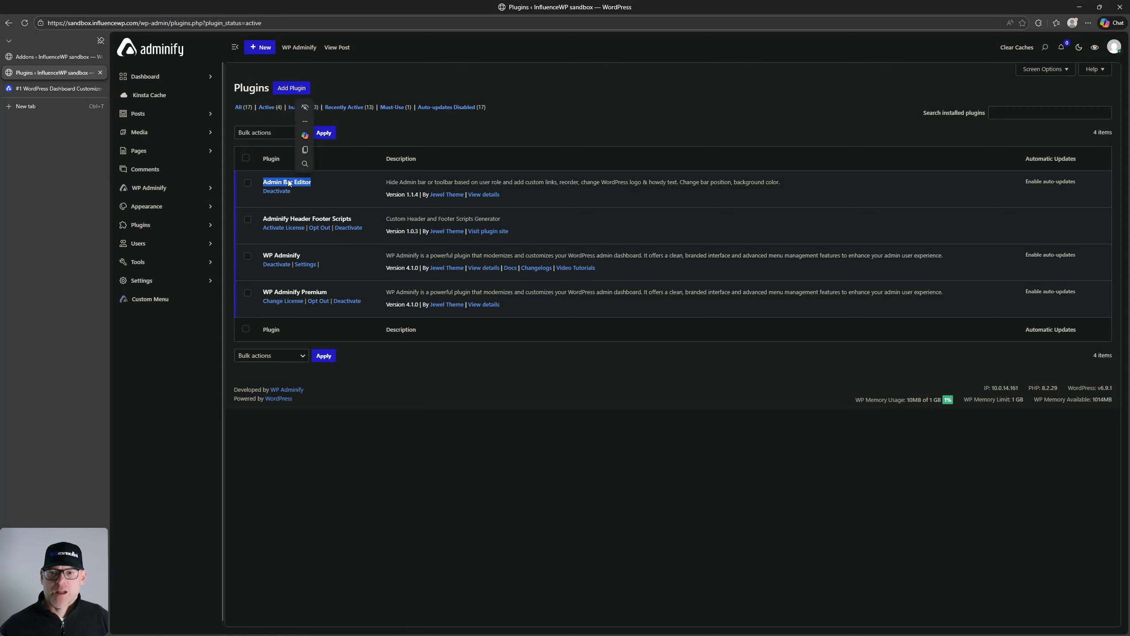
pyautogui.click(497, 501)
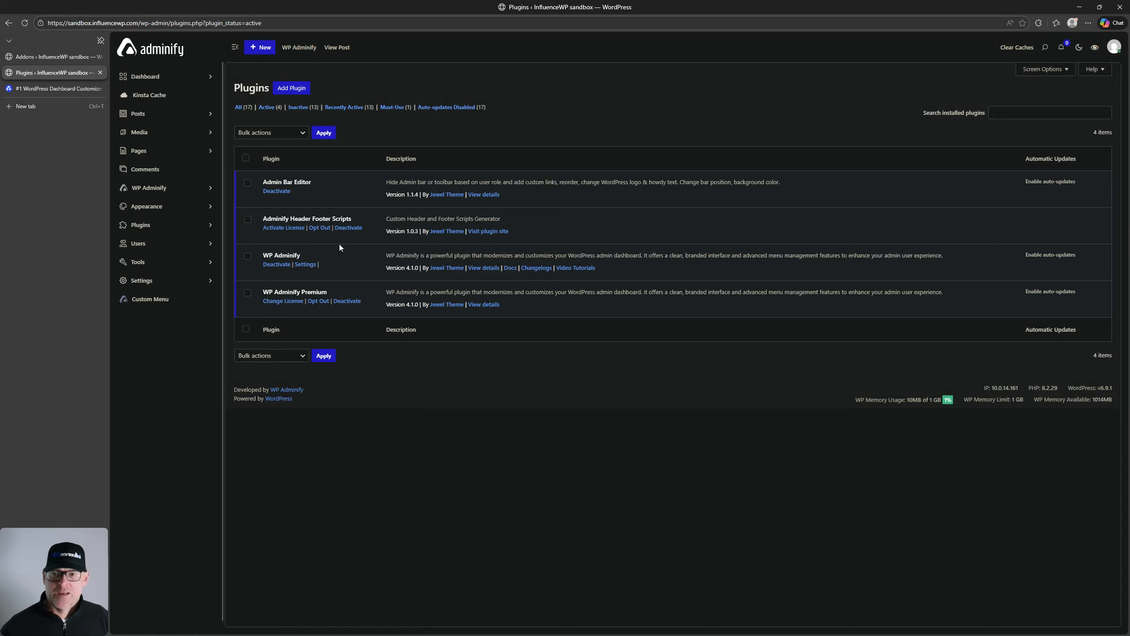
pyautogui.tripleClick(308, 218)
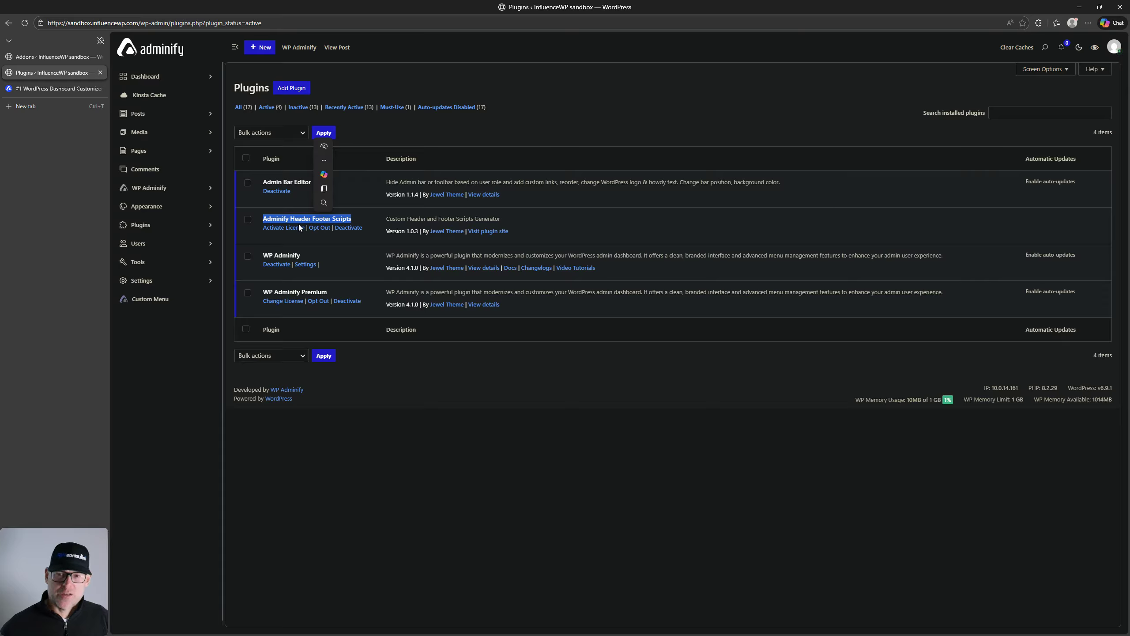
pyautogui.click(444, 506)
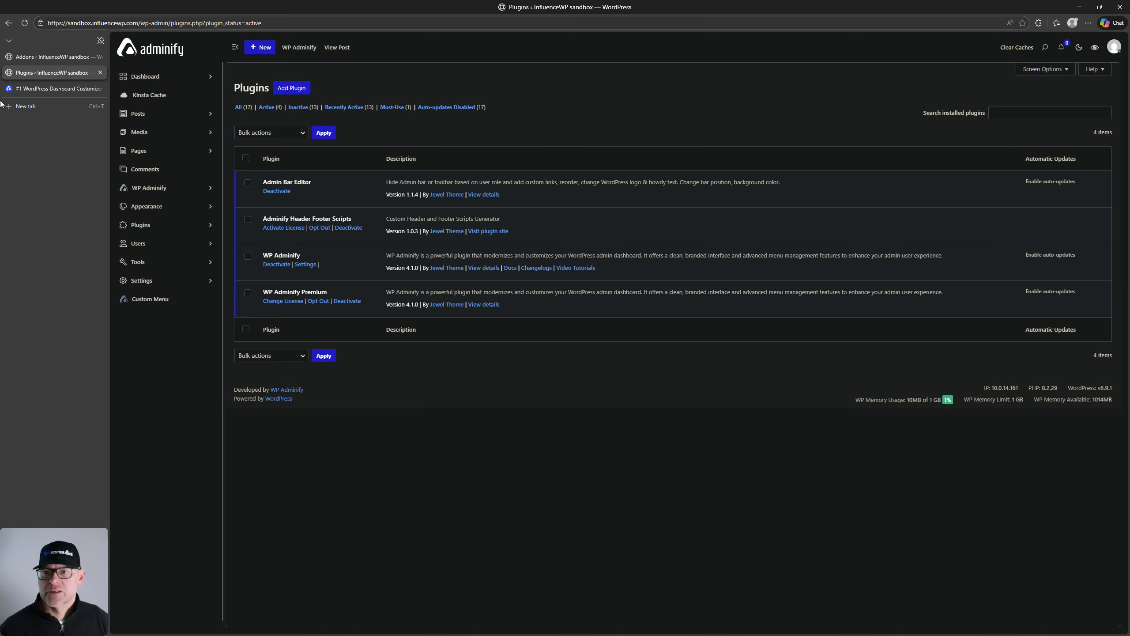
# Return to the WP Adminify settings and open the Frontend Scripts section of Code Snippets
pyautogui.click(30, 56)
pyautogui.moveTo(644, 273)
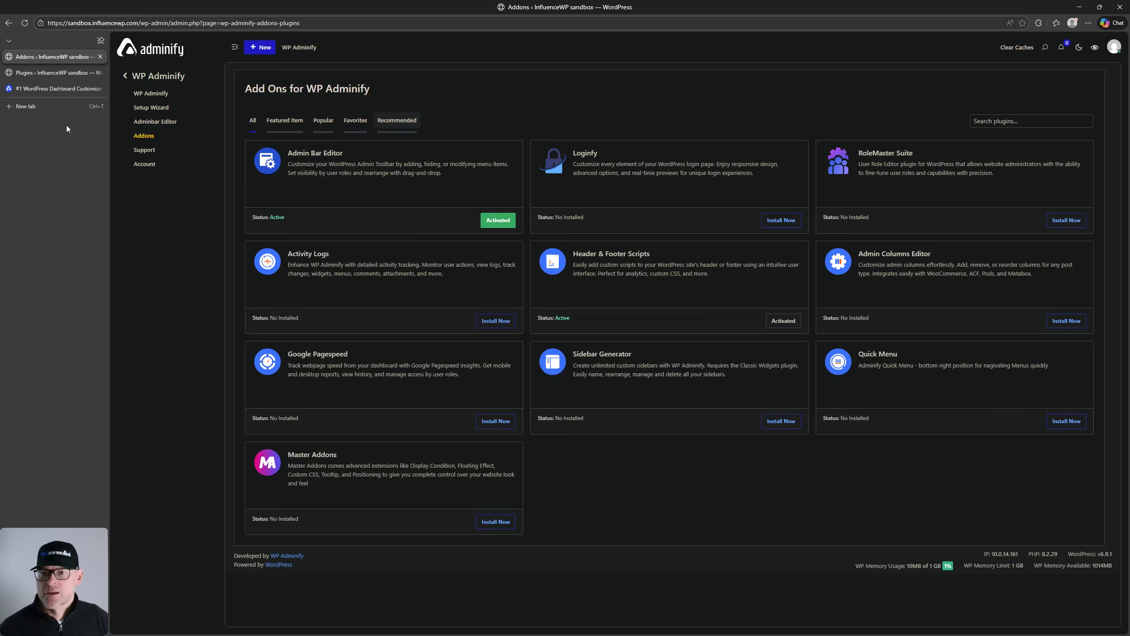
pyautogui.click(154, 95)
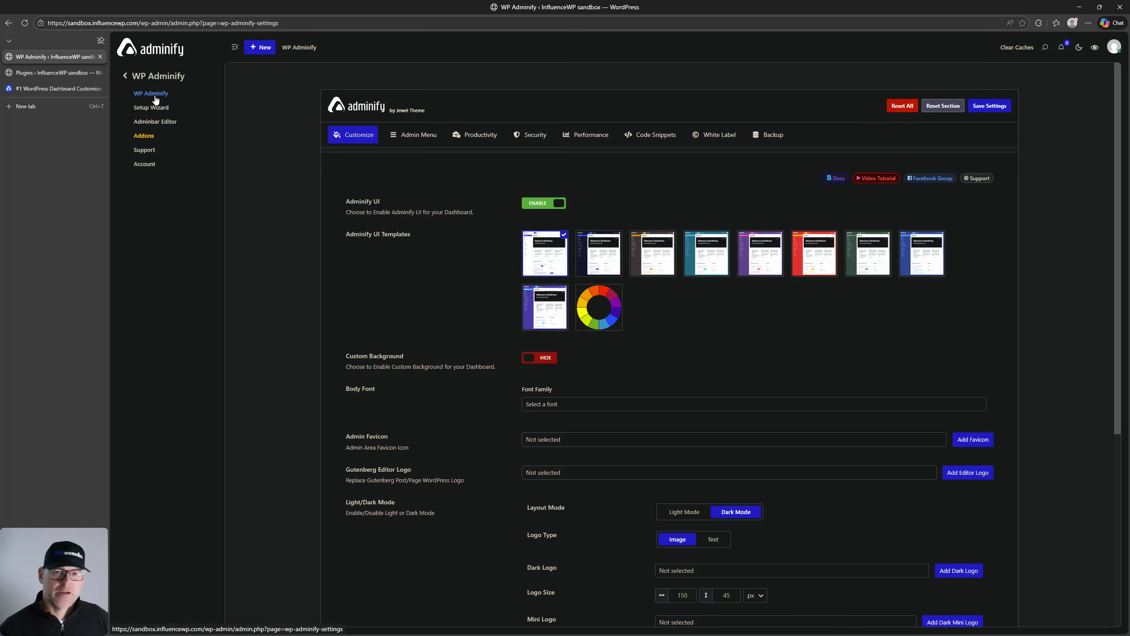
pyautogui.click(645, 139)
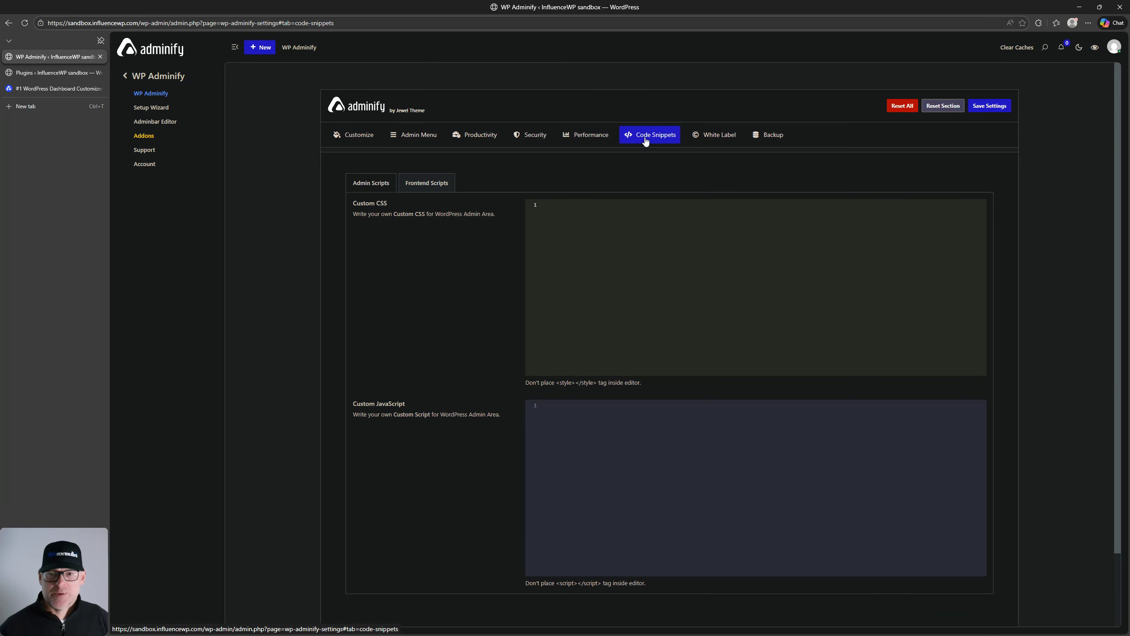
pyautogui.click(428, 183)
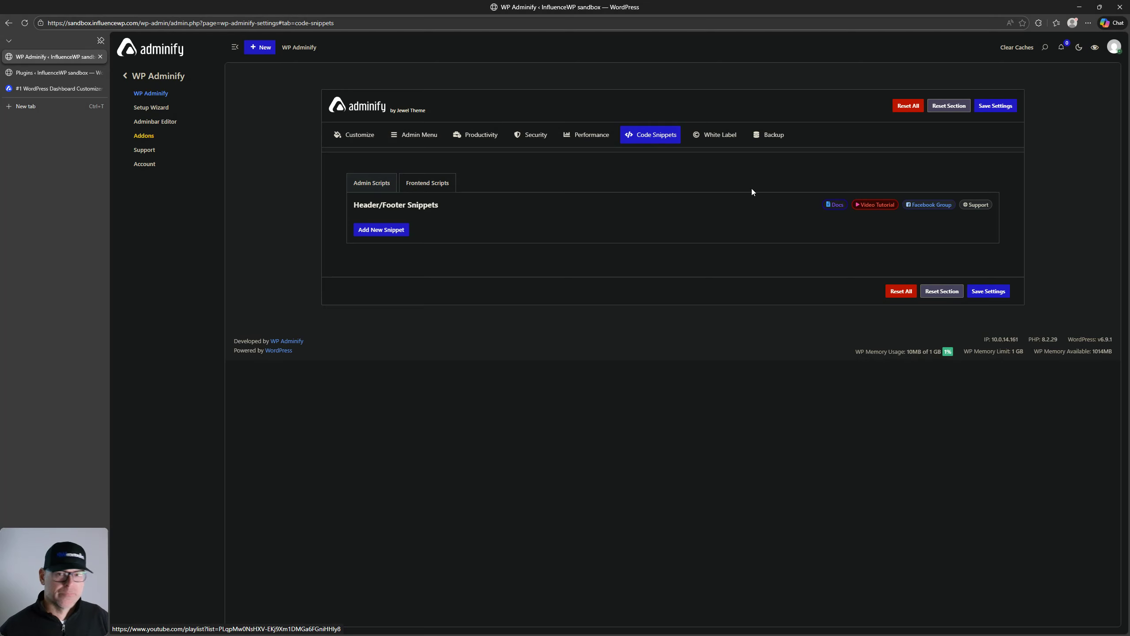
# Look through the Custom CSS and Custom JavaScript editors under Admin Scripts, and go back to Frontend Scripts
pyautogui.click(373, 183)
pyautogui.scroll(-2, 458, 298)
pyautogui.scroll(2, 458, 297)
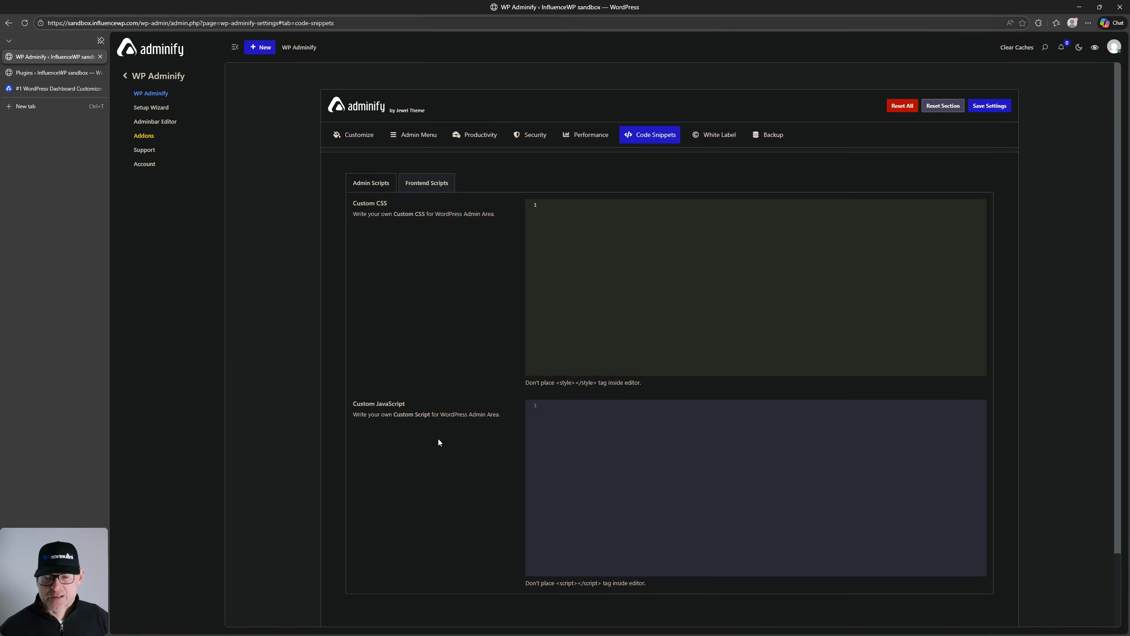
pyautogui.scroll(-2, 436, 394)
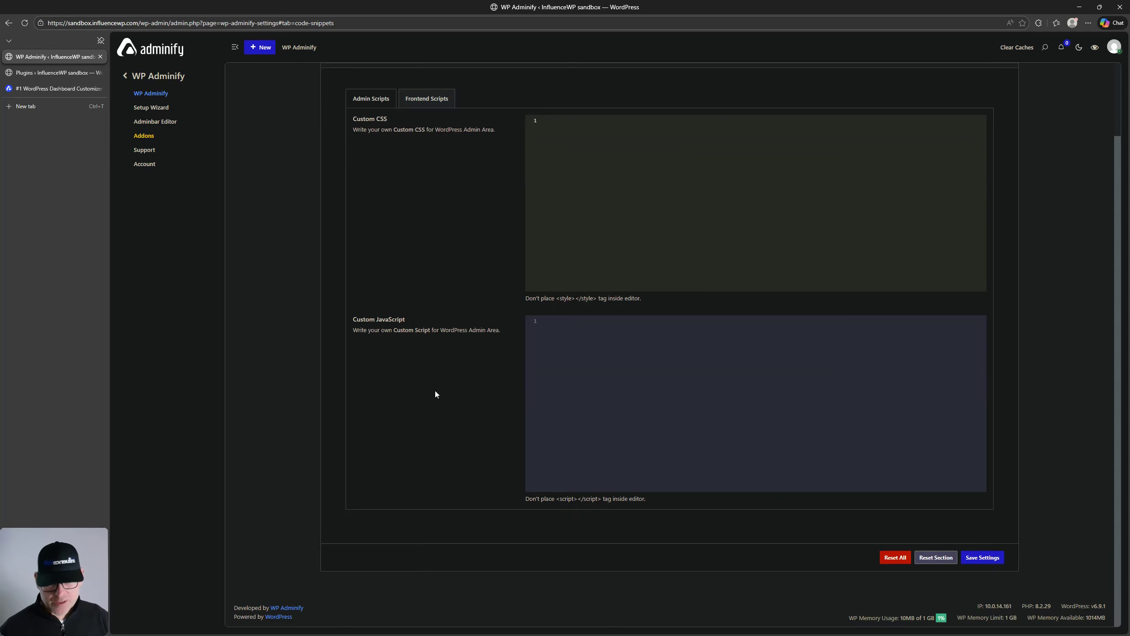
pyautogui.scroll(2, 434, 392)
pyautogui.click(428, 184)
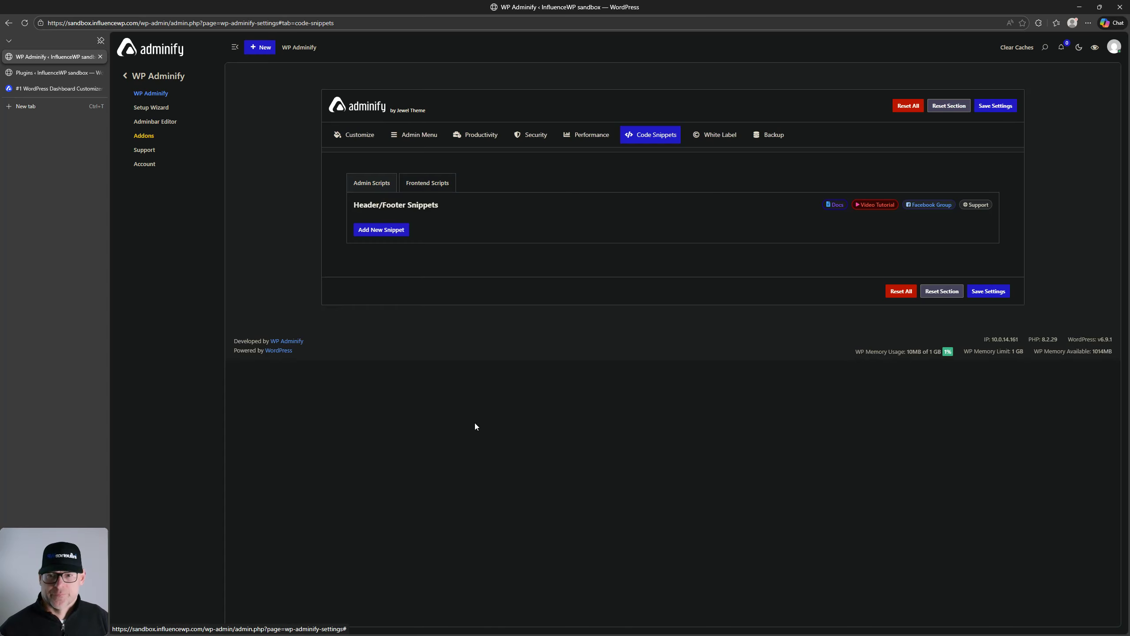
# Add a new header/footer snippet, view its Display on choices, and set its Location to Before Content (Pro)
pyautogui.click(407, 230)
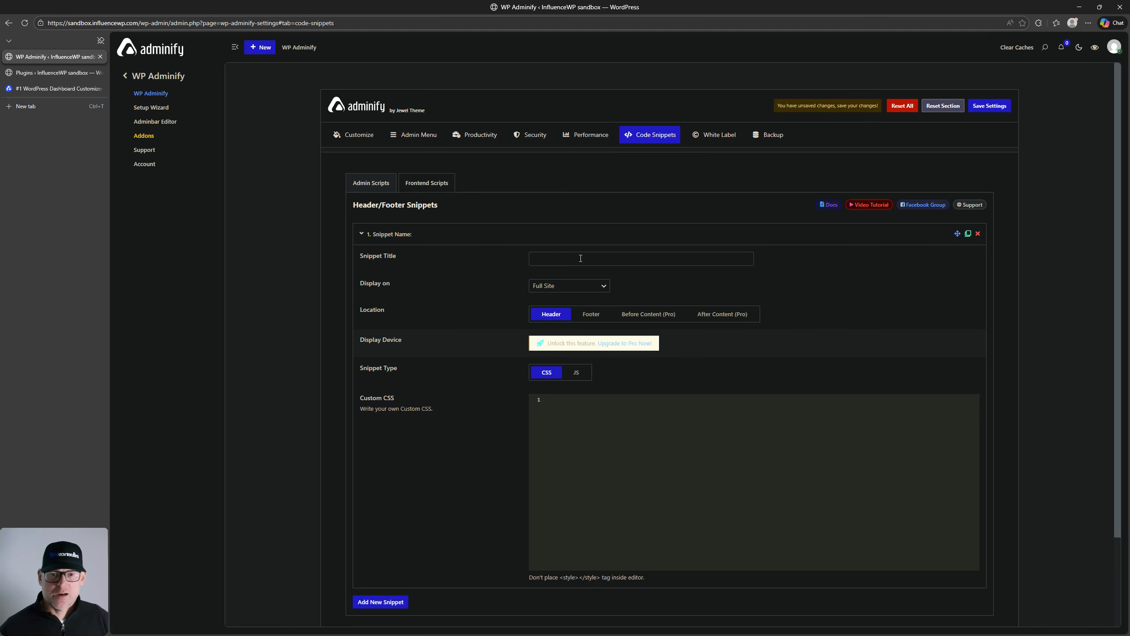
pyautogui.click(564, 287)
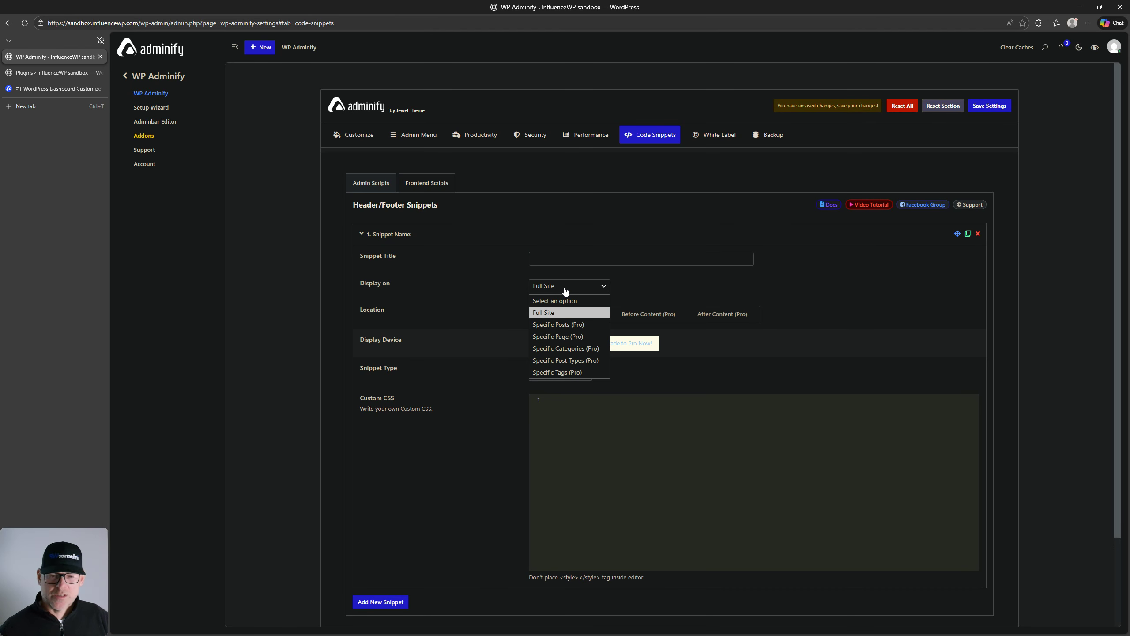
pyautogui.click(565, 291)
pyautogui.scroll(-1, 572, 293)
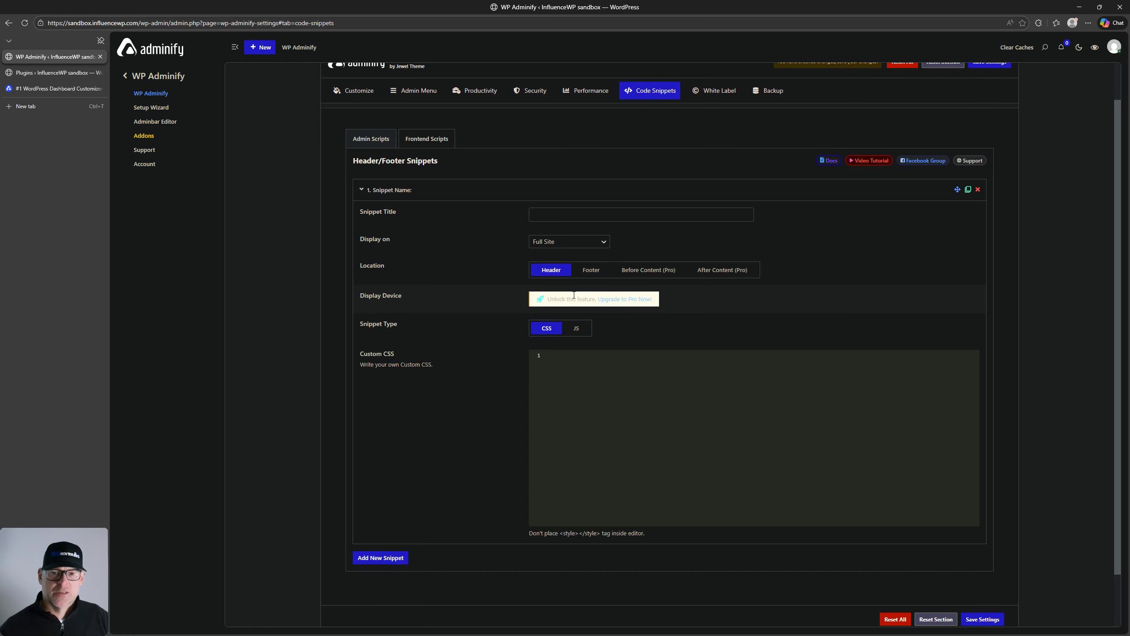
pyautogui.click(592, 272)
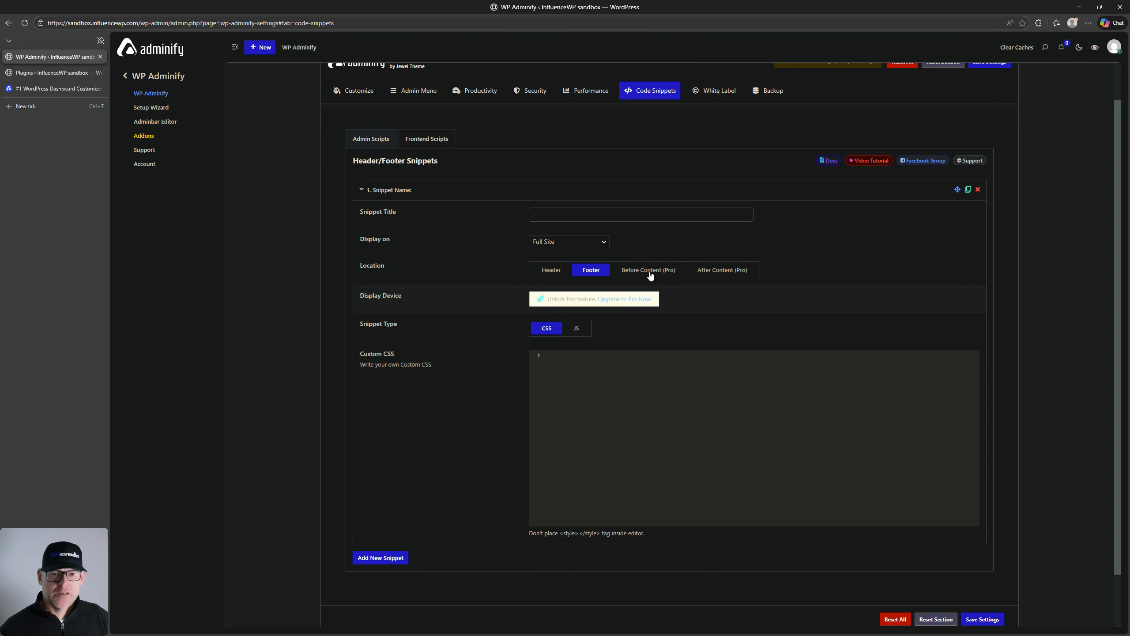
pyautogui.click(651, 276)
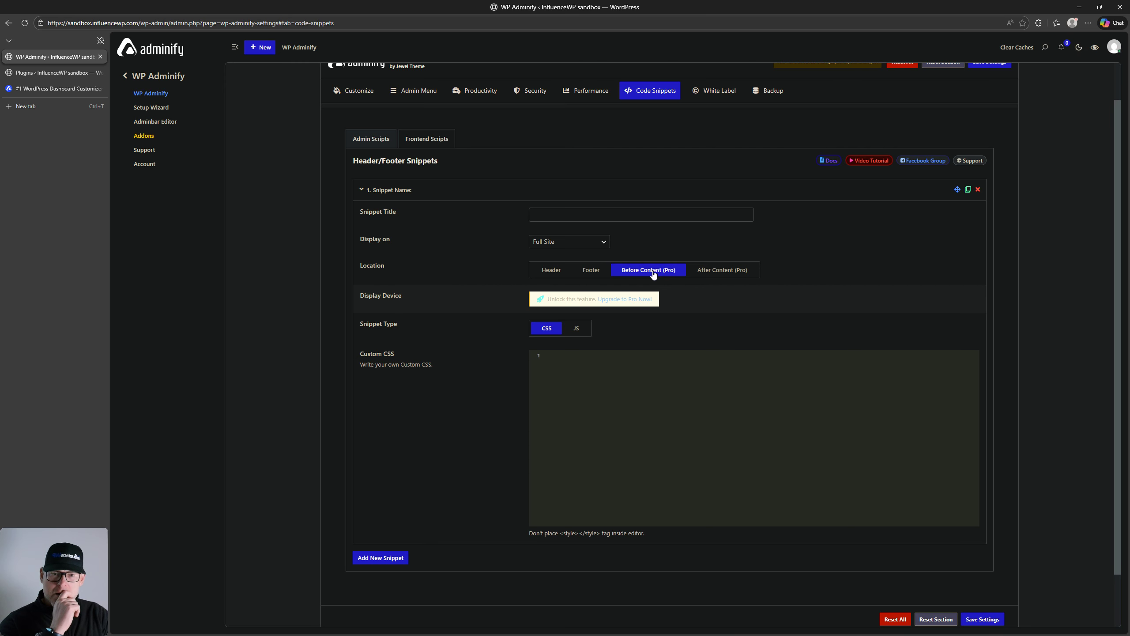
# Try the snippet's Header, Footer and Before Content (Pro) locations, and set Location to After Content (Pro)
pyautogui.click(551, 272)
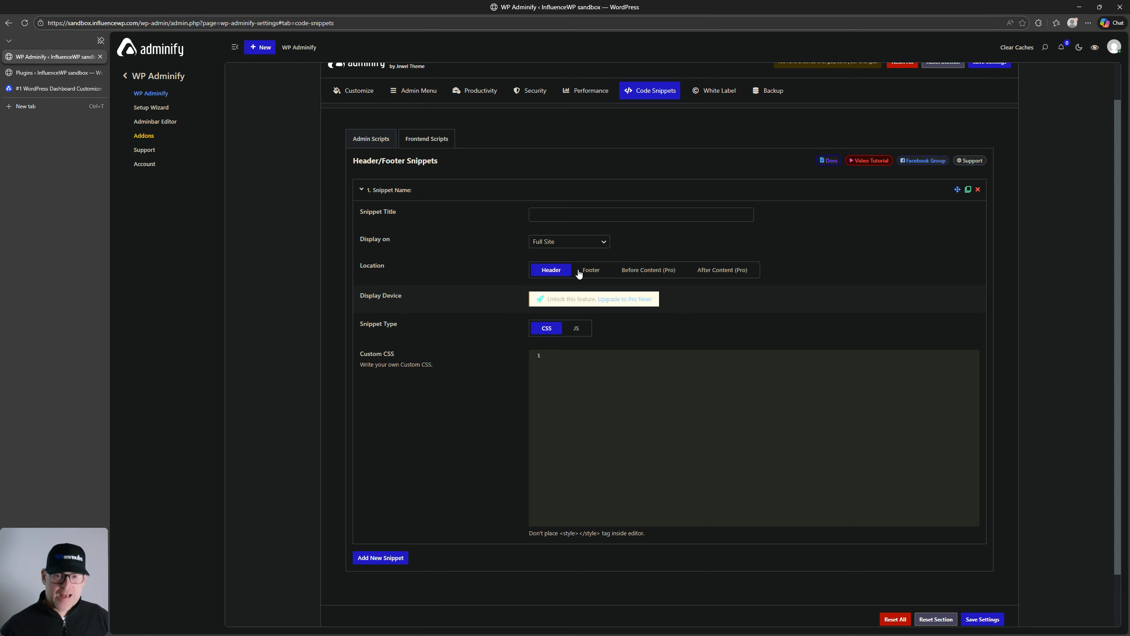
pyautogui.click(590, 272)
pyautogui.click(657, 271)
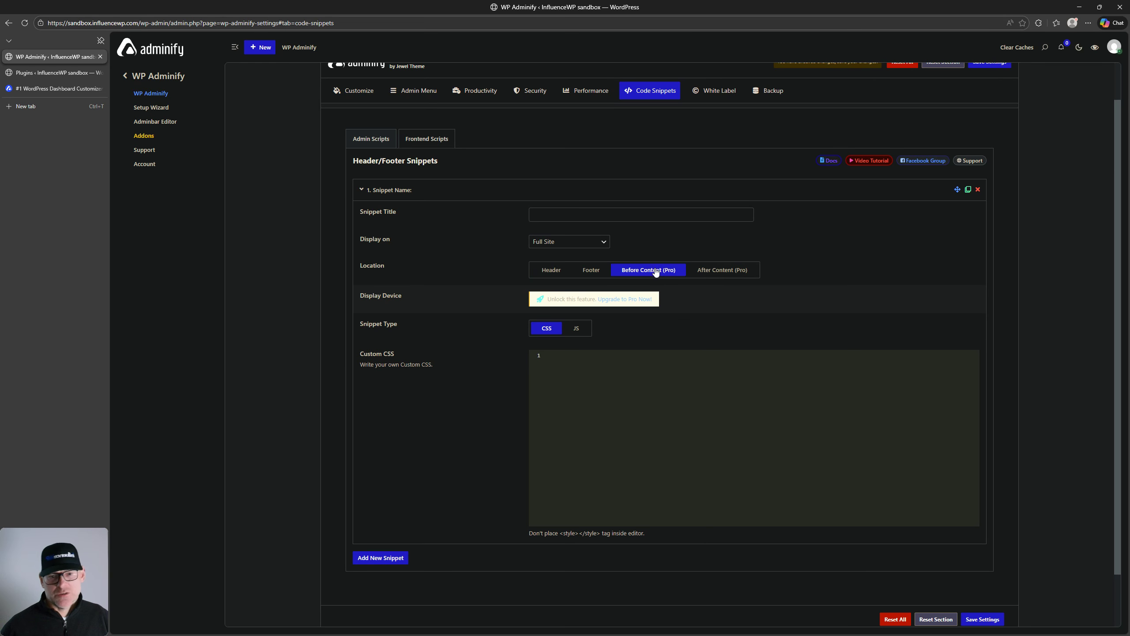
pyautogui.click(721, 271)
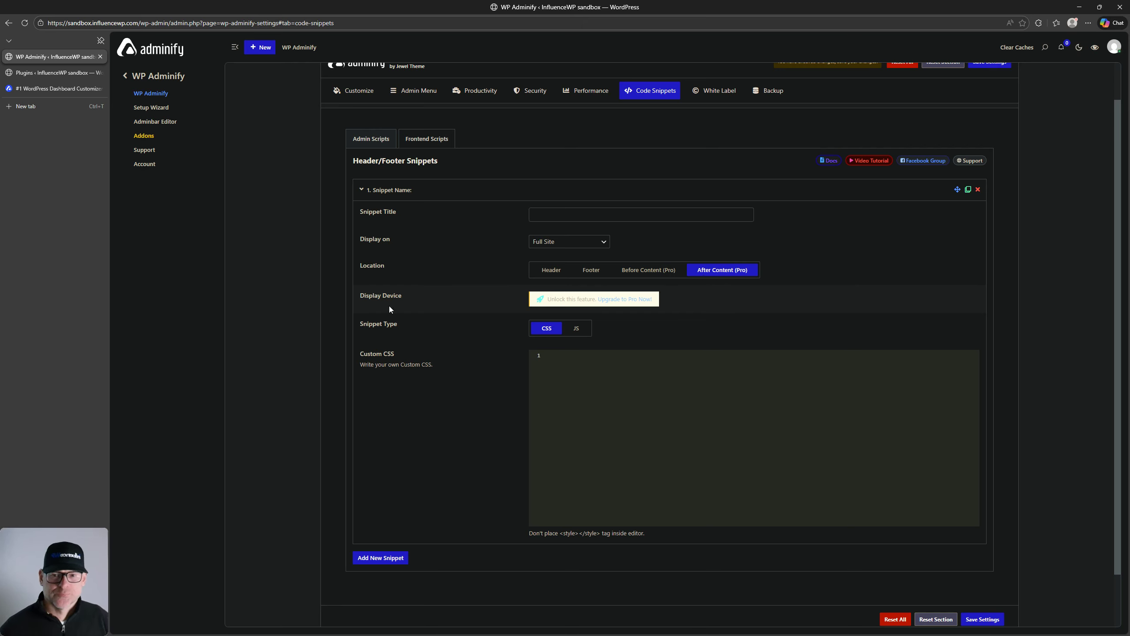
# Examine the snippet's Display Device option, and switch Snippet Type to JS and back to CSS
pyautogui.click(370, 299)
pyautogui.click(391, 298)
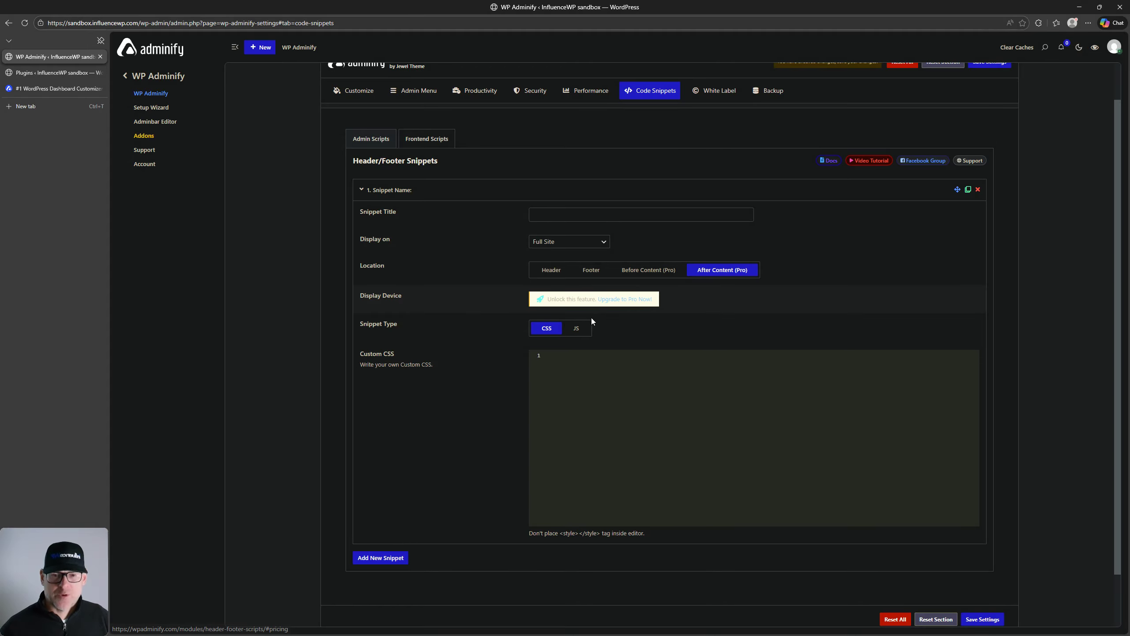
pyautogui.scroll(-1, 597, 317)
pyautogui.click(582, 286)
pyautogui.click(548, 285)
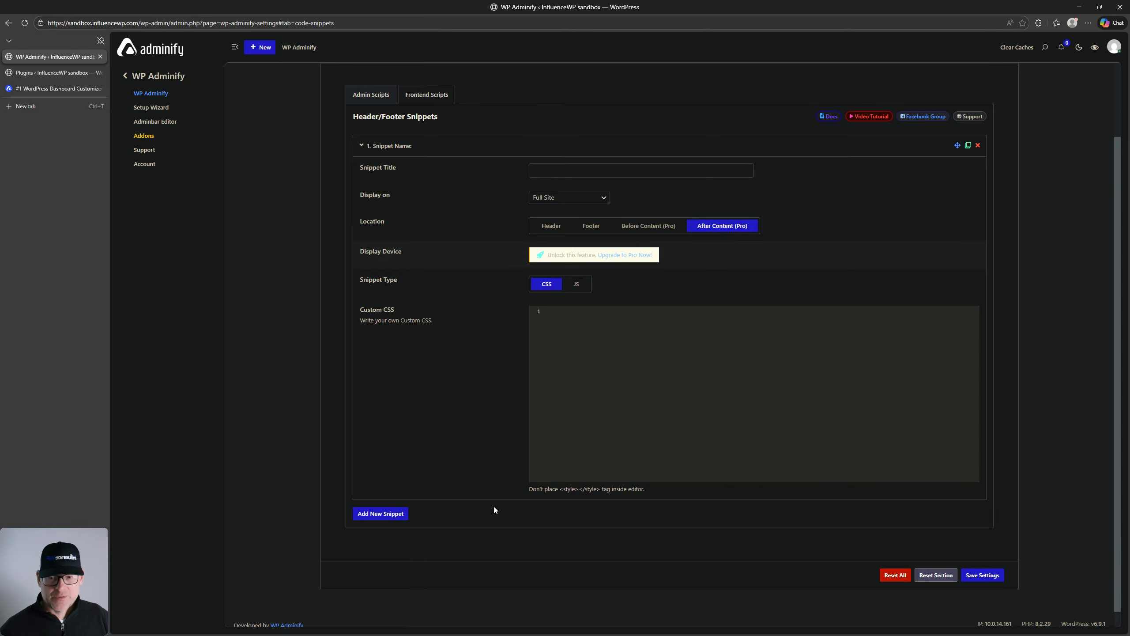
# Open the White Label settings and compare the Admin Footer options with the details shown in the page footer
pyautogui.scroll(2, 507, 495)
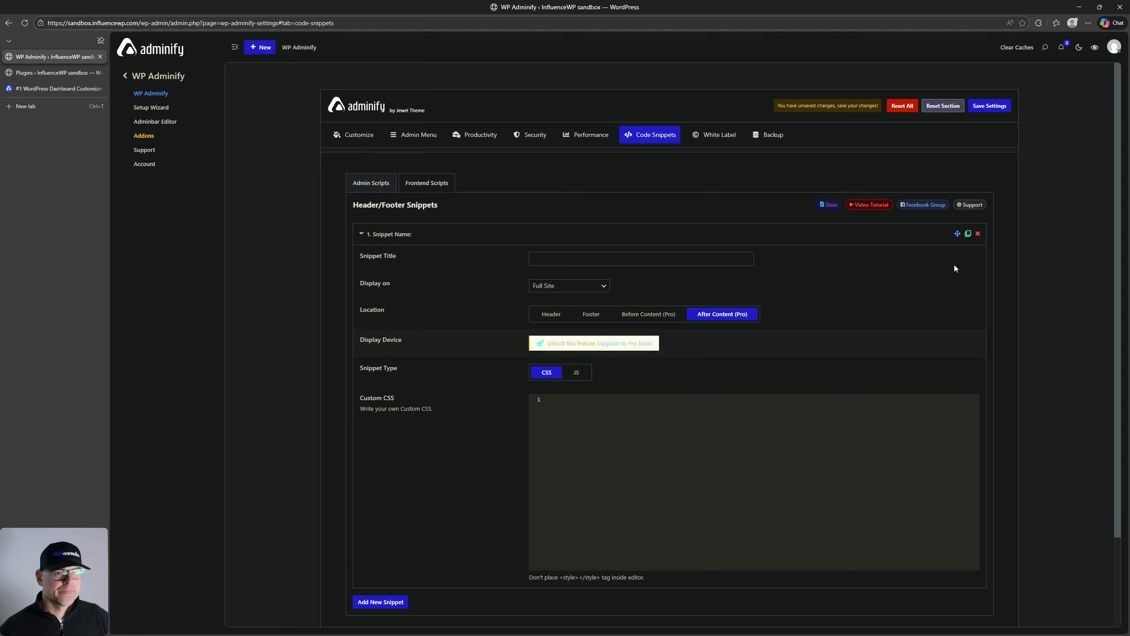
pyautogui.click(711, 141)
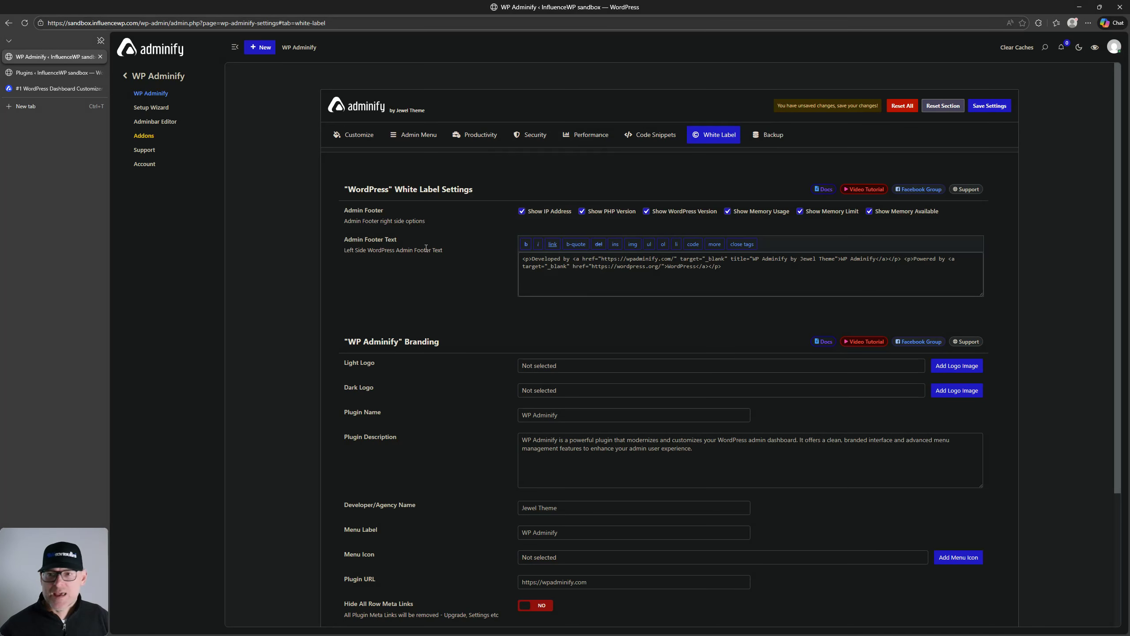
pyautogui.scroll(-4, 383, 412)
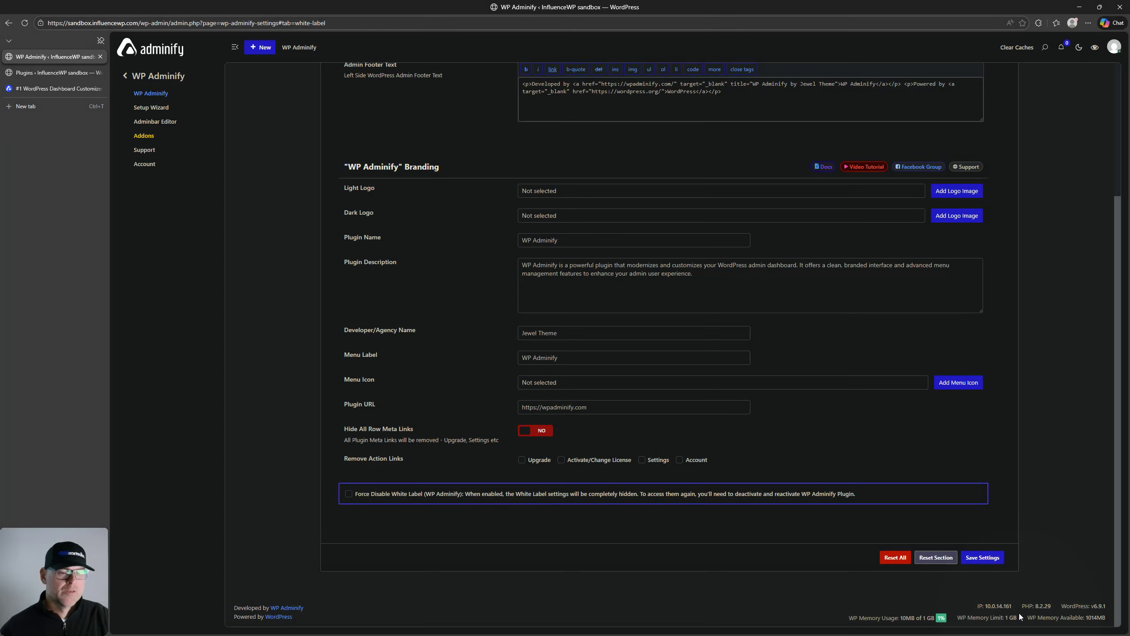
pyautogui.scroll(4, 415, 394)
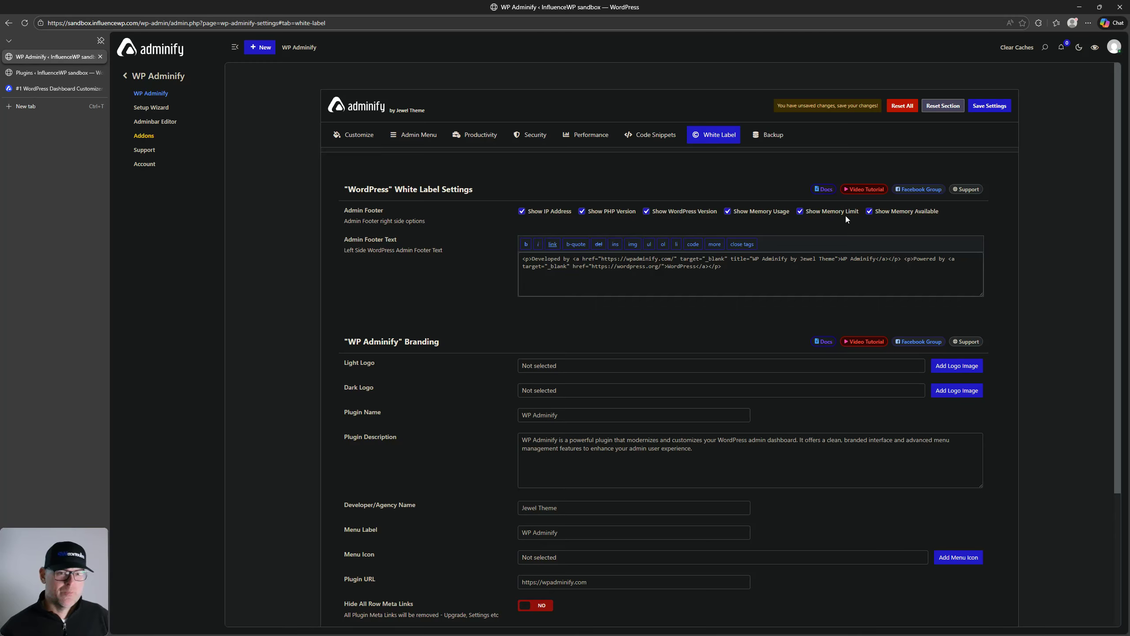
pyautogui.scroll(-4, 834, 301)
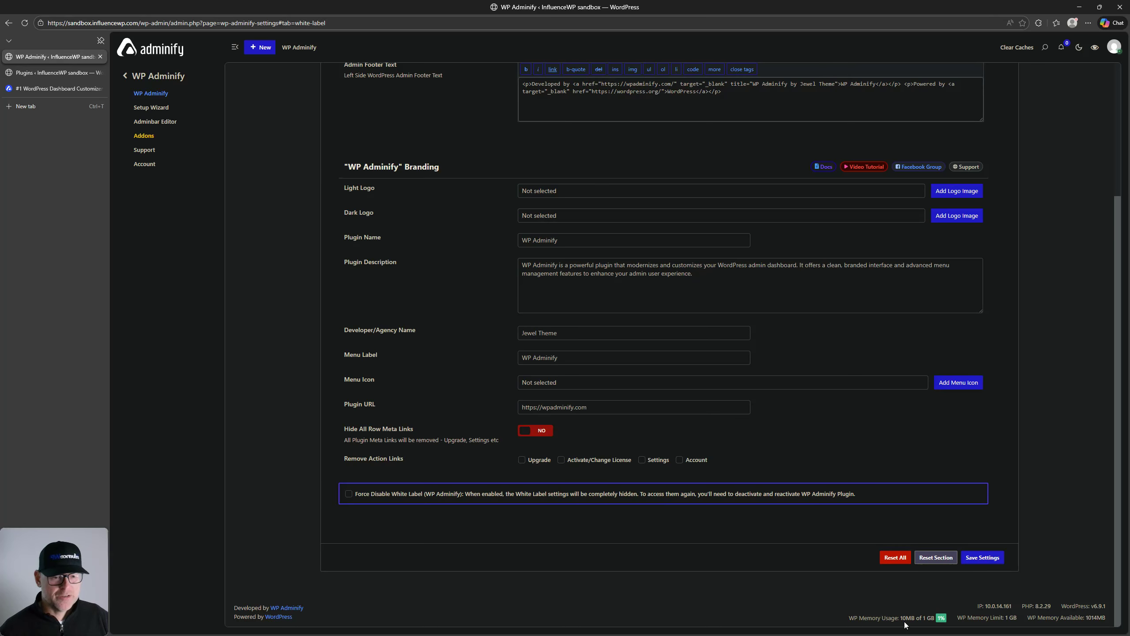
pyautogui.scroll(4, 823, 409)
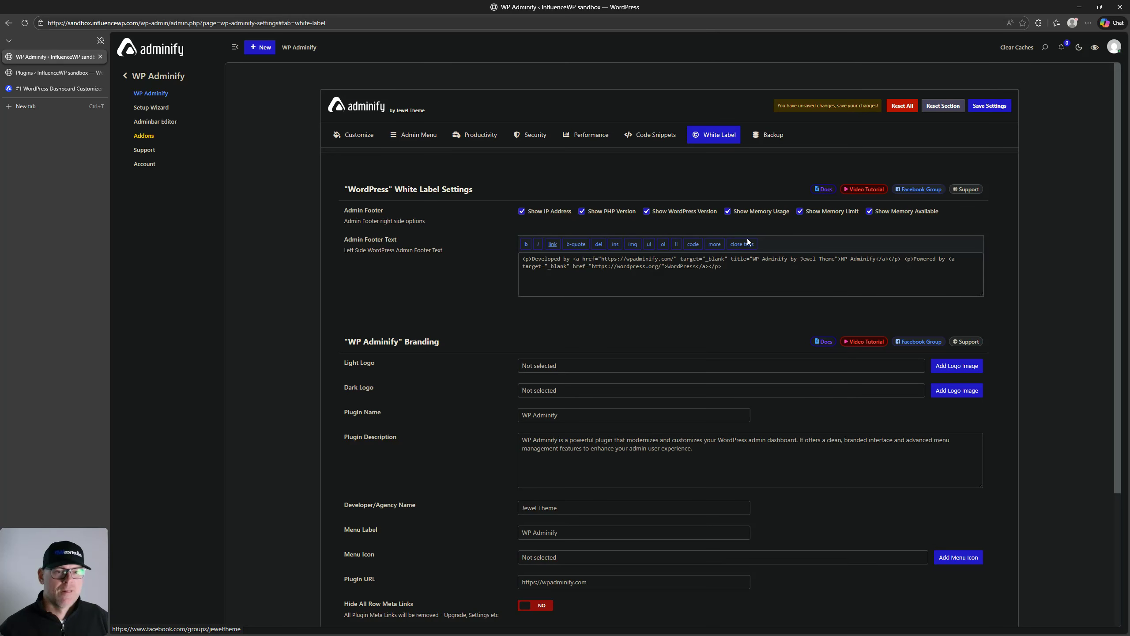
# Examine the Admin Footer Text markup by selecting its full contents, without editing it
pyautogui.click(584, 259)
pyautogui.hotkey('ctrl', 'a')
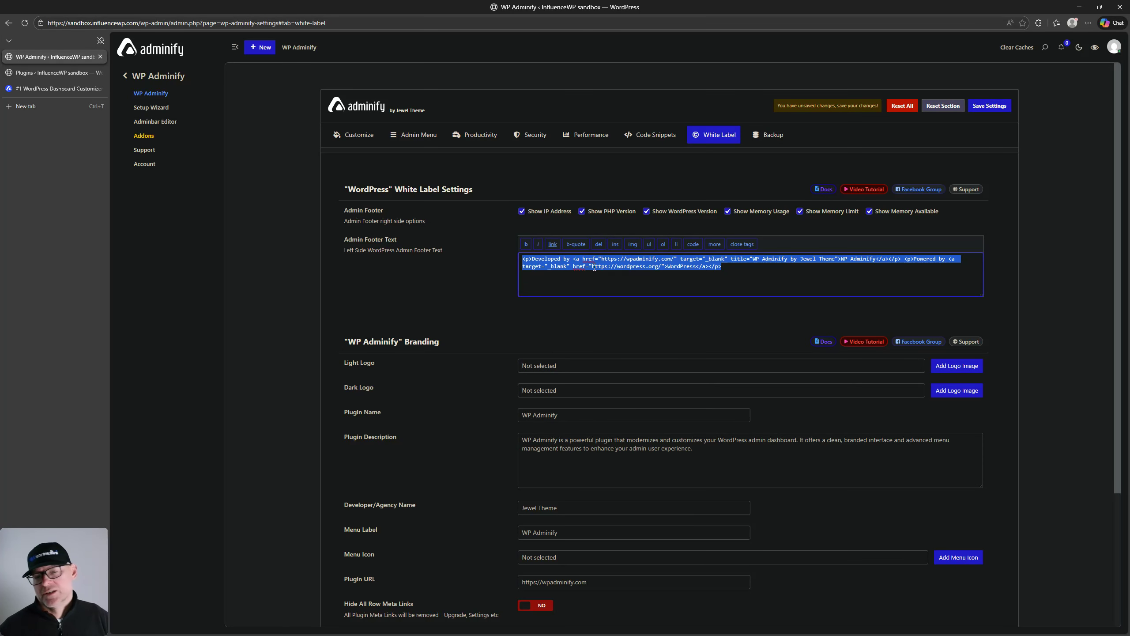
pyautogui.click(1051, 275)
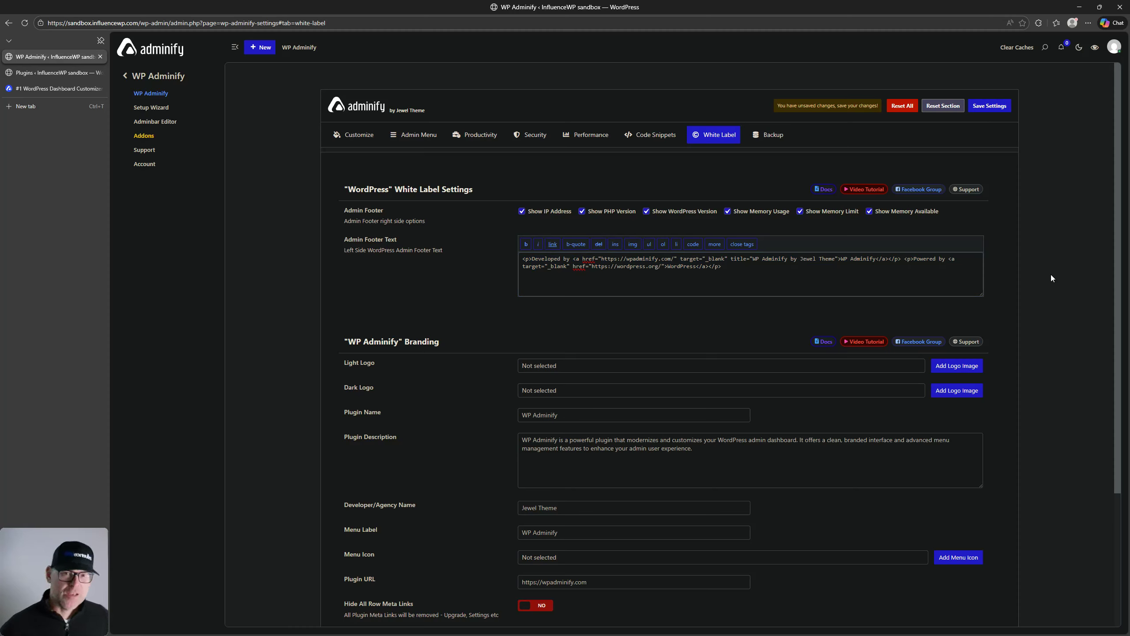
pyautogui.tripleClick(643, 275)
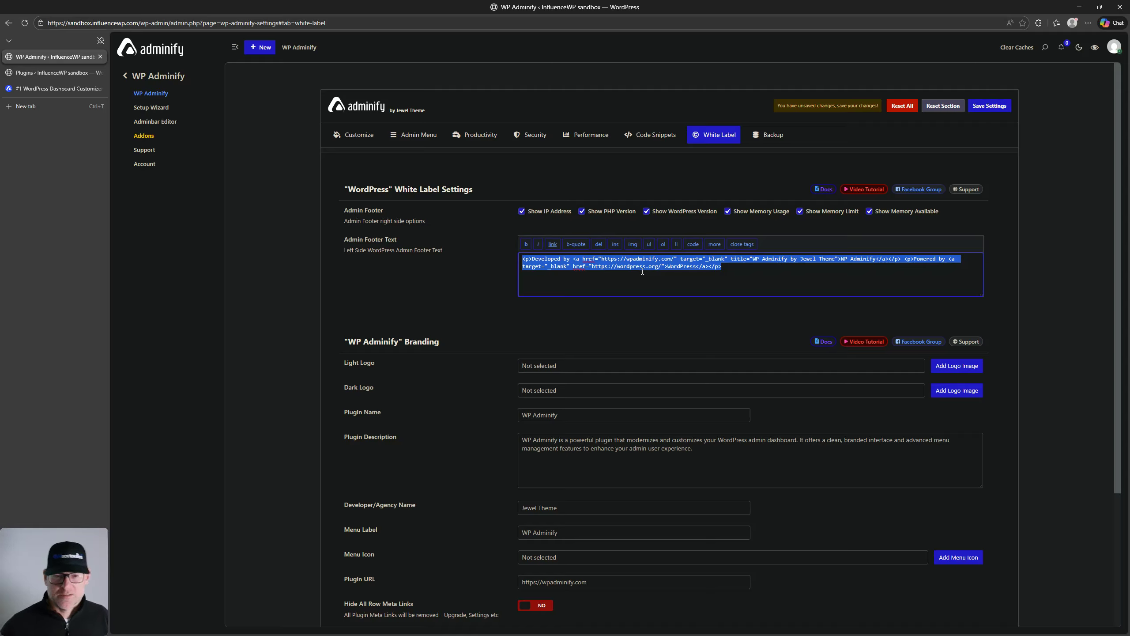
pyautogui.click(660, 270)
pyautogui.hotkey('ctrl', 'a')
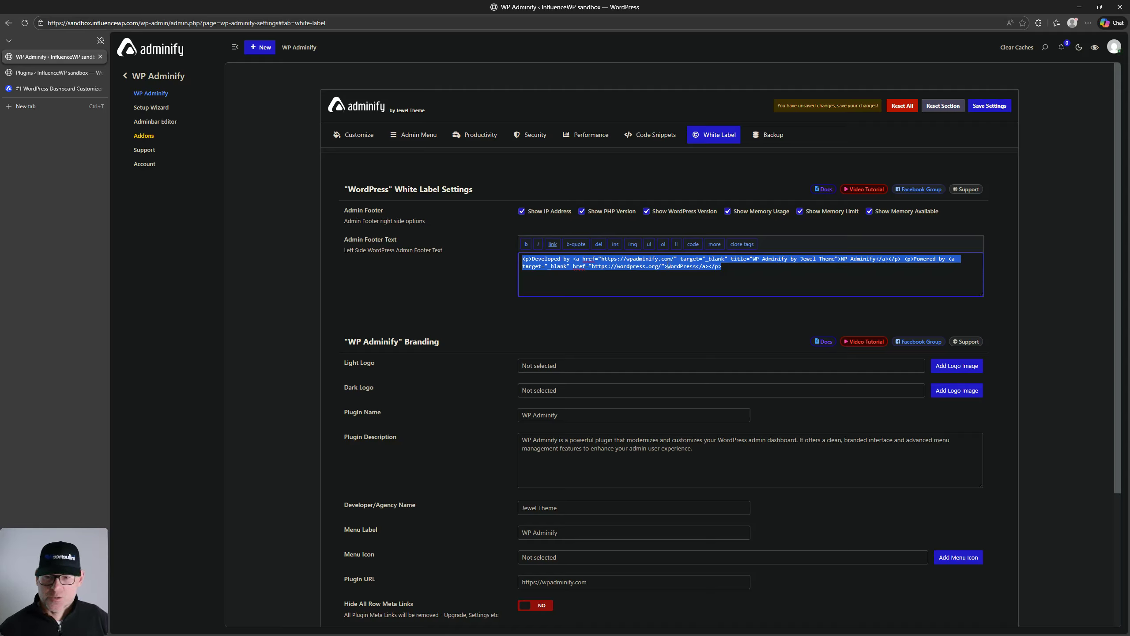
pyautogui.click(866, 385)
# Look over the logo, Plugin Name and Plugin Description fields in the "WP Adminify" Branding section
pyautogui.scroll(-3, 638, 389)
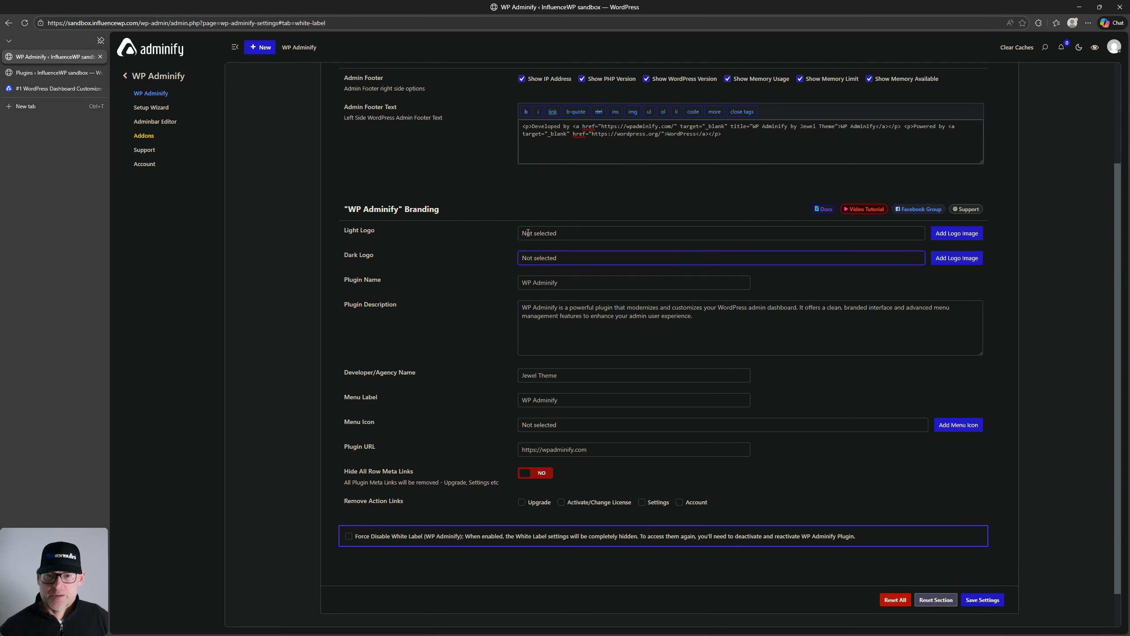
pyautogui.click(597, 284)
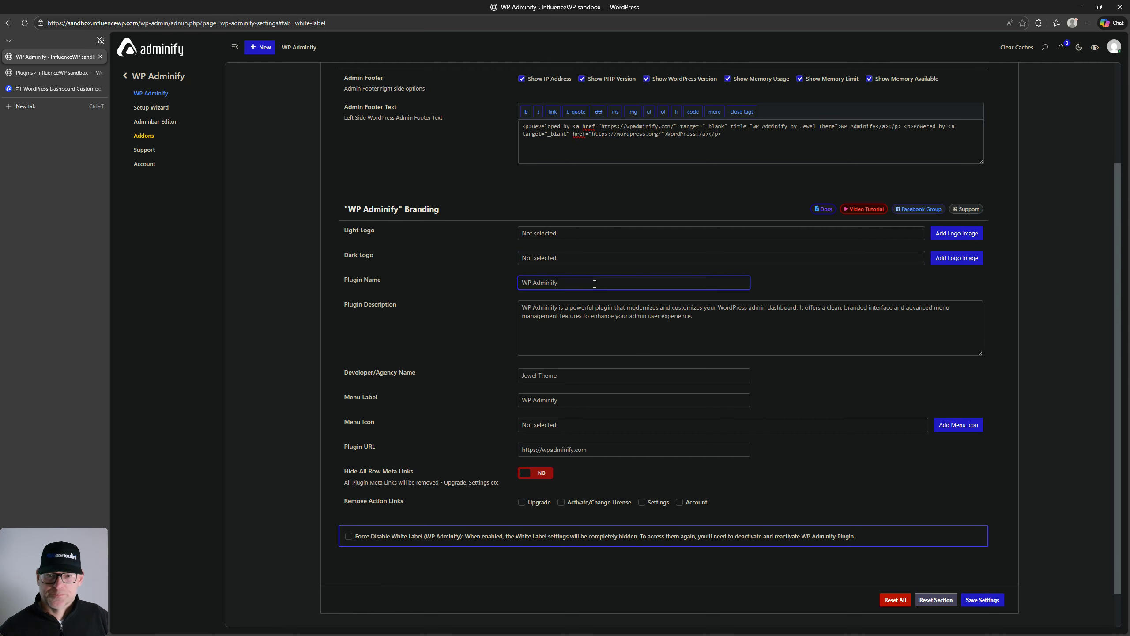
pyautogui.tripleClick(535, 287)
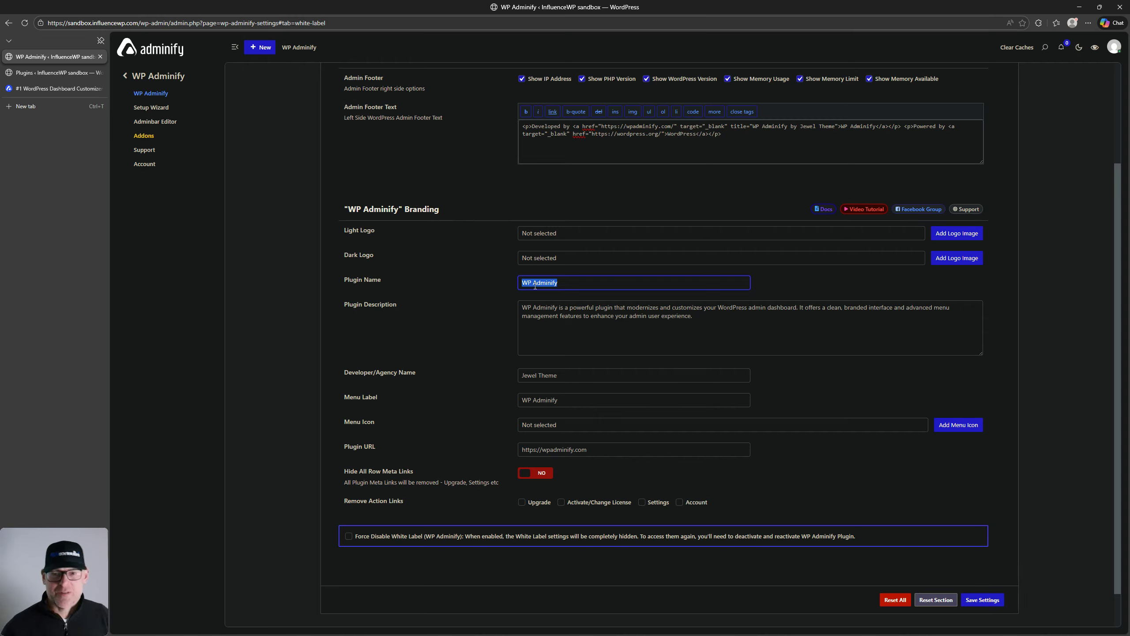
pyautogui.tripleClick(583, 310)
pyautogui.click(469, 325)
pyautogui.click(552, 307)
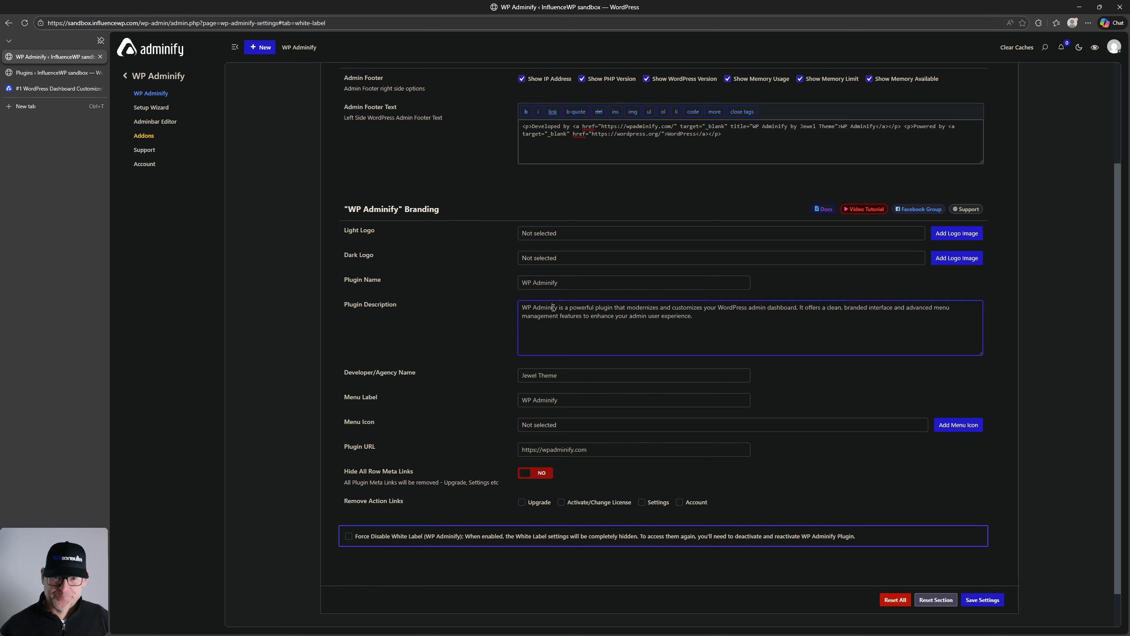
# Look over the Developer/Agency Name, Menu Label, Menu Icon and Plugin URL branding fields
pyautogui.scroll(-1, 432, 363)
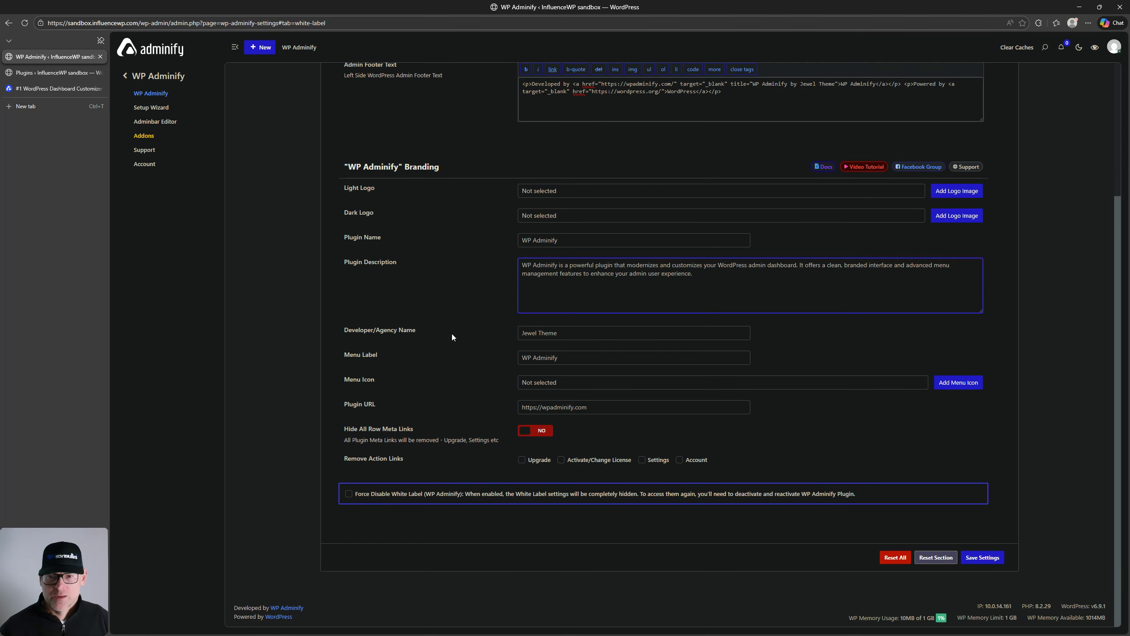
pyautogui.tripleClick(540, 331)
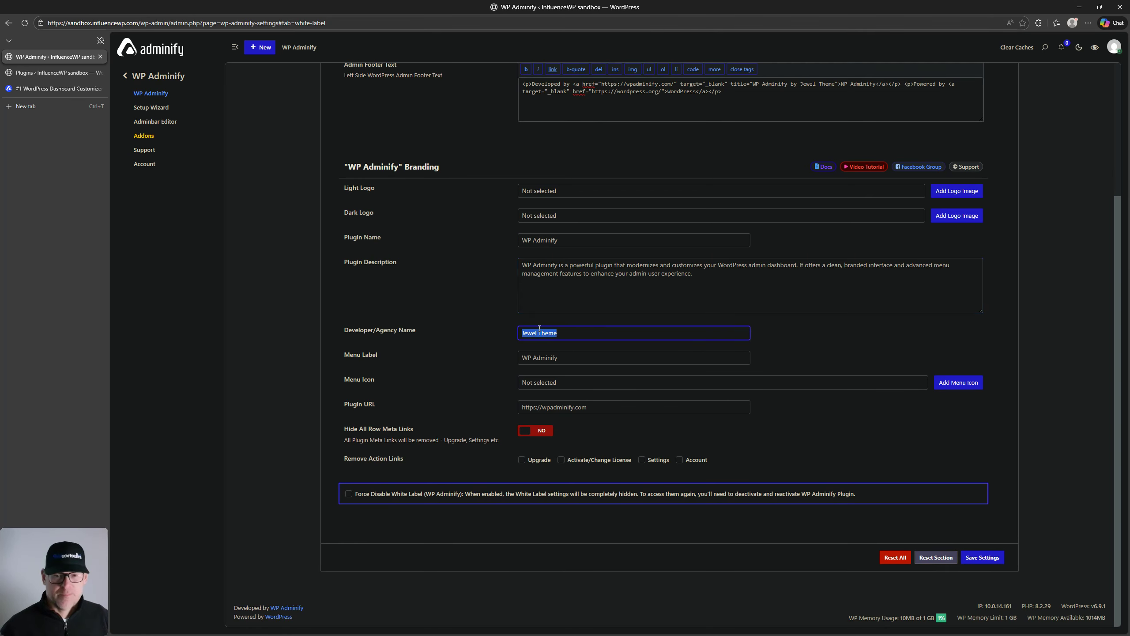
pyautogui.click(488, 327)
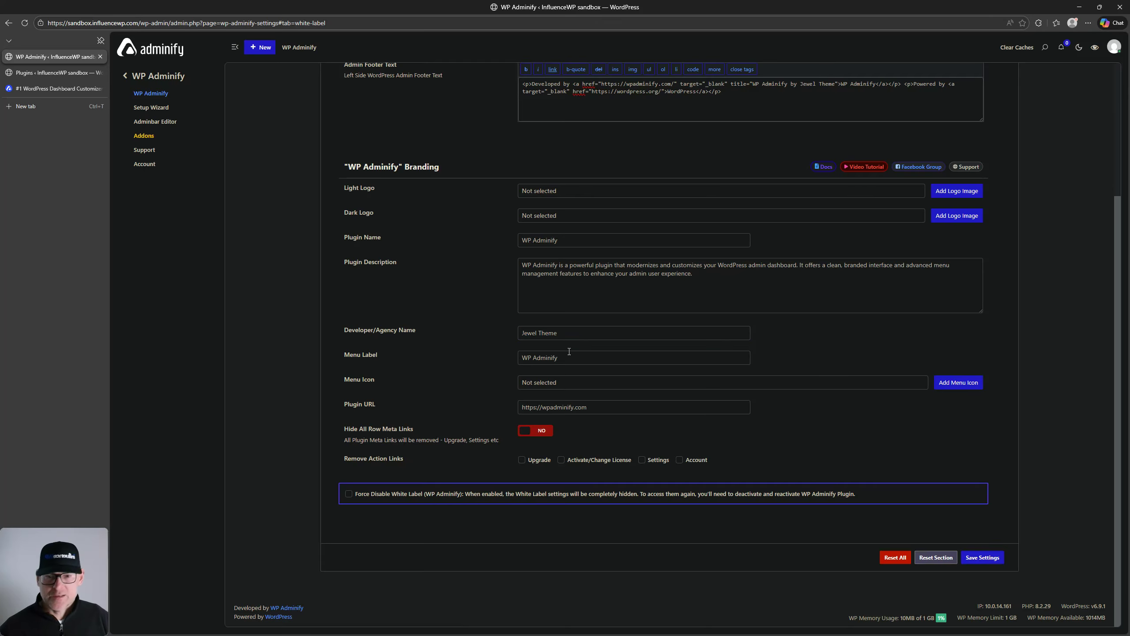
pyautogui.doubleClick(577, 357)
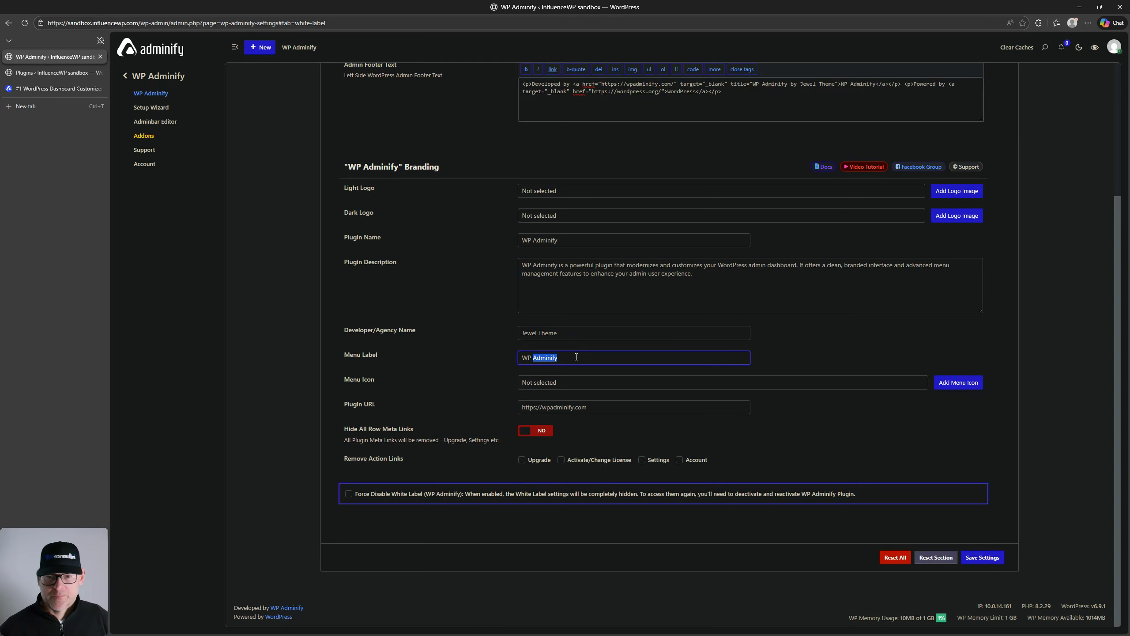
pyautogui.click(448, 369)
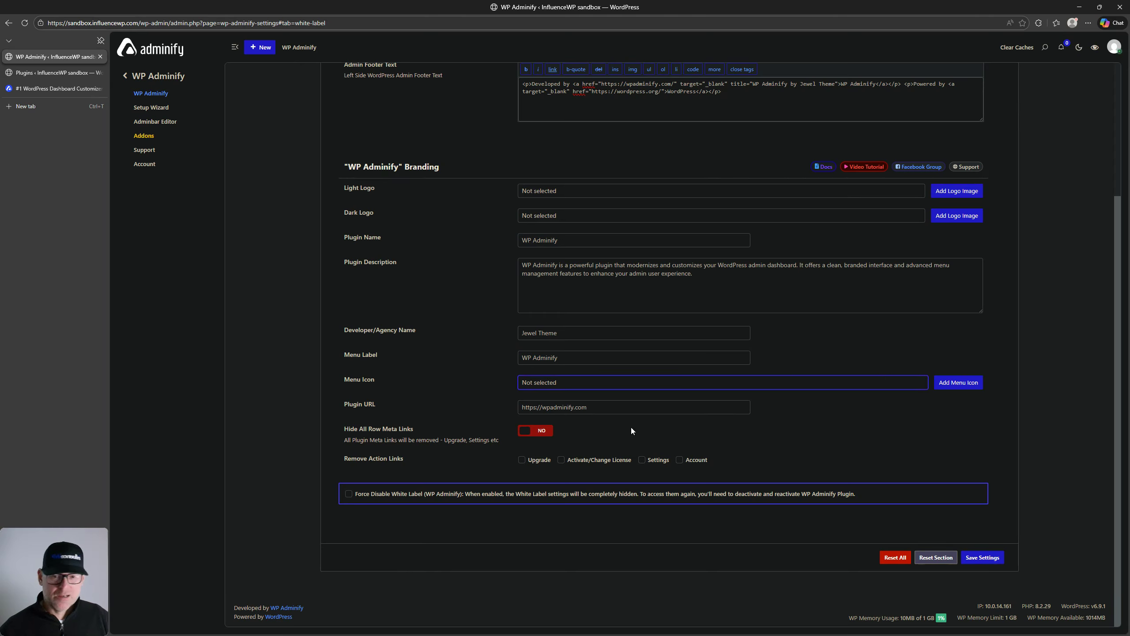
pyautogui.click(551, 408)
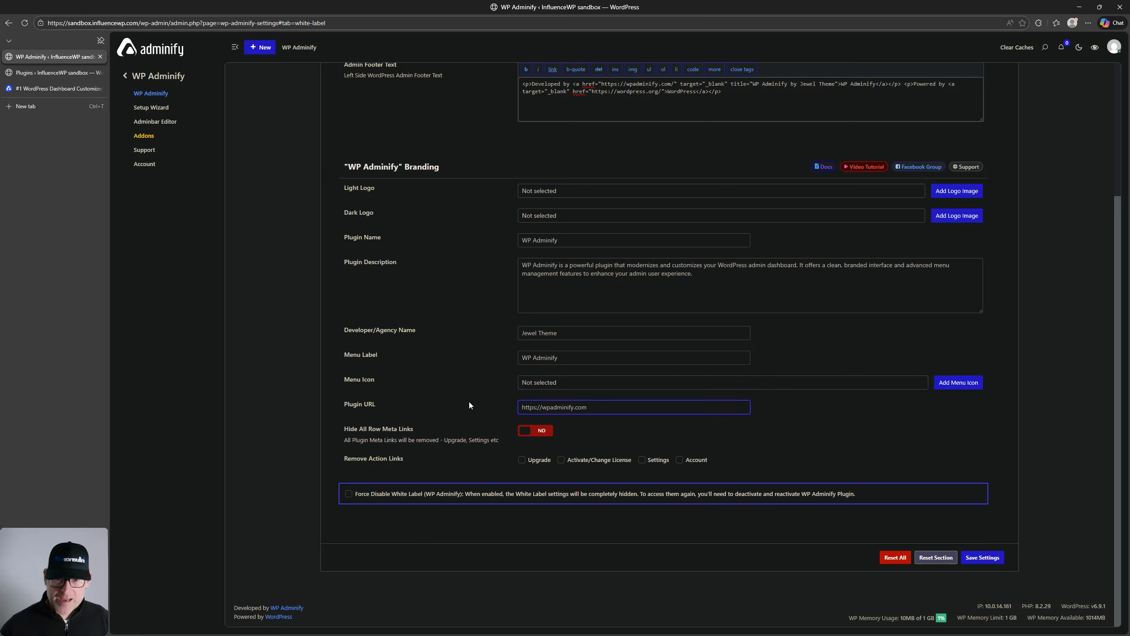
pyautogui.click(438, 371)
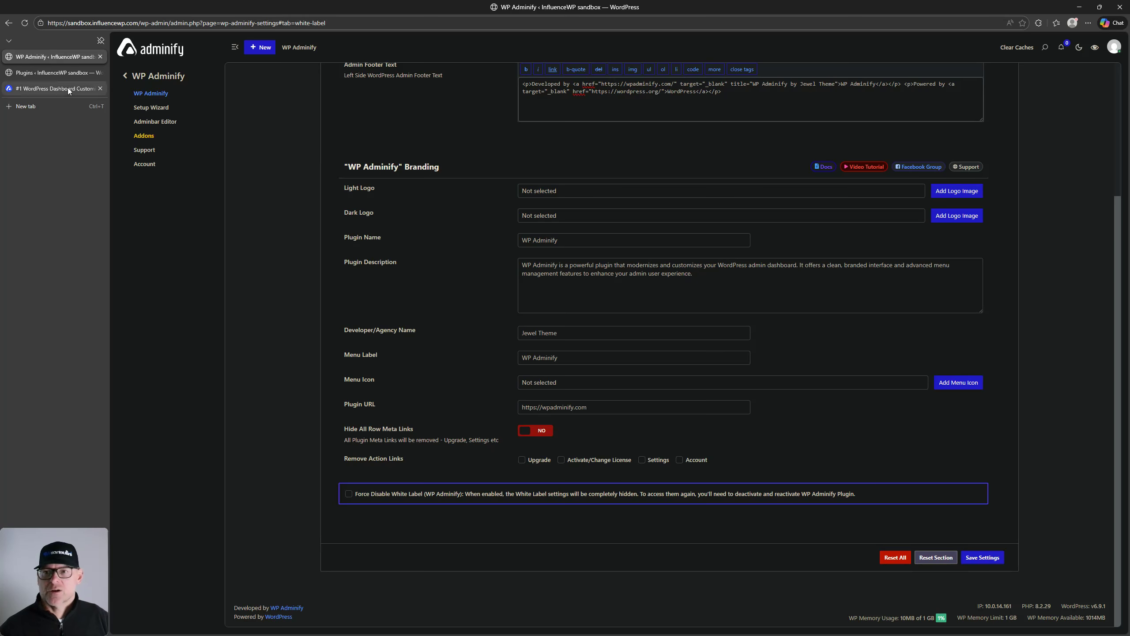
# View the plugin row links on the Plugins page, then enable Hide All Row Meta Links under White Label and save the settings
pyautogui.click(57, 74)
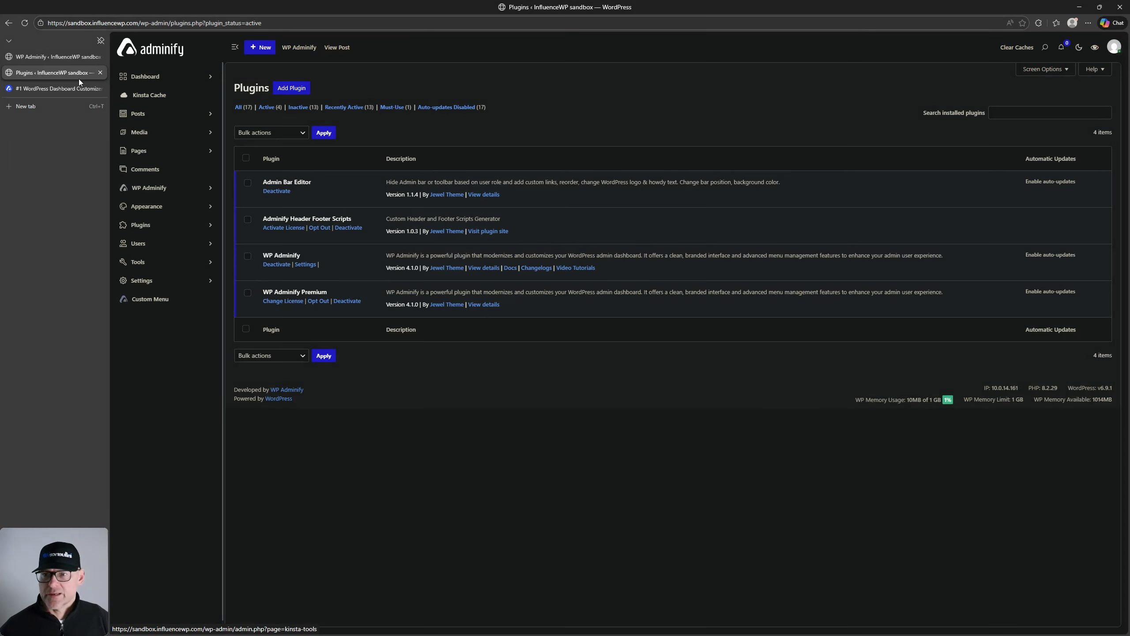
pyautogui.click(57, 57)
pyautogui.click(541, 433)
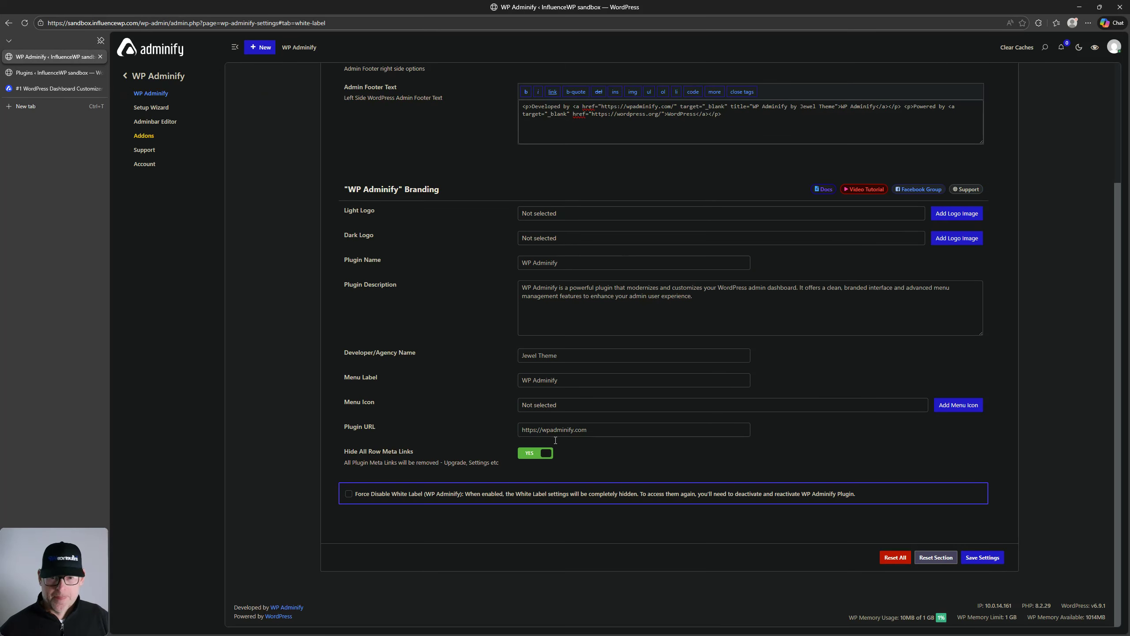
pyautogui.click(985, 559)
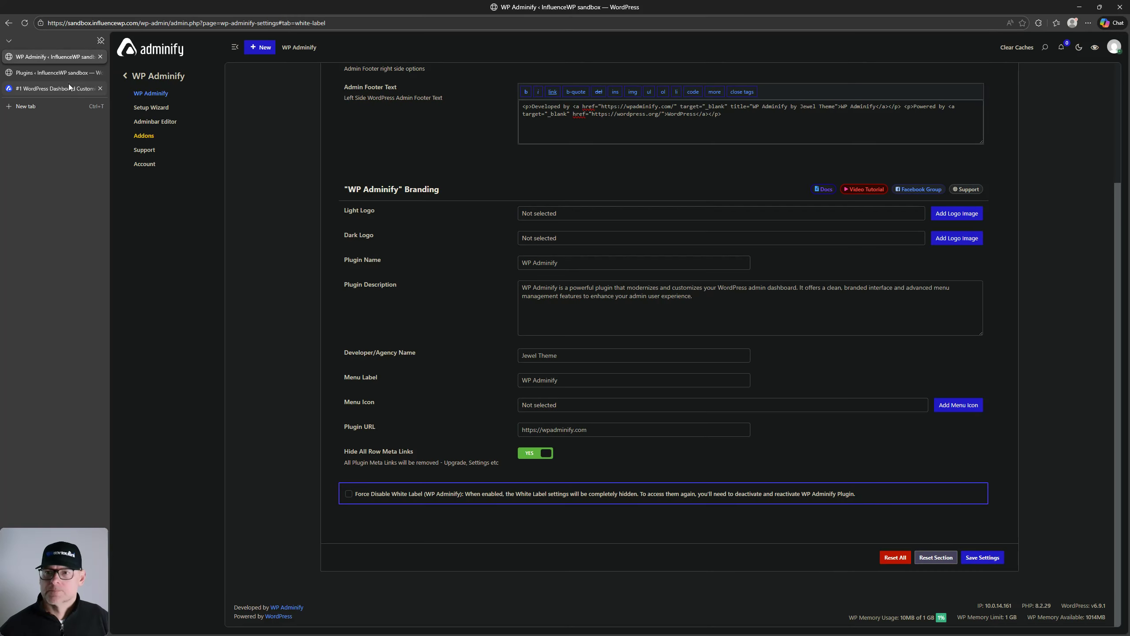
# Reload the Plugins page to check the effect on the row links, and return to the White Label settings
pyautogui.click(59, 73)
pyautogui.click(24, 24)
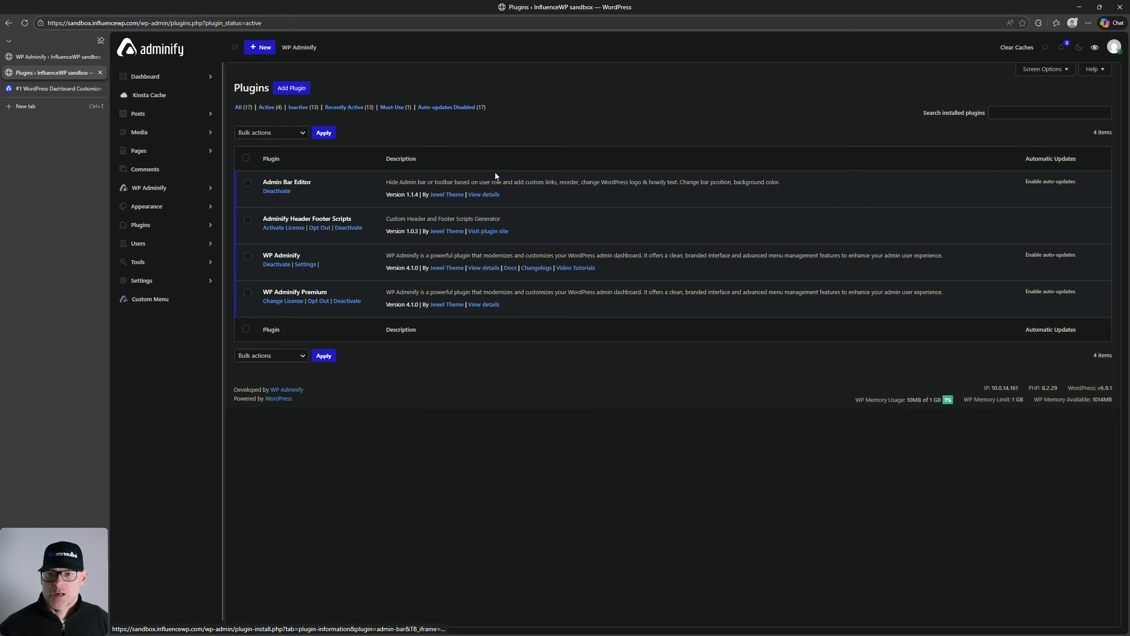
pyautogui.click(39, 56)
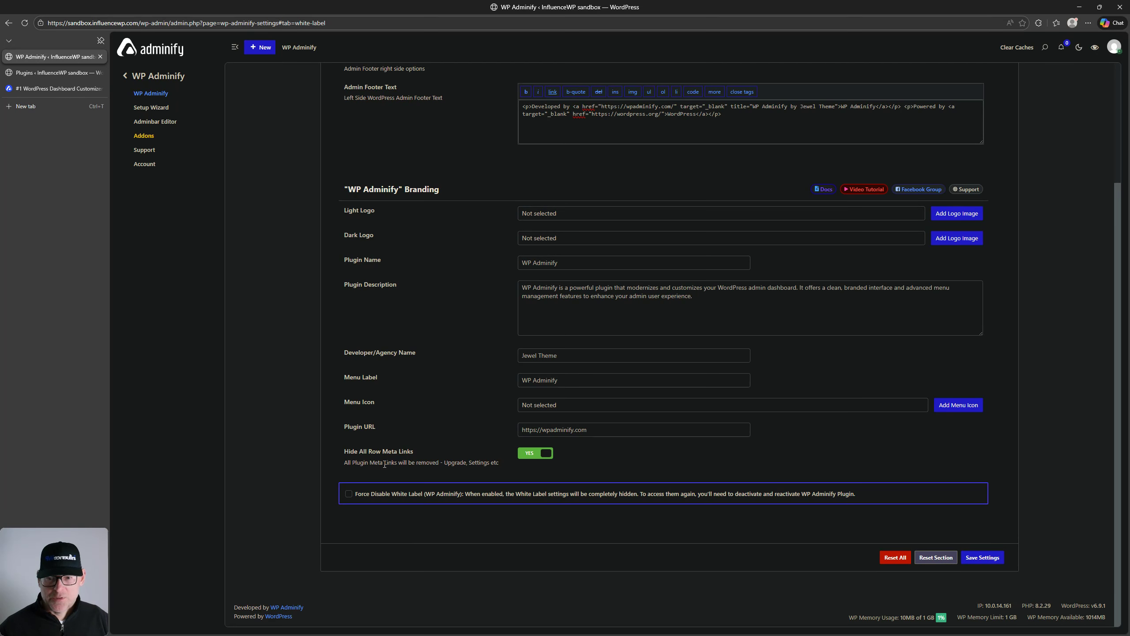
# Toggle Hide All Row Meta Links several times and leave it set to No
pyautogui.press('ctrl')
pyautogui.press('ctrl')
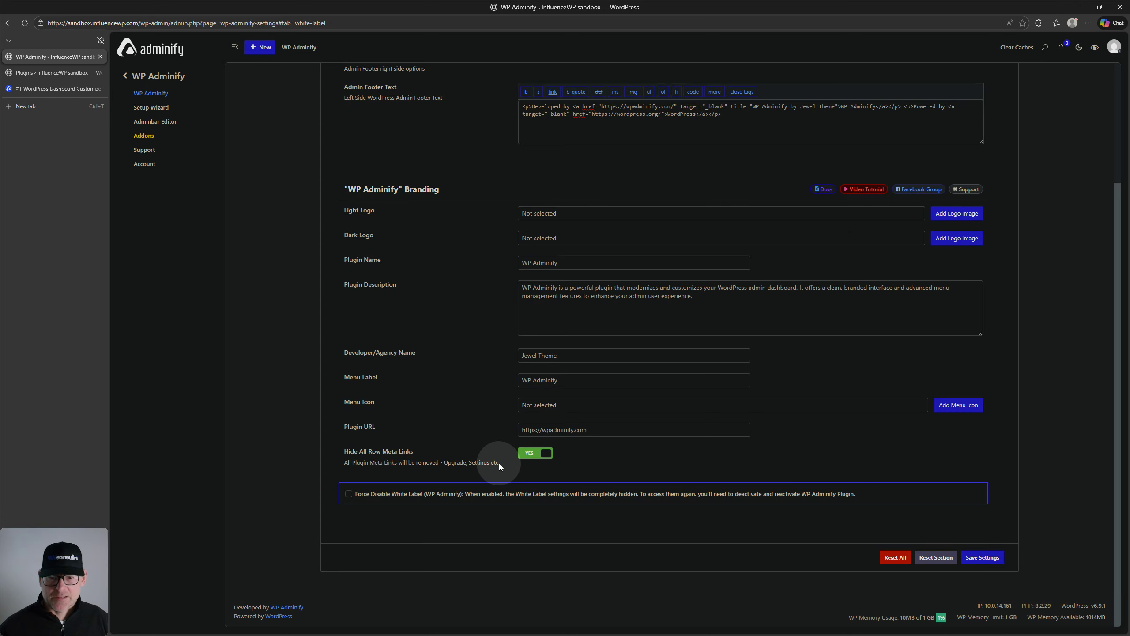
pyautogui.click(532, 454)
pyautogui.click(532, 457)
pyautogui.click(539, 456)
pyautogui.click(539, 457)
pyautogui.click(539, 456)
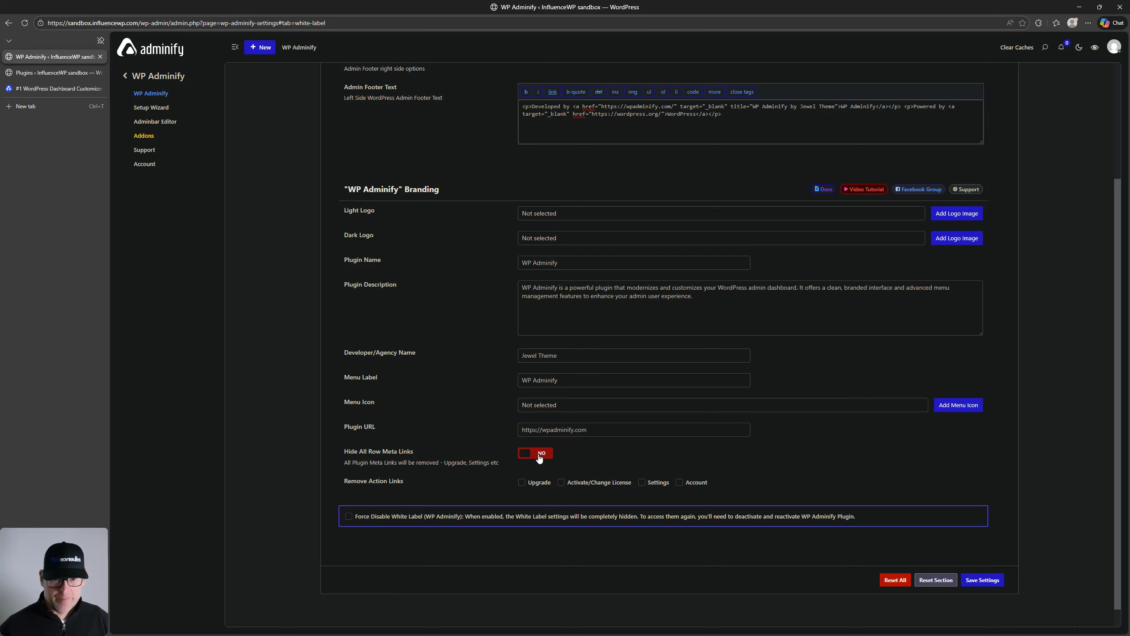
# Duplicate the Plugins page tab for comparison and return to the White Label settings
pyautogui.click(48, 73)
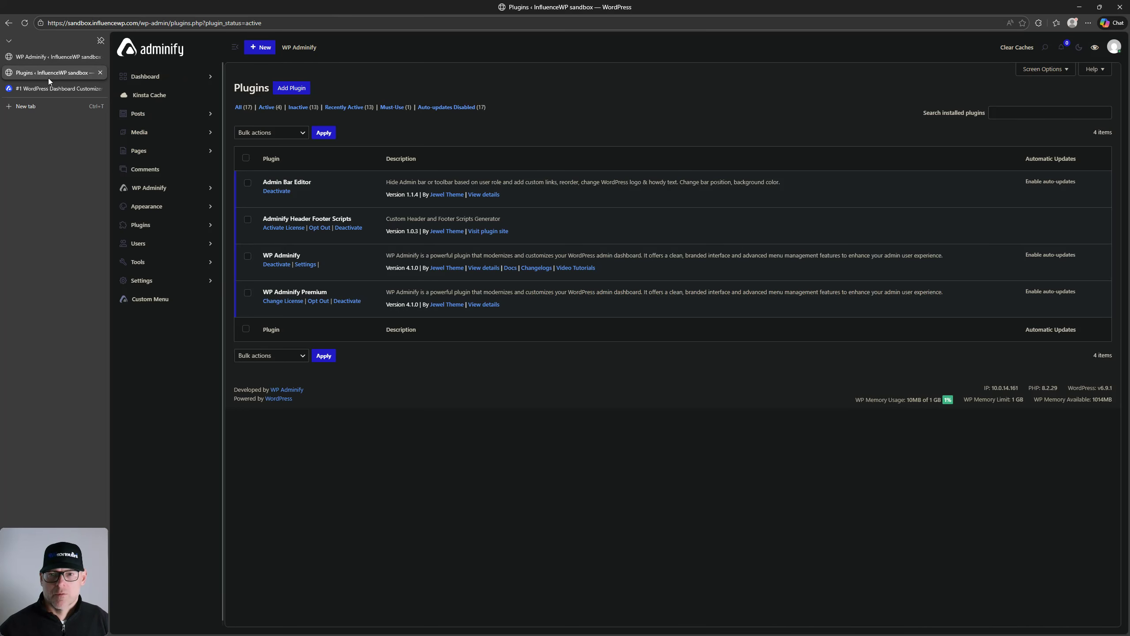
pyautogui.rightClick(49, 74)
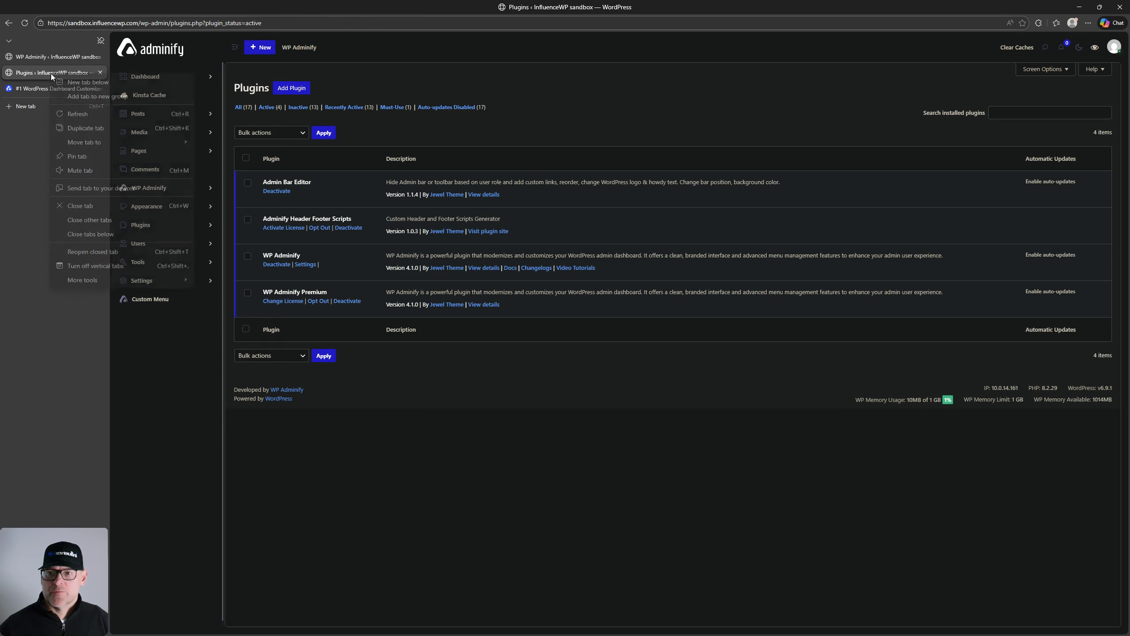
pyautogui.click(84, 128)
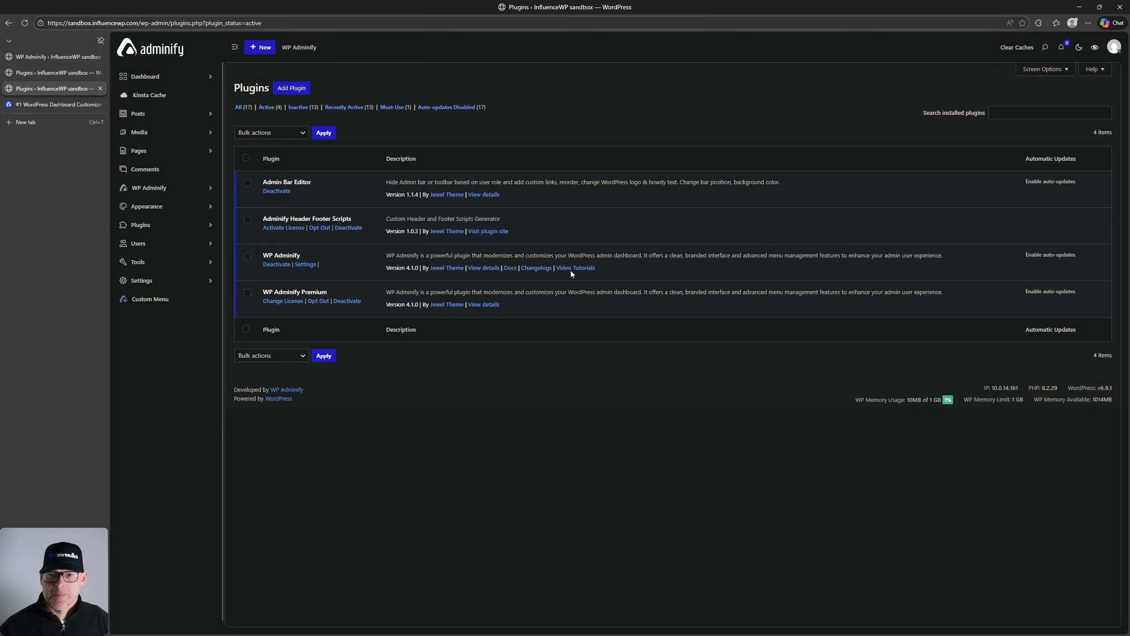
pyautogui.click(66, 72)
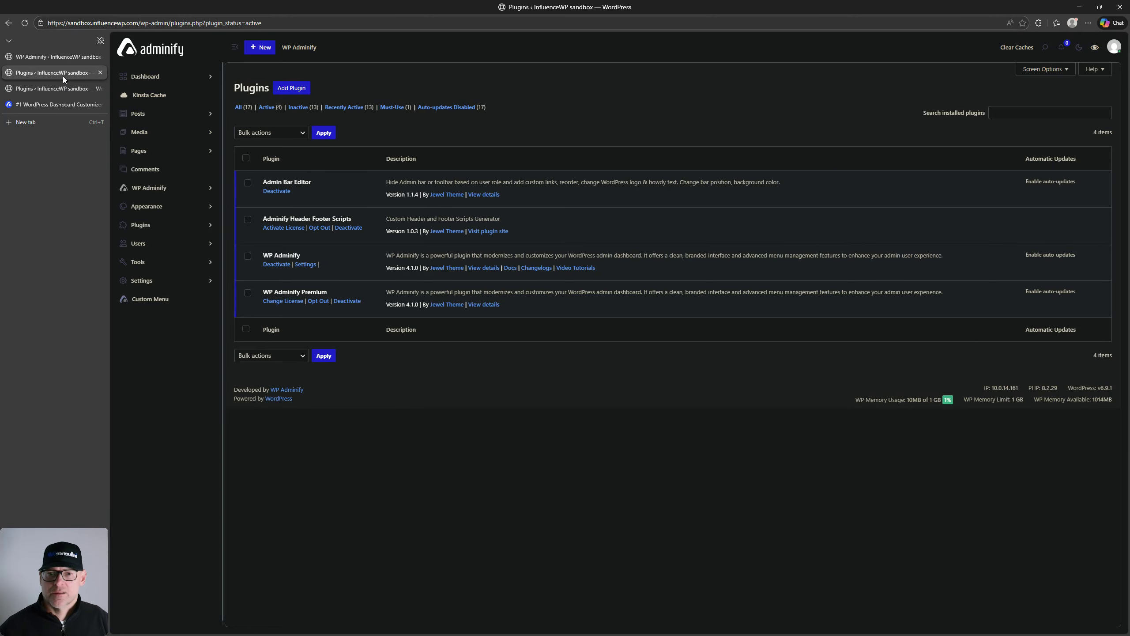
pyautogui.click(53, 60)
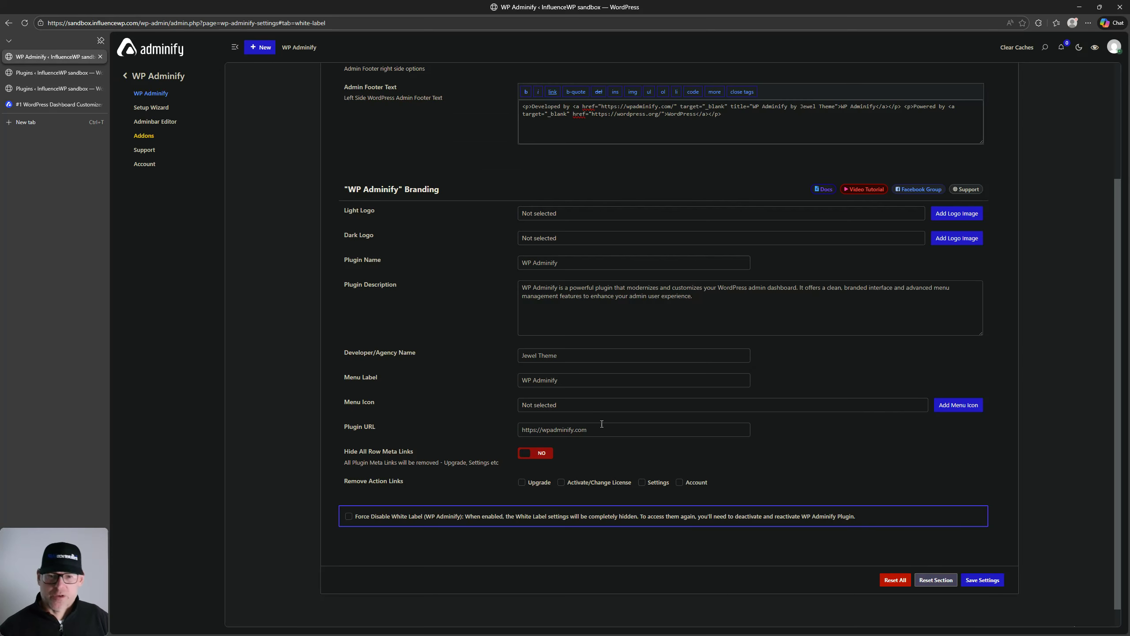
# Enable Hide All Row Meta Links, save the settings and reload the Plugins page to compare its row links
pyautogui.click(534, 453)
pyautogui.click(982, 559)
pyautogui.click(33, 69)
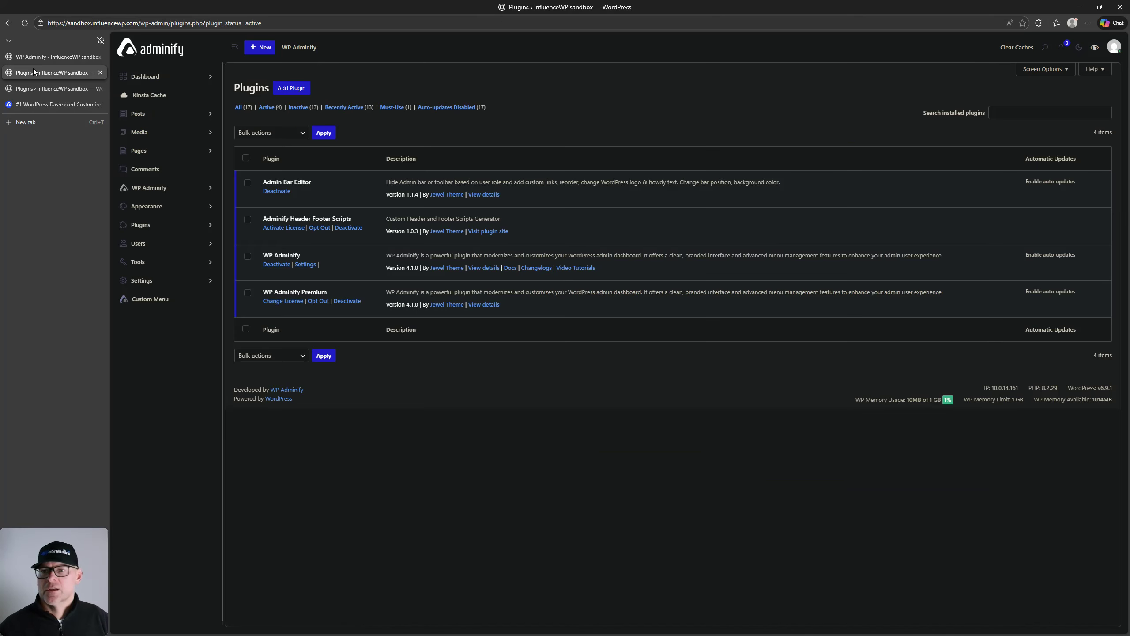
pyautogui.click(24, 24)
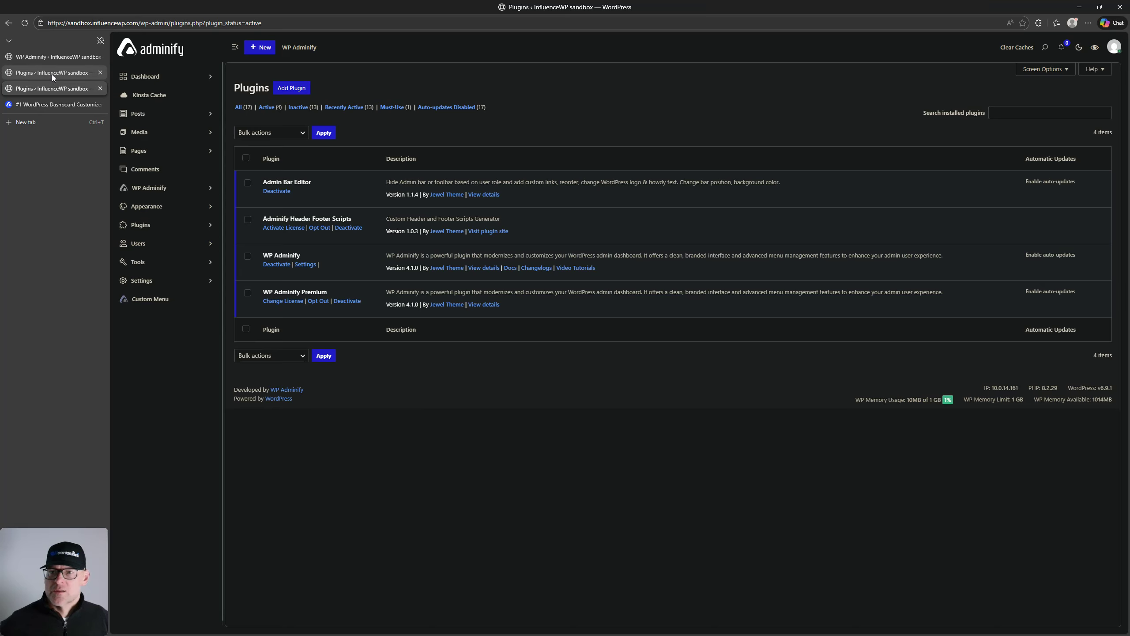
# Return to the White Label settings and set Hide All Row Meta Links back to No
pyautogui.click(52, 58)
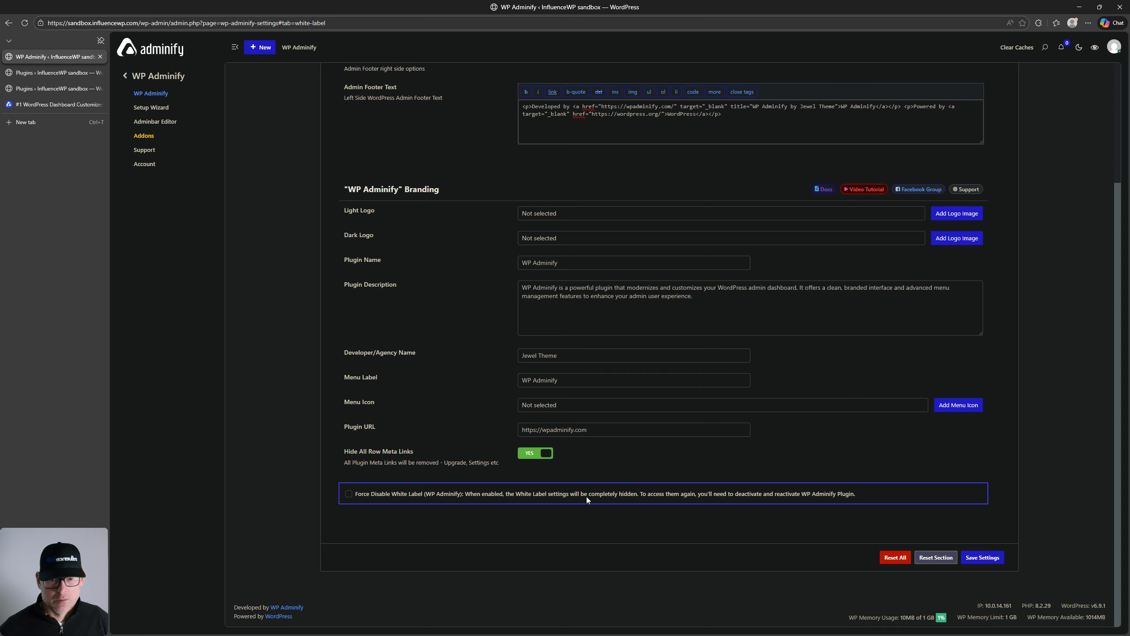
pyautogui.click(529, 455)
pyautogui.click(534, 455)
pyautogui.click(542, 454)
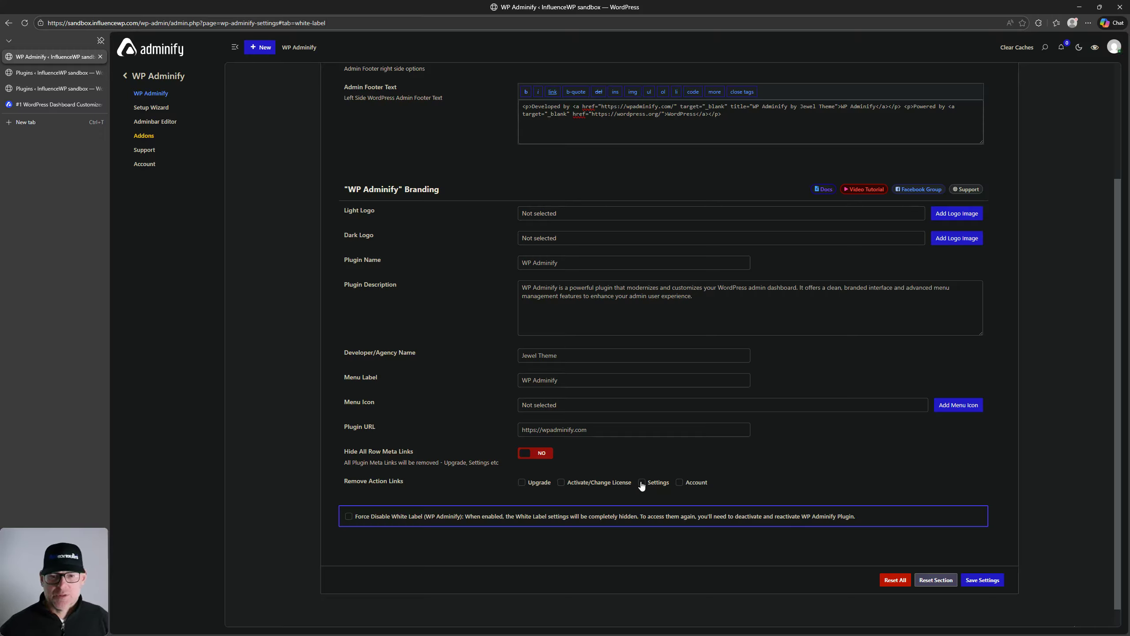
# Activate WooCommerce from the full list of installed plugins and open its admin submenu
pyautogui.click(69, 78)
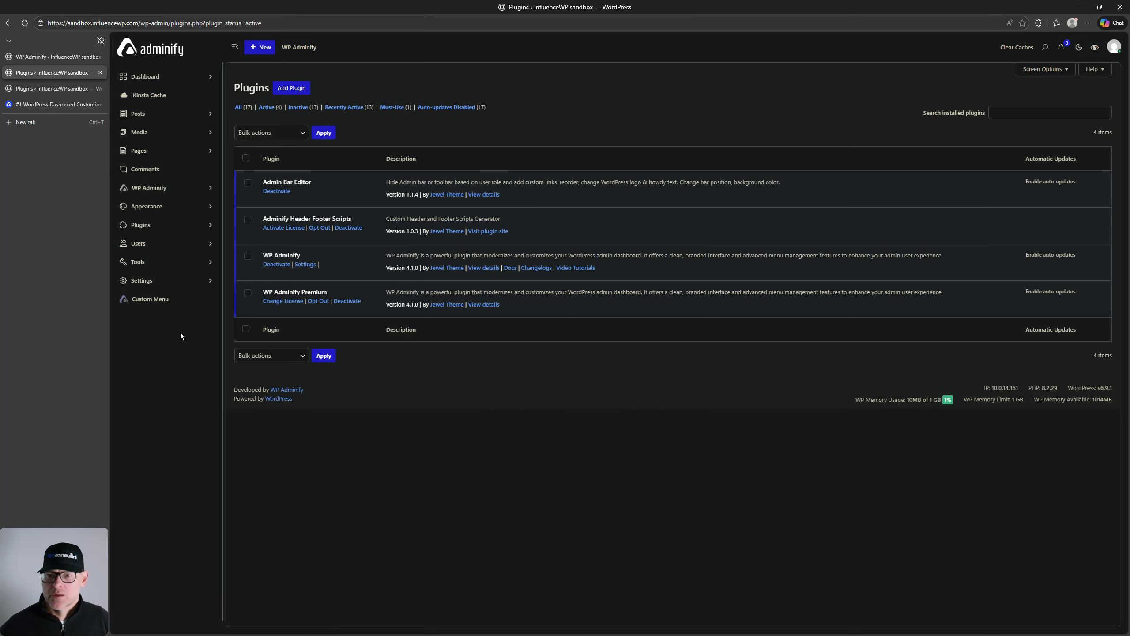
pyautogui.click(140, 225)
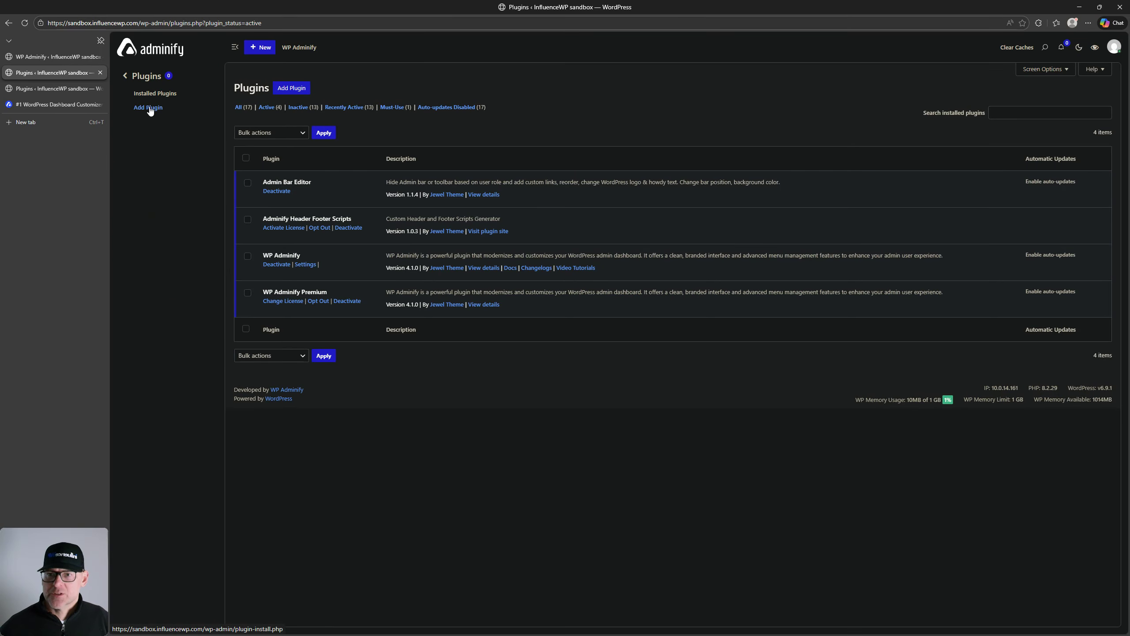
pyautogui.click(152, 94)
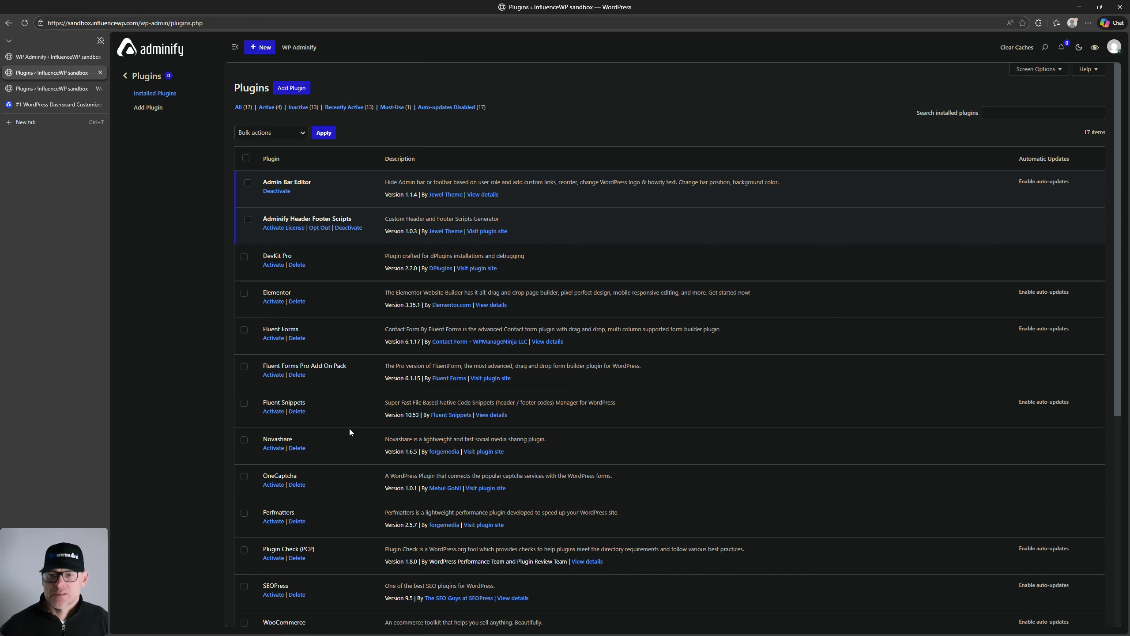
pyautogui.scroll(-5, 313, 302)
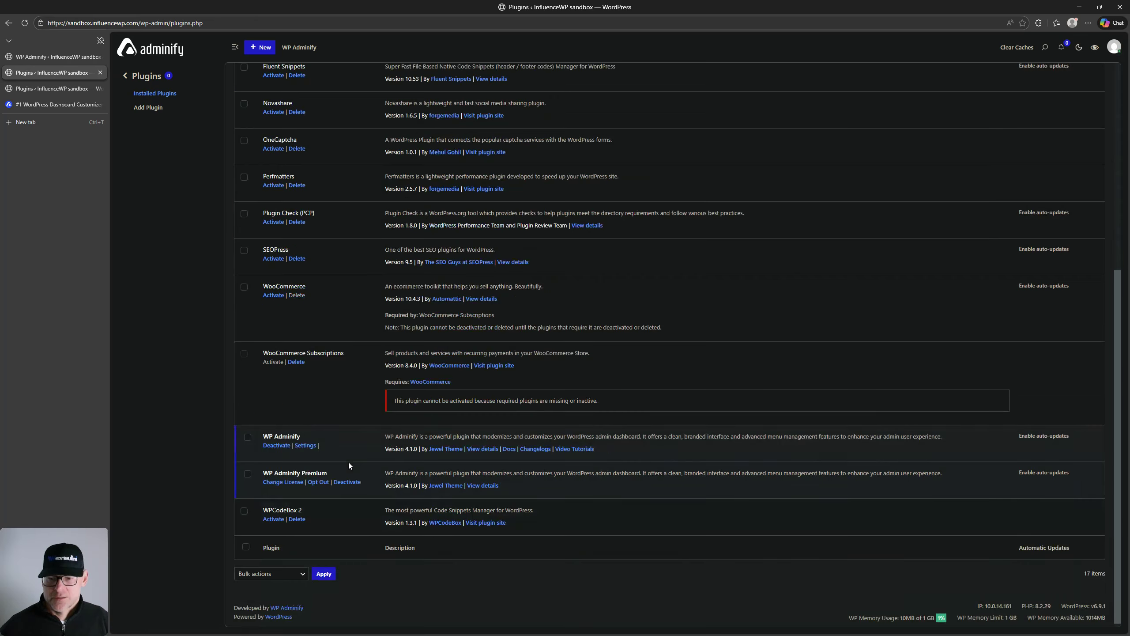
pyautogui.click(275, 297)
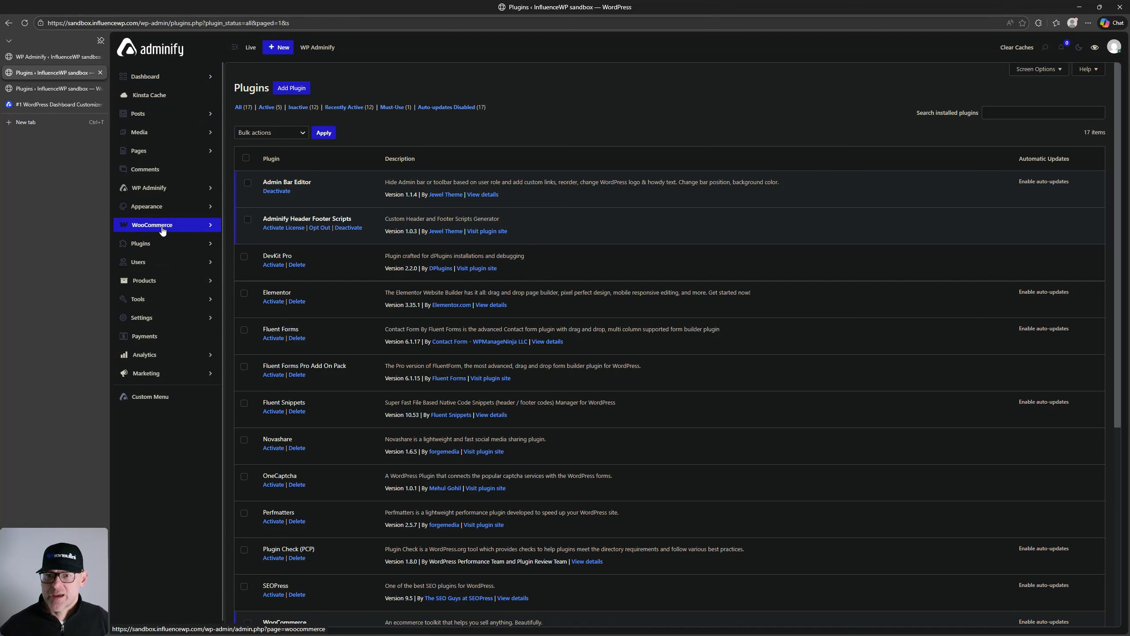
pyautogui.click(210, 227)
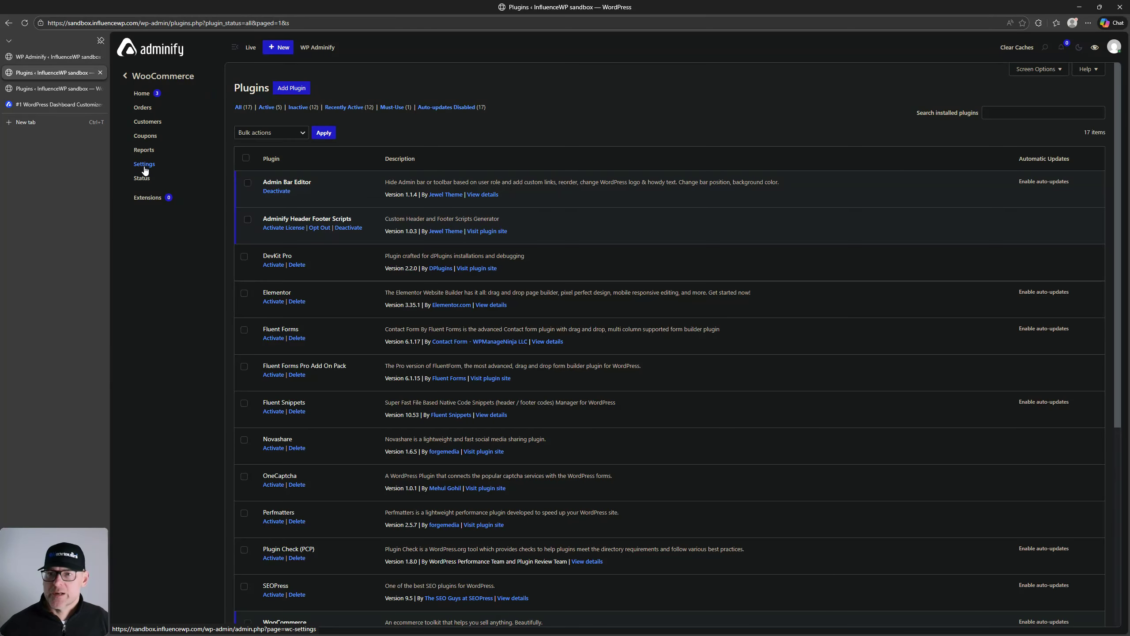
# Enable Hide All Row Meta Links under White Label, save, and reload the Plugins page to check the WooCommerce submenu
pyautogui.click(57, 57)
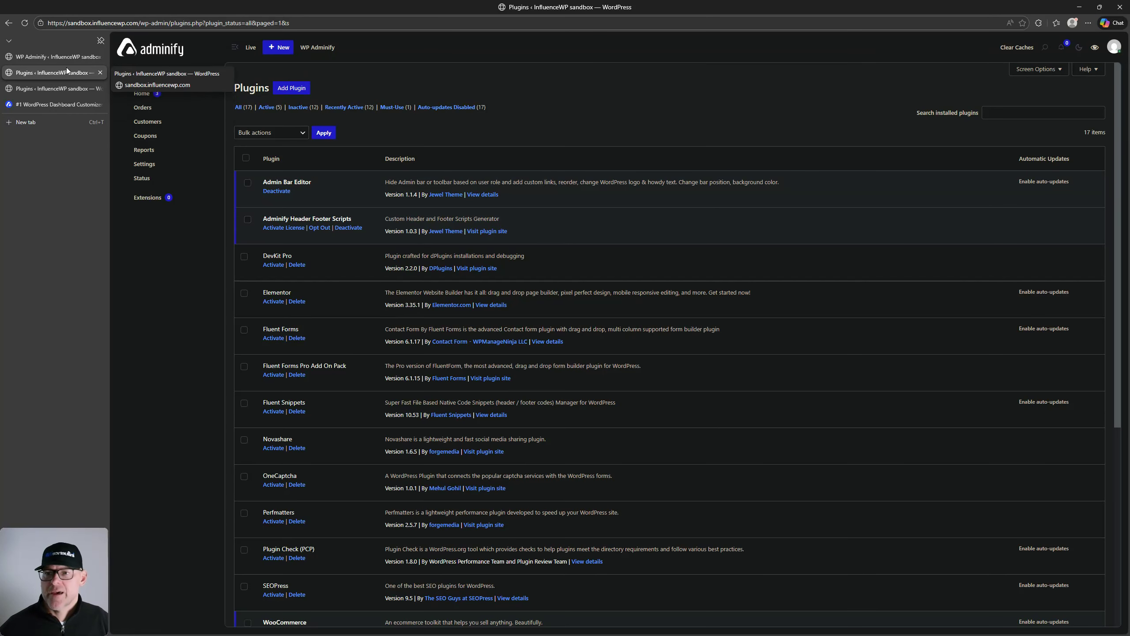
pyautogui.click(541, 453)
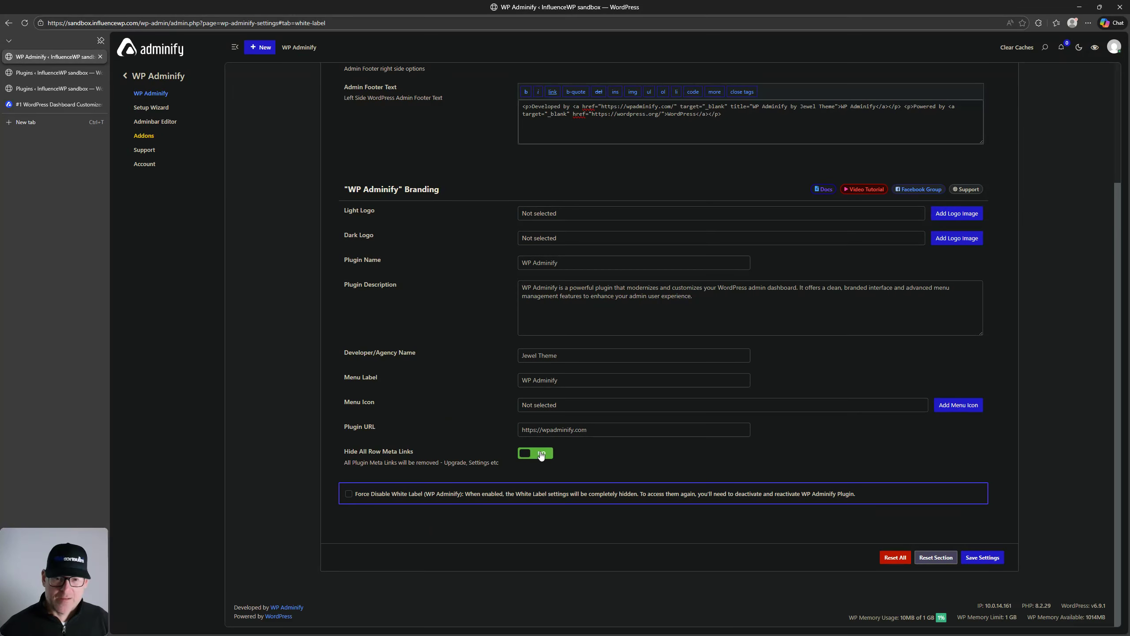
pyautogui.click(994, 560)
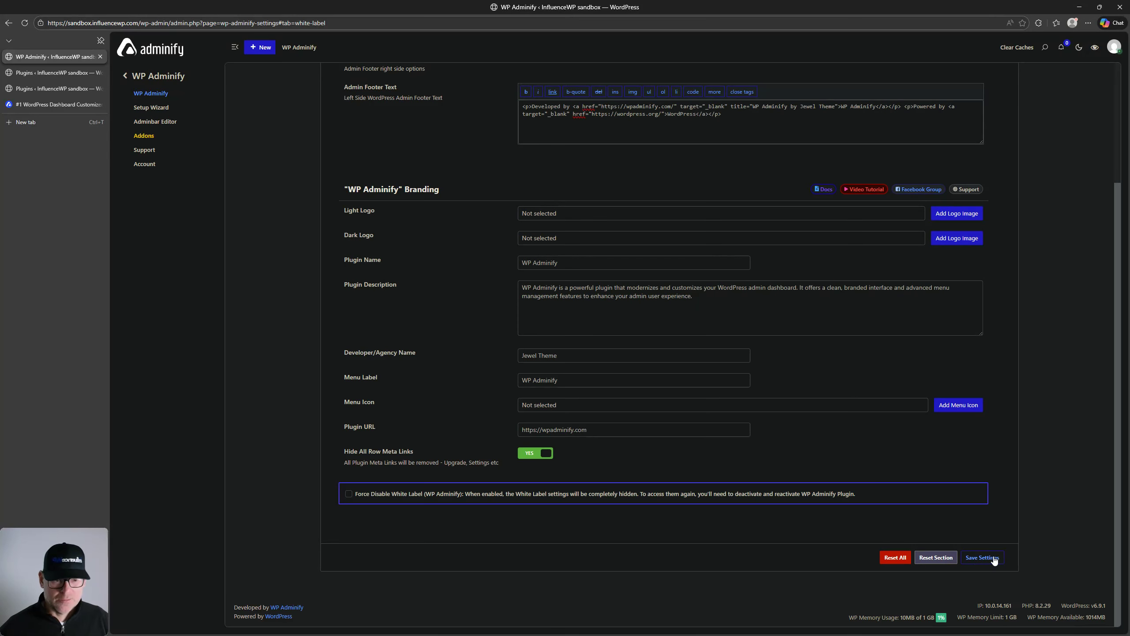
pyautogui.click(61, 75)
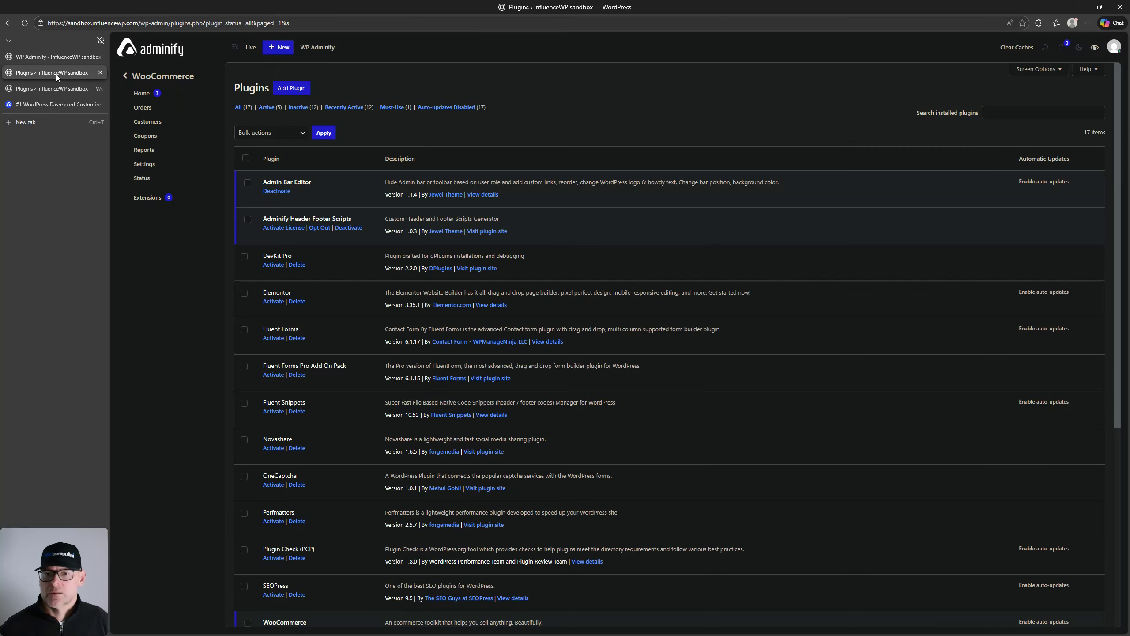
pyautogui.click(25, 25)
pyautogui.click(201, 225)
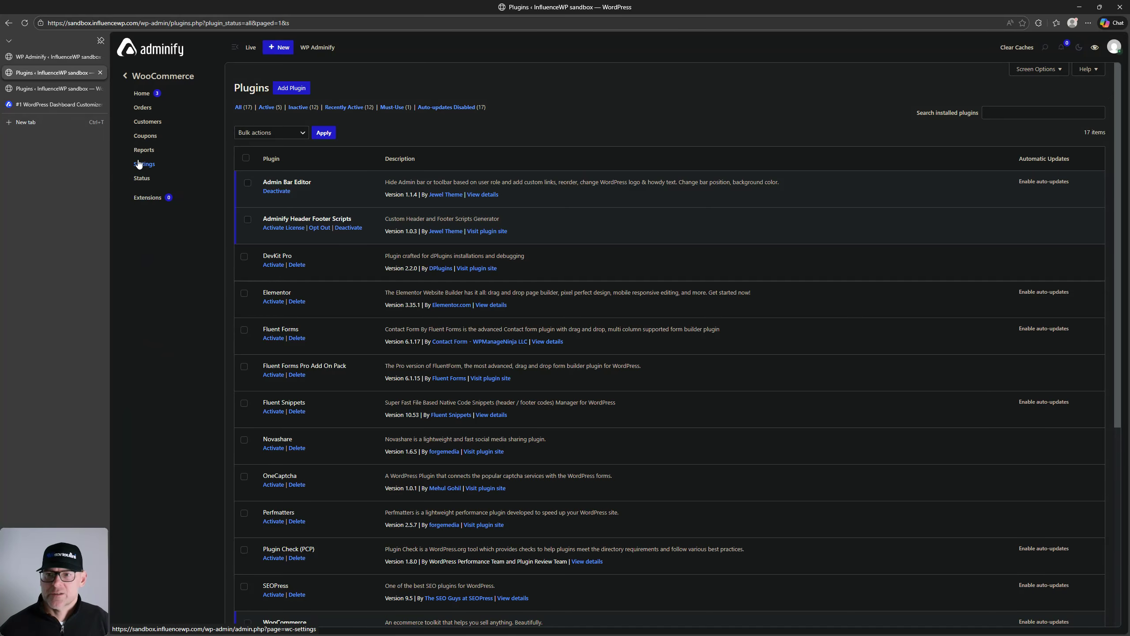
# Set Hide All Row Meta Links to No, select Settings under Remove Action Links and save the settings
pyautogui.click(34, 58)
pyautogui.click(532, 453)
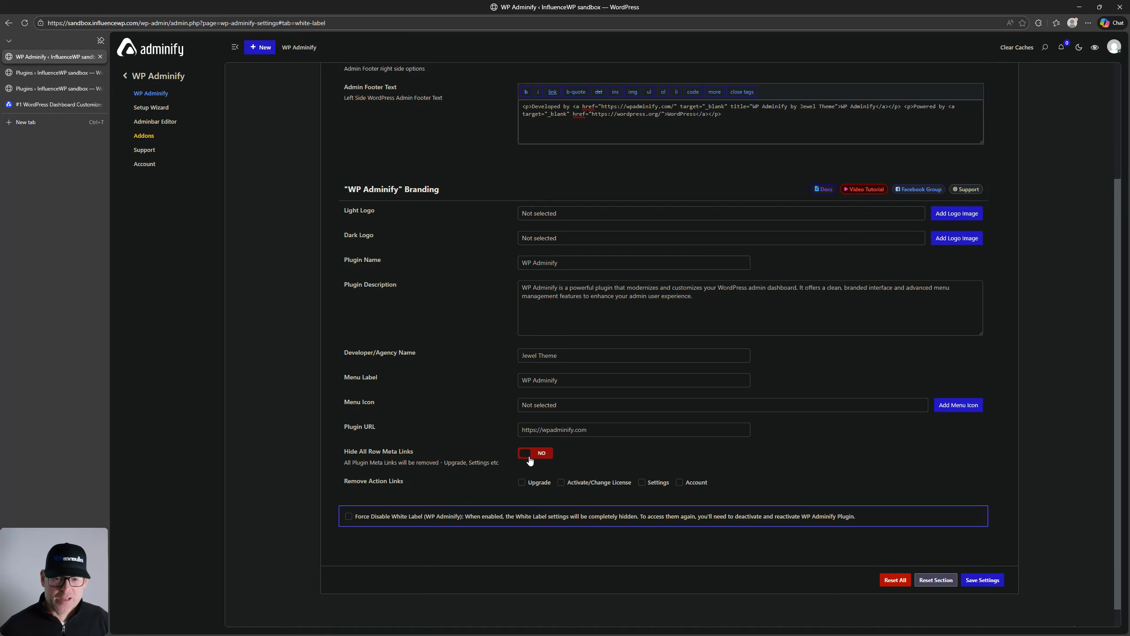
pyautogui.click(641, 482)
pyautogui.click(986, 581)
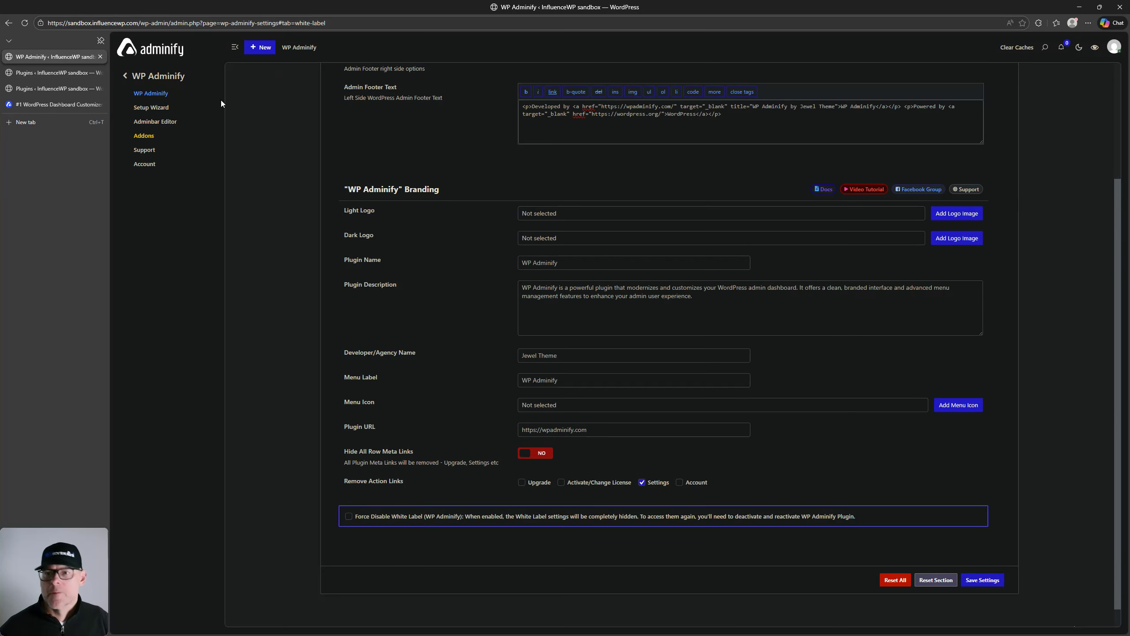
# Reload the Plugins page and open the WooCommerce Settings page to check whether it is still accessible
pyautogui.click(44, 78)
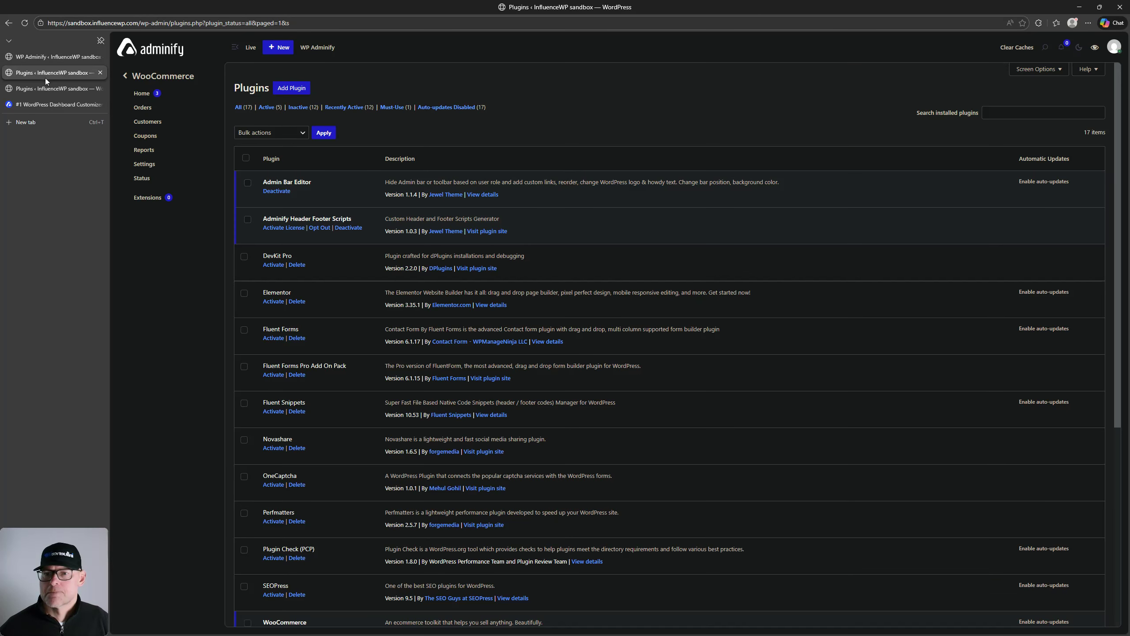
pyautogui.click(24, 23)
pyautogui.click(198, 225)
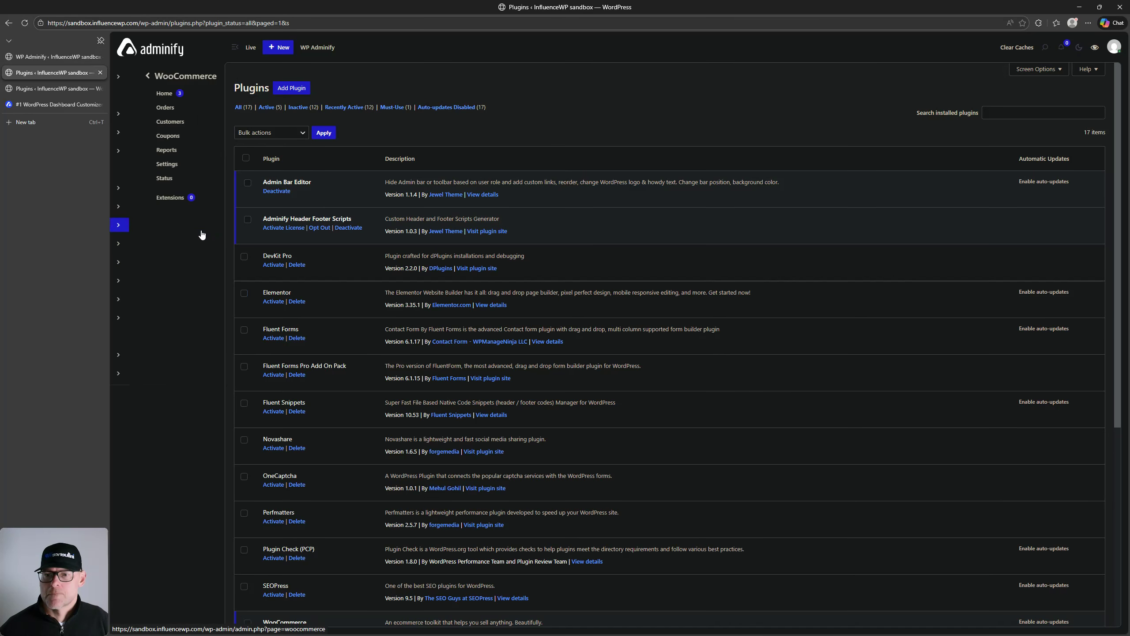
pyautogui.click(146, 165)
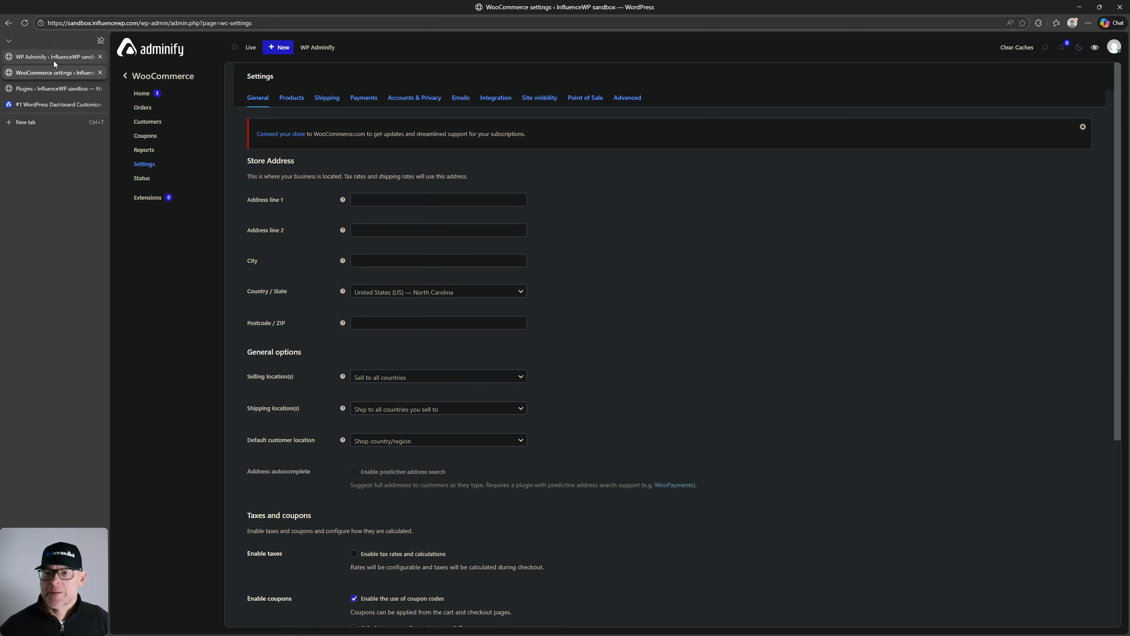
# Deselect Settings under Remove Action Links, then switch Force Disable White Label on and off again
pyautogui.click(53, 58)
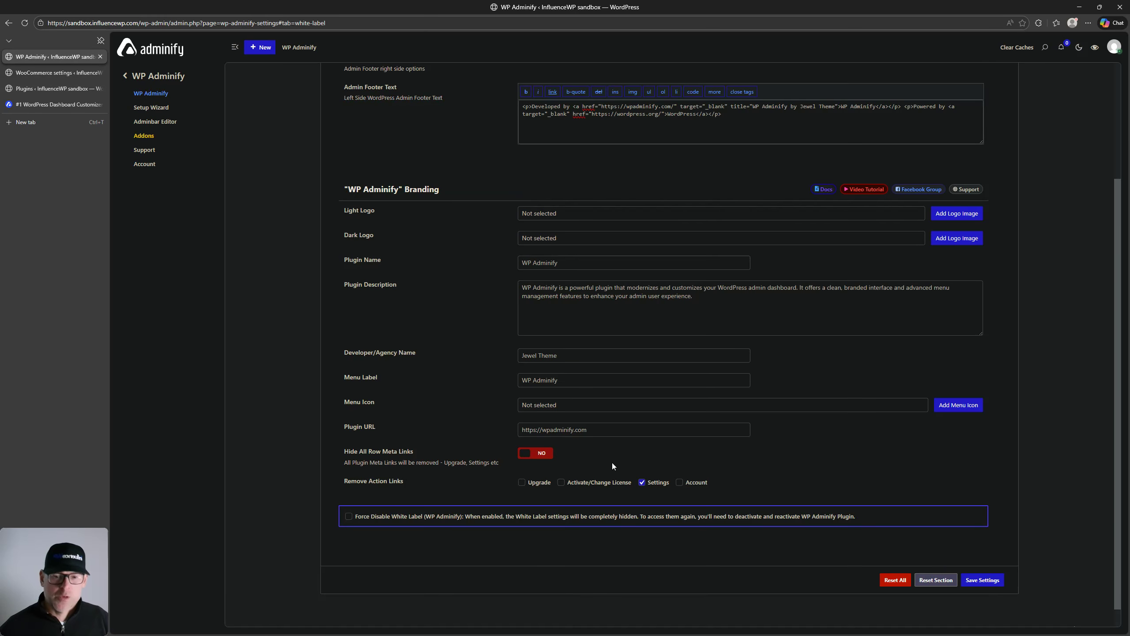
pyautogui.click(645, 485)
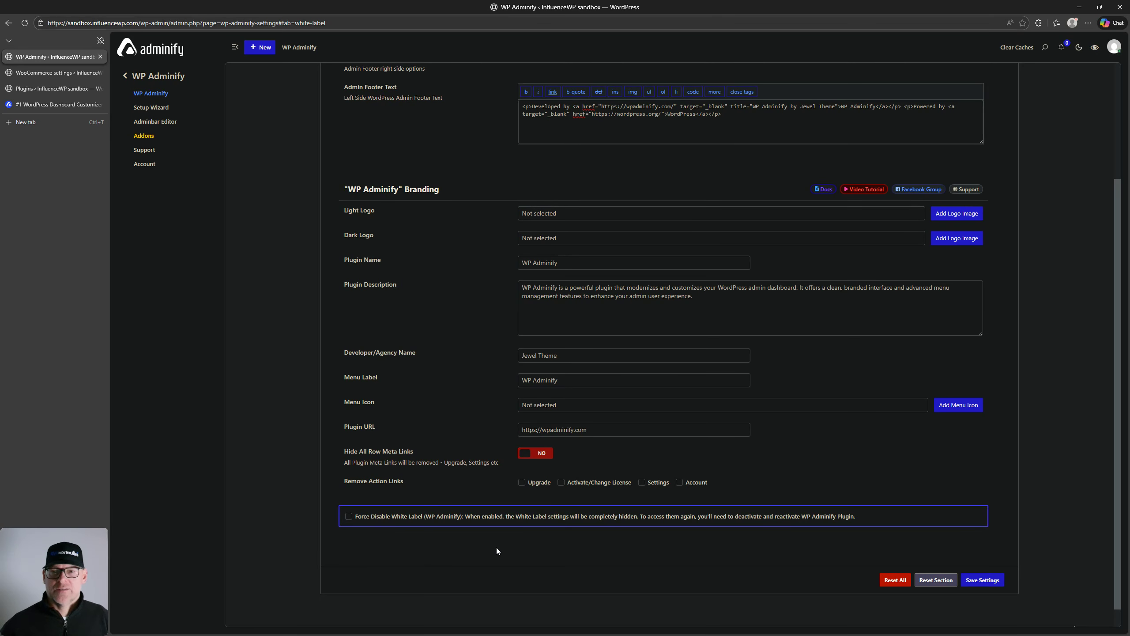
pyautogui.click(349, 517)
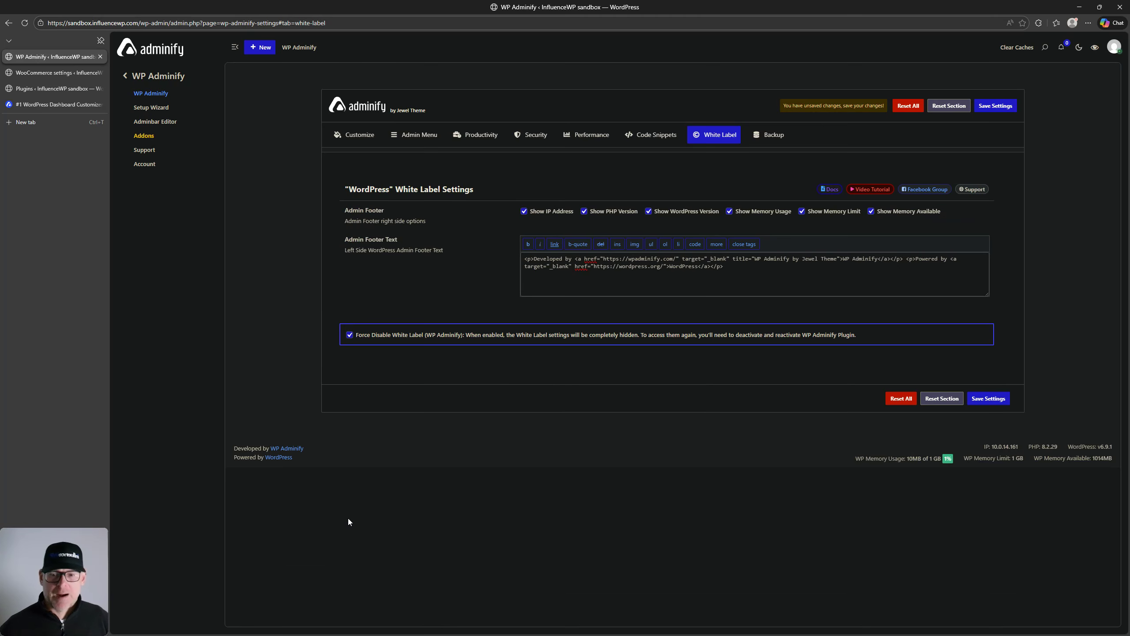
pyautogui.click(350, 335)
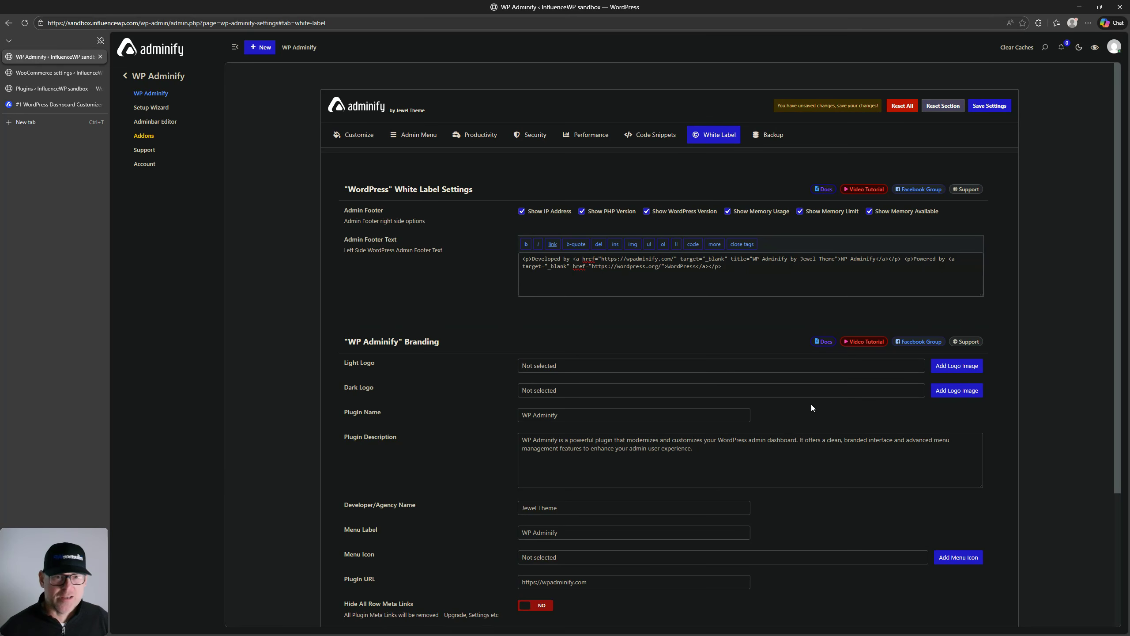
# Export and download the Backup Config Settings, then place the cursor in the empty import field
pyautogui.click(769, 140)
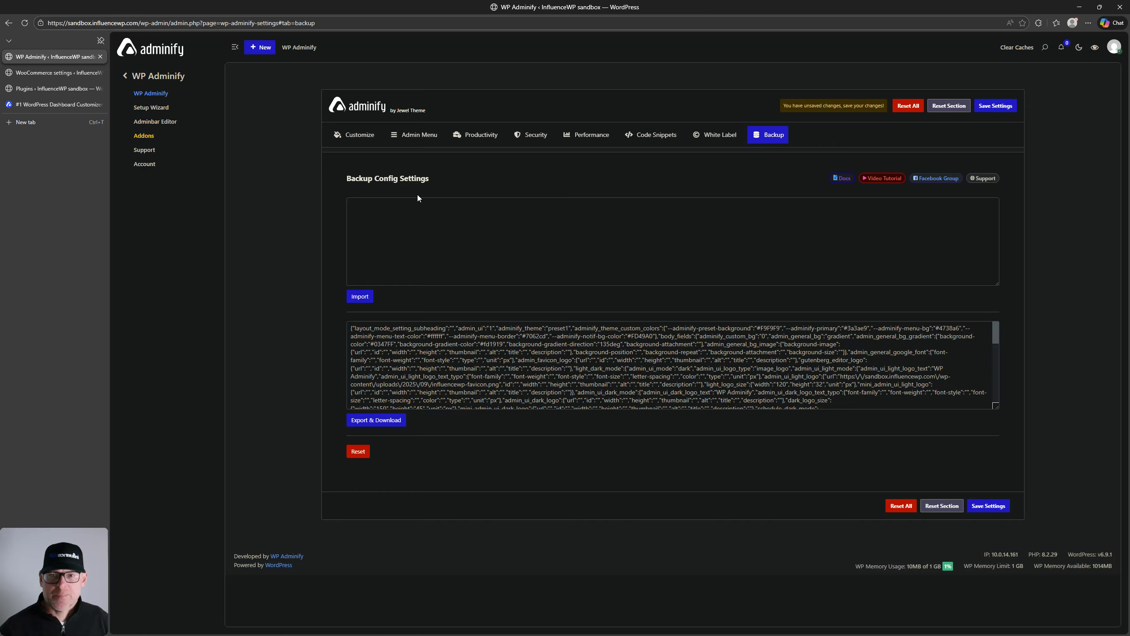
pyautogui.click(383, 422)
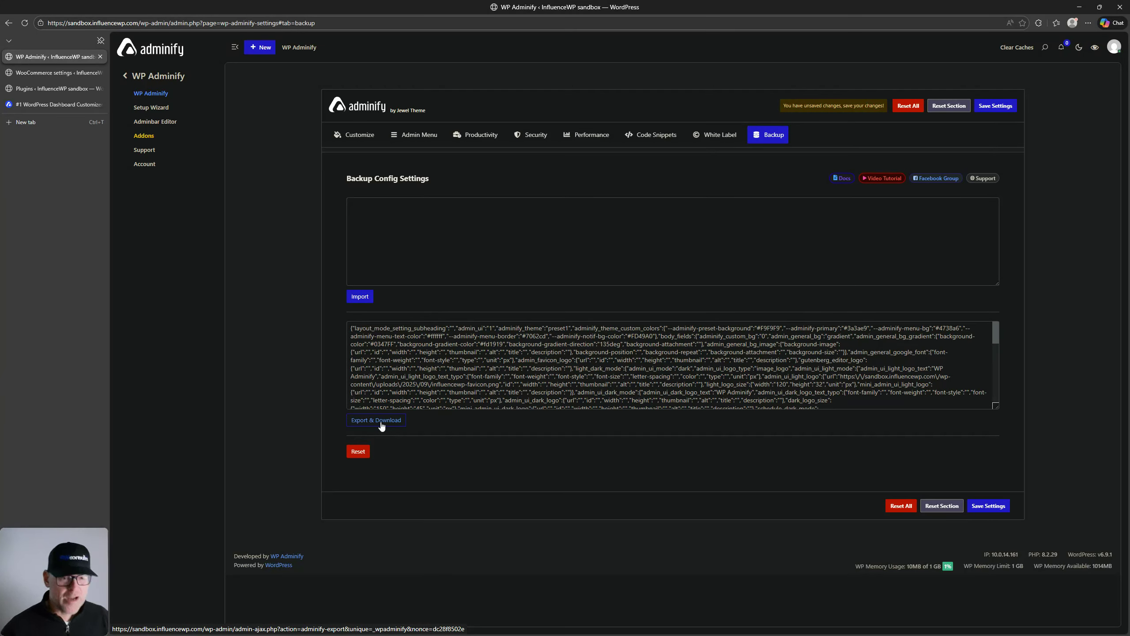
pyautogui.click(411, 225)
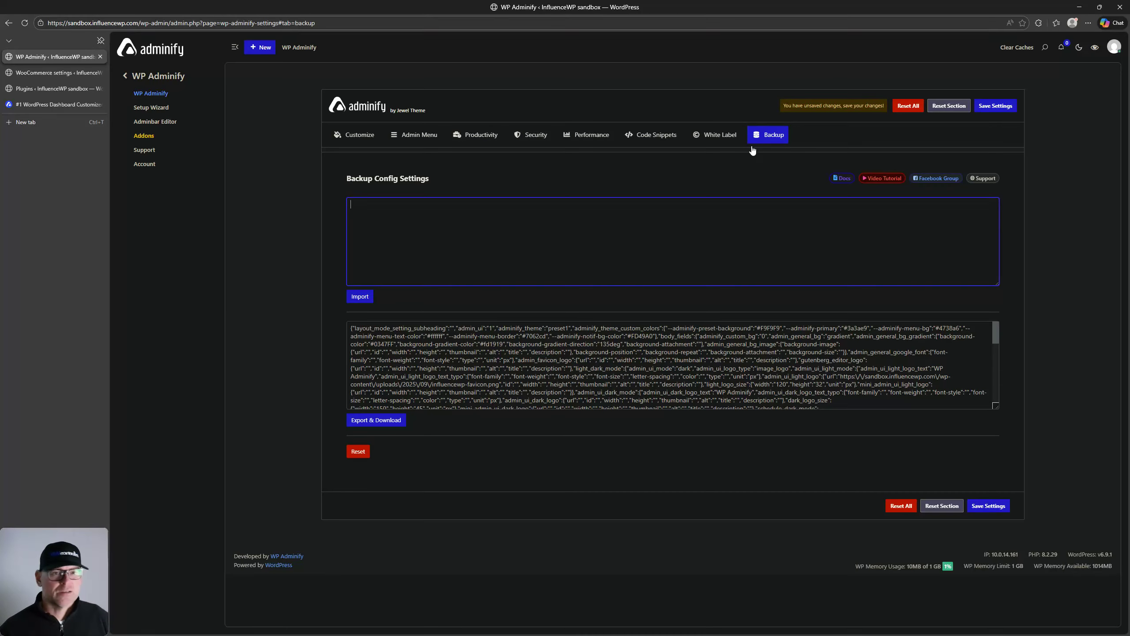
# View the Adminbar Editor settings, discarding the unsaved changes, and go back to the Plugins page
pyautogui.click(160, 123)
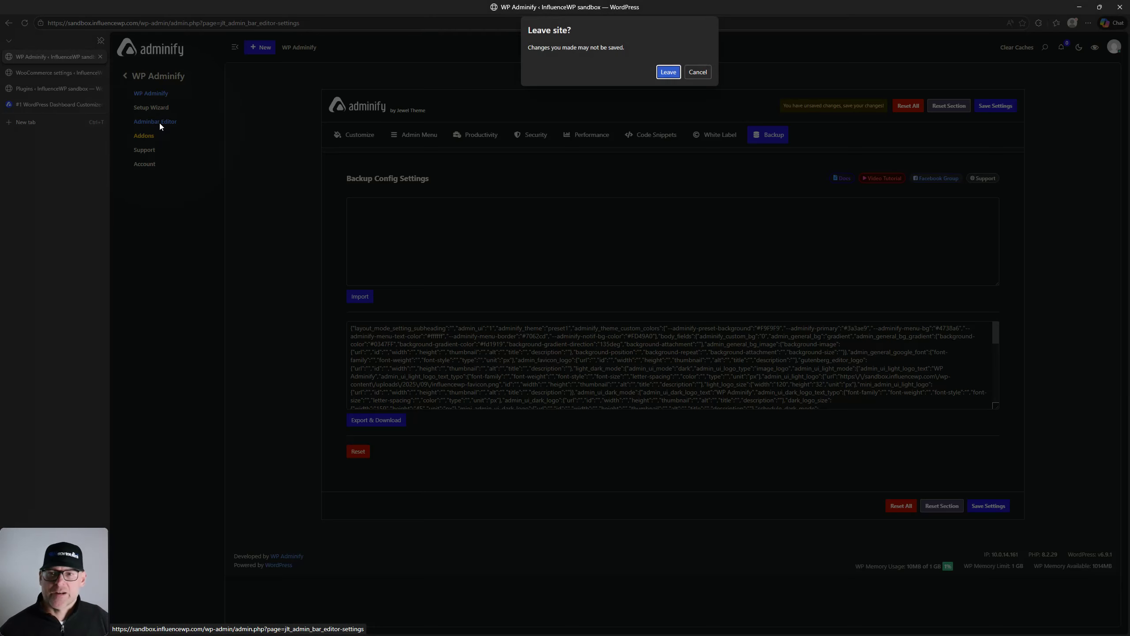
pyautogui.click(661, 72)
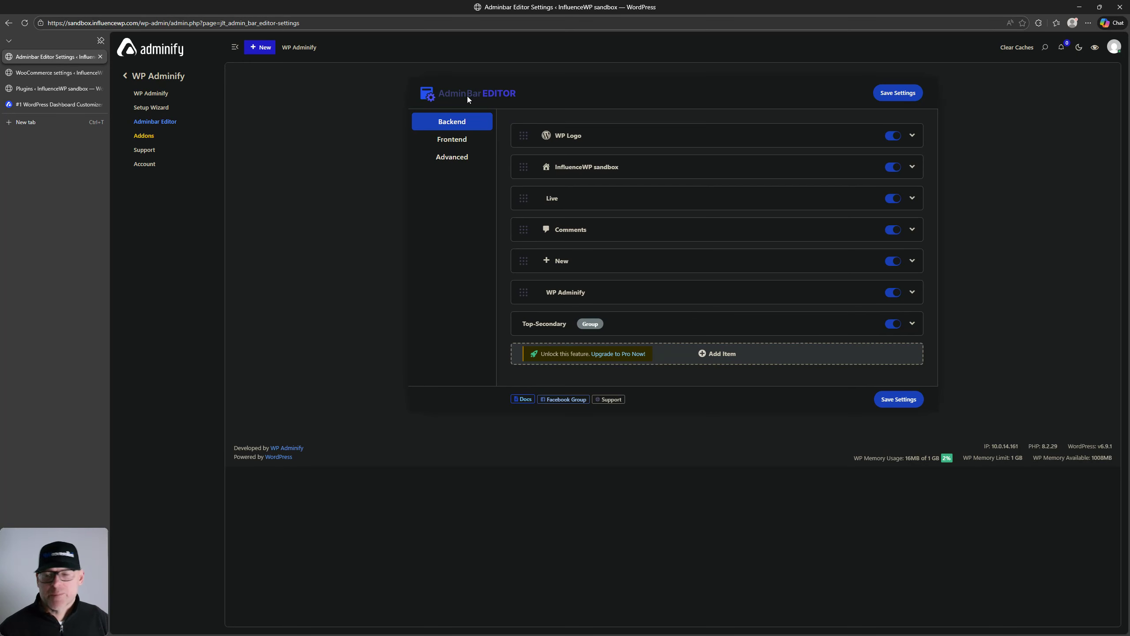
pyautogui.click(57, 89)
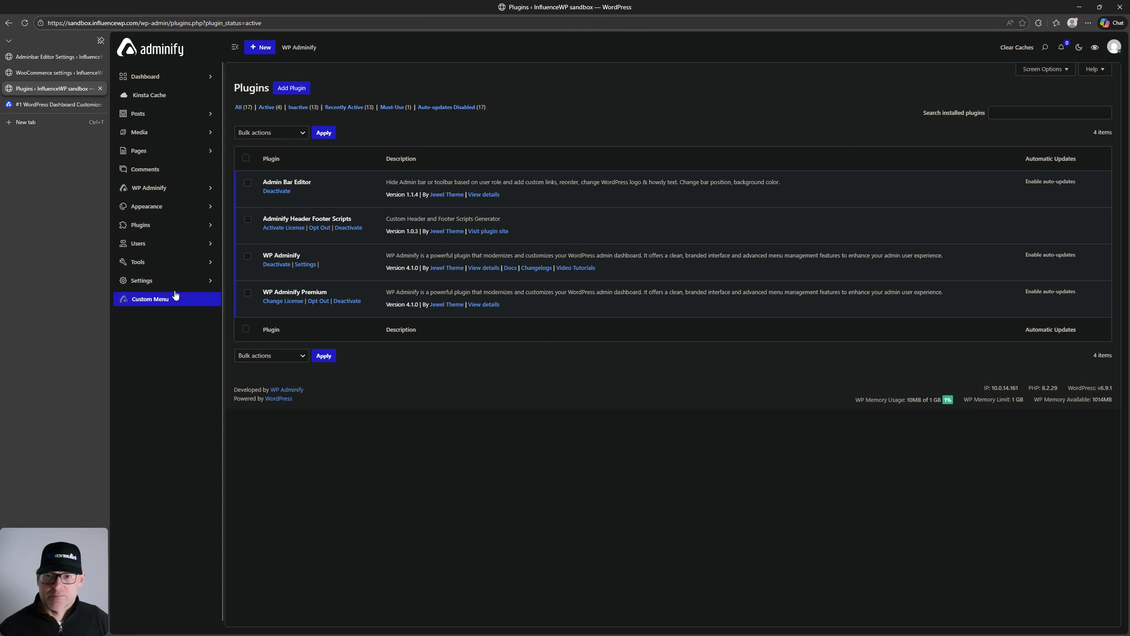
# Return to the Adminbar Editor and expand the backend WP Logo item to view its Hidden For Rules options
pyautogui.click(50, 73)
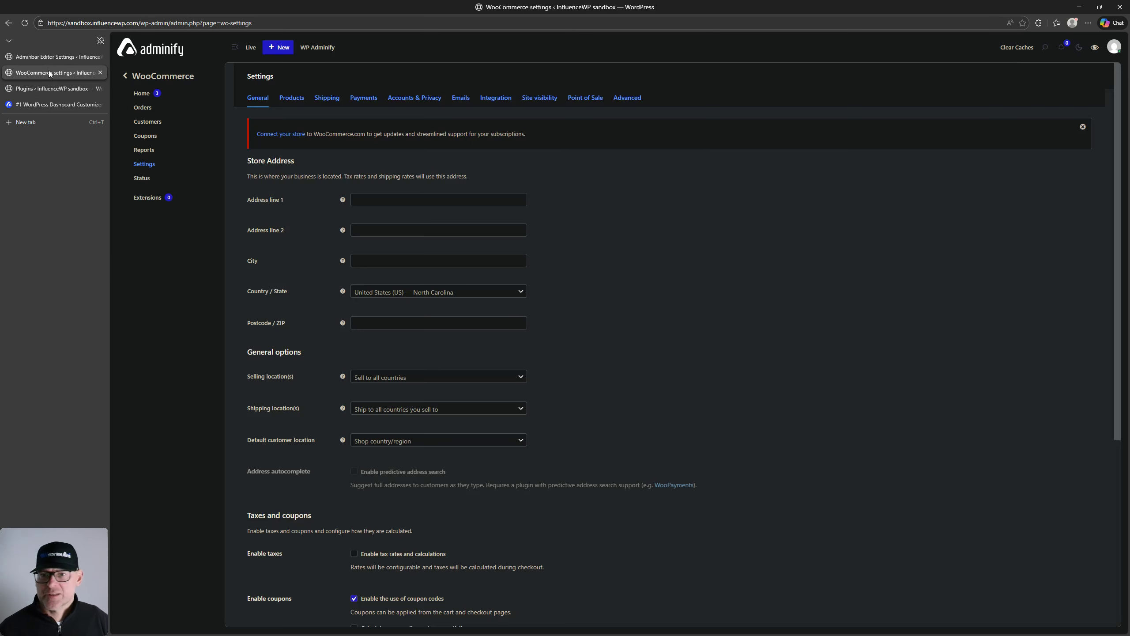
pyautogui.click(56, 56)
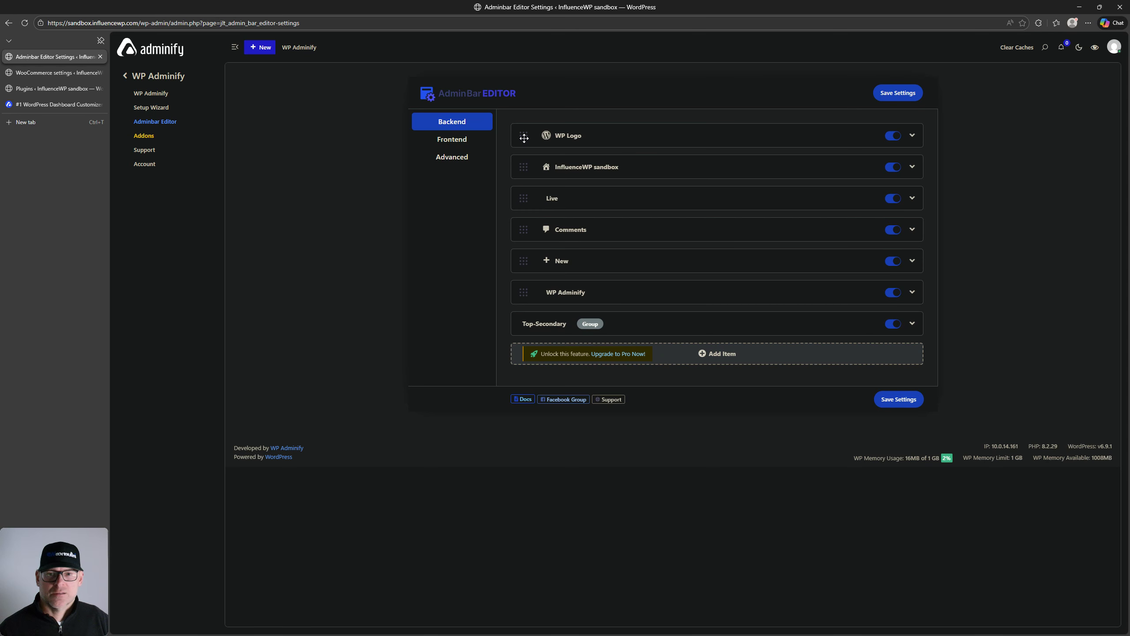
pyautogui.moveTo(524, 139)
pyautogui.mouseDown()
pyautogui.moveTo(525, 174)
pyautogui.moveTo(524, 139)
pyautogui.mouseUp()
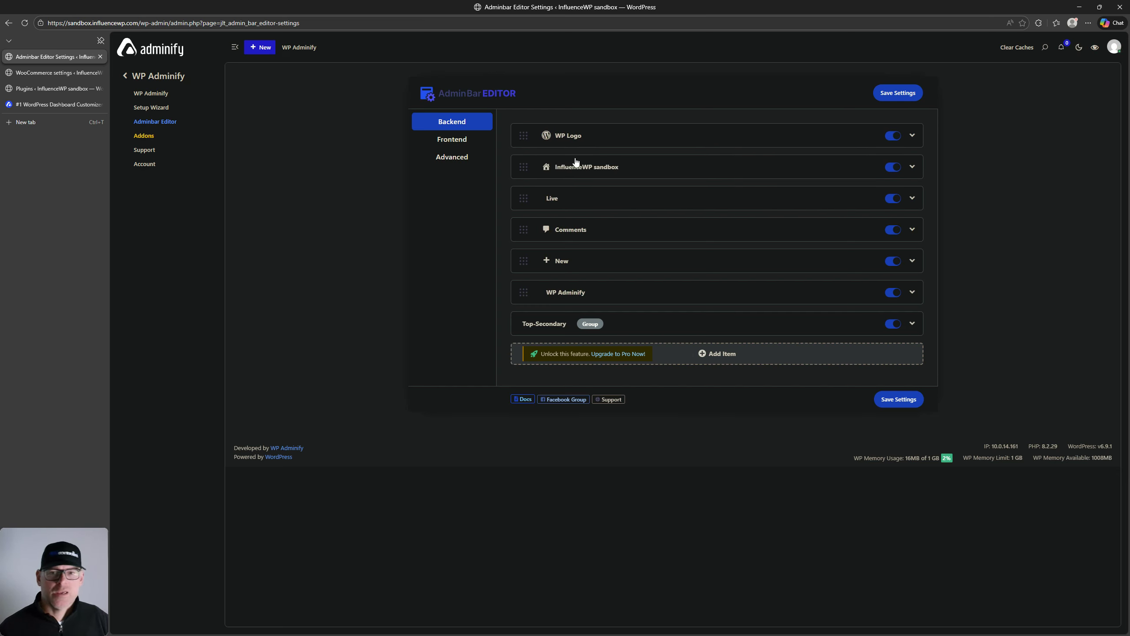
pyautogui.click(915, 140)
pyautogui.click(915, 139)
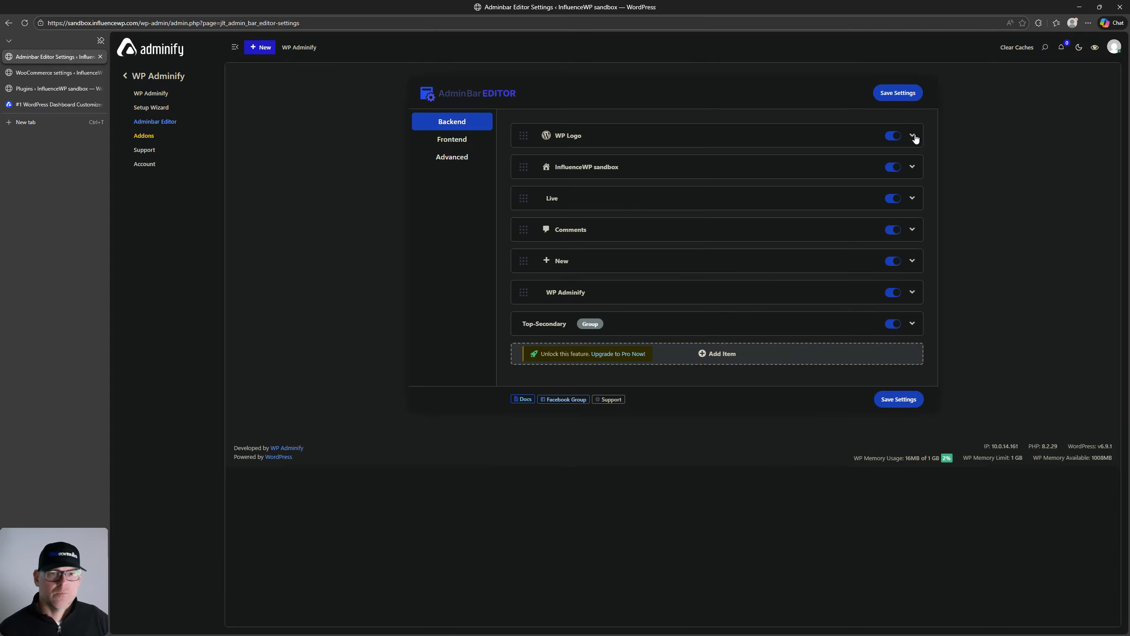
pyautogui.click(916, 139)
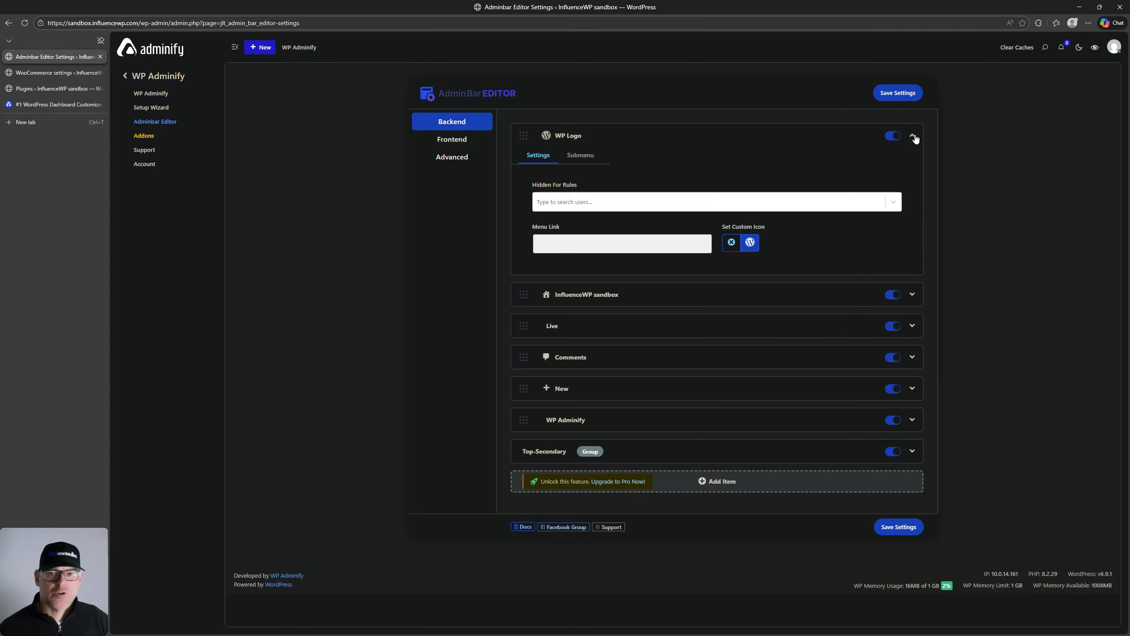
pyautogui.click(568, 203)
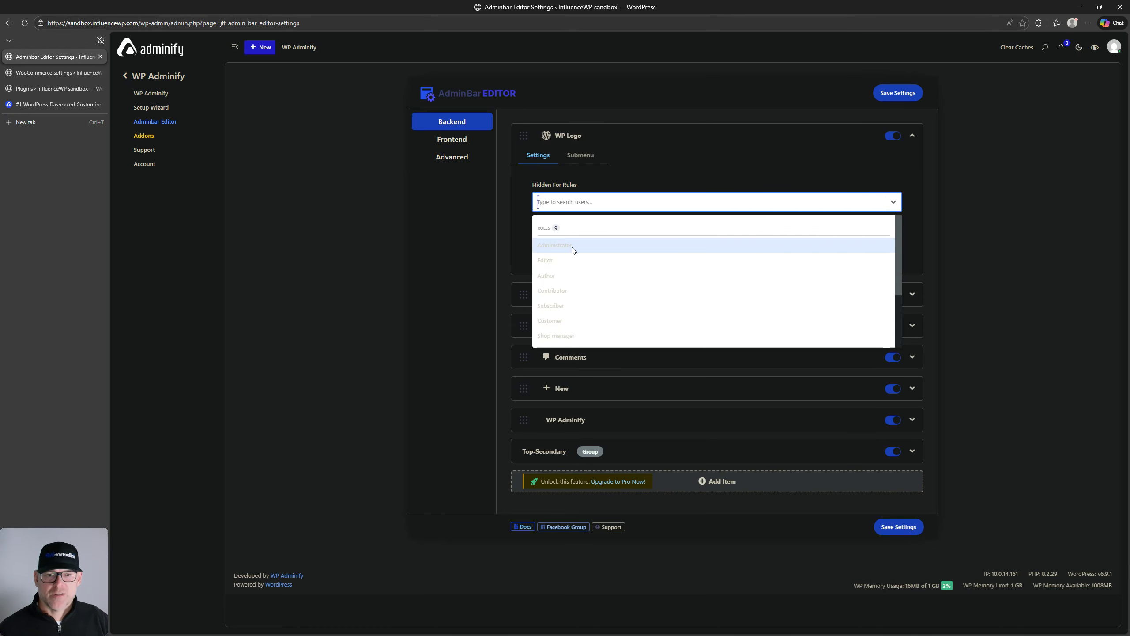
pyautogui.click(562, 203)
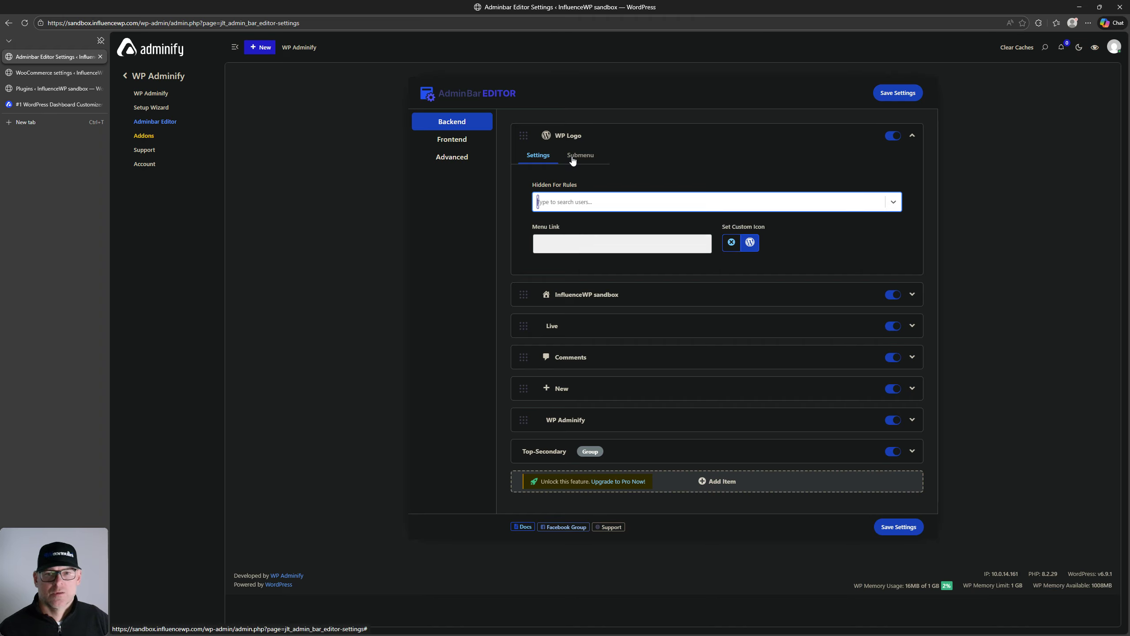
# Set the WP Adminify Layout Mode to Light Mode, save the settings and reopen the Adminbar Editor
pyautogui.click(153, 94)
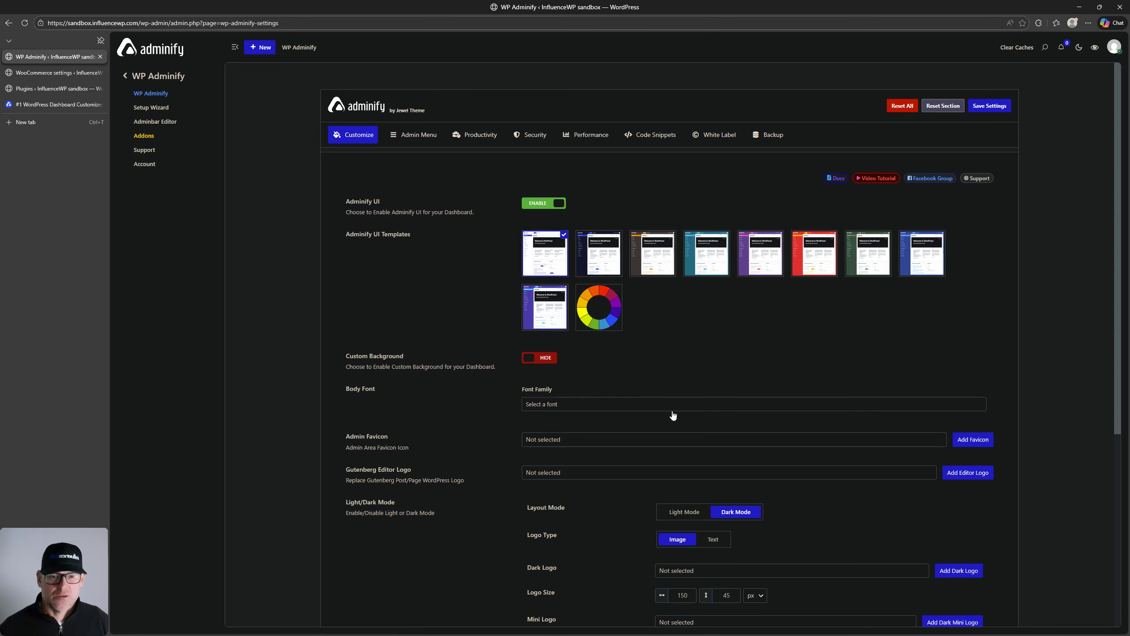
pyautogui.click(684, 517)
pyautogui.click(990, 106)
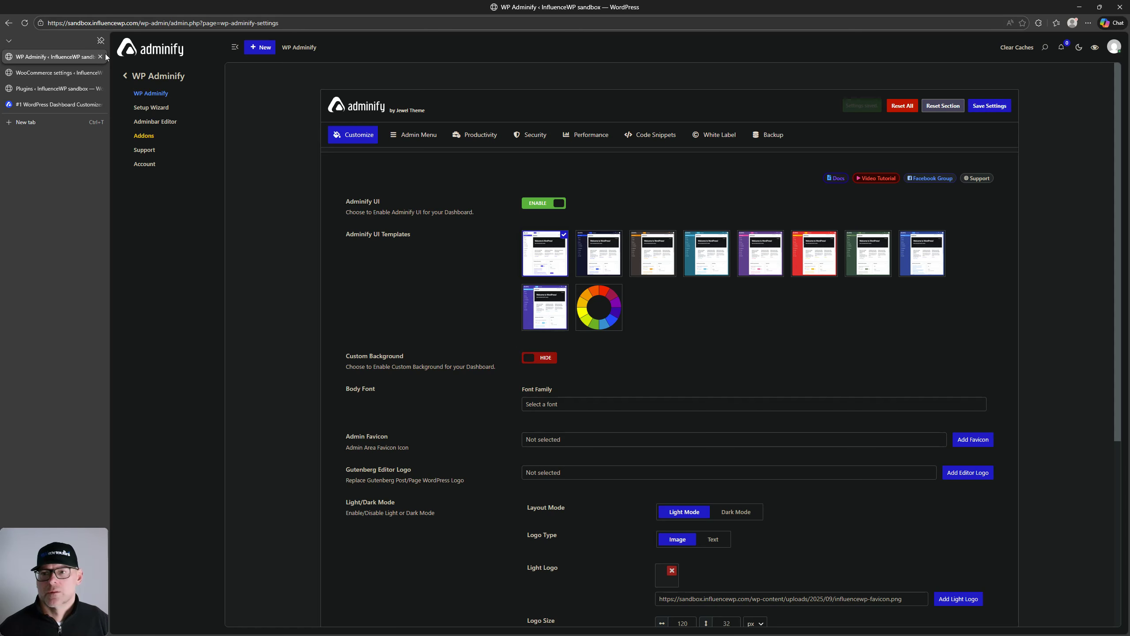
pyautogui.click(178, 122)
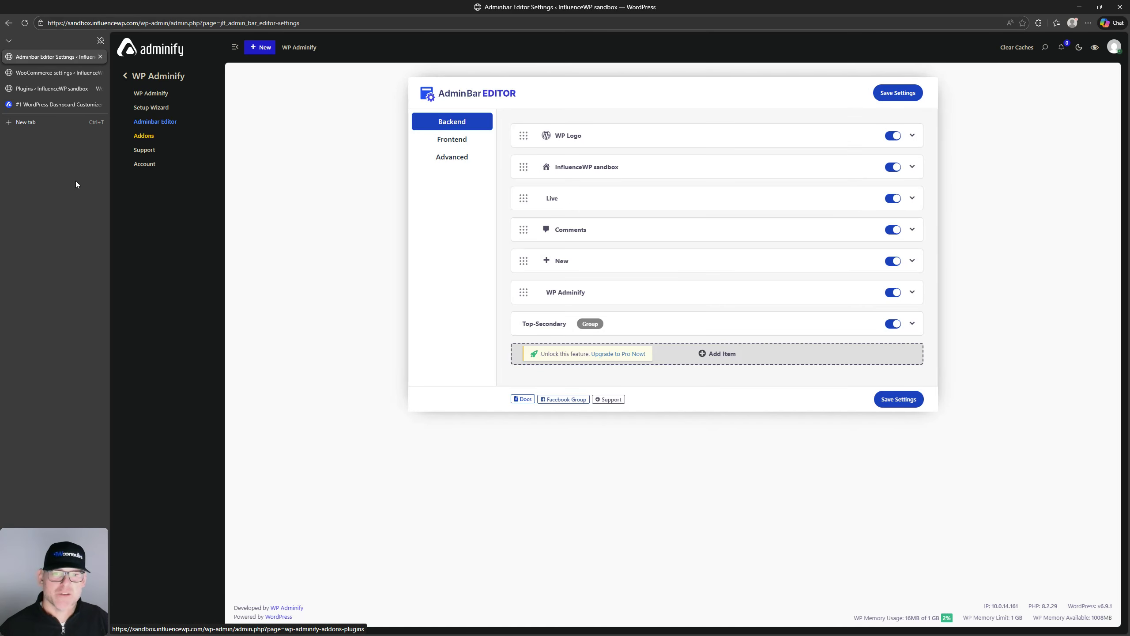
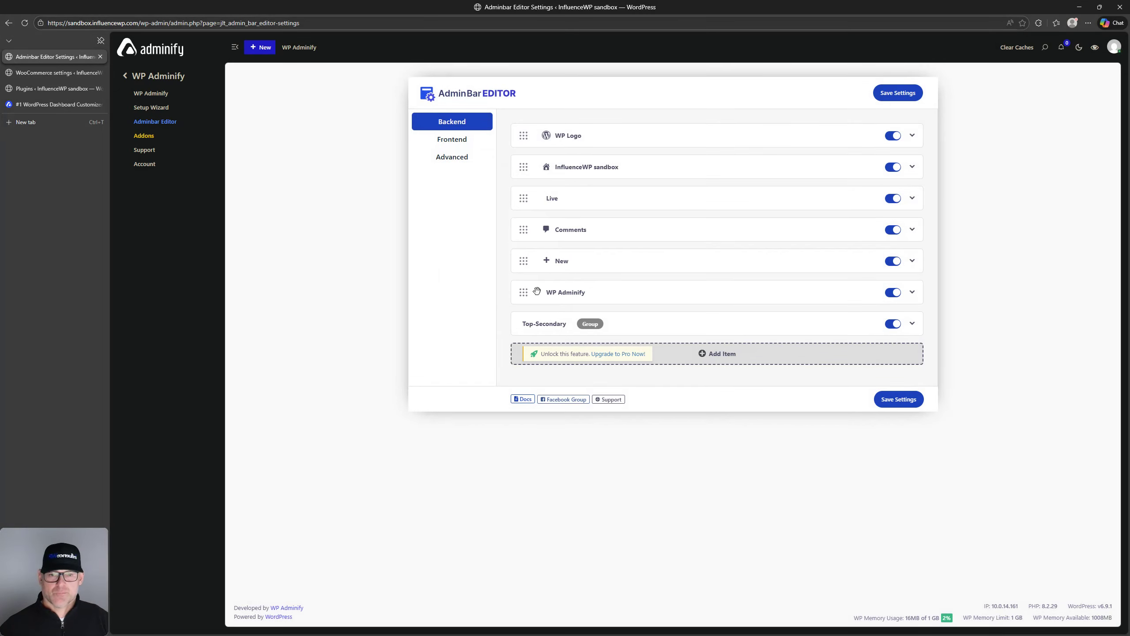
# Switch the backend WP Adminify item off and on again, then examine the WP Logo item's Hidden For Rules and Menu Link settings
pyautogui.click(895, 294)
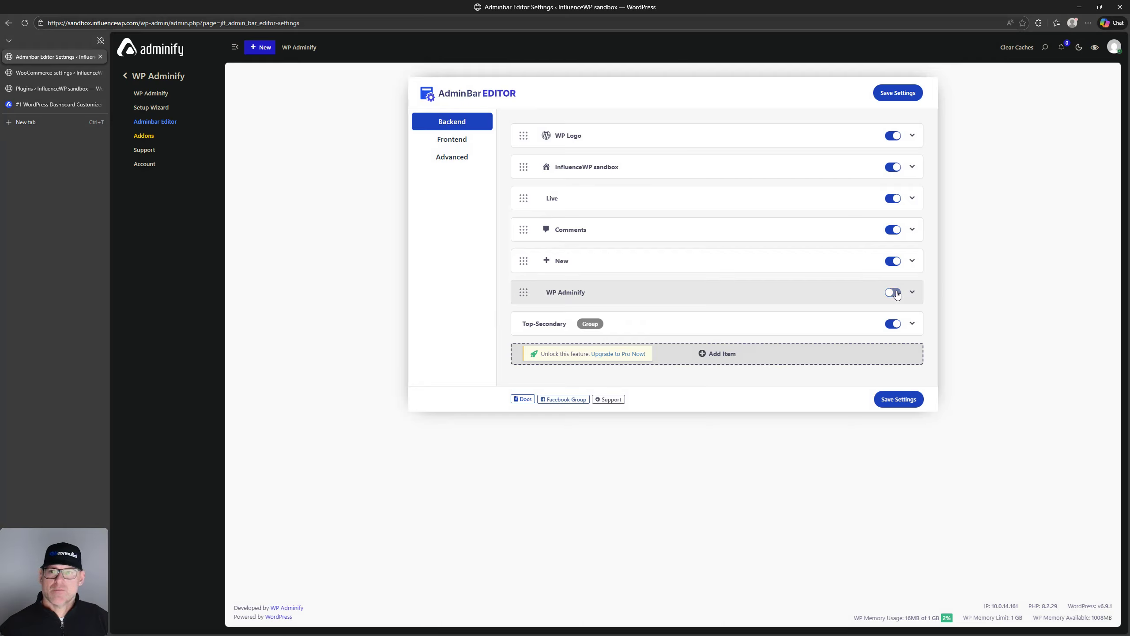
pyautogui.click(895, 294)
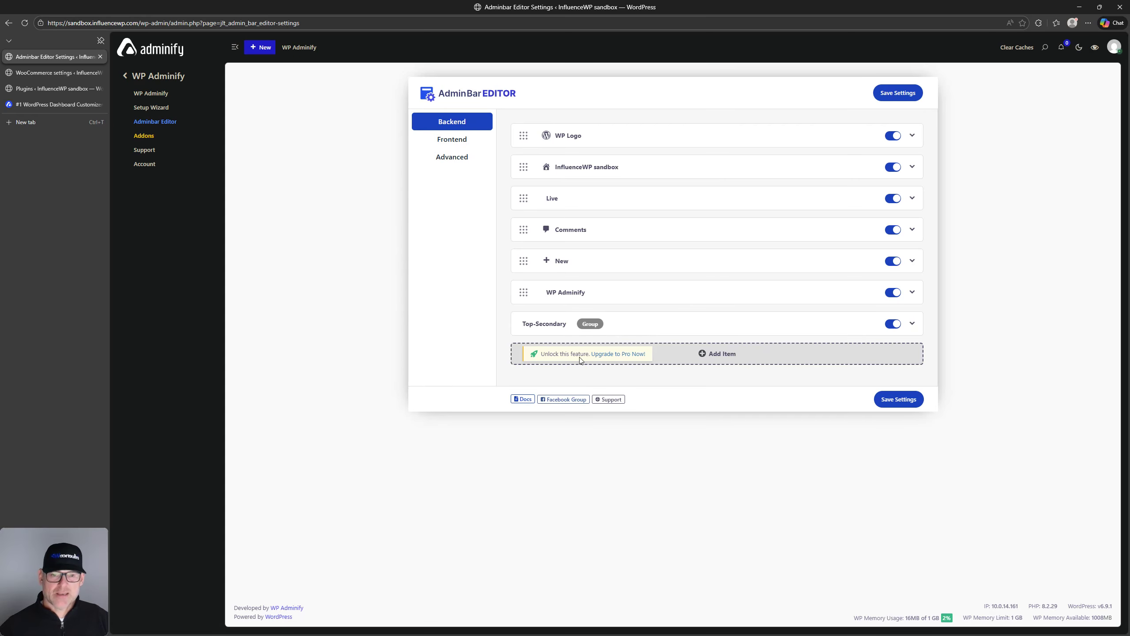
pyautogui.click(912, 136)
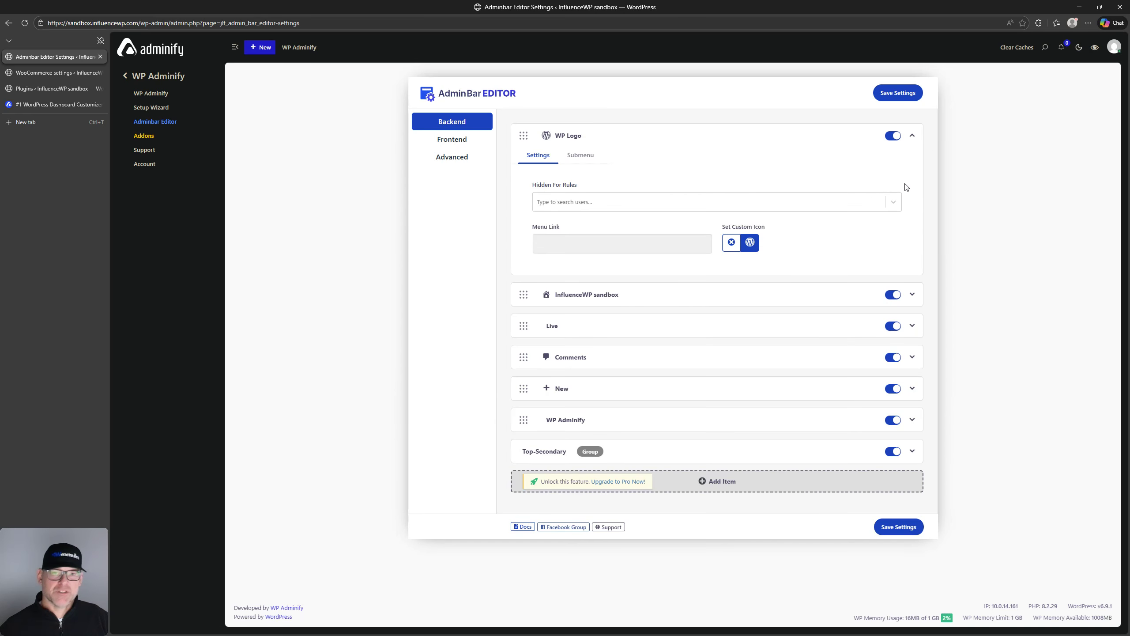
pyautogui.click(570, 203)
pyautogui.click(570, 203)
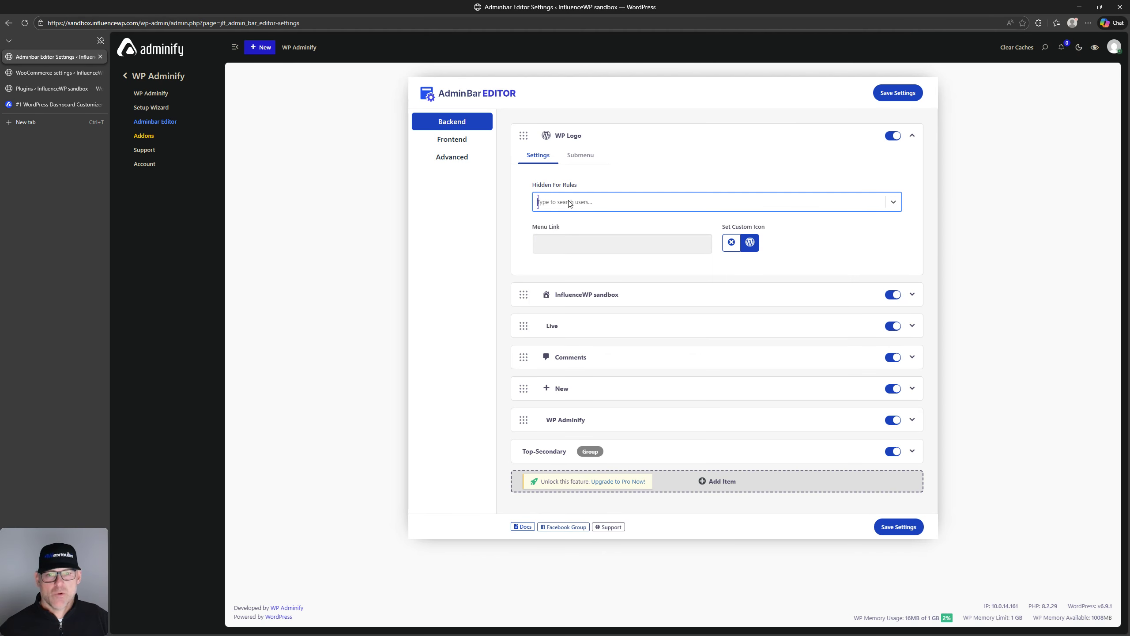
pyautogui.click(570, 202)
pyautogui.click(569, 203)
pyautogui.click(569, 202)
pyautogui.click(570, 203)
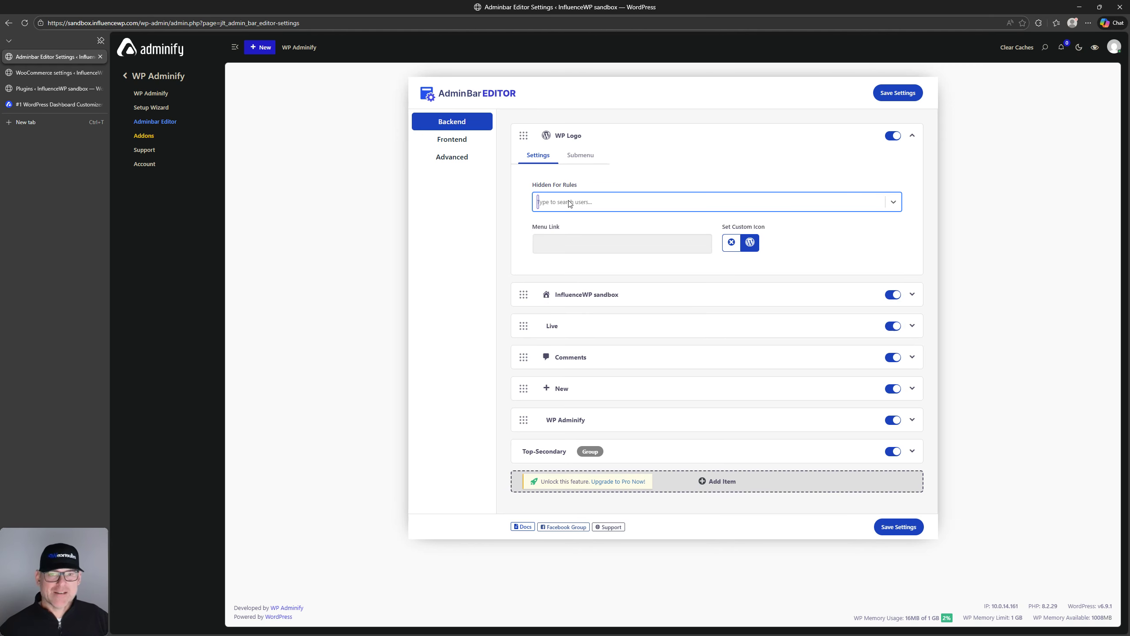
pyautogui.click(566, 246)
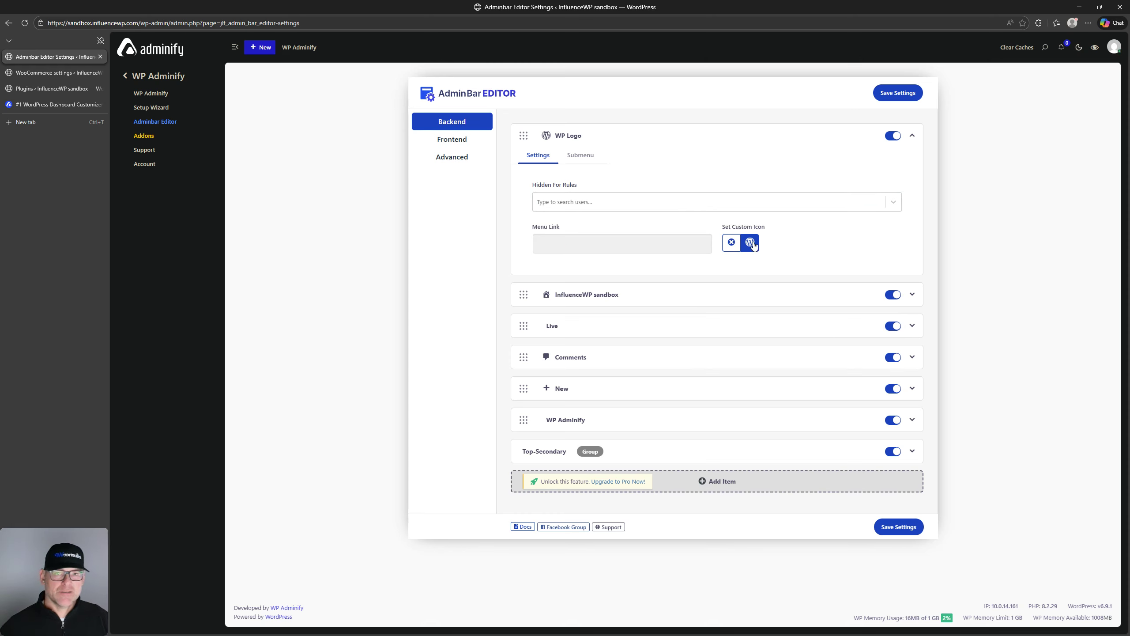
# View the WP Logo submenu items and the About WordPress settings, then collapse the WP Logo item
pyautogui.click(571, 159)
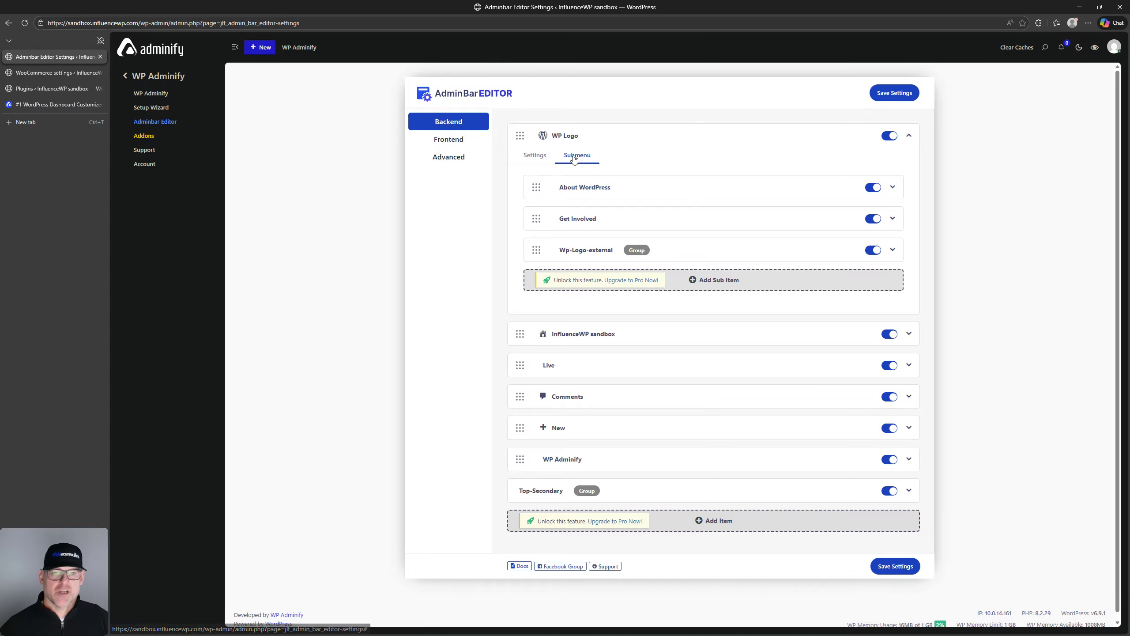
pyautogui.click(896, 189)
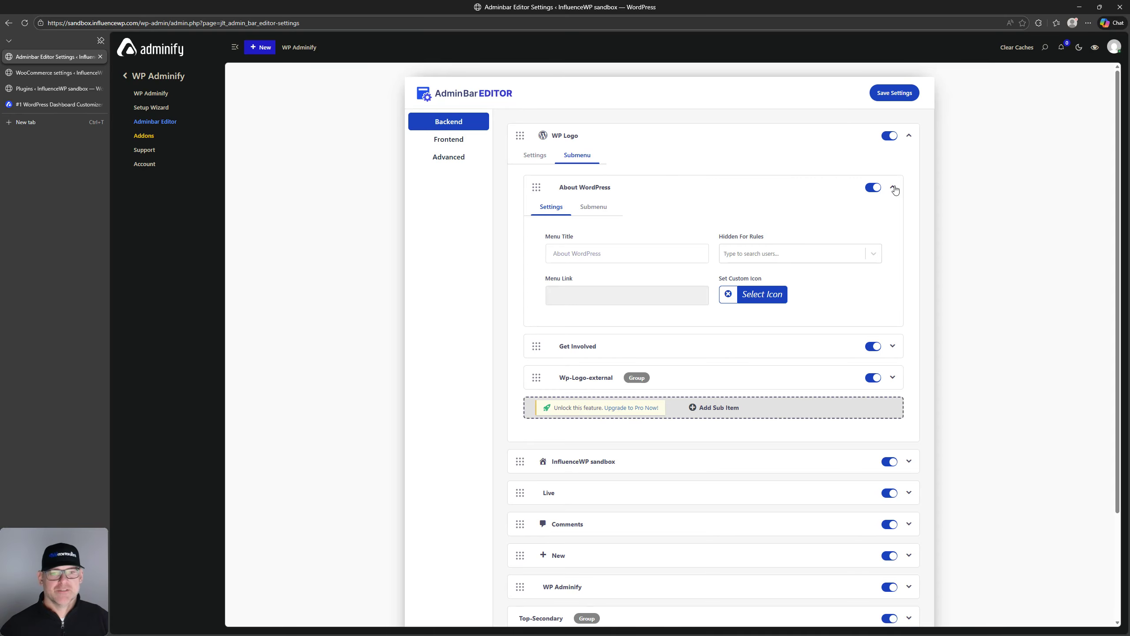
pyautogui.click(895, 188)
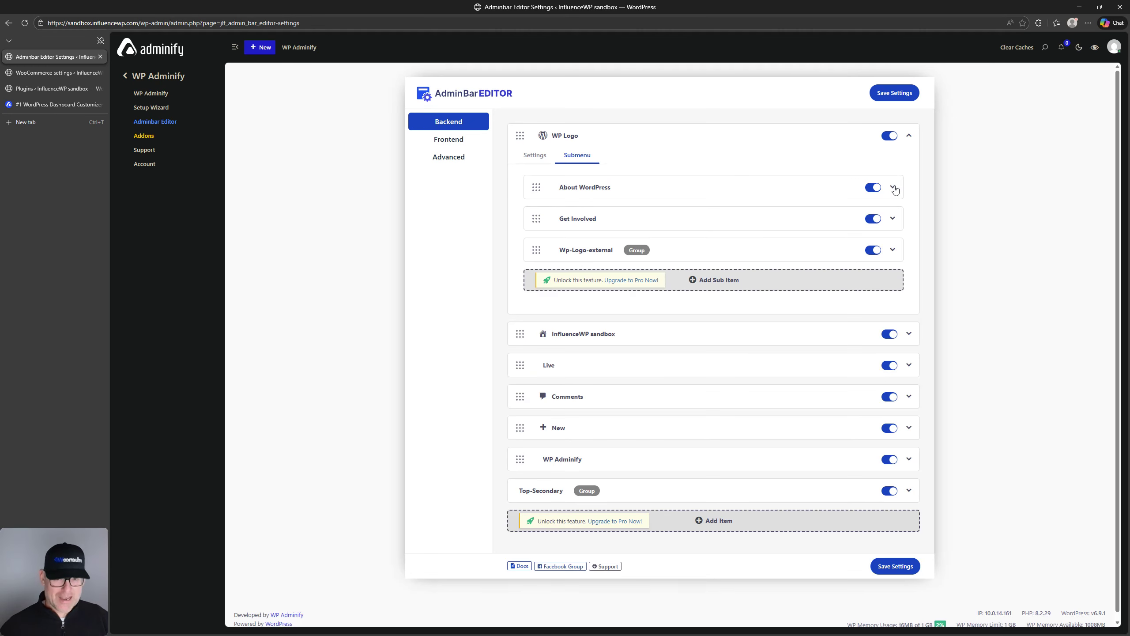
pyautogui.click(531, 156)
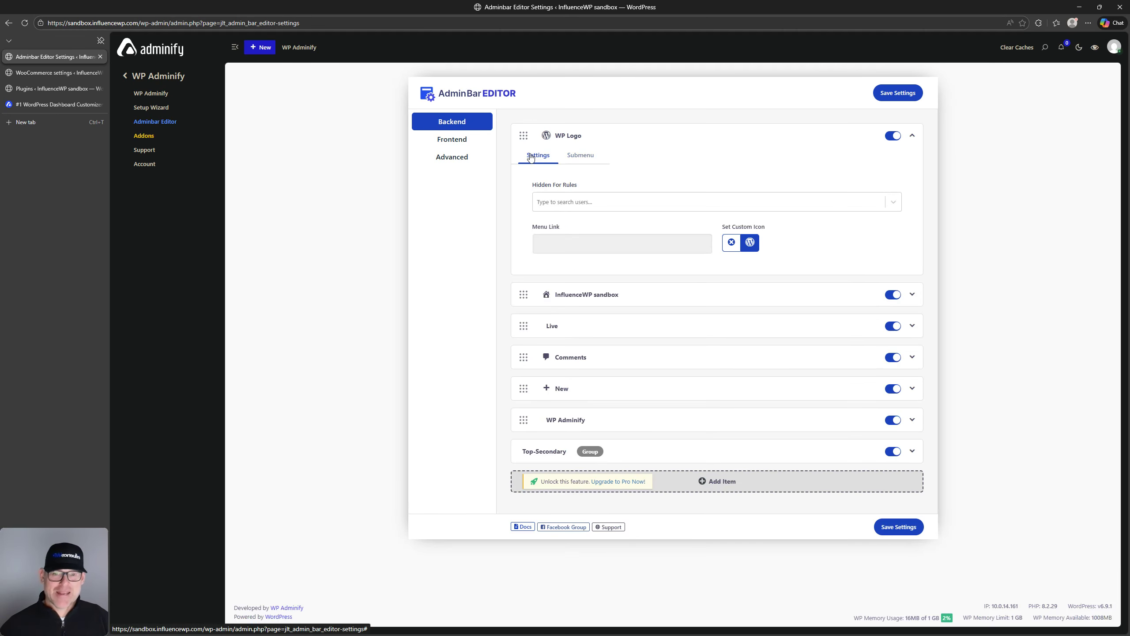
pyautogui.click(913, 138)
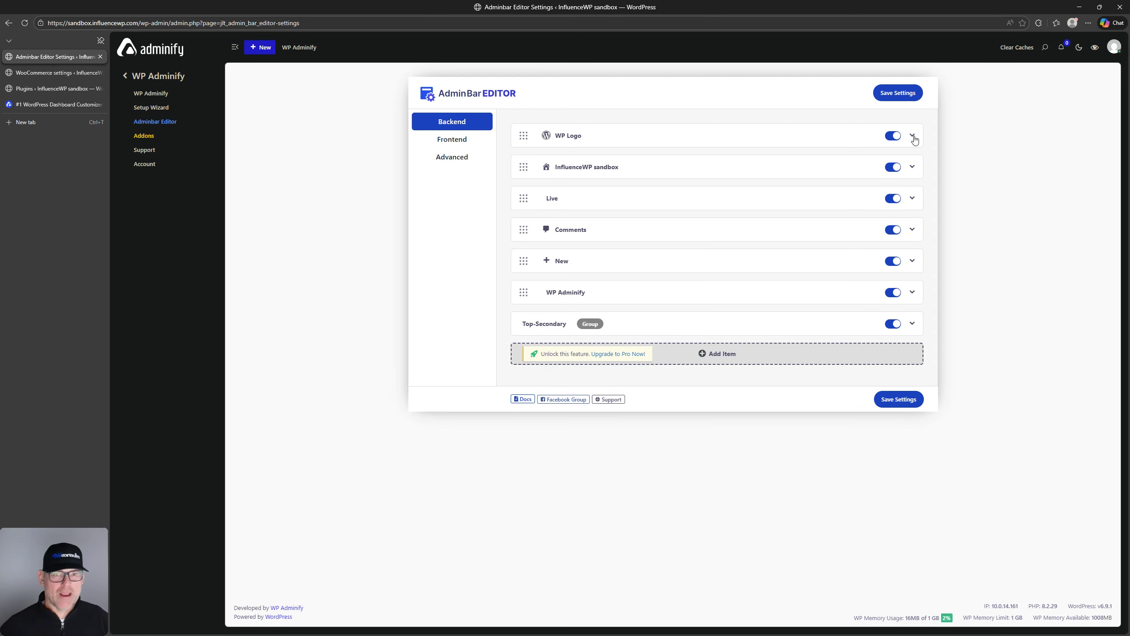
# Expand and collapse the InfluenceWP sandbox and Live backend items to view their settings
pyautogui.click(912, 169)
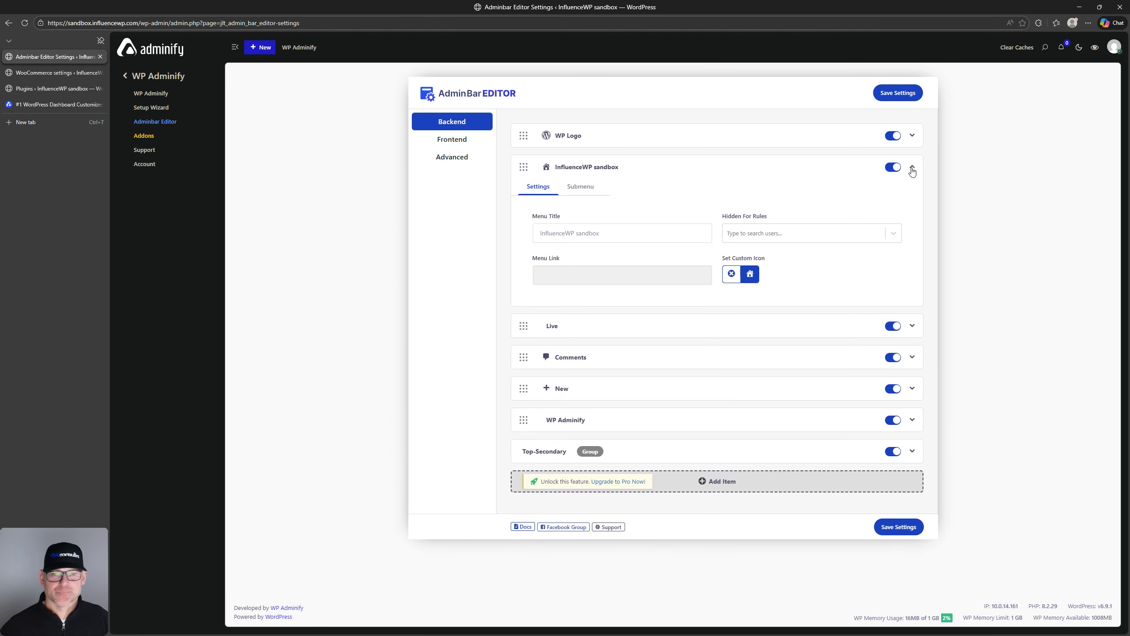
pyautogui.click(913, 171)
pyautogui.click(910, 205)
pyautogui.click(909, 204)
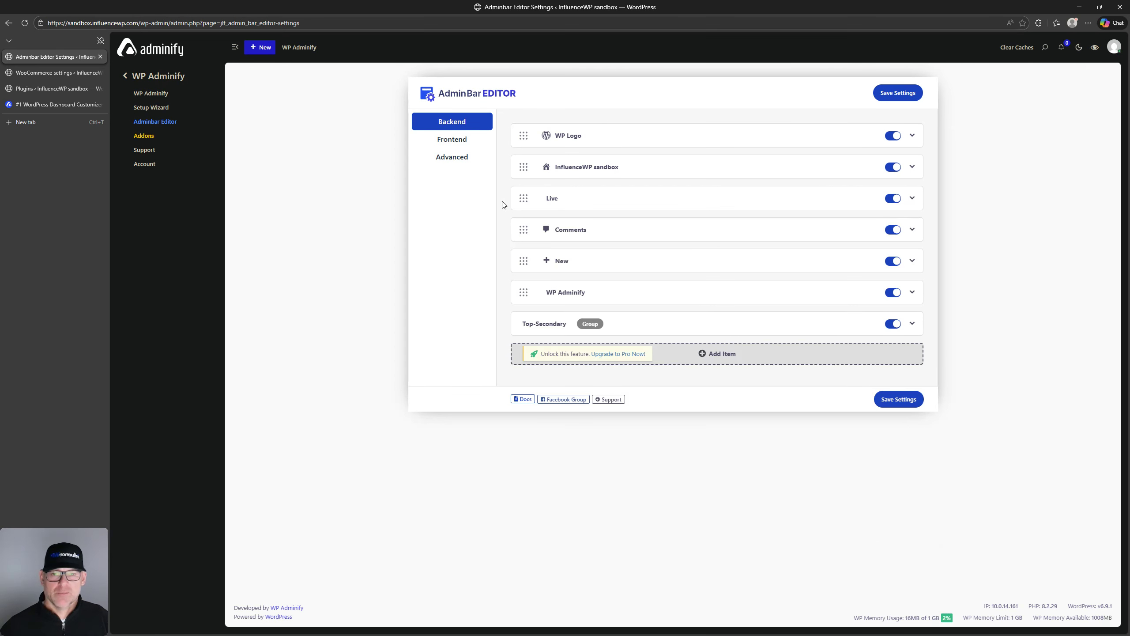
pyautogui.moveTo(524, 199)
pyautogui.mouseDown()
pyautogui.moveTo(528, 220)
pyautogui.moveTo(528, 203)
pyautogui.mouseUp()
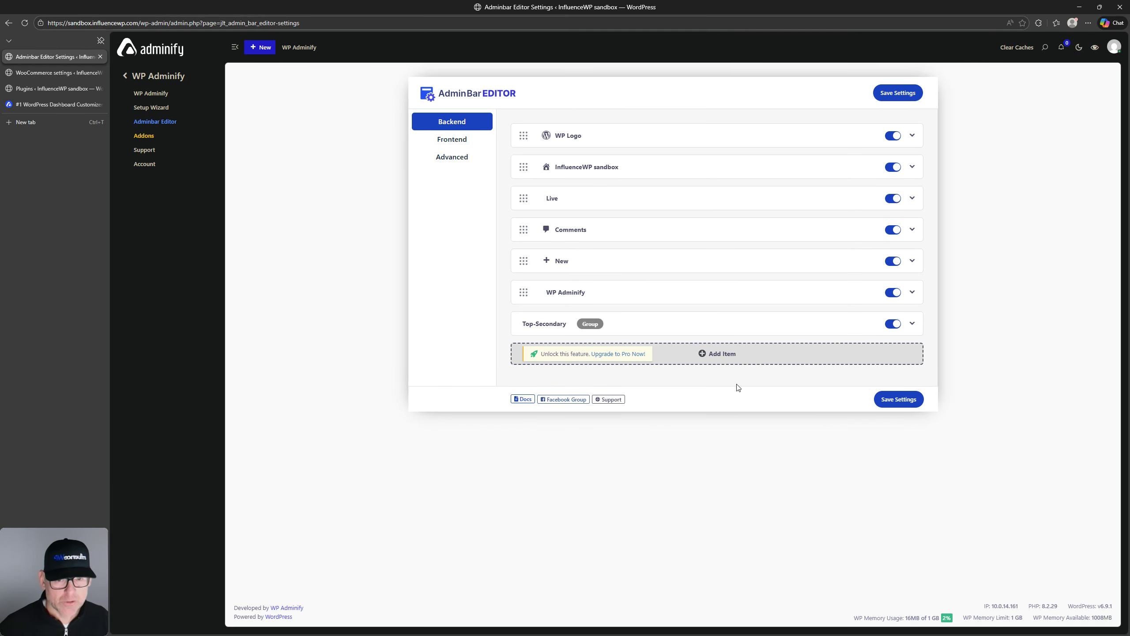
# View the Frontend admin bar settings, switching Disable Frontend Admin Bar to Yes and back to No
pyautogui.click(452, 141)
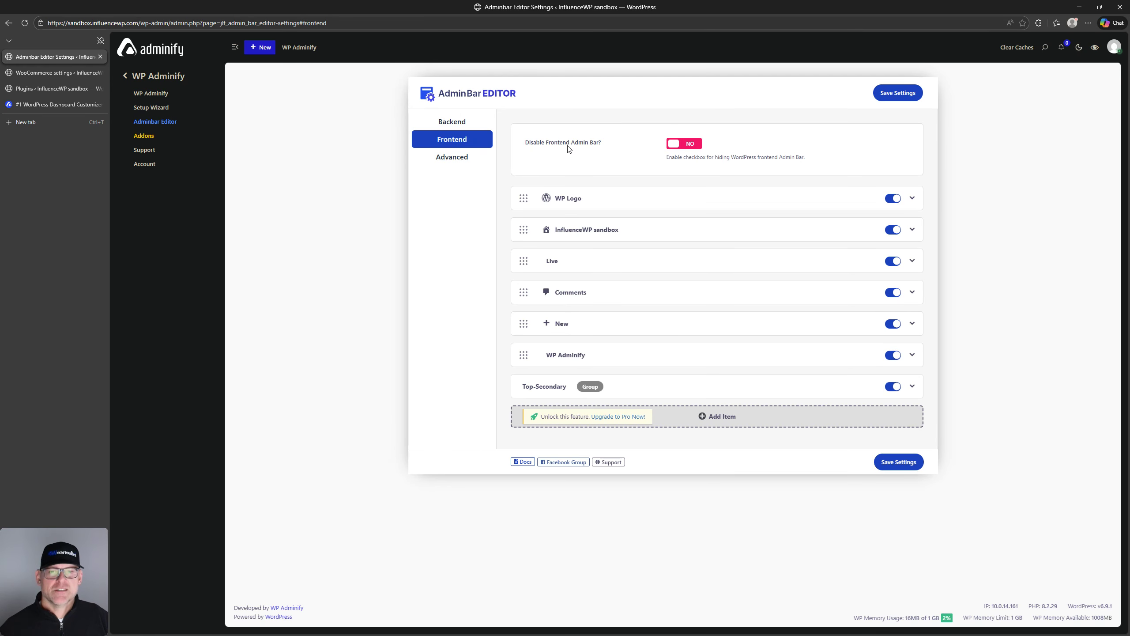
pyautogui.click(691, 143)
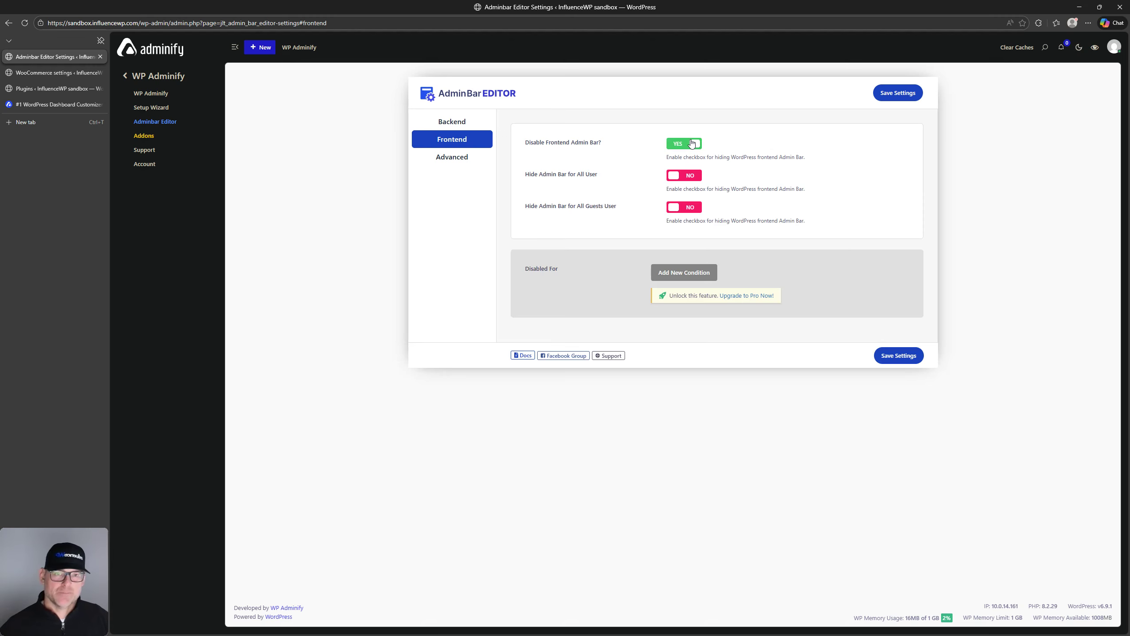
pyautogui.click(691, 143)
pyautogui.click(694, 144)
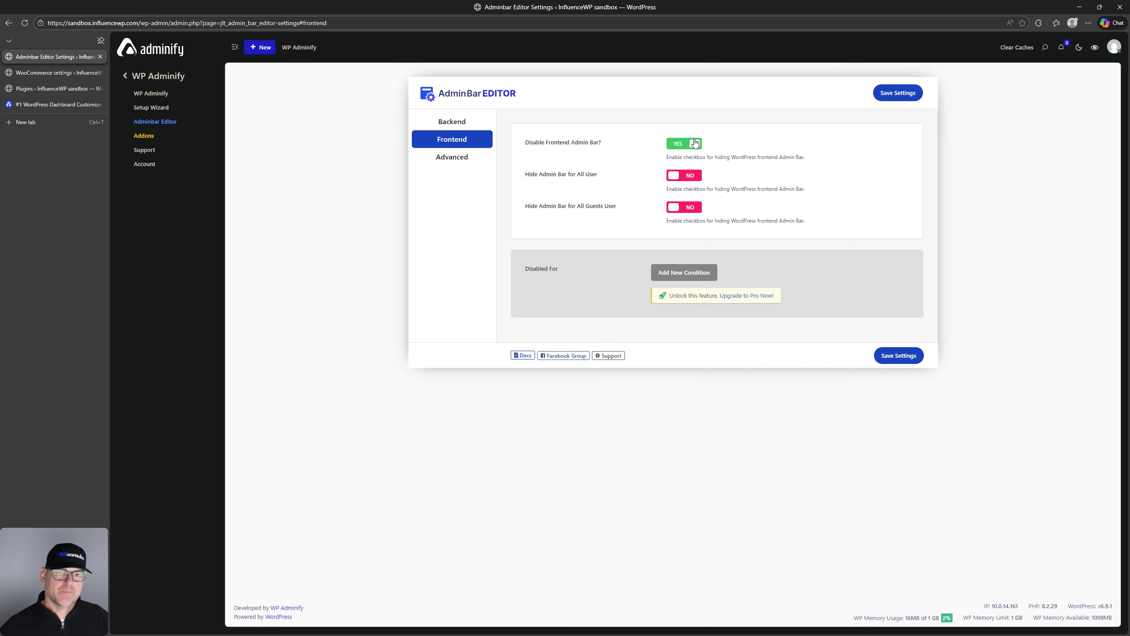
pyautogui.click(687, 147)
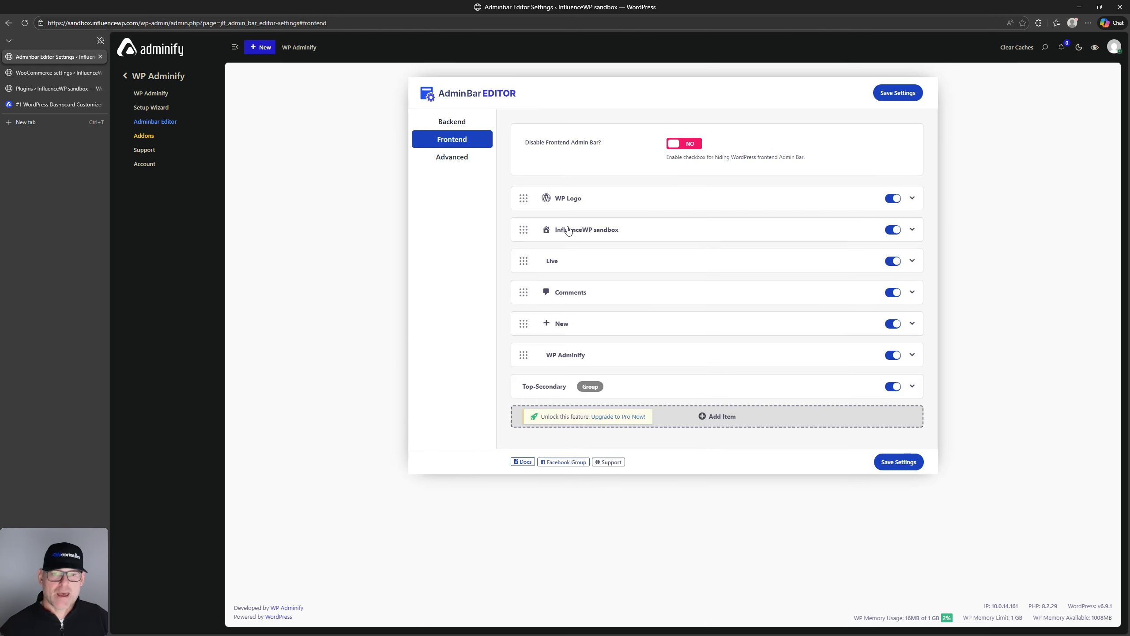
pyautogui.press('ctrl')
pyautogui.press('ctrl')
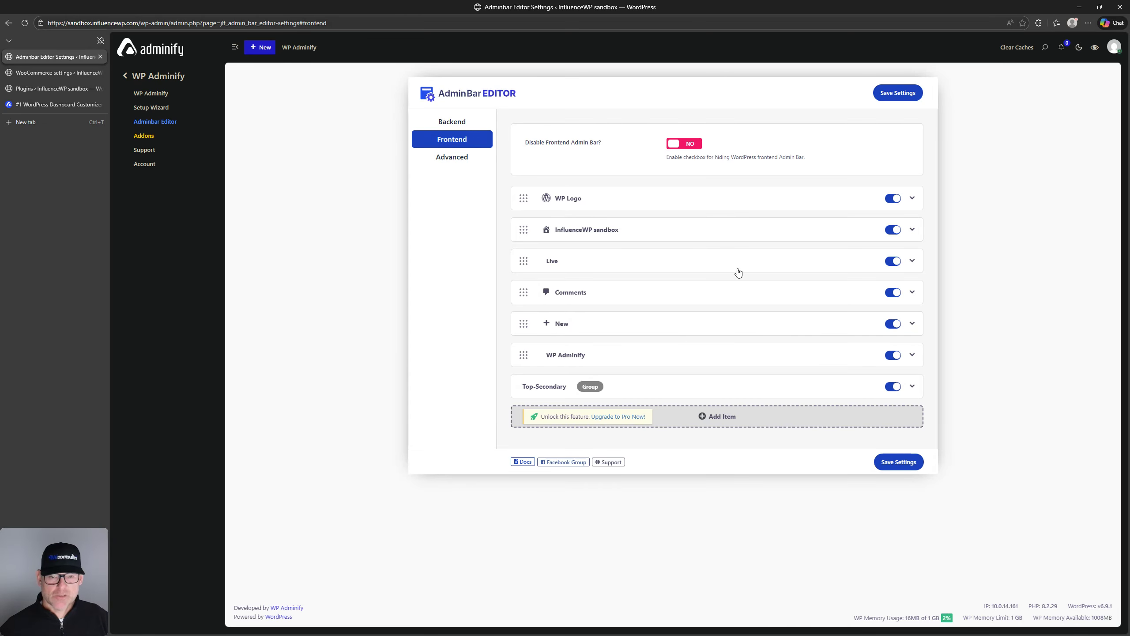
# Set the Adminbar Position to Bottom in the Advanced settings and save
pyautogui.click(443, 158)
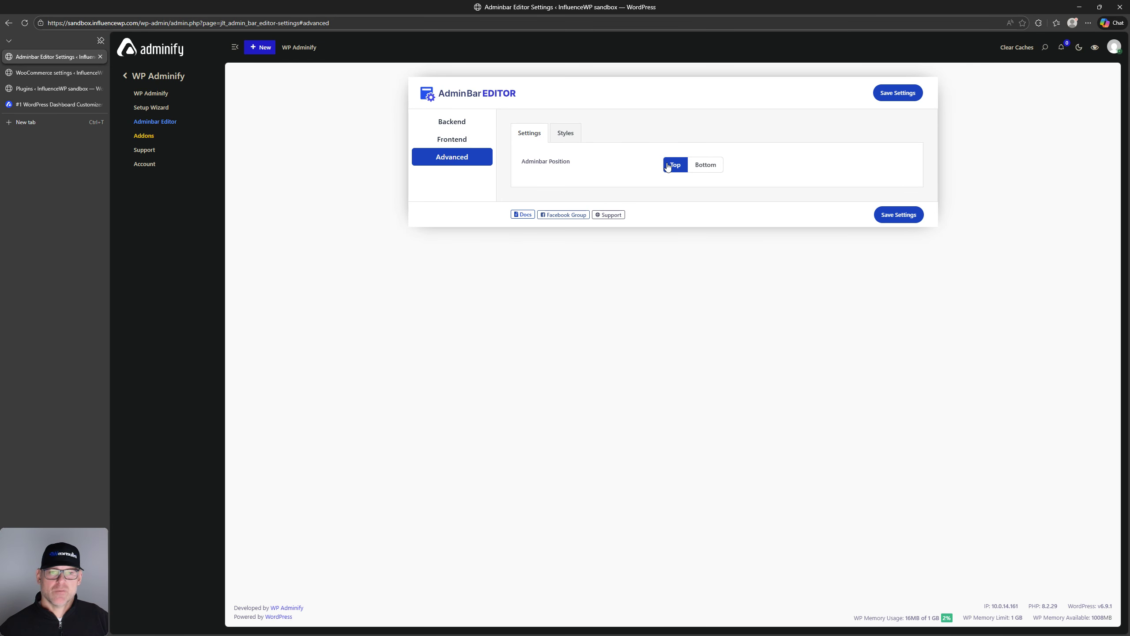
pyautogui.click(702, 167)
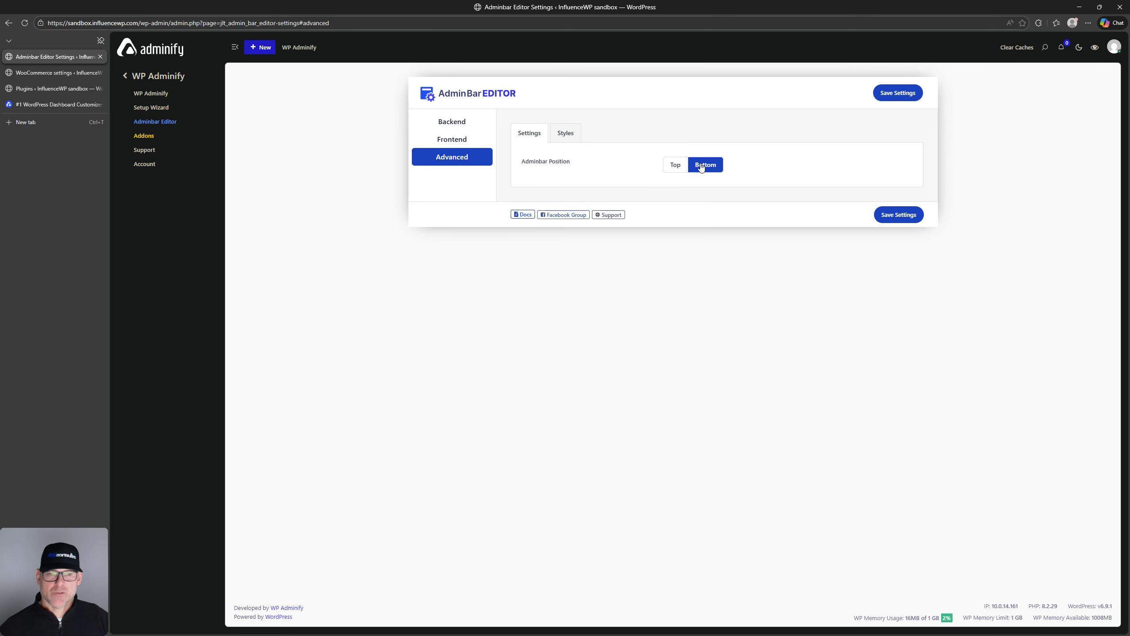
pyautogui.click(895, 220)
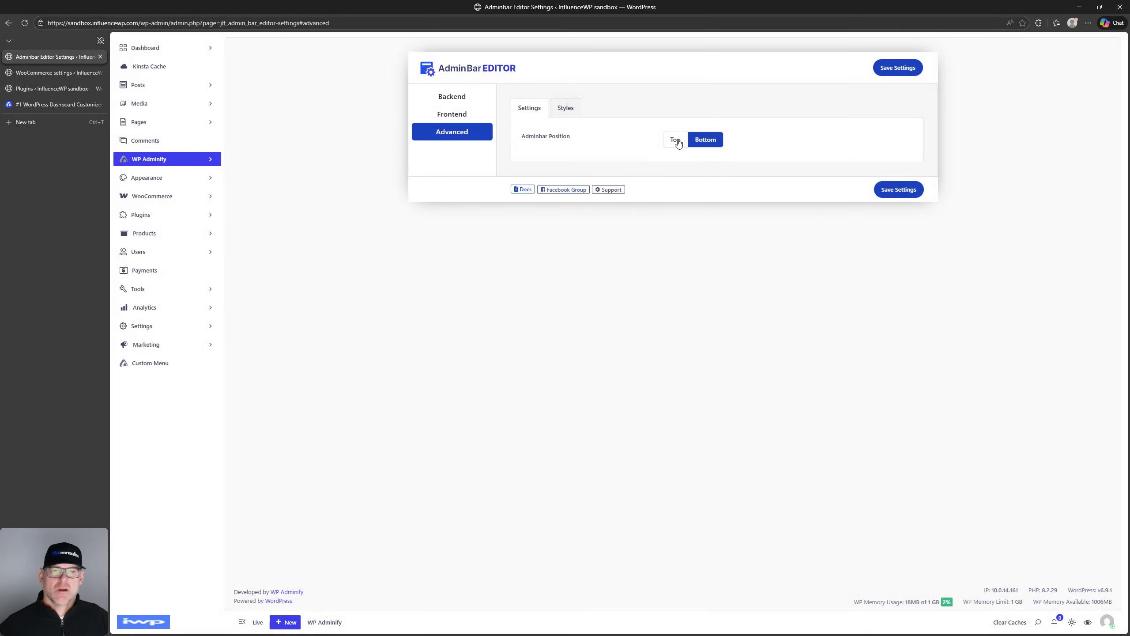
# Set the Adminbar Position back to Top, save the settings and view the Styles options
pyautogui.click(676, 140)
pyautogui.click(896, 190)
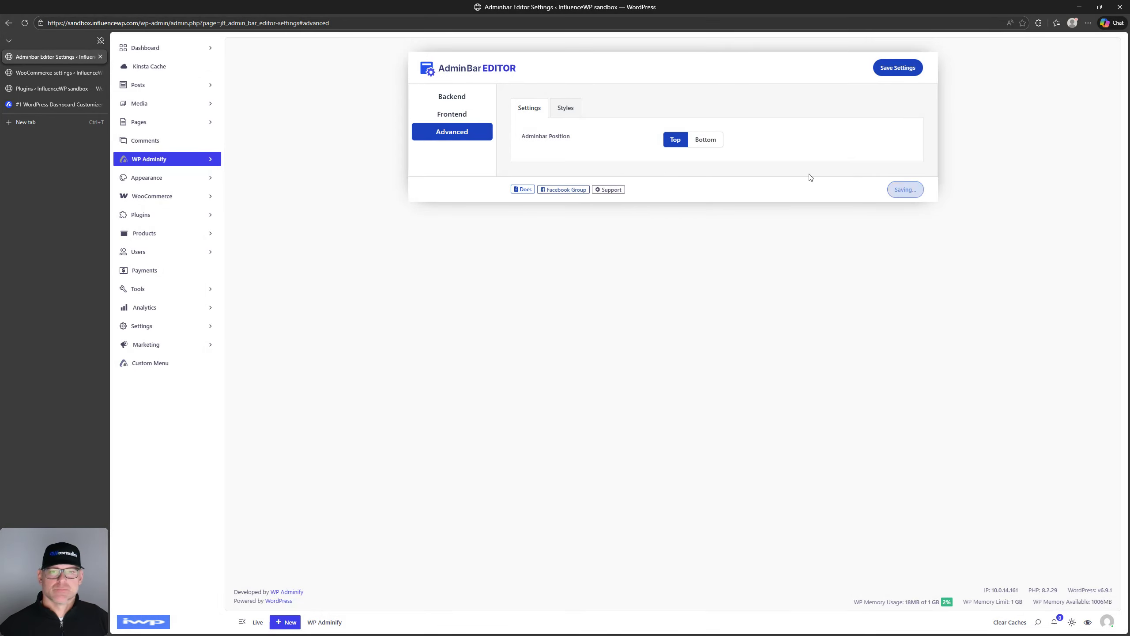
pyautogui.click(570, 110)
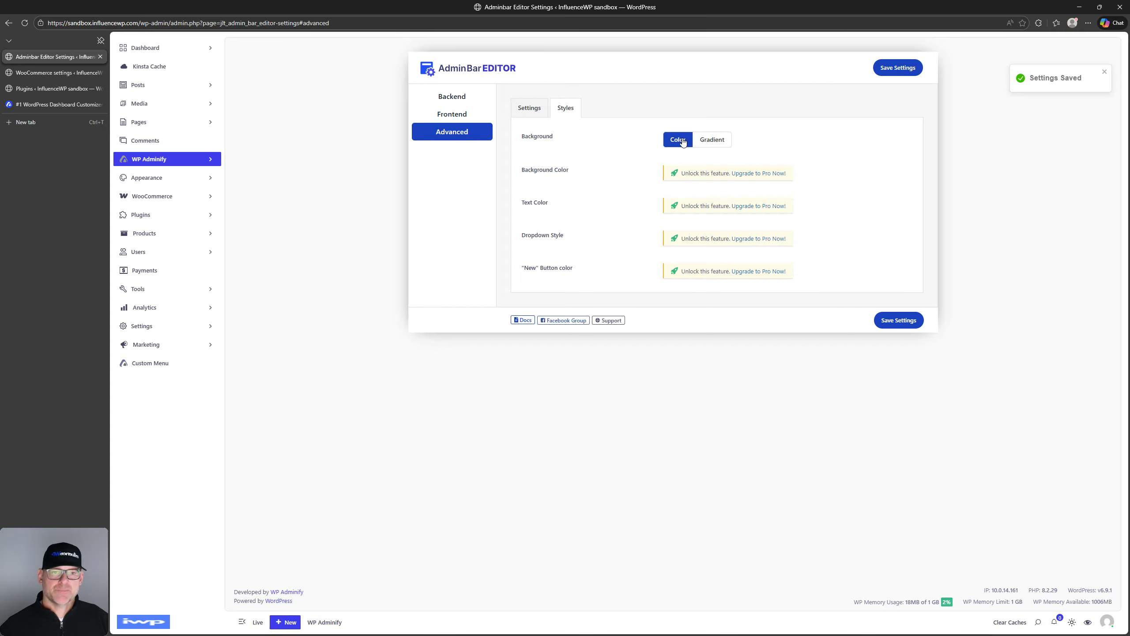
# Compare the Gradient and Color background options in the admin bar Styles settings, leaving Color selected
pyautogui.click(709, 141)
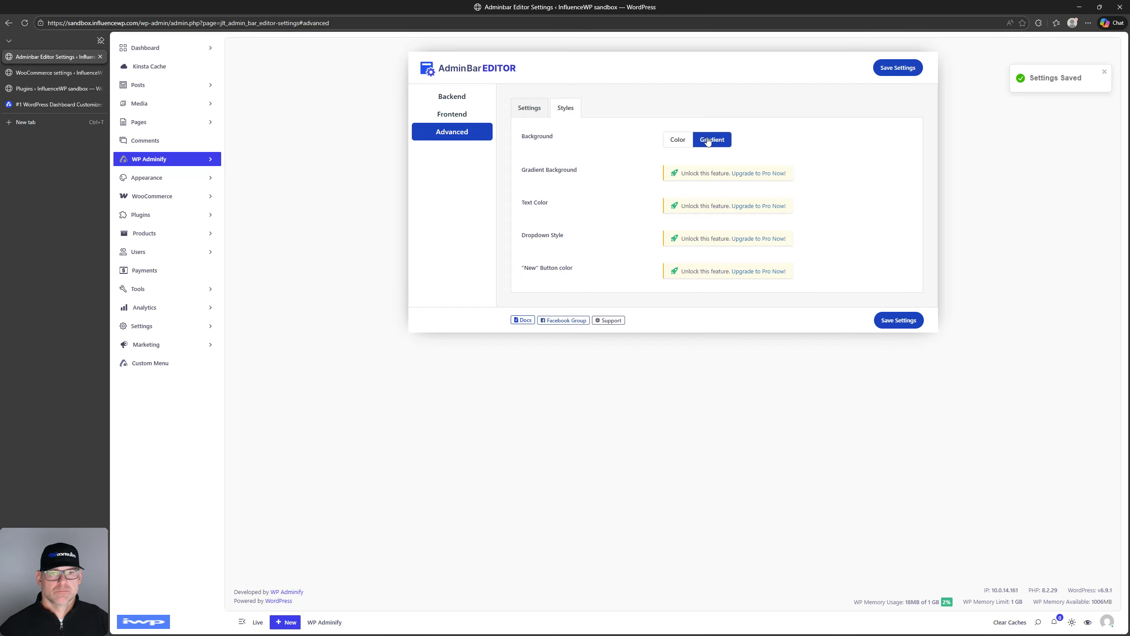
pyautogui.click(670, 141)
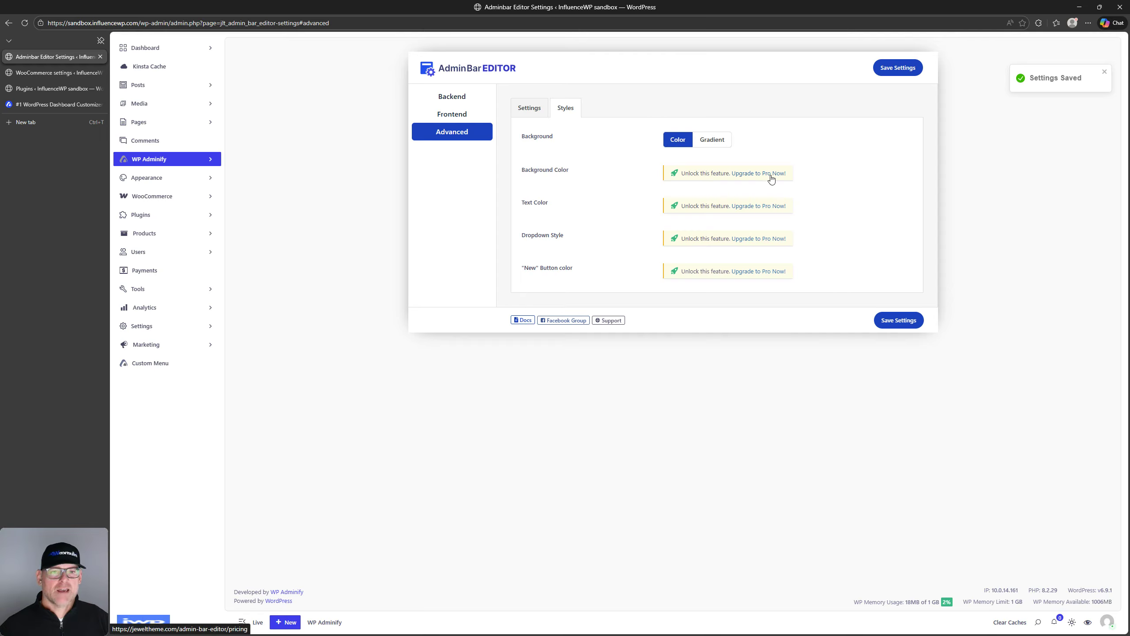
pyautogui.click(712, 141)
pyautogui.click(678, 141)
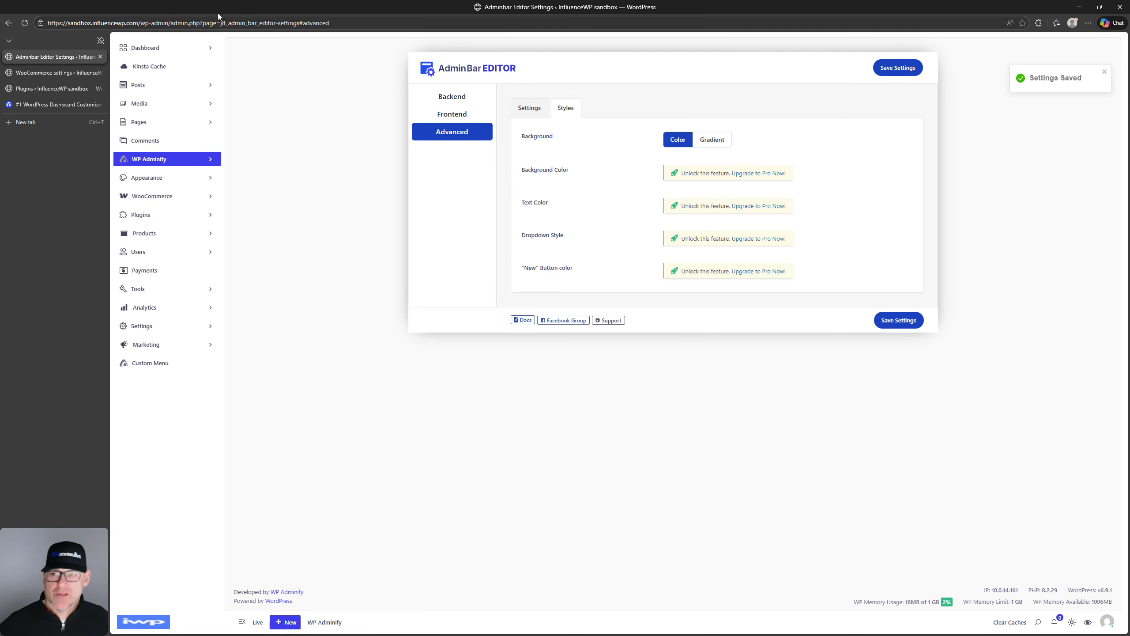
# Return to the main WP Adminify settings and review the Customize, Admin Menu and Performance sections, then go back to the main admin menu
pyautogui.click(211, 158)
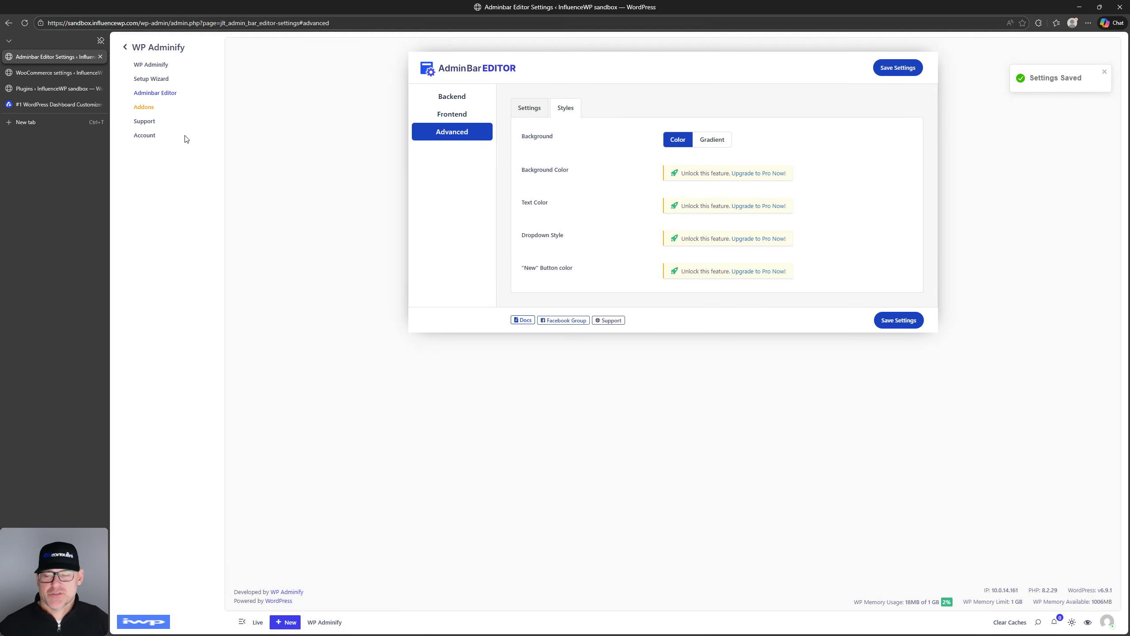
pyautogui.click(151, 66)
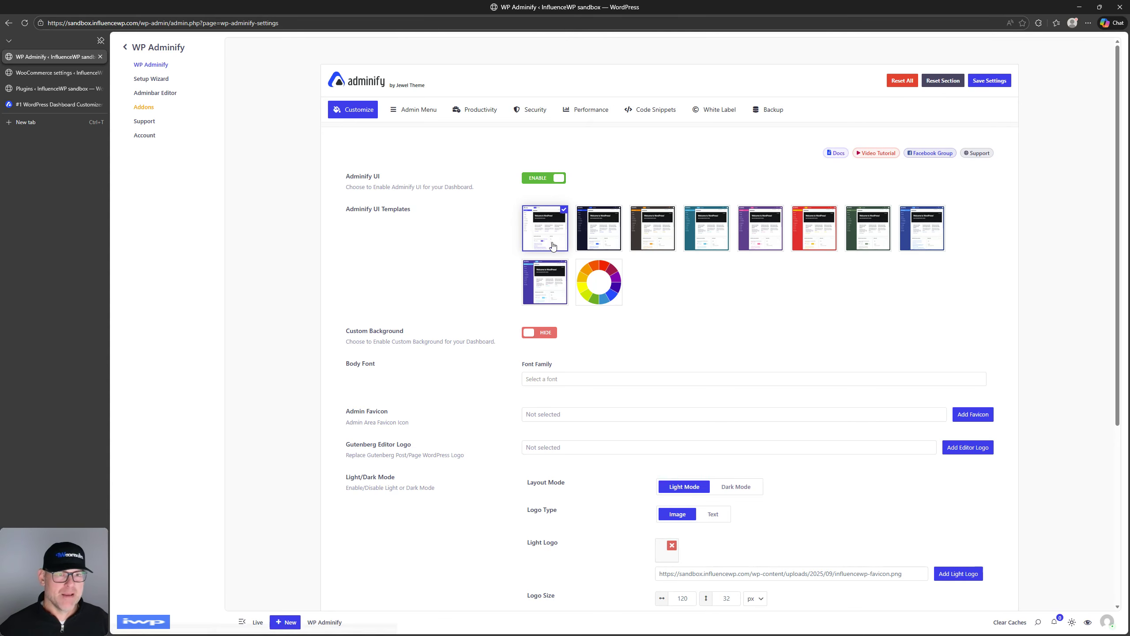
pyautogui.scroll(-5, 548, 248)
pyautogui.scroll(5, 548, 242)
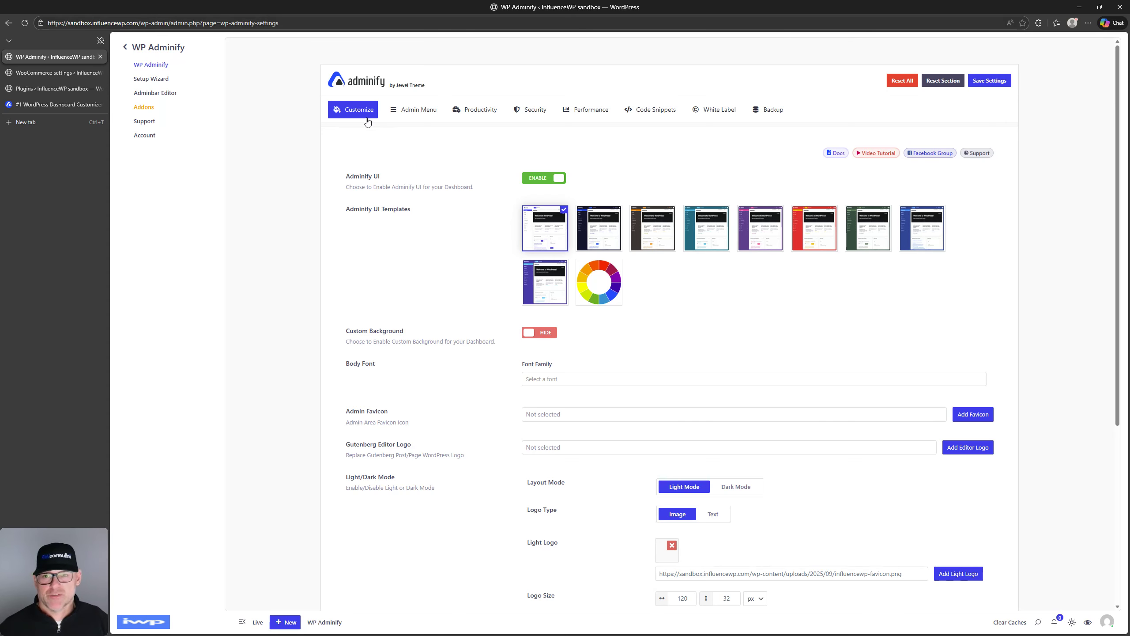
pyautogui.click(429, 112)
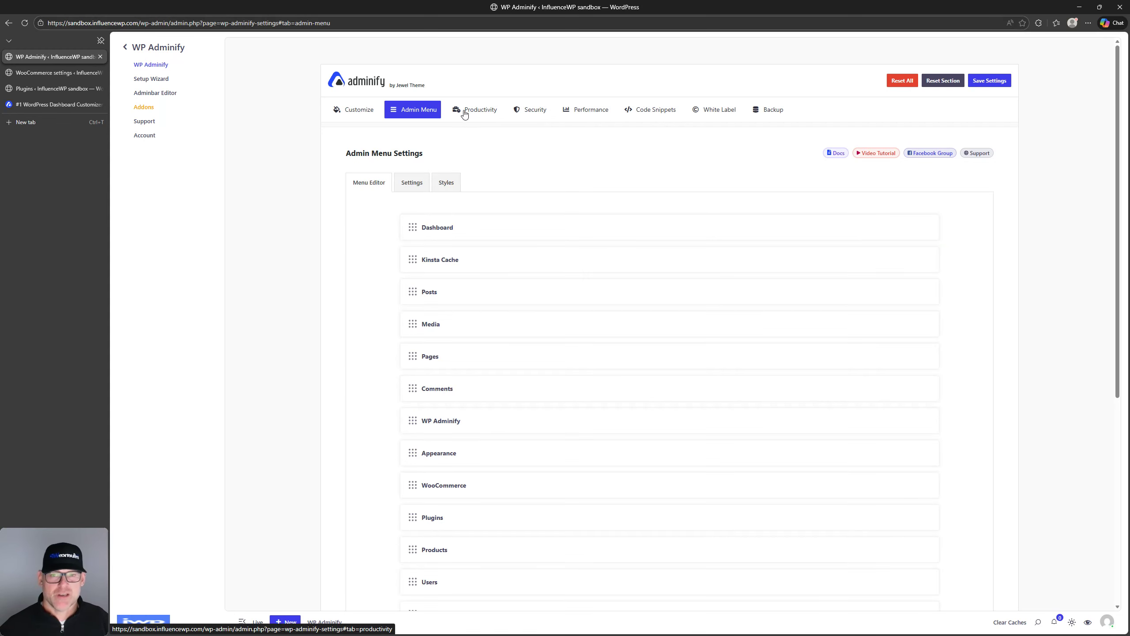
pyautogui.click(591, 112)
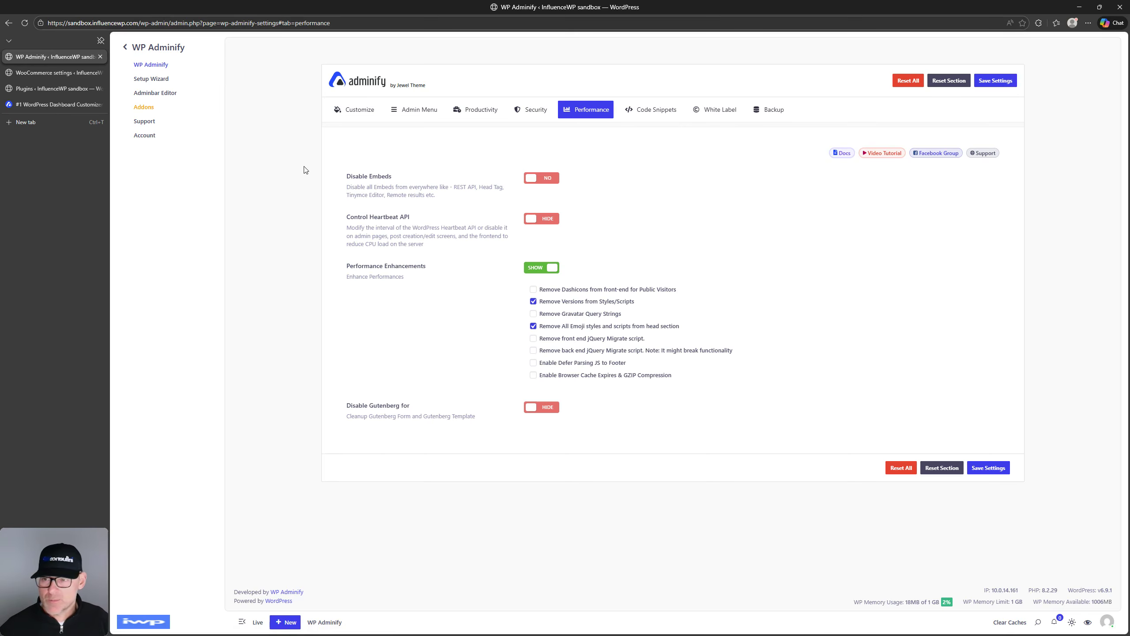
pyautogui.click(125, 48)
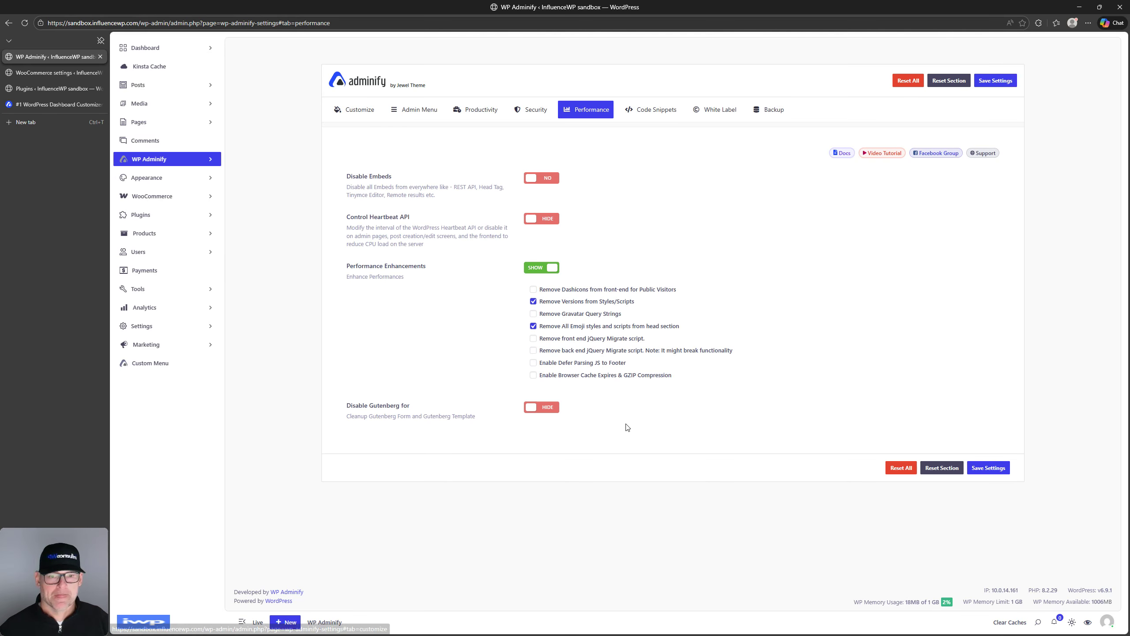